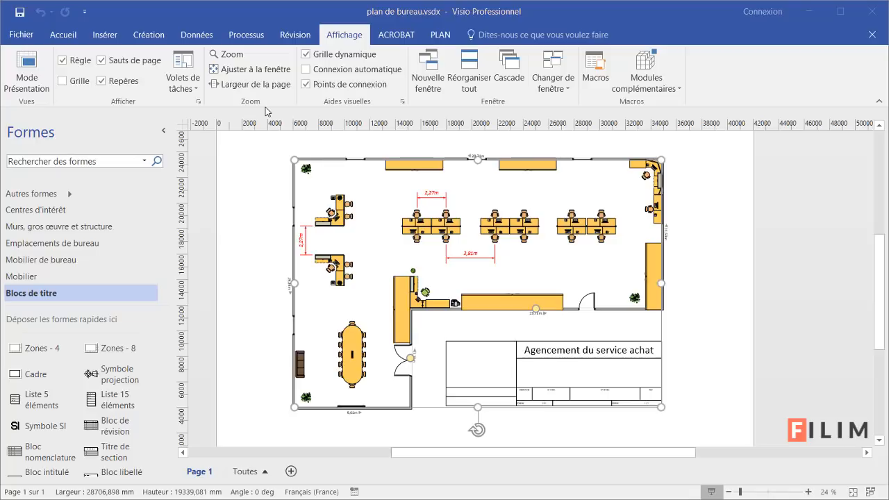
Examine the floor plan's desk groups, their dimensioned spacing and the window beside the two manager desks
left_click(262, 179)
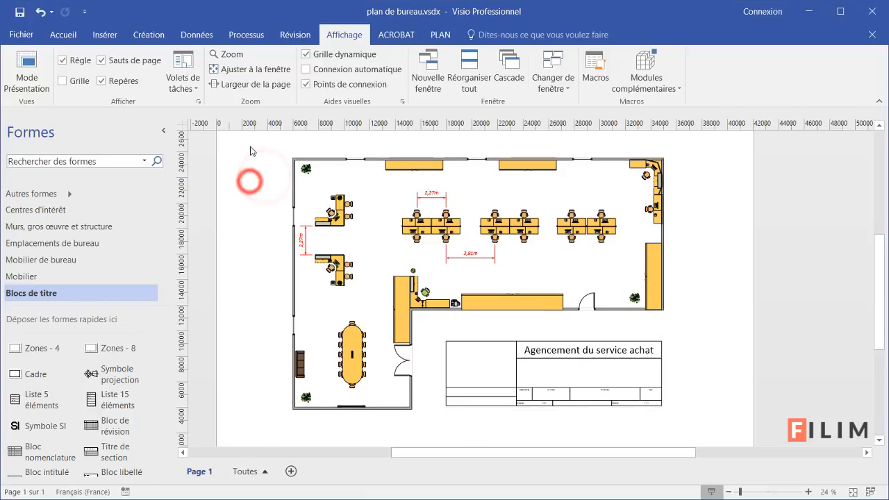
left_click_drag(264, 146, 695, 426)
left_click(717, 375)
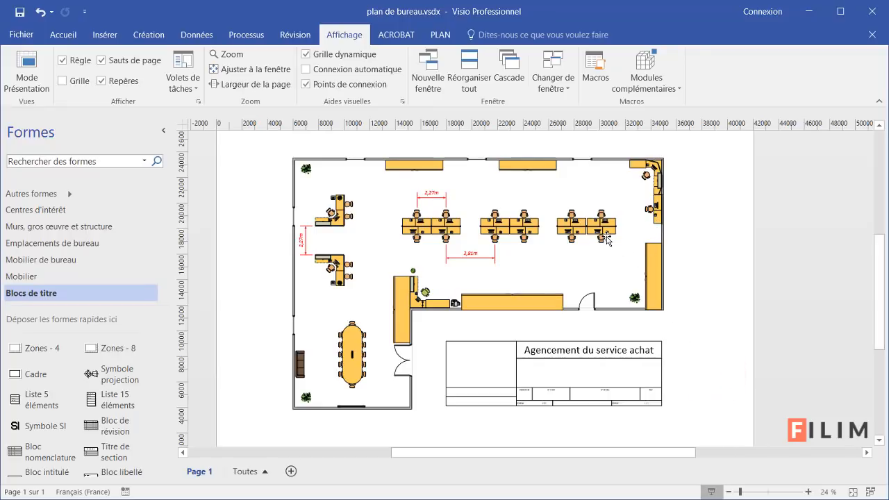
scroll(532, 310, "up", 4)
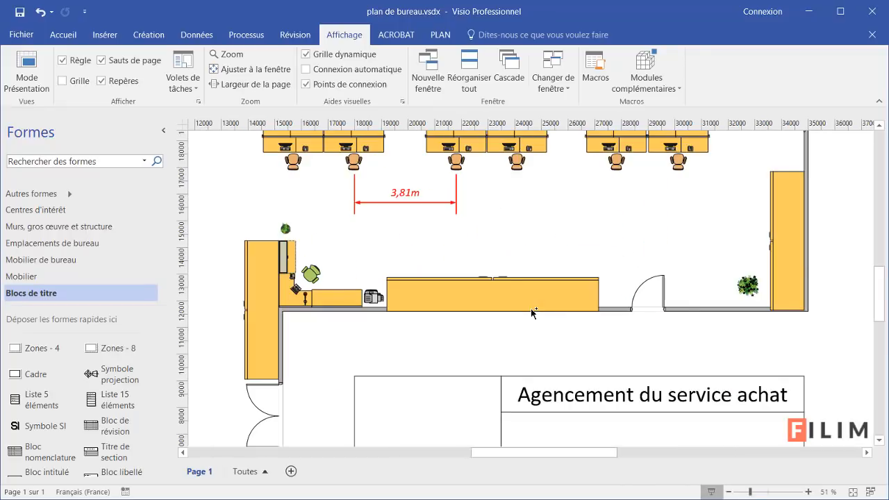
scroll(587, 294, "up", 3)
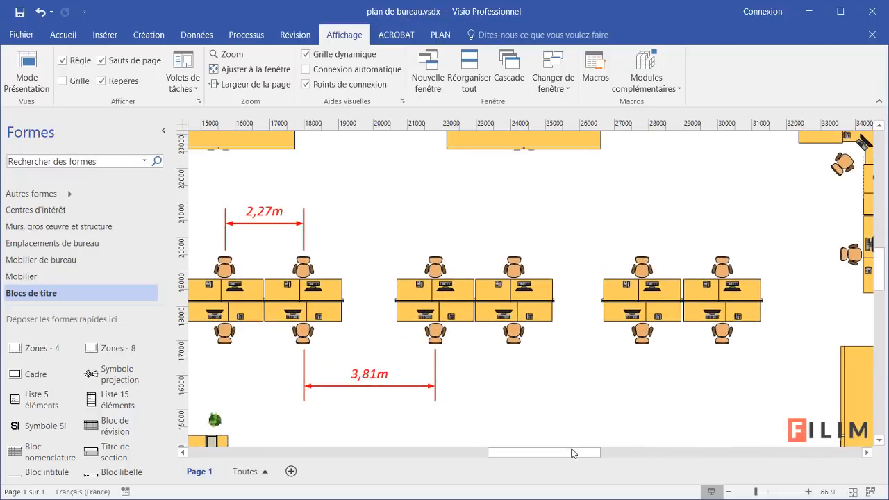
mouse_move(571, 452)
left_mouse_down()
mouse_move(634, 455)
mouse_move(496, 451)
left_mouse_up()
scroll(583, 421, "up", 1)
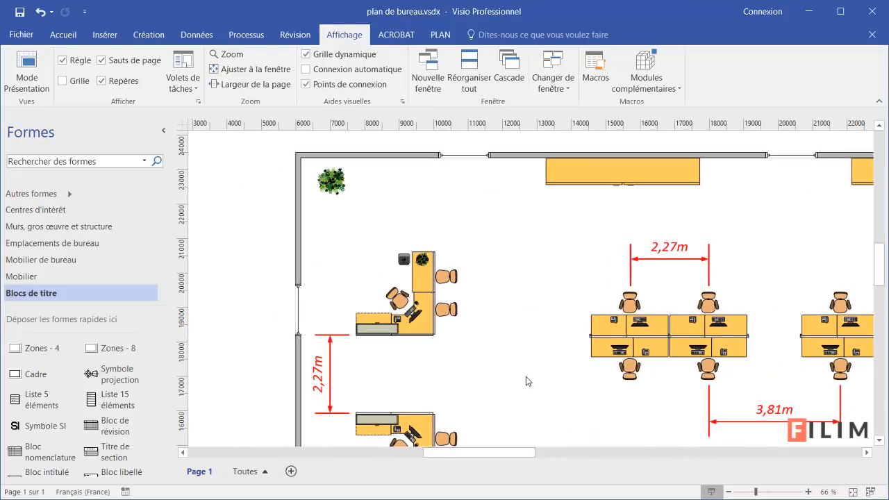
scroll(526, 381, "down", 3)
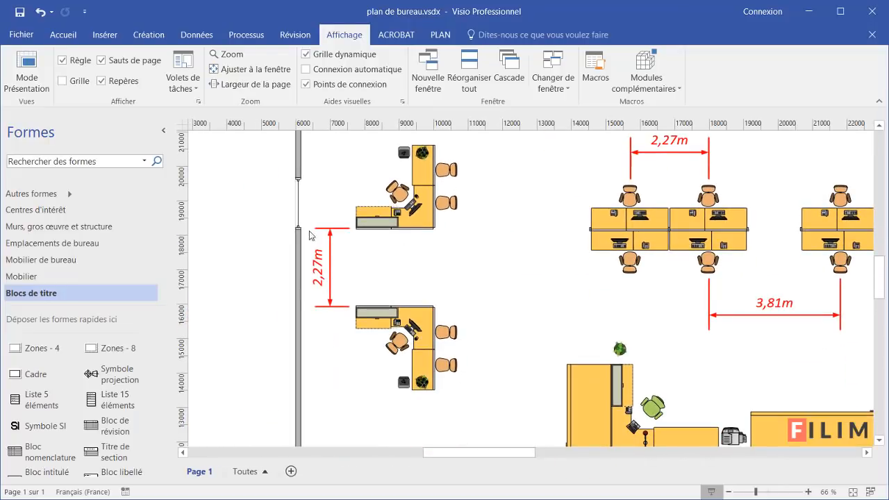
left_click(297, 202)
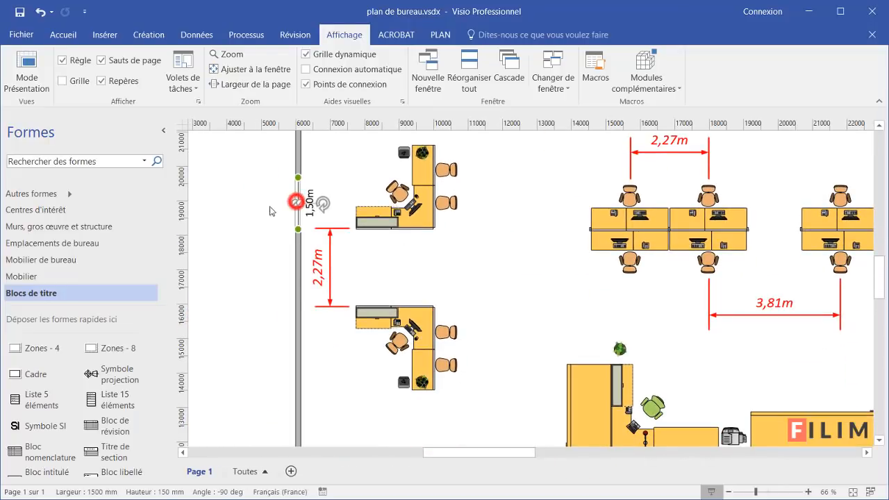
Examine the meeting area, storage units and title block, ending with an overview of the whole floor plan
scroll(526, 267, "down", 8)
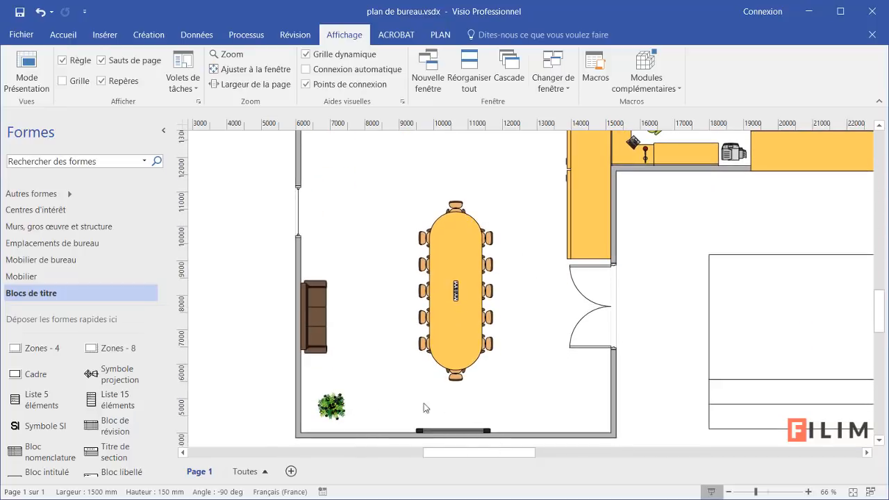
mouse_move(511, 452)
left_mouse_down()
mouse_move(585, 456)
mouse_move(601, 466)
mouse_move(585, 461)
left_mouse_up()
scroll(458, 300, "up", 3)
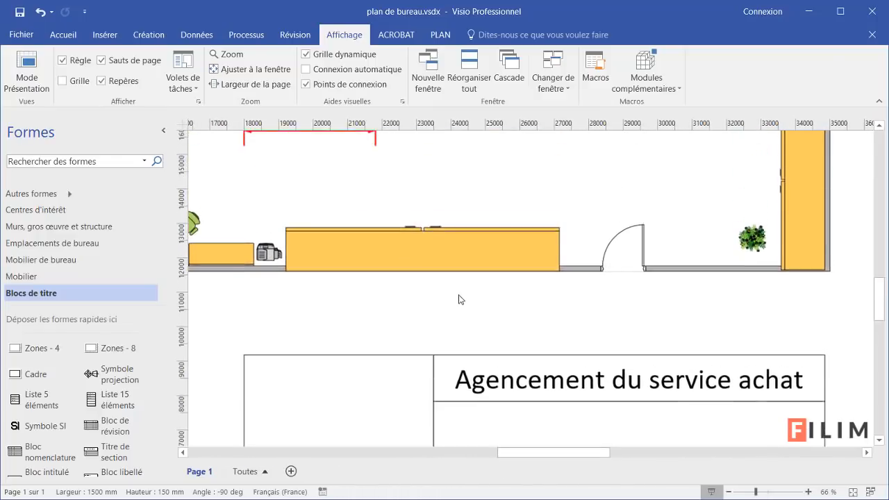
scroll(458, 299, "up", 3)
scroll(415, 291, "down", 3, "ctrl")
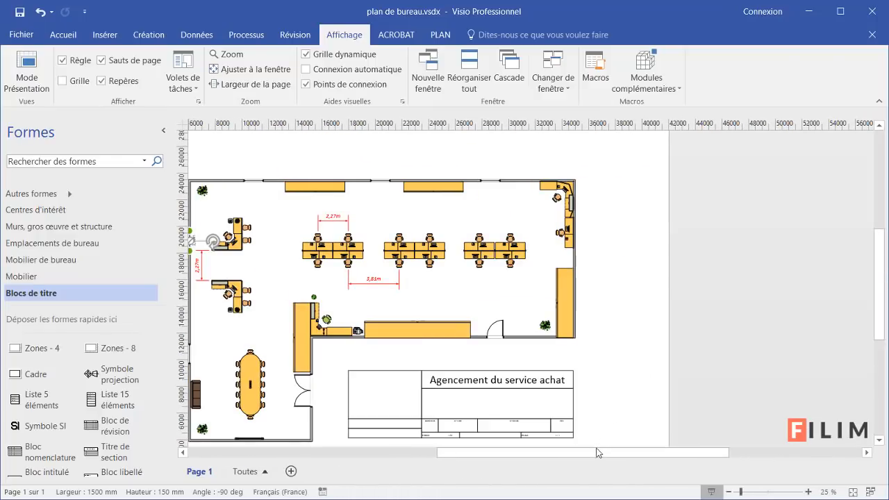
left_click_drag(597, 452, 546, 455)
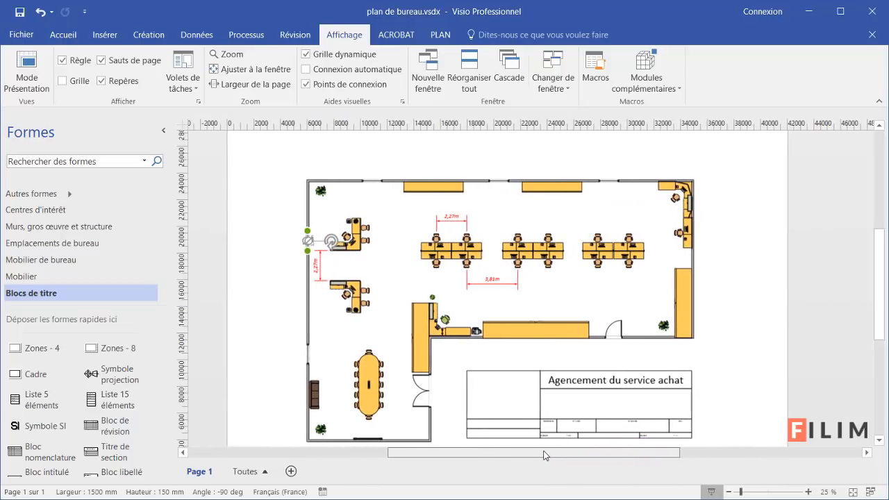
scroll(822, 300, "down", 1)
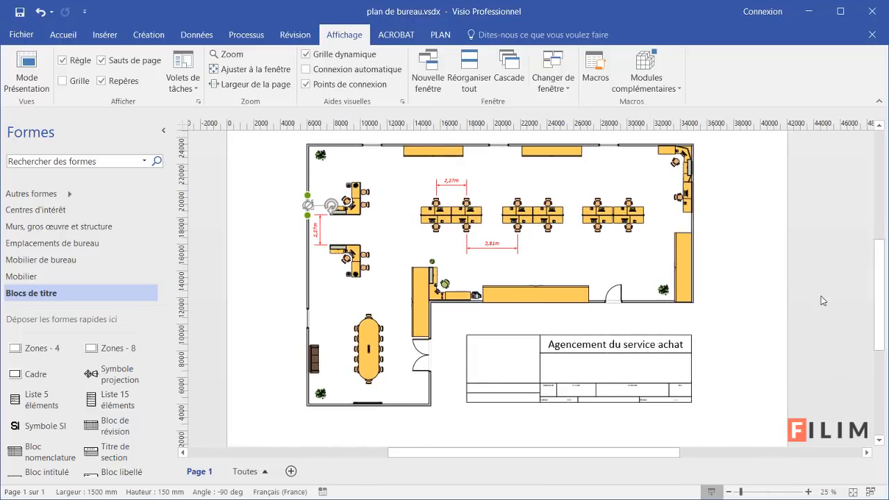
left_click_drag(879, 297, 880, 292)
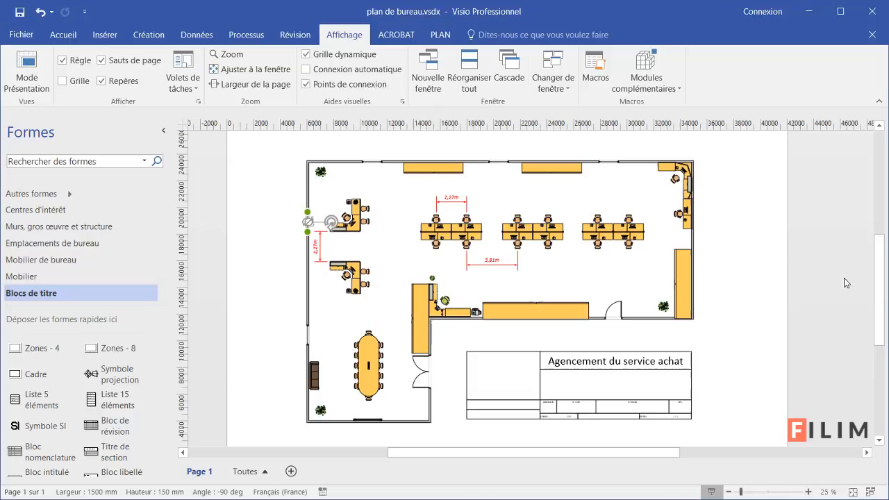
left_click(749, 233)
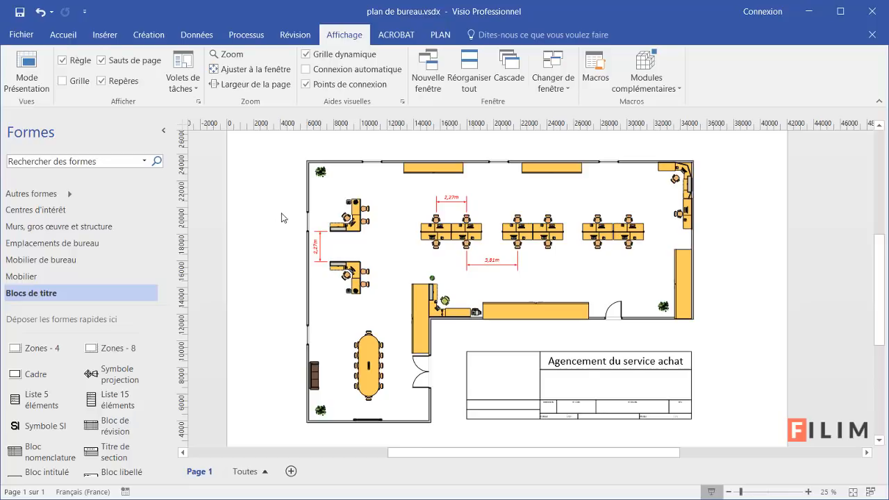
Create a new drawing from the "Aménagement de bureau" template in the "Cartes et plans d'étage" category
left_click(21, 34)
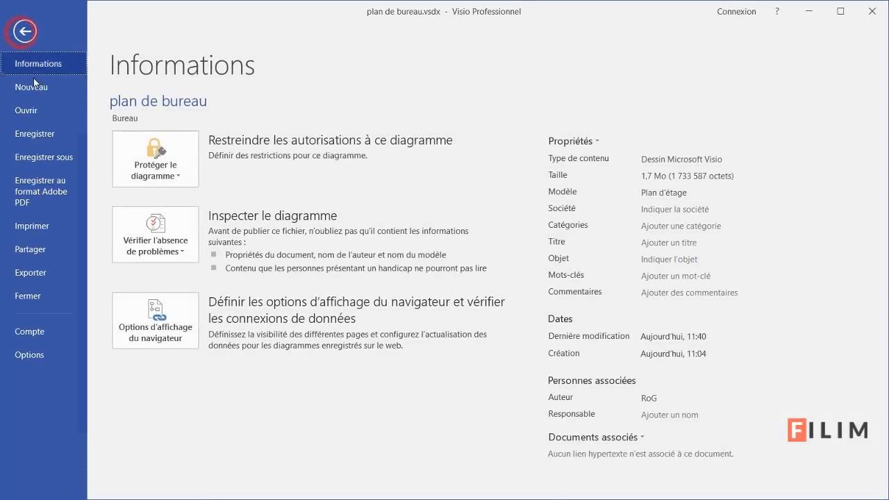
left_click(32, 88)
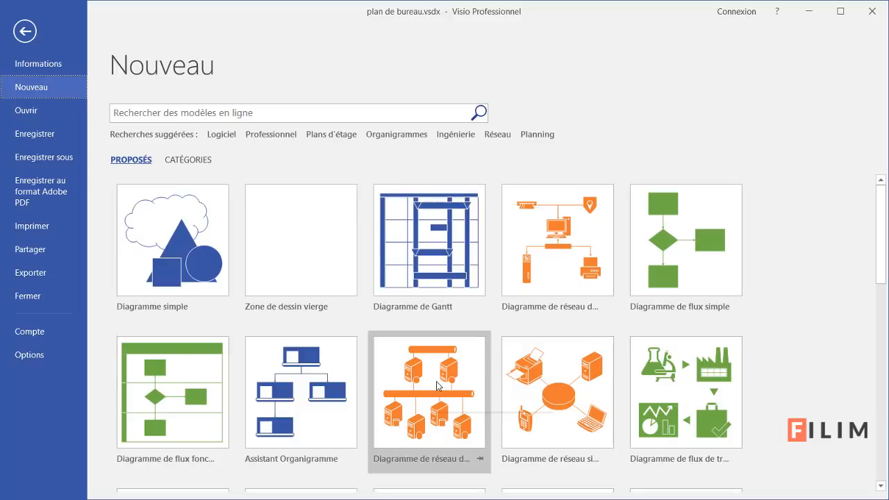
left_click(186, 160)
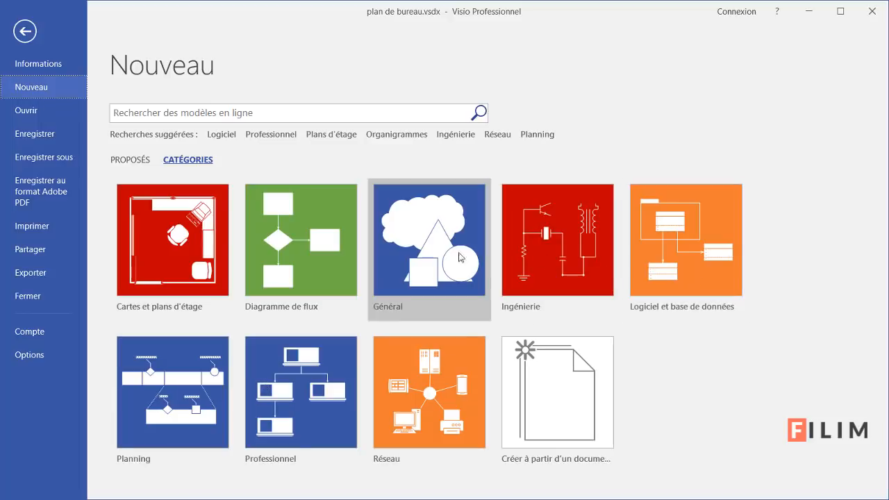
left_click(164, 220)
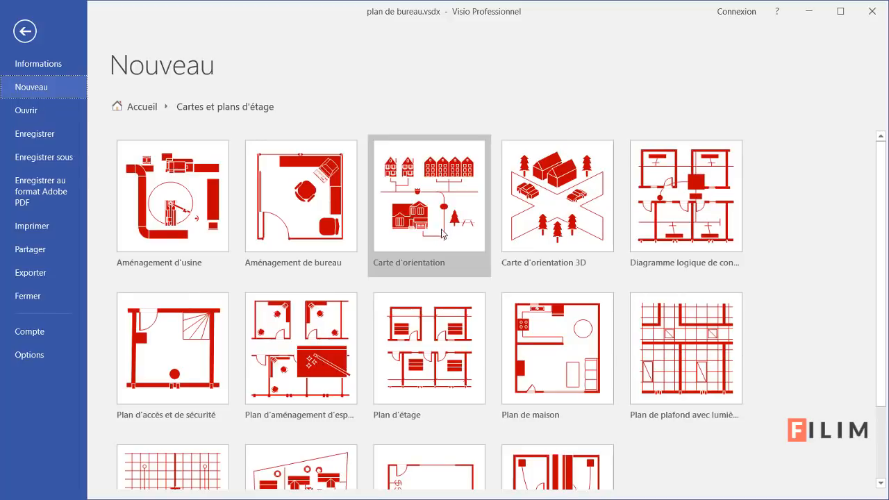
scroll(640, 370, "down", 3)
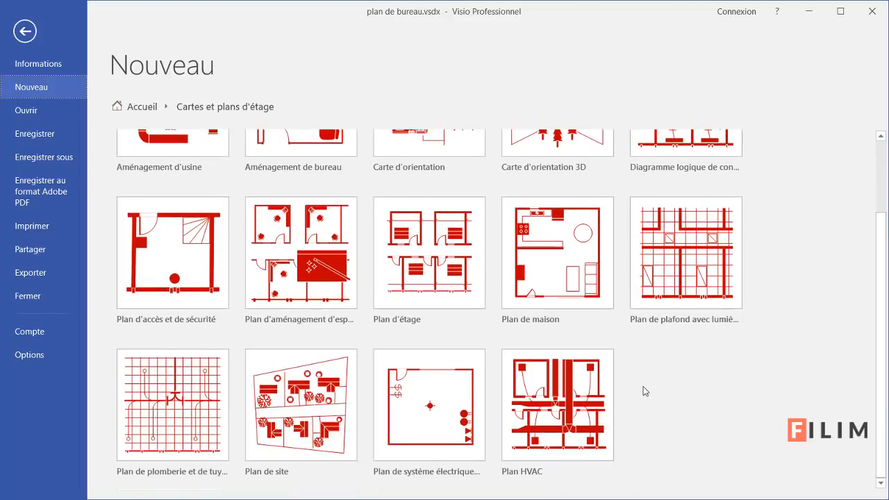
scroll(359, 349, "up", 3)
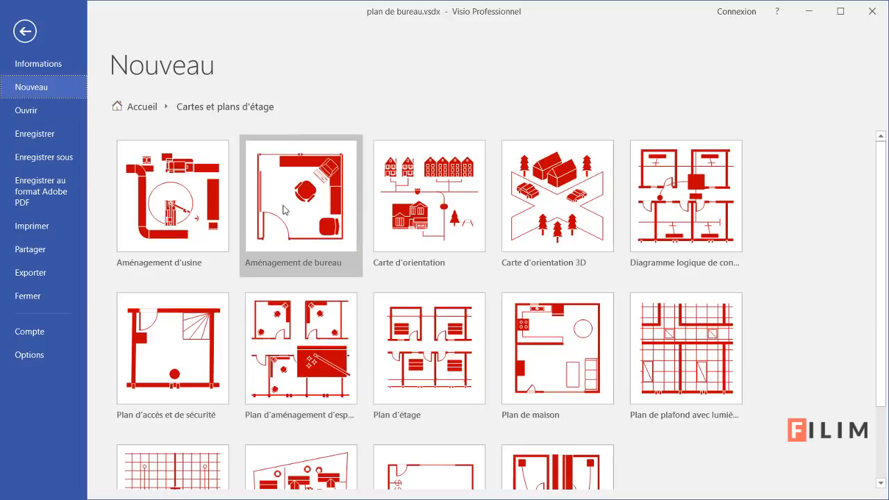
left_click(310, 216)
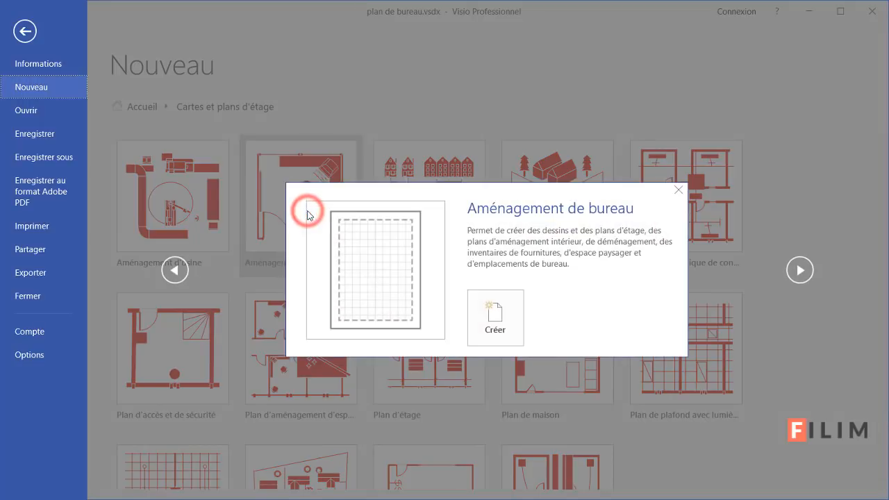
left_click(507, 322)
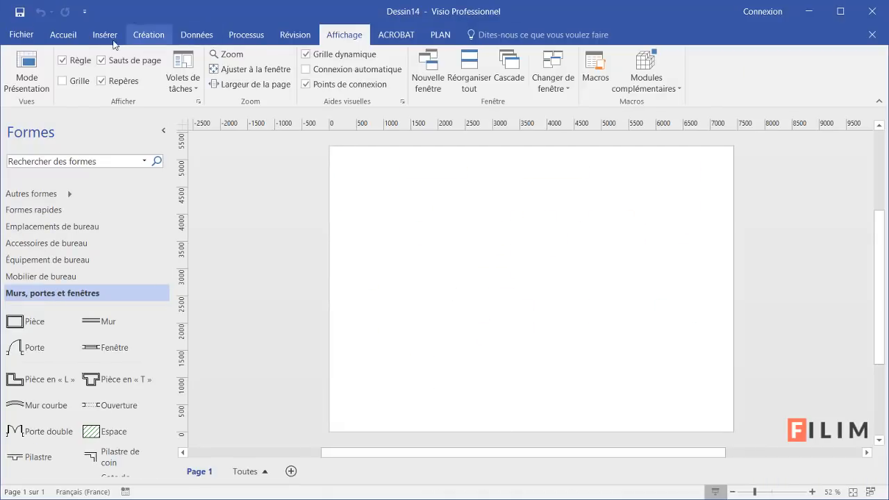
Review the general and insertion commands, and the floor-plan commands specific to the new office layout drawing
left_click(77, 42)
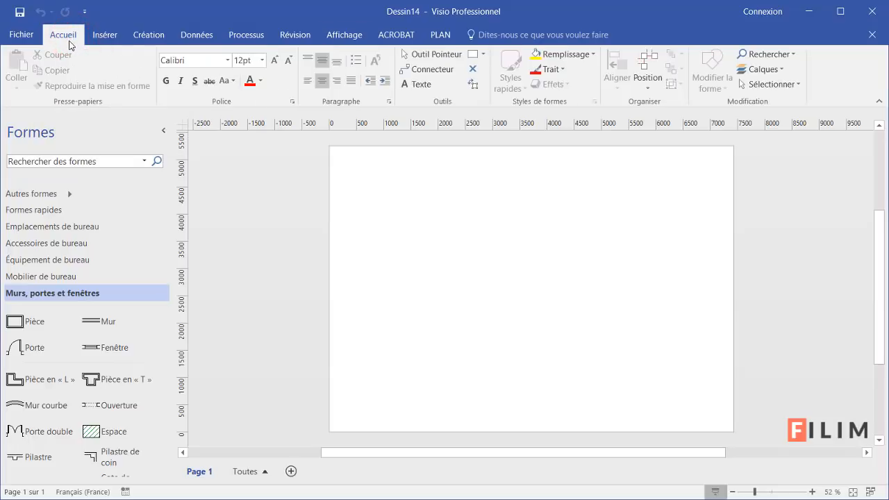
left_click(113, 39)
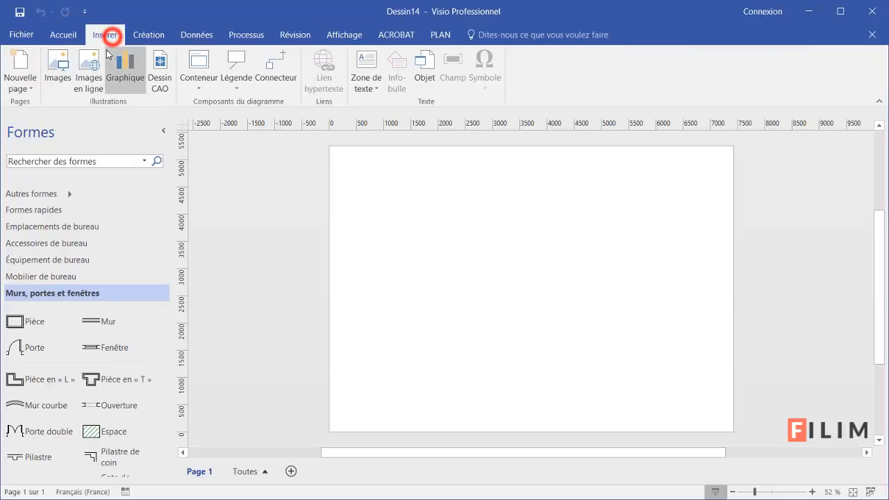
left_click(440, 35)
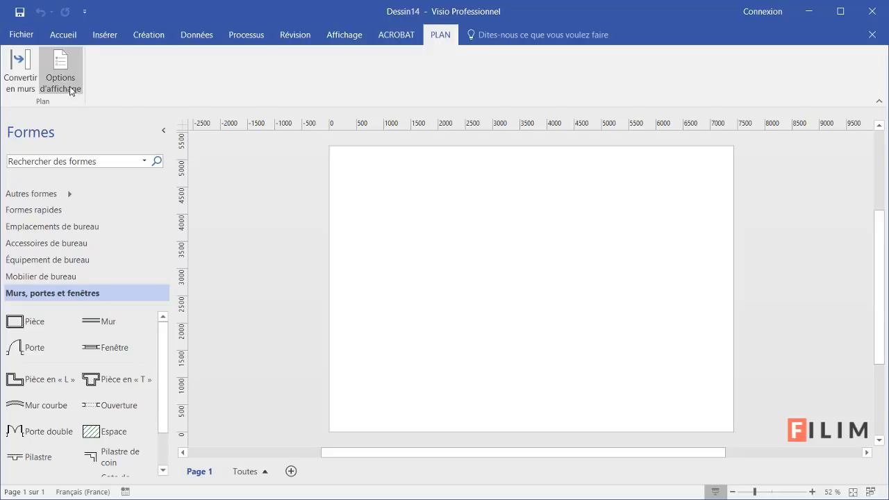
Create a new drawing from the "Calendrier" template in the "Planning" category
left_click(19, 36)
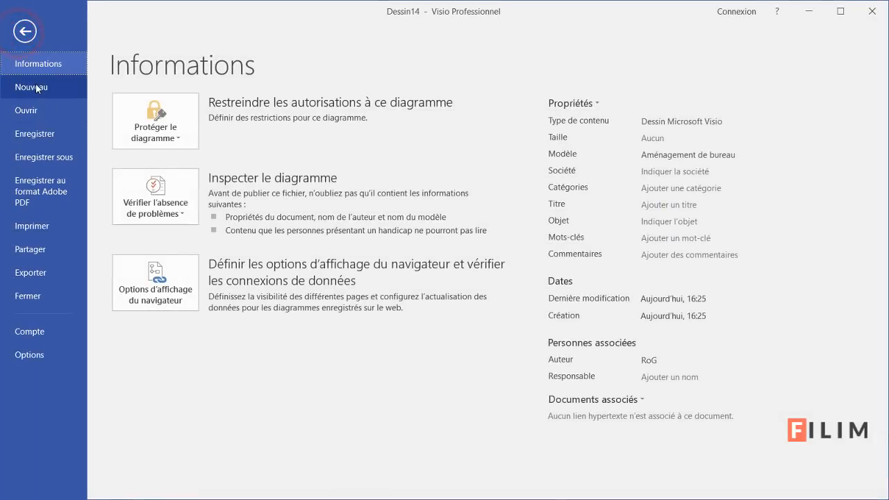
left_click(33, 87)
left_click(199, 160)
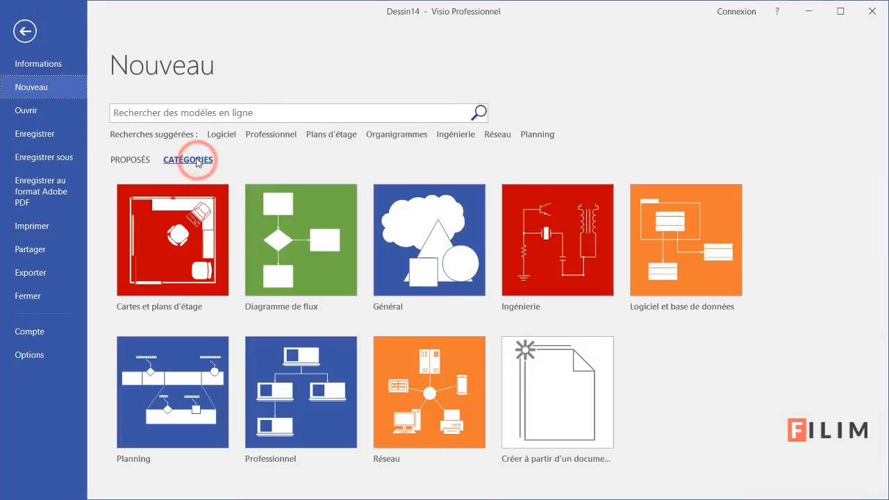
left_click(193, 366)
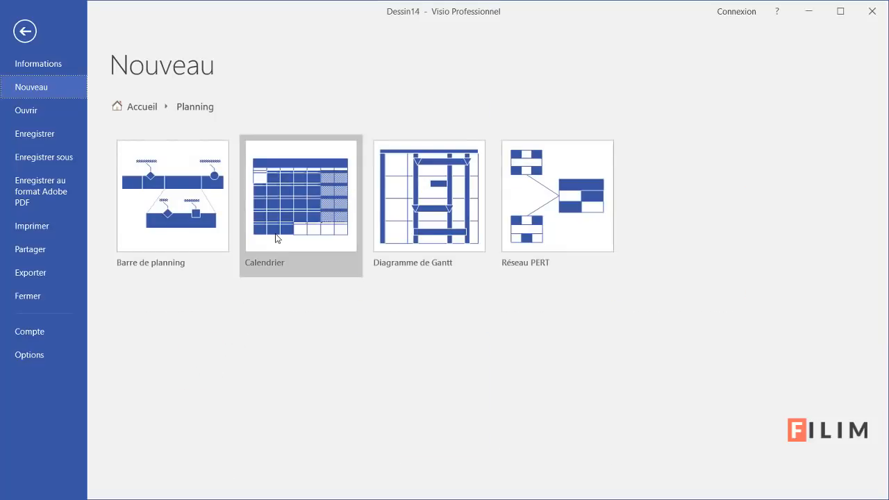
left_click(276, 236)
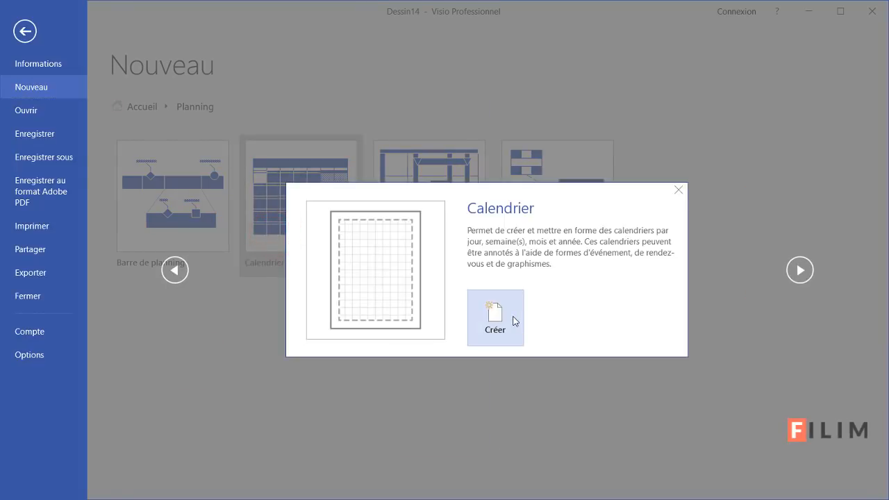
left_click(514, 319)
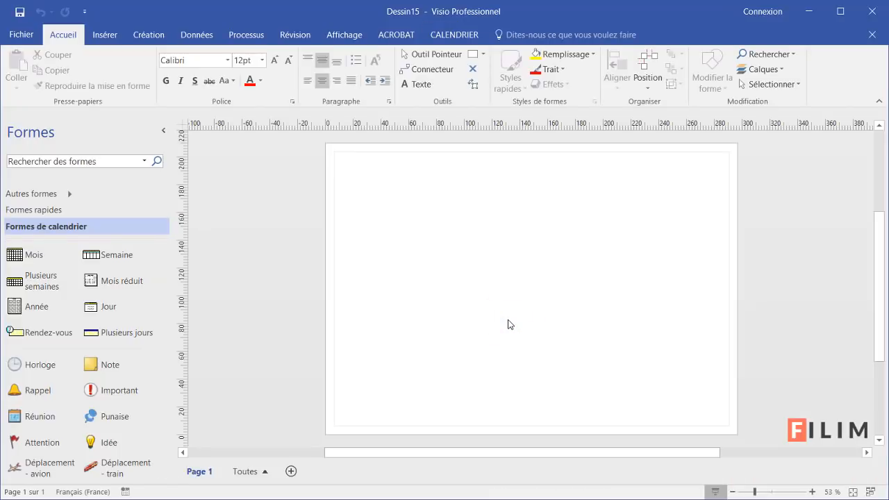
Review the calendar-specific commands and close the calendar drawing
left_click(462, 38)
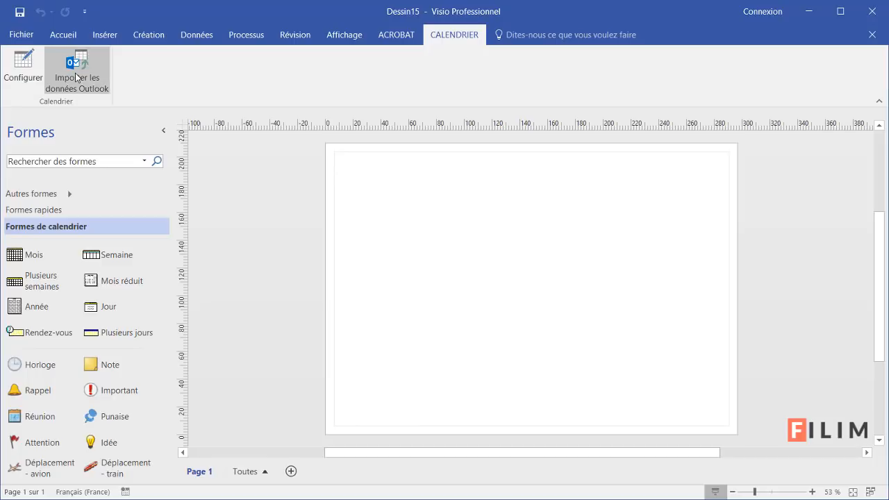
left_click(873, 35)
Create a new drawing from the "Diagramme de Gantt" template in the "Planning" category, accepting the default chart options
left_click(21, 34)
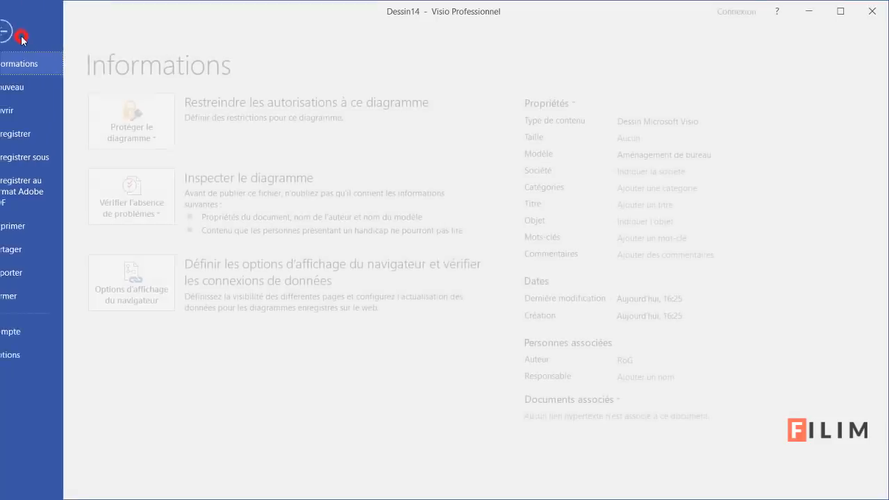
left_click(36, 86)
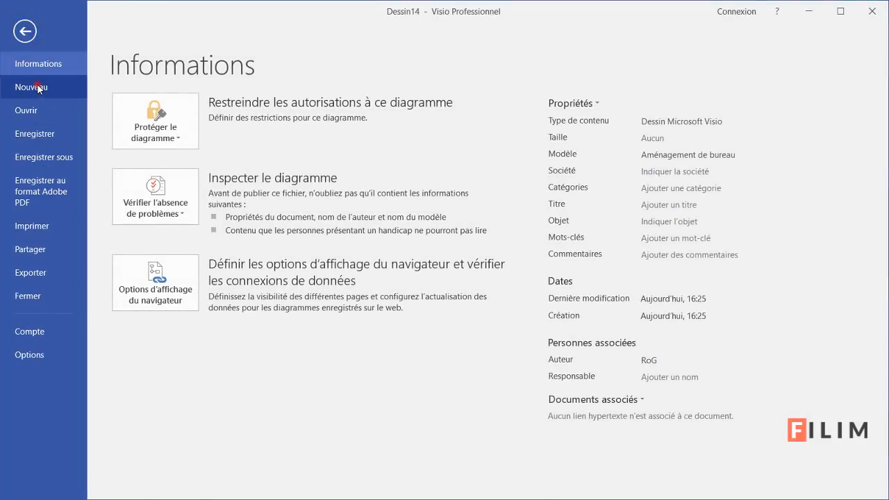
left_click(181, 159)
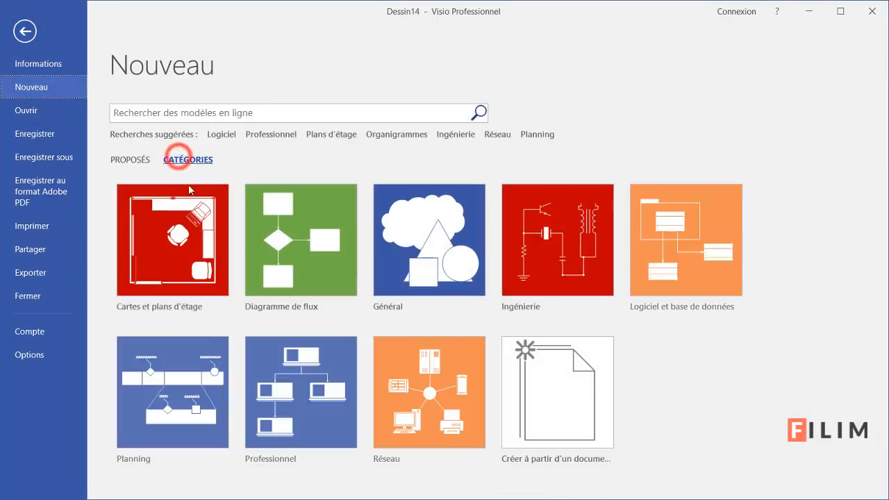
left_click(192, 361)
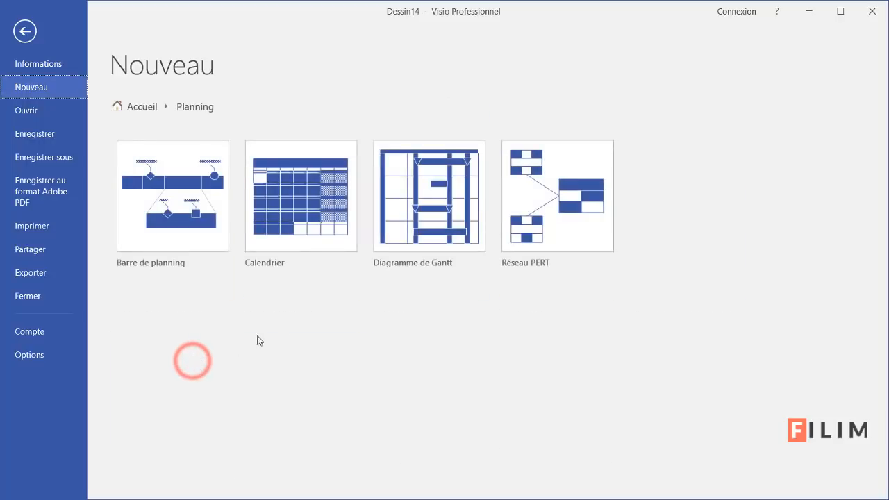
left_click(413, 216)
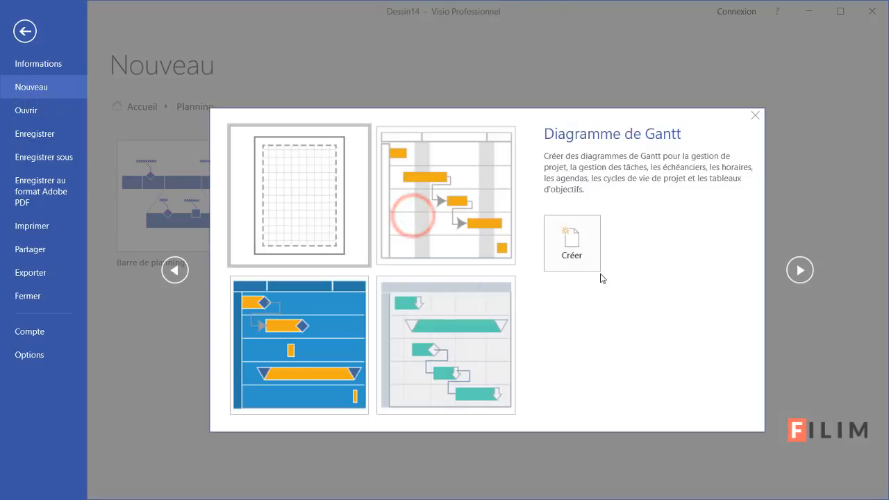
left_click(597, 257)
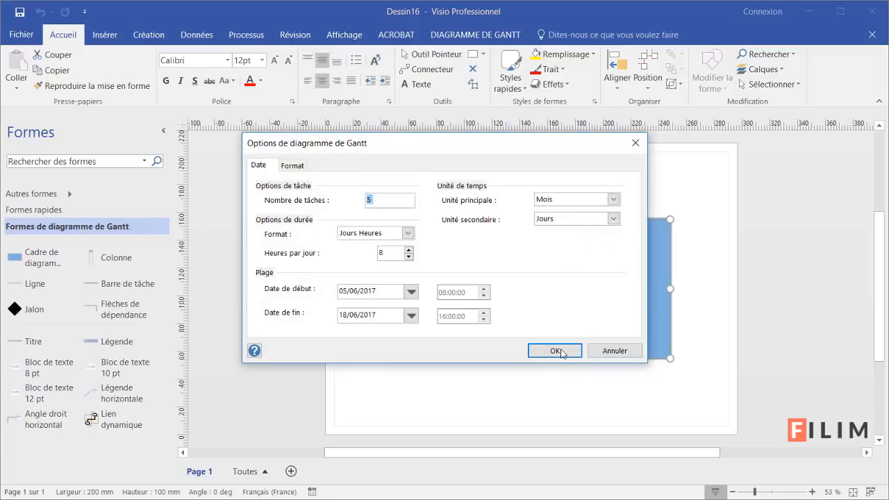
left_click_drag(439, 145, 451, 183)
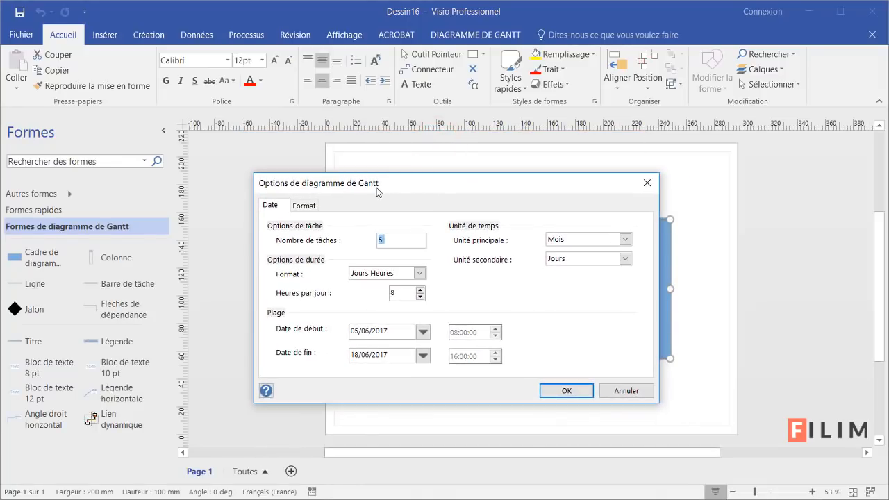
left_click(560, 390)
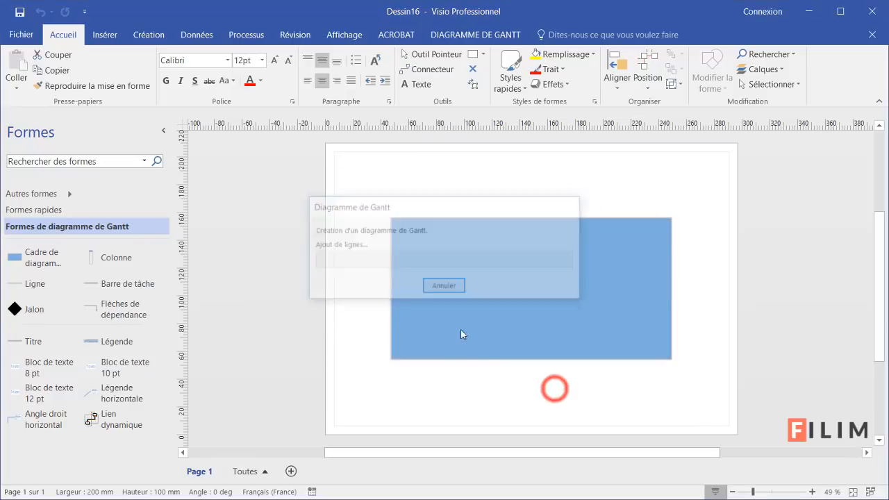
Review the Gantt-specific commands and close the Gantt drawing without saving it
left_click(464, 38)
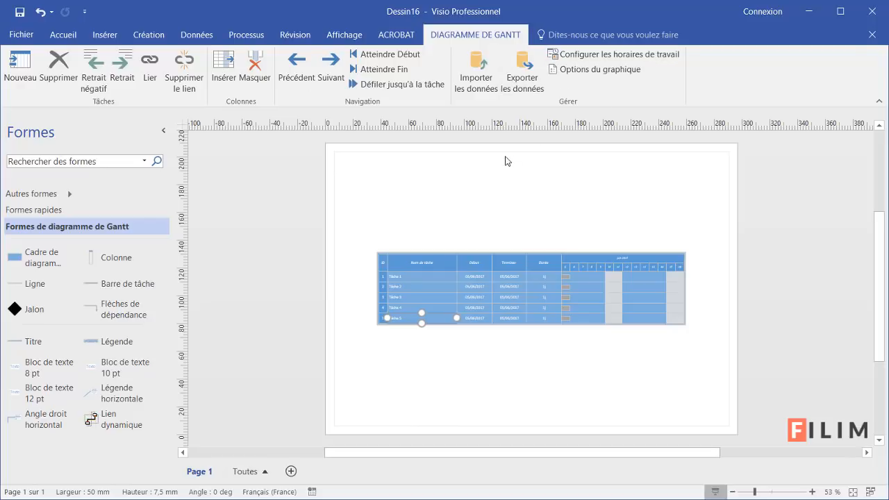
left_click(873, 34)
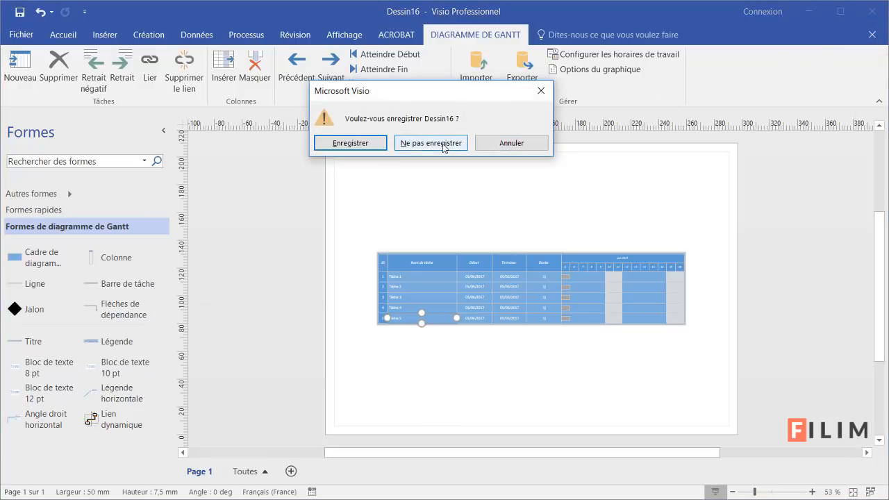
left_click(443, 143)
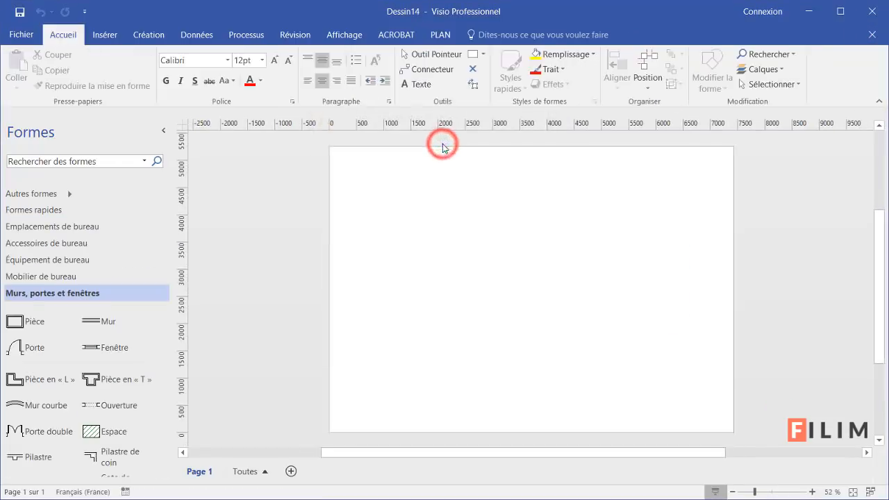
Review the floor-plan and general commands of the office layout drawing, and look through its first shape stencils up to "Accessoires de bureau"
left_click(443, 34)
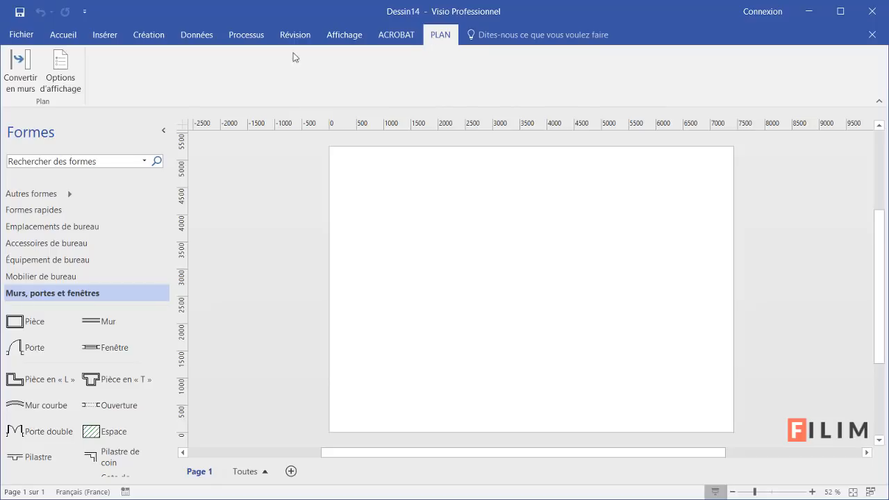
left_click(64, 35)
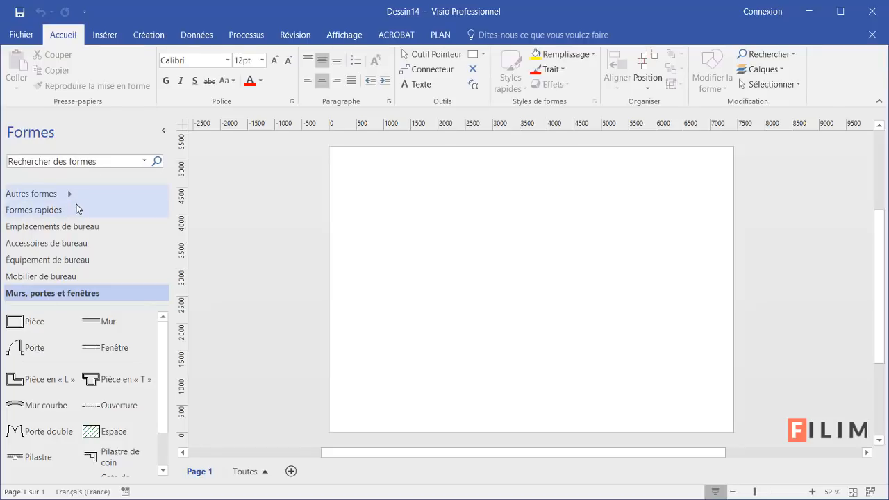
left_click(75, 206)
left_click(74, 223)
left_click(70, 243)
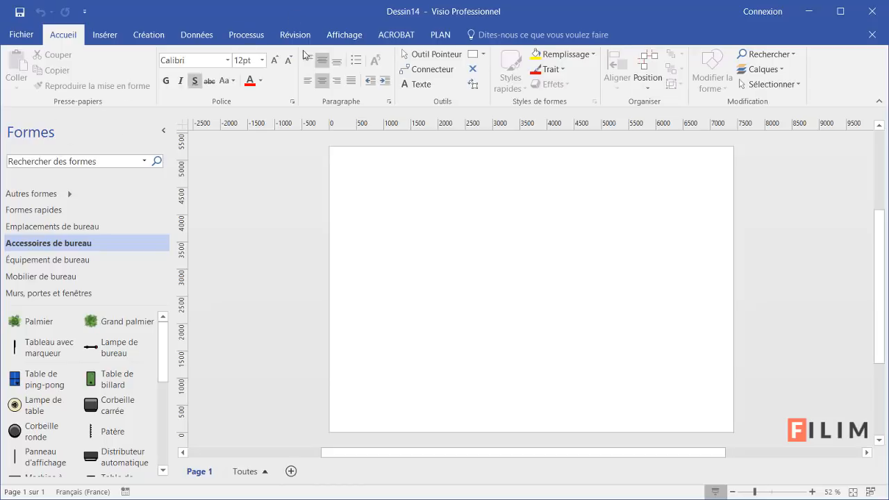
Hide the "Formes" task pane and display it again
left_click(341, 36)
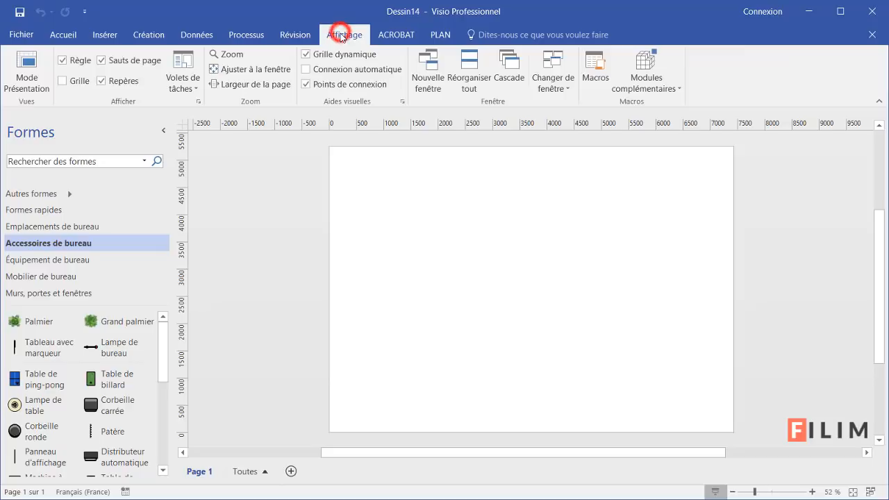
left_click(183, 88)
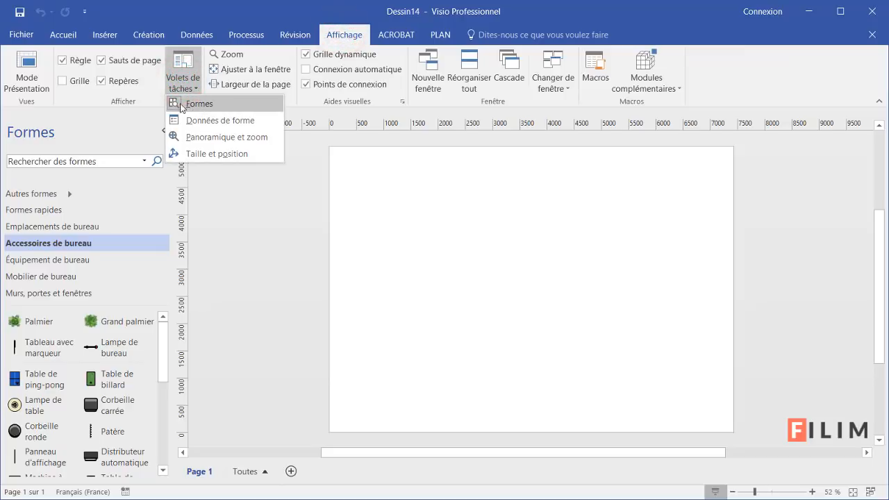
left_click(199, 104)
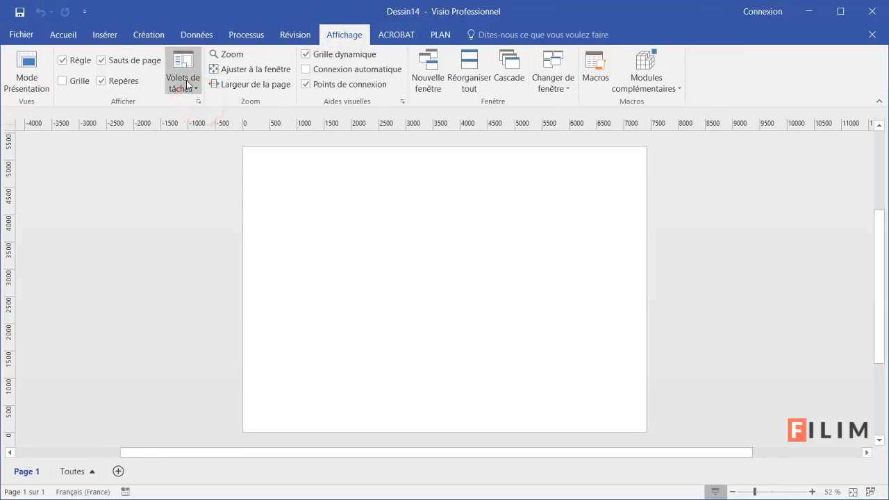
left_click(192, 88)
left_click(190, 104)
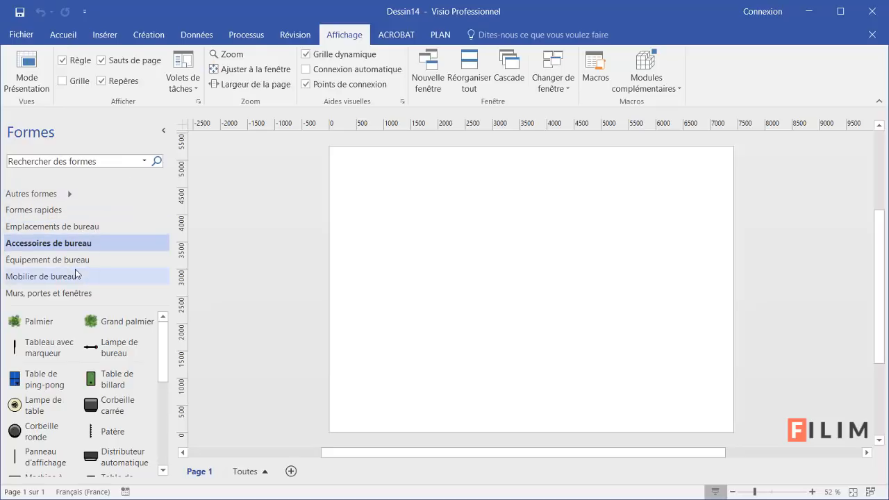
Examine the shapes in the "Emplacements de bureau", "Accessoires de bureau" and "Équipement de bureau" stencils
left_click(68, 227)
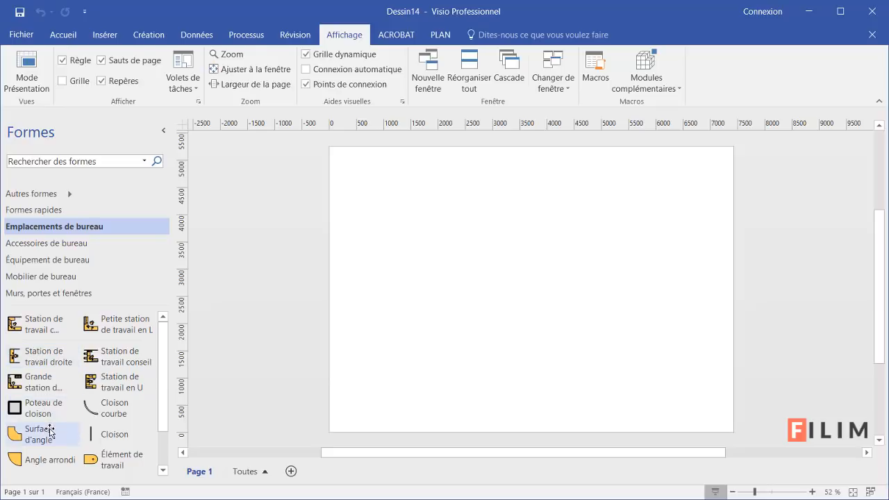
left_click_drag(165, 384, 175, 448)
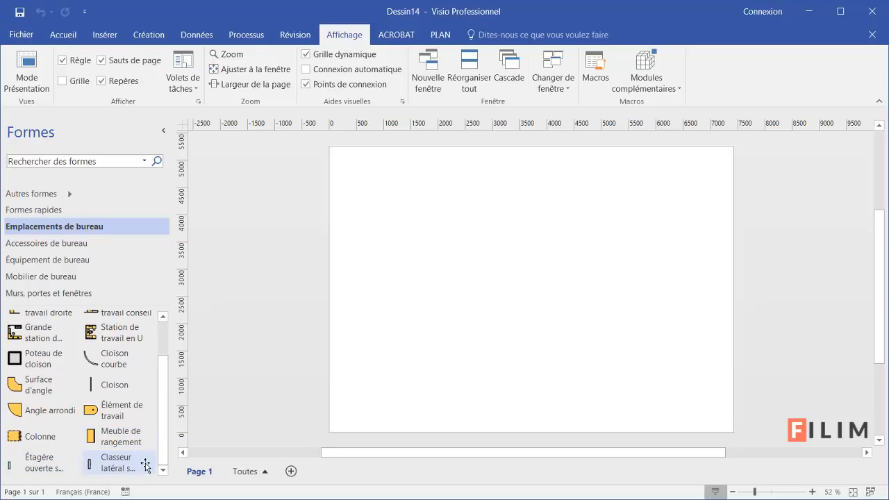
scroll(111, 429, "up", 2)
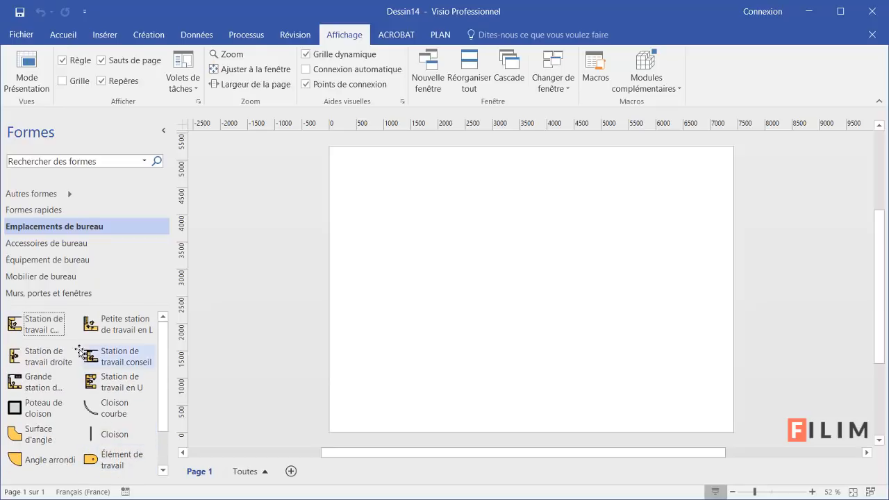
left_click(64, 244)
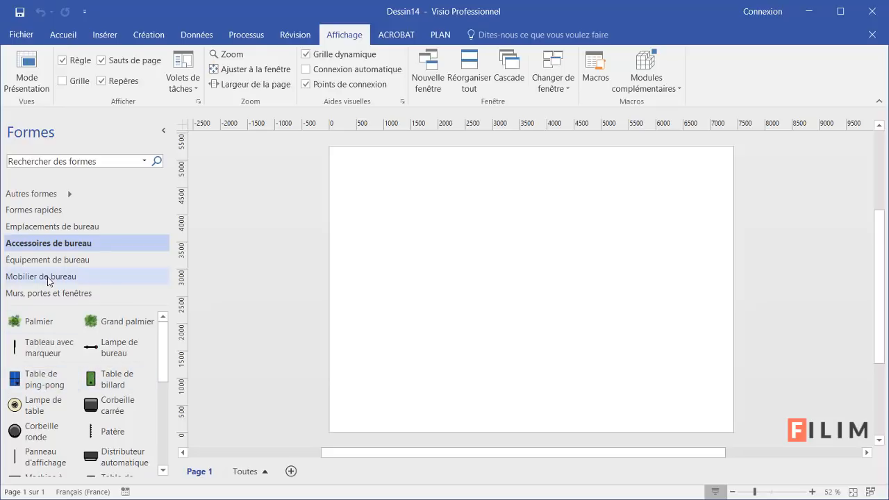
left_click(70, 259)
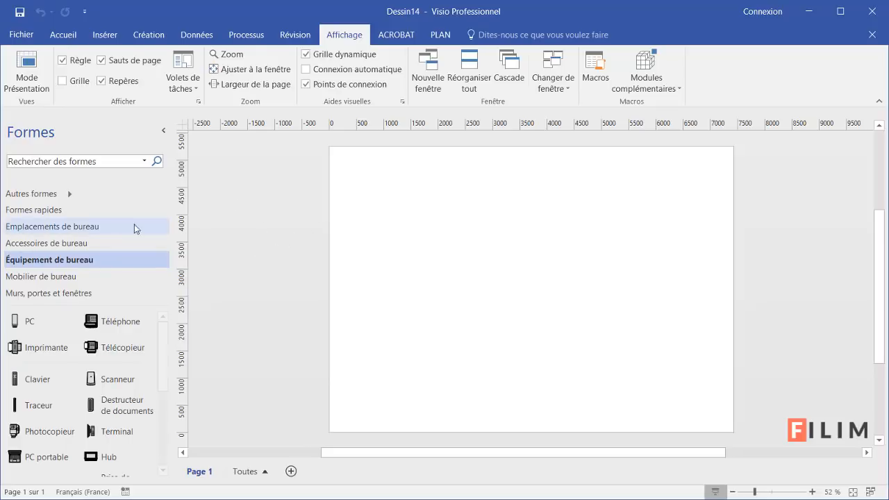
Look through all the loaded stencils in order, from "Formes rapides" to "Murs, portes et fenêtres"
left_click(95, 210)
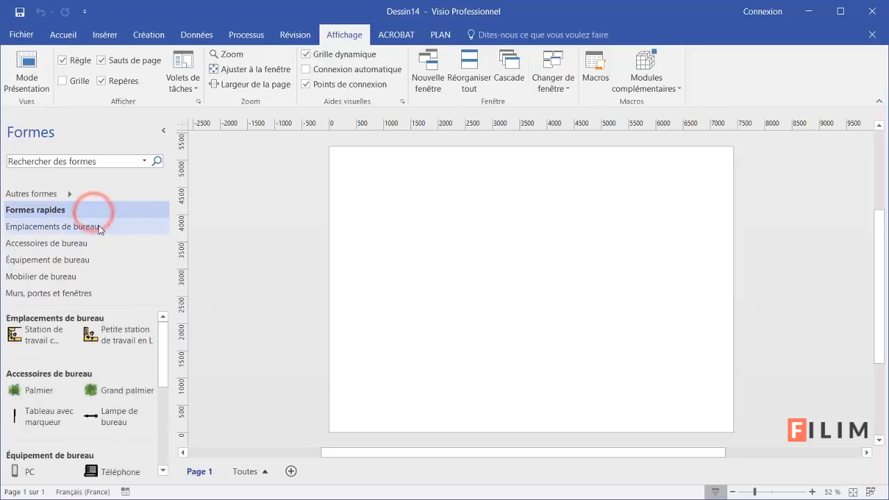
left_click(96, 226)
left_click(99, 244)
left_click(92, 259)
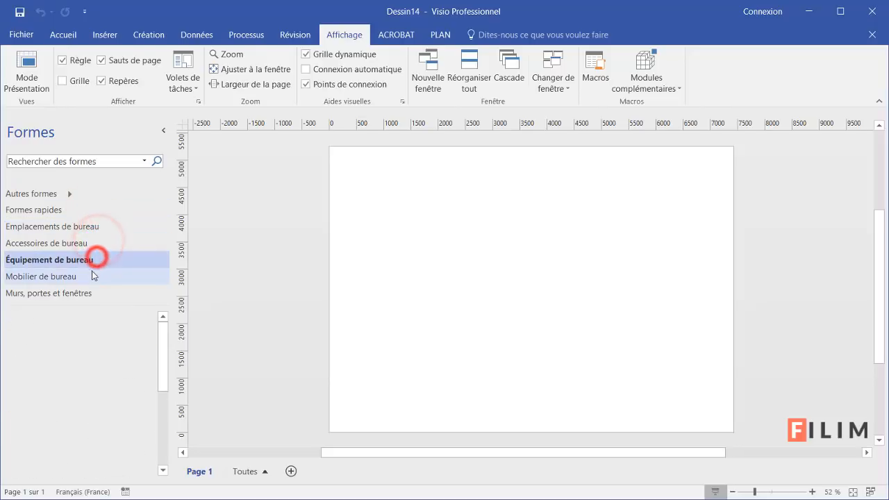
left_click(91, 276)
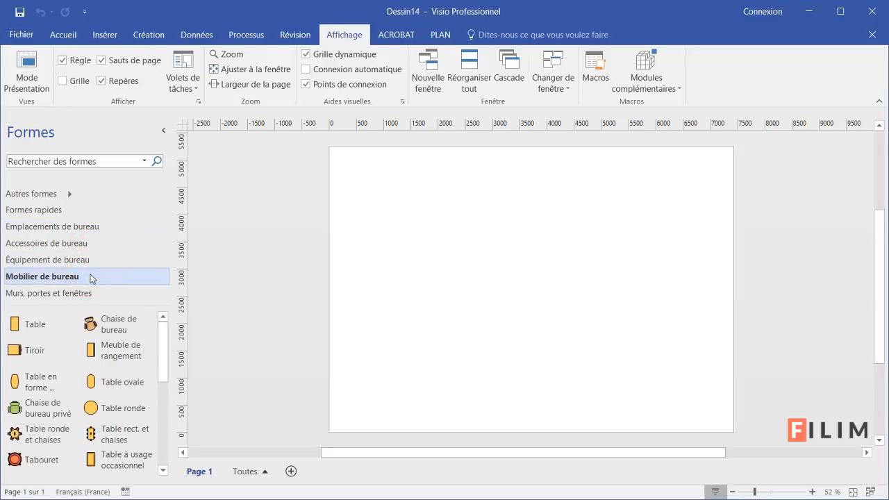
left_click(82, 294)
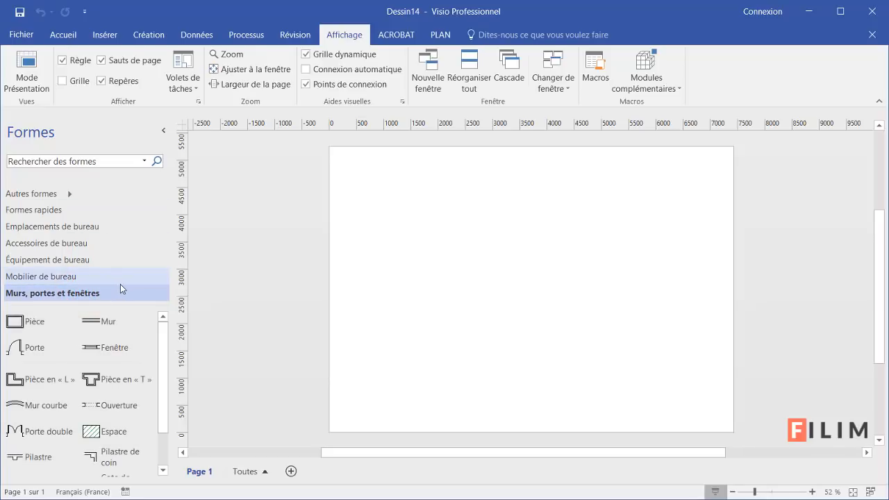
Add the "Parking et routes" stencil from the "Plan de bâtiment" group of "Cartes et plans d'étage" and browse its shapes
left_click(69, 194)
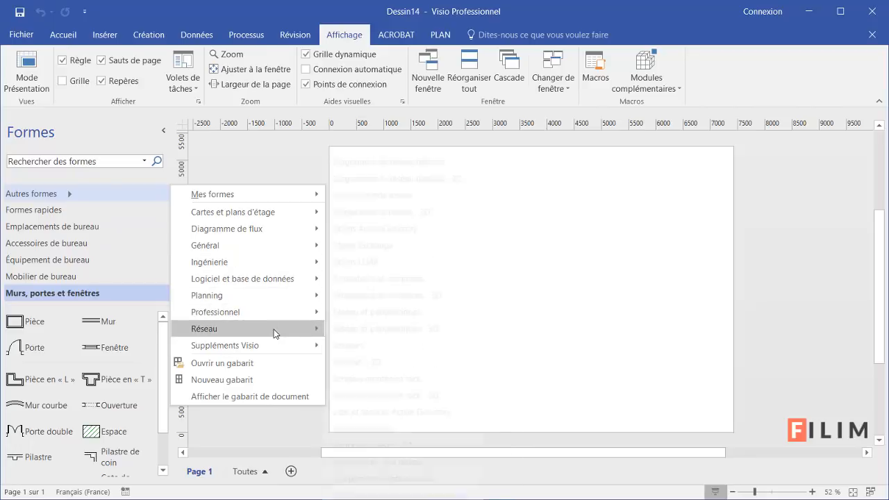
mouse_move(274, 334)
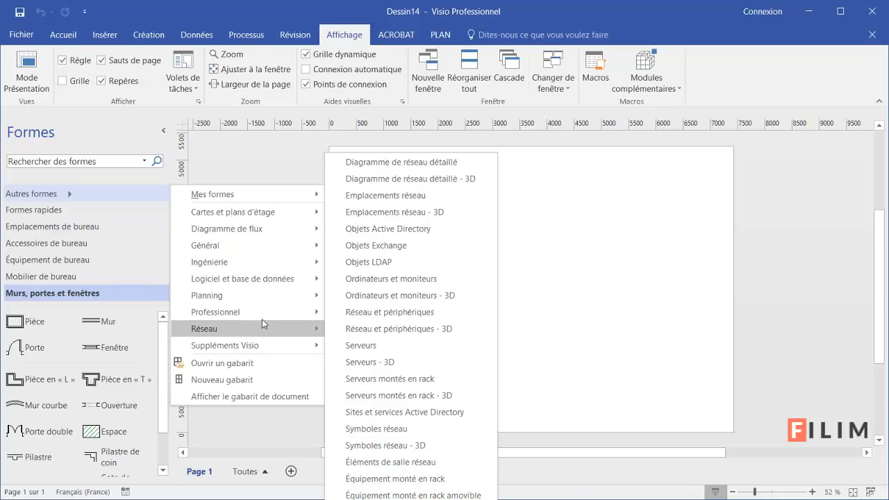
mouse_move(267, 315)
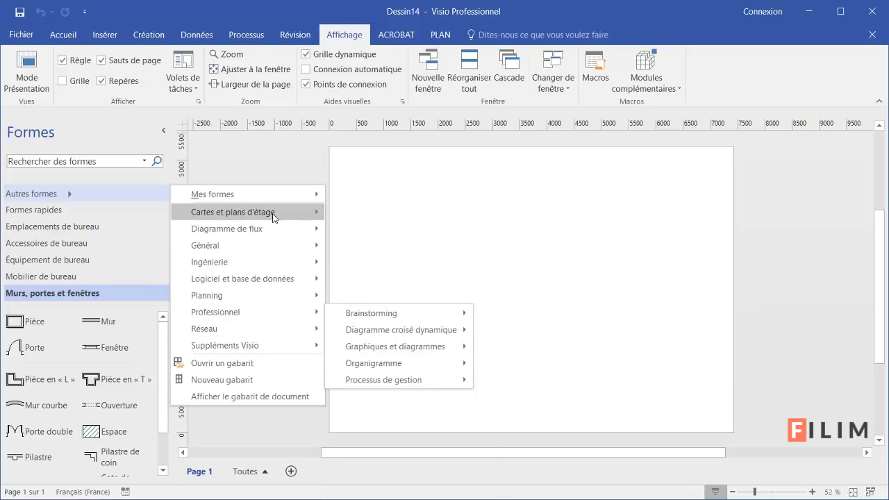
mouse_move(273, 217)
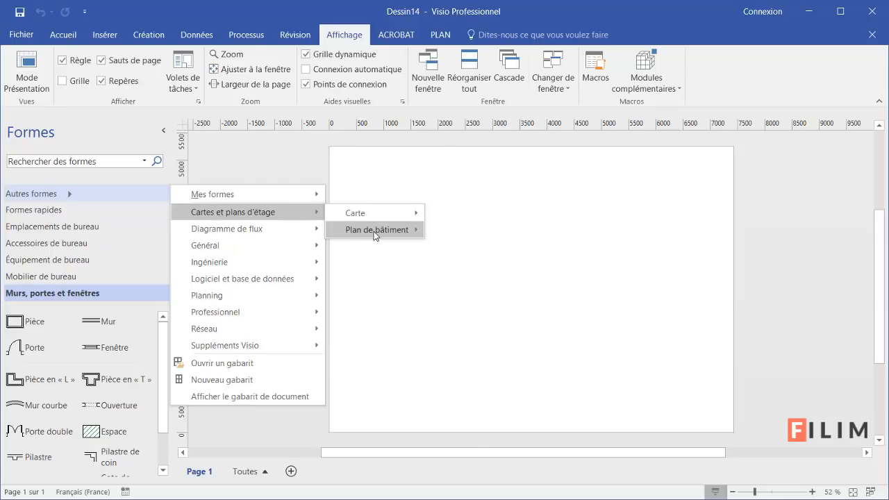
mouse_move(374, 232)
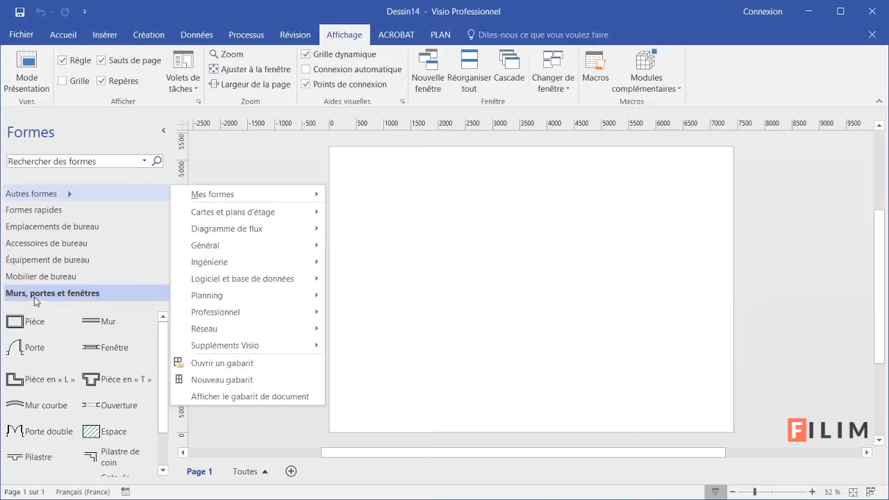
mouse_move(291, 194)
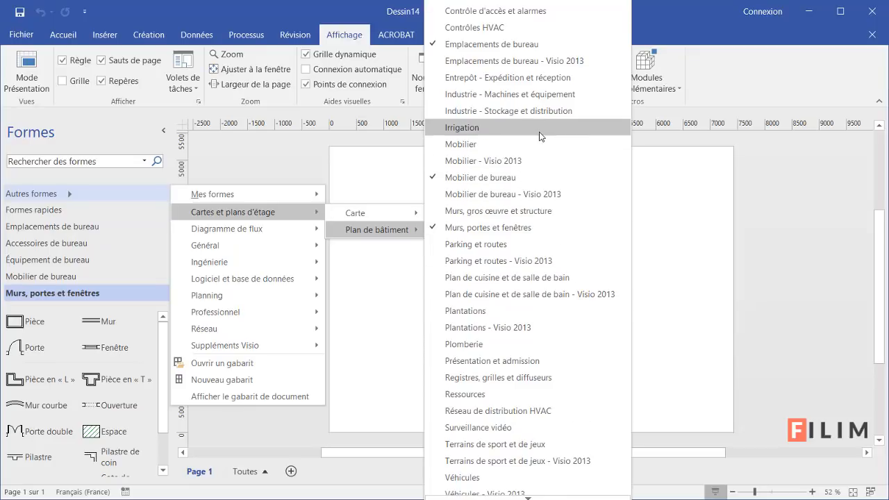
left_click(511, 243)
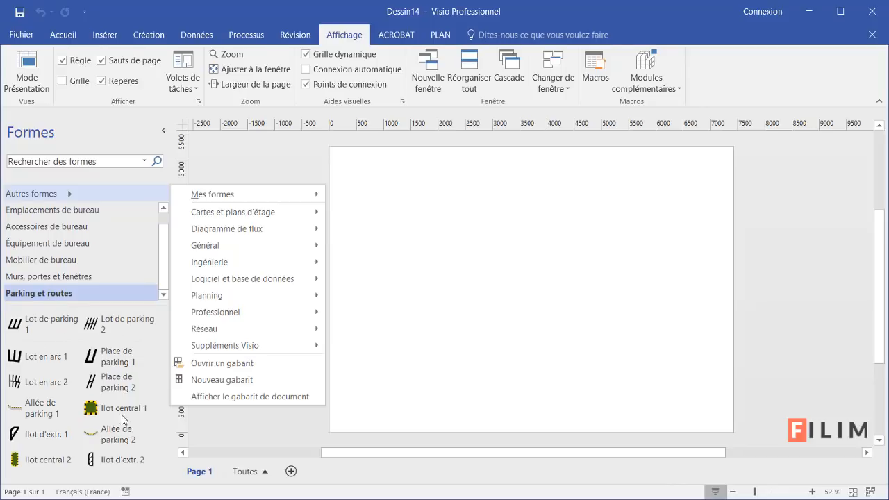
left_click(50, 417)
scroll(56, 417, "down", 5)
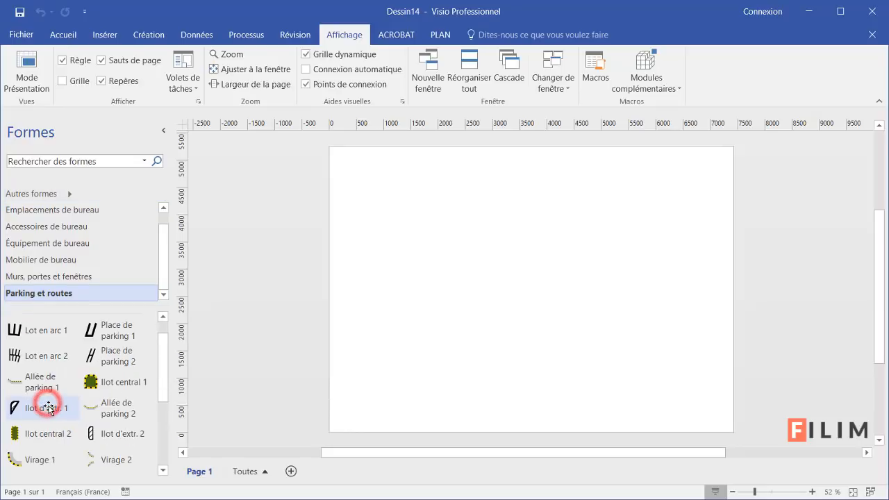
Add the "Surveillance vidéo" stencil from the "Plan de bâtiment" group of "Cartes et plans d'étage" and browse its shapes
scroll(59, 417, "down", 2)
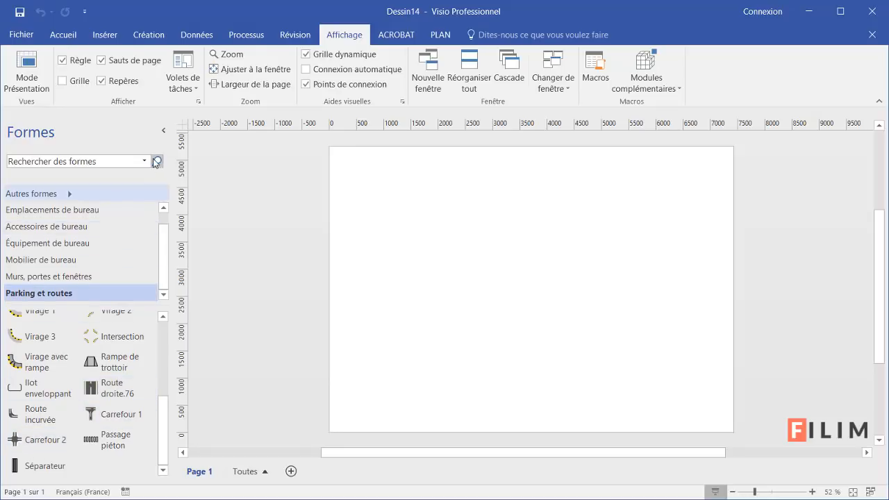
left_click(75, 196)
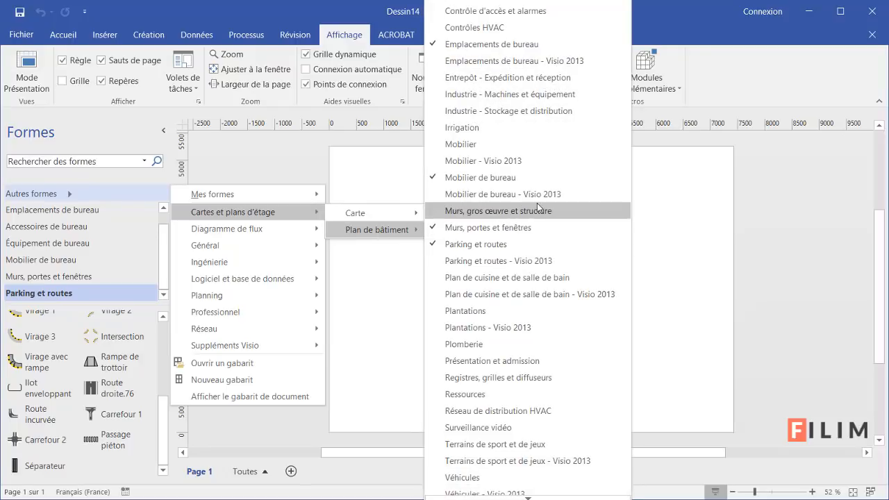
scroll(546, 278, "down", 1)
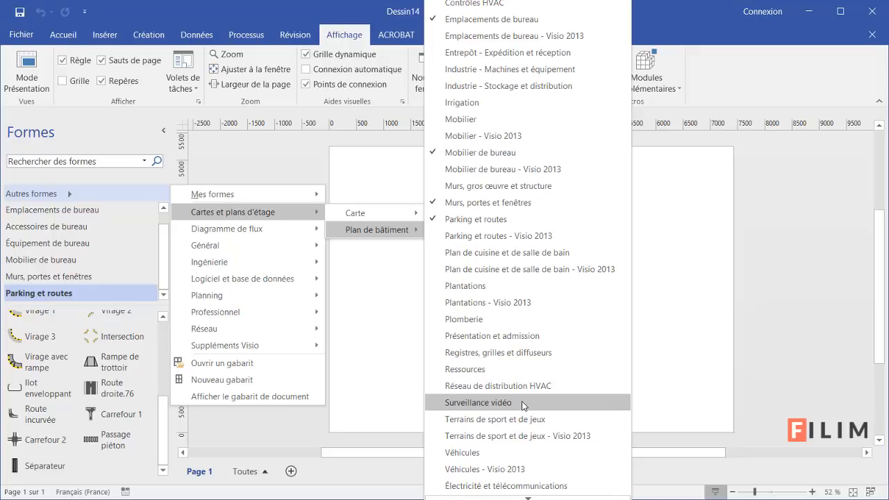
left_click(523, 403)
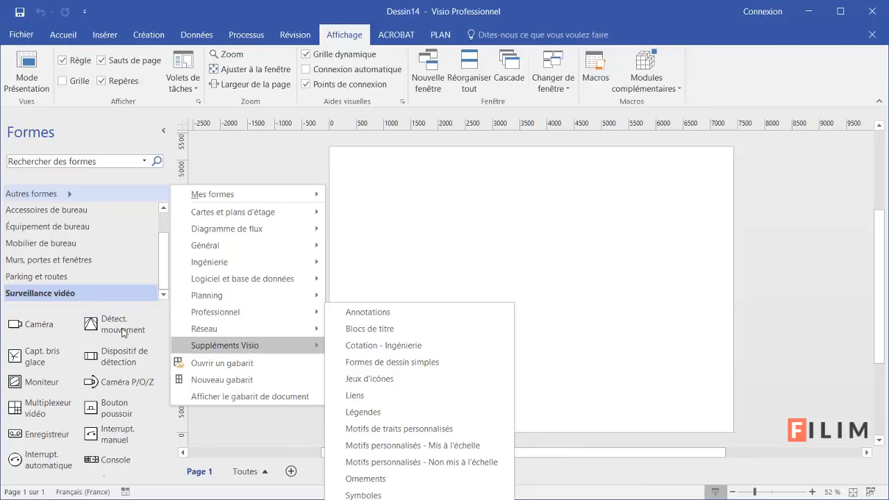
left_click(52, 382)
left_click(49, 434)
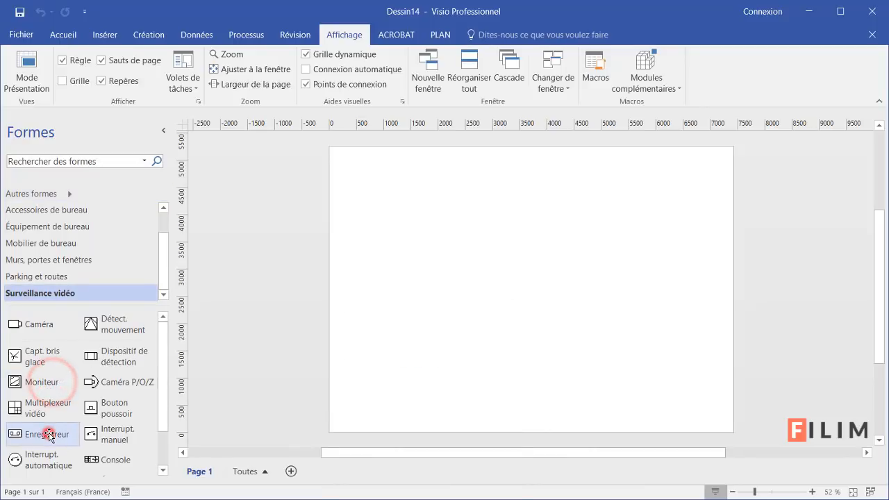
scroll(51, 434, "down", 1)
scroll(51, 435, "down", 1)
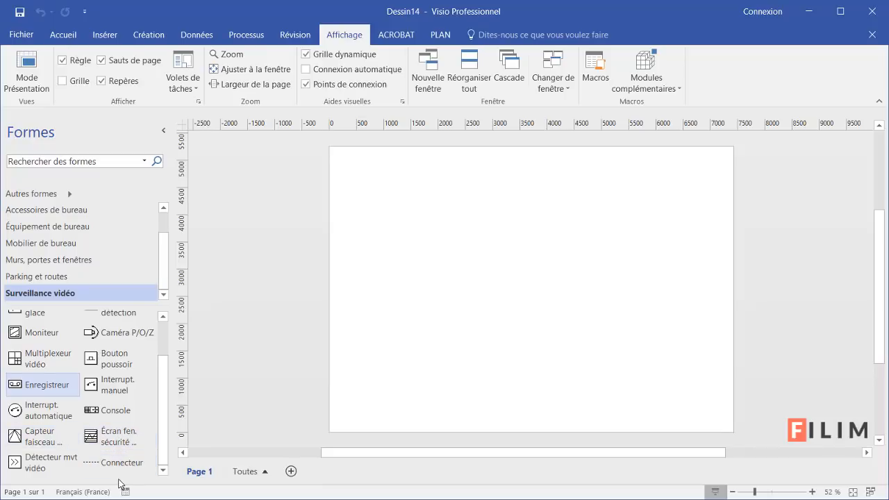
scroll(115, 444, "up", 2)
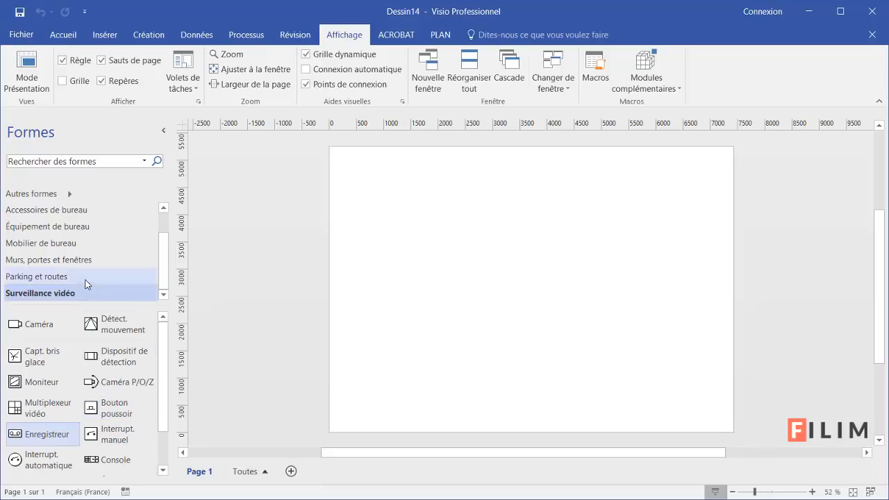
Look through the "Général" and "Ingénierie" categories of additional stencils
left_click(72, 196)
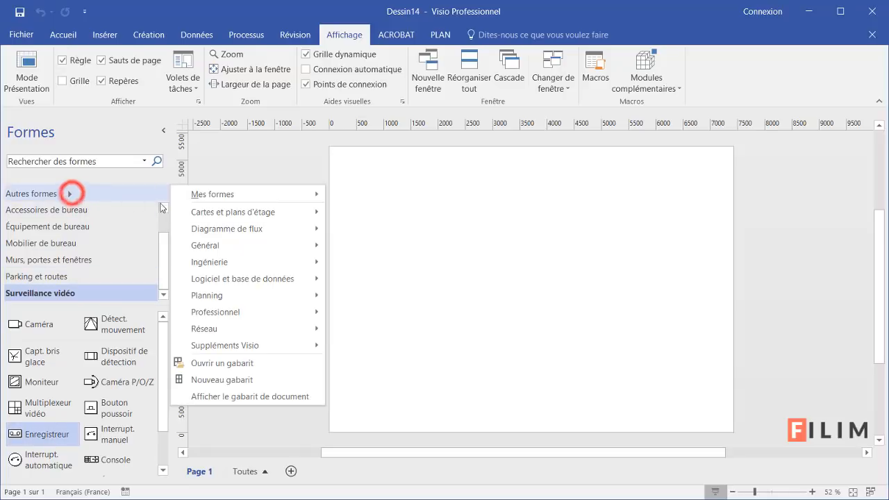
mouse_move(282, 243)
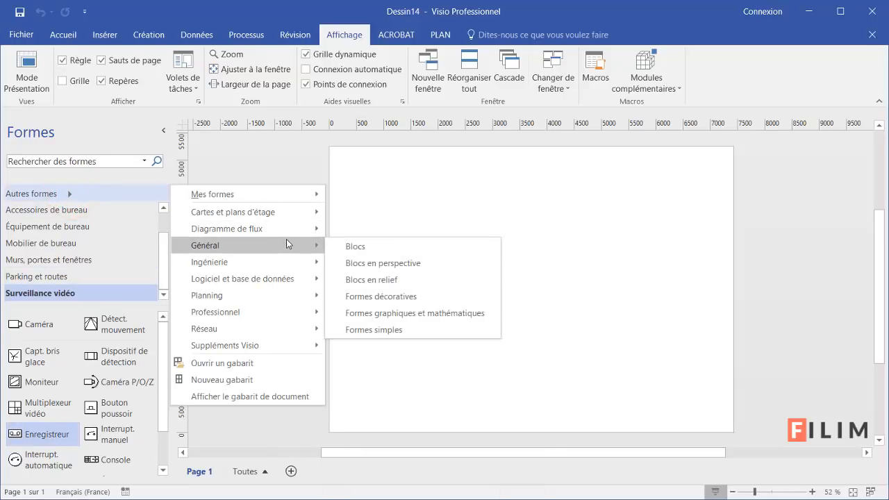
mouse_move(292, 259)
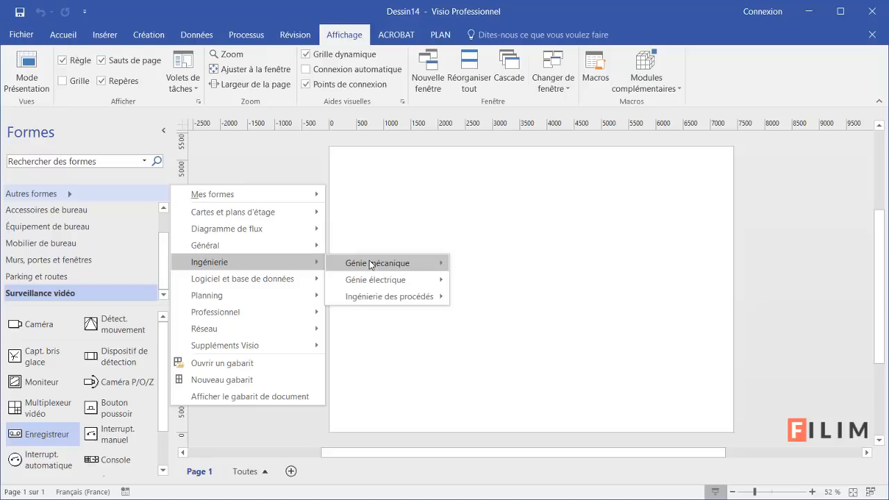
mouse_move(370, 264)
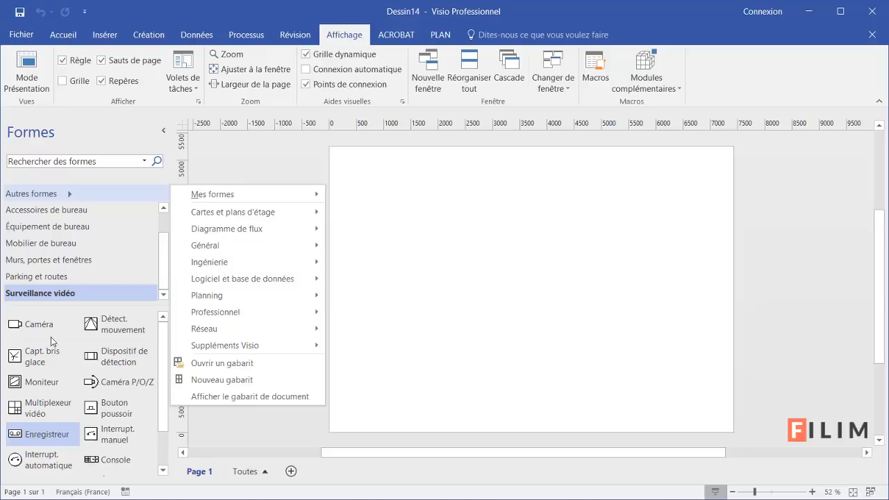
left_click(67, 160)
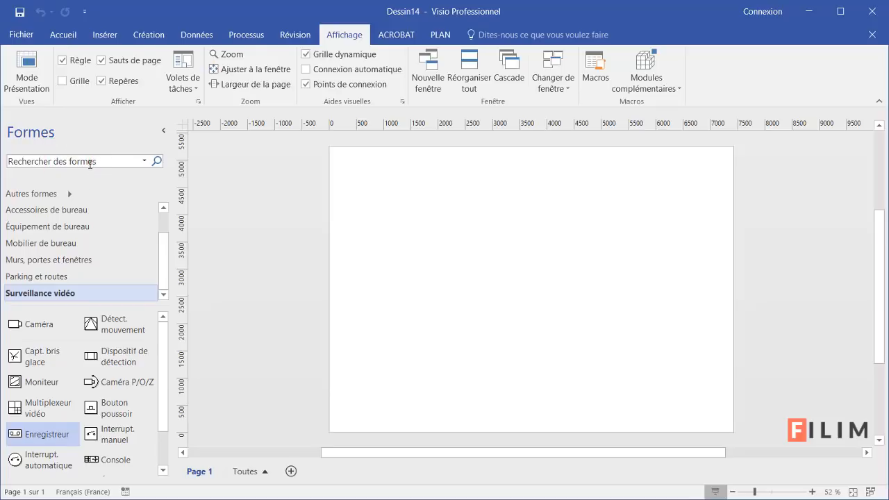
Close the "Surveillance vidéo" and "Parking et routes" stencils
right_click(84, 297)
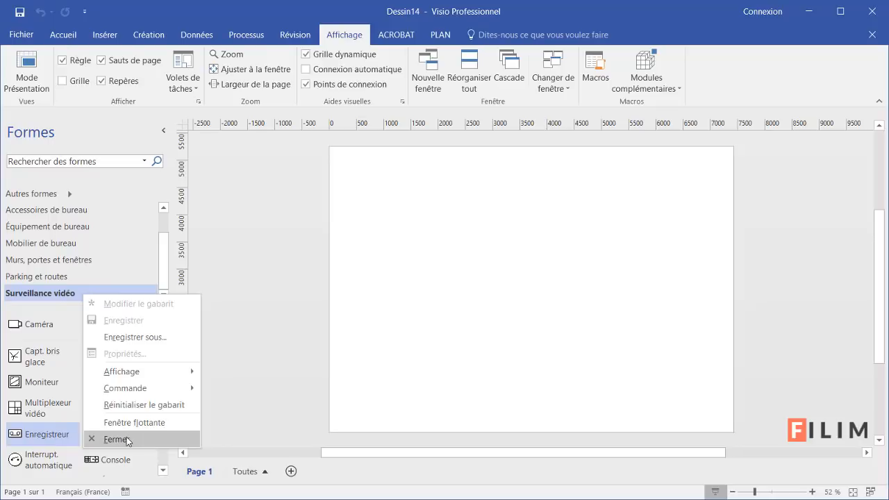
left_click(117, 439)
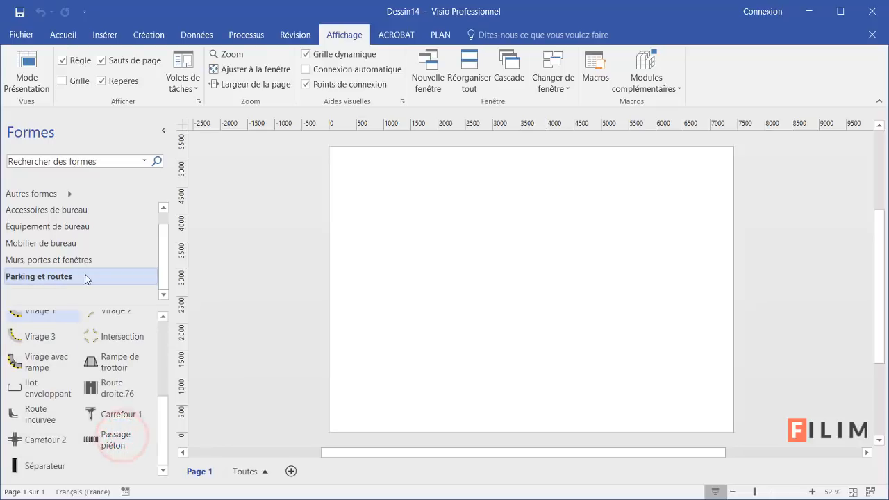
right_click(89, 277)
left_click(142, 418)
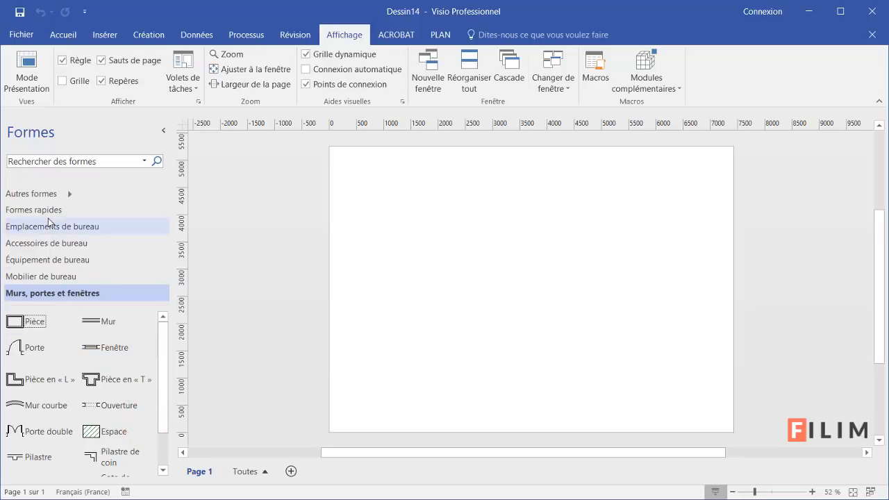
Place a "Pièce en « L »" shape from "Murs, portes et fenêtres" on the page and enlarge it to about 6488 by 4090 mm
left_click(42, 294)
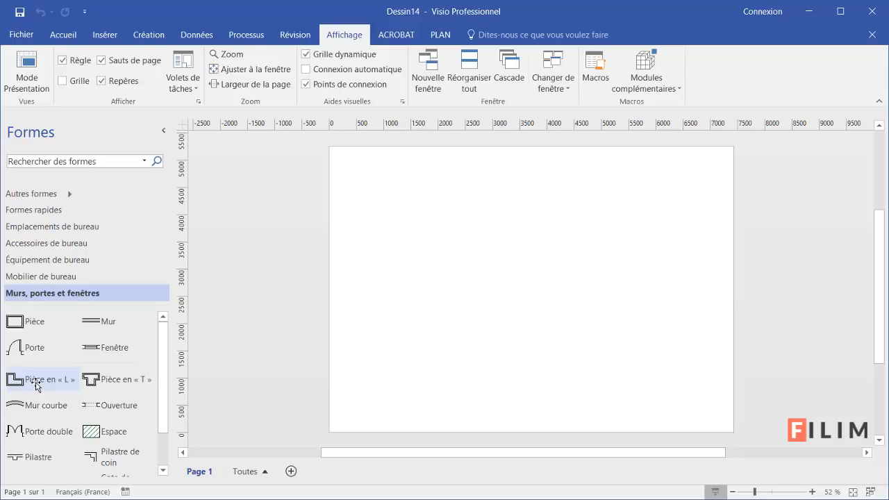
left_click_drag(37, 387, 445, 247)
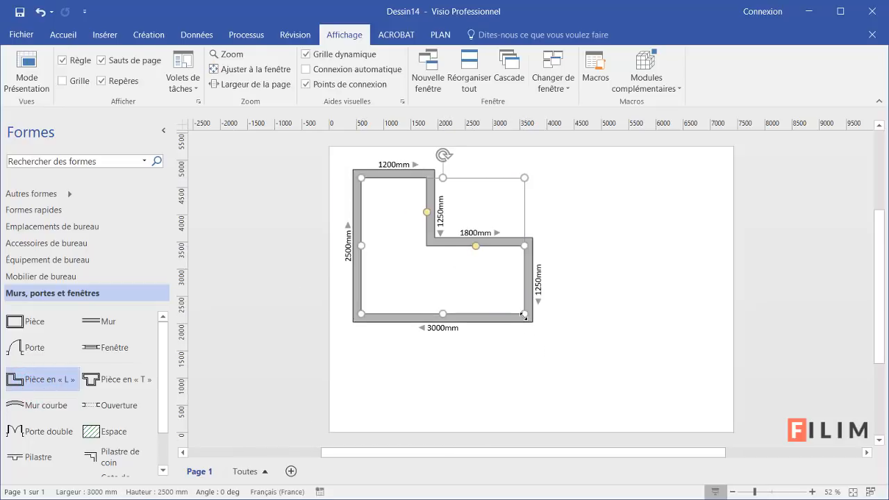
left_click_drag(525, 315, 629, 401)
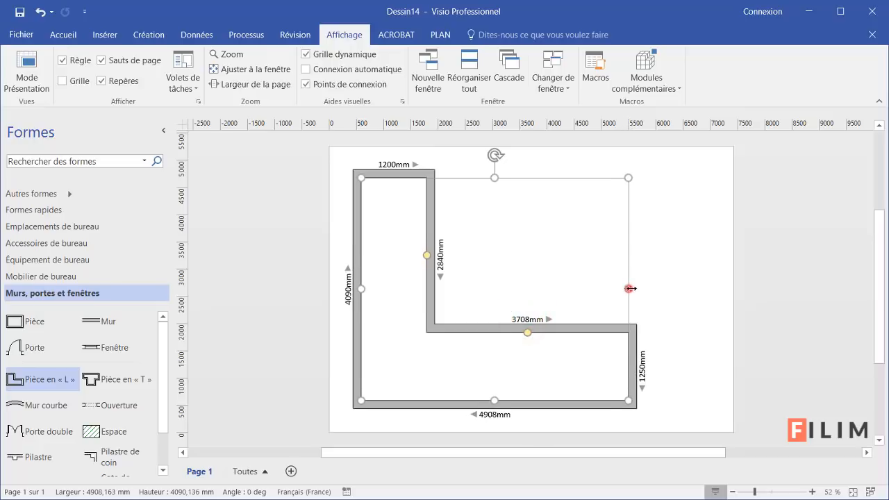
left_click_drag(629, 288, 687, 288)
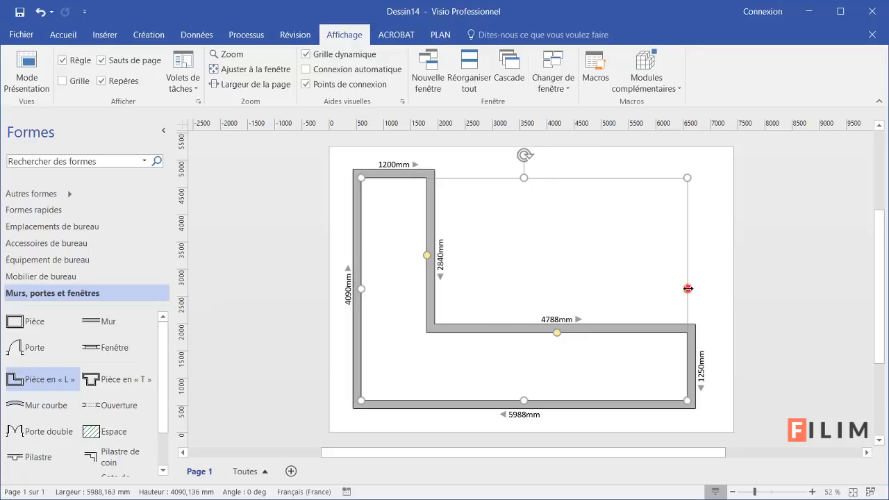
left_click_drag(688, 288, 711, 296)
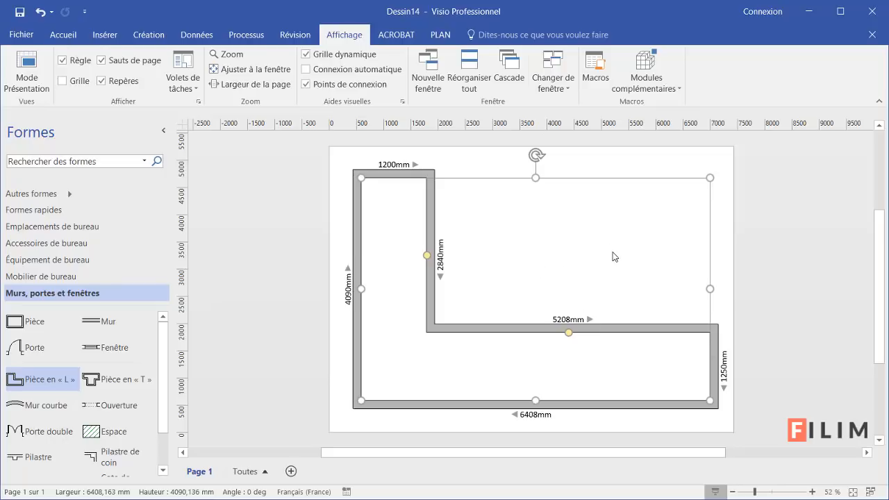
left_click(536, 405)
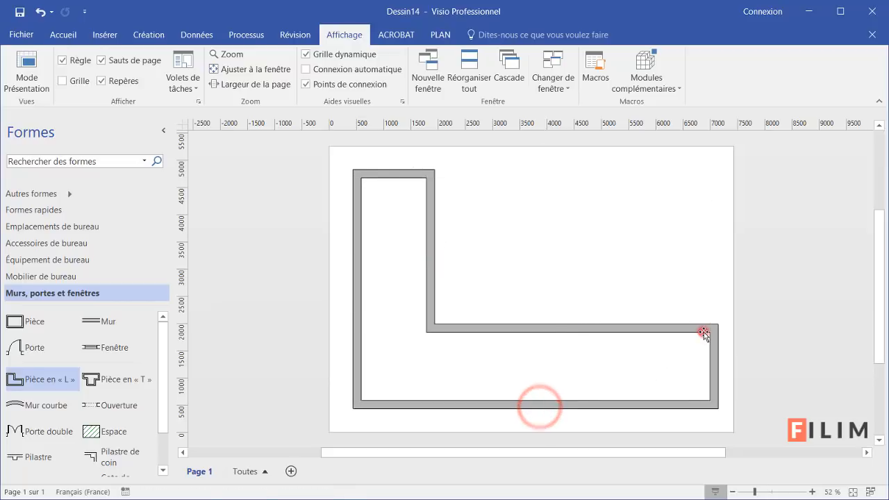
left_click(703, 333)
left_click_drag(712, 291, 717, 290)
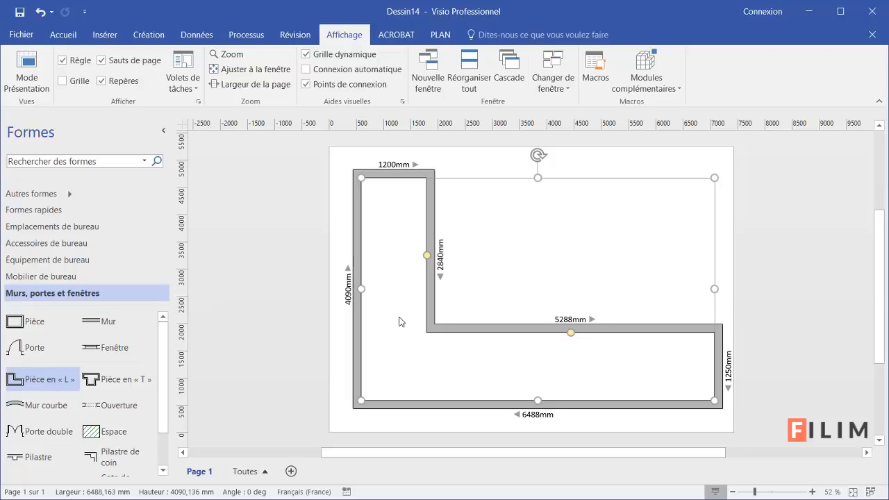
Set the predefined metric drawing scale of Page 1 to 1:50 in its page setup
right_click(206, 477)
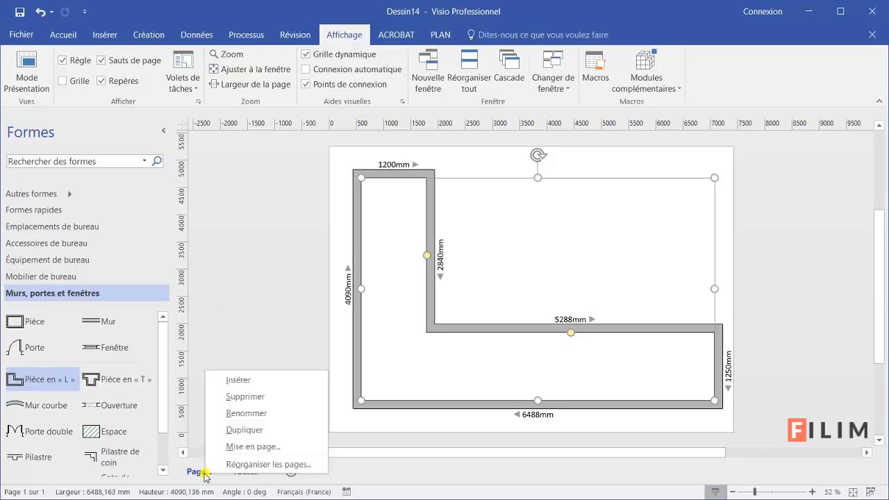
left_click(264, 448)
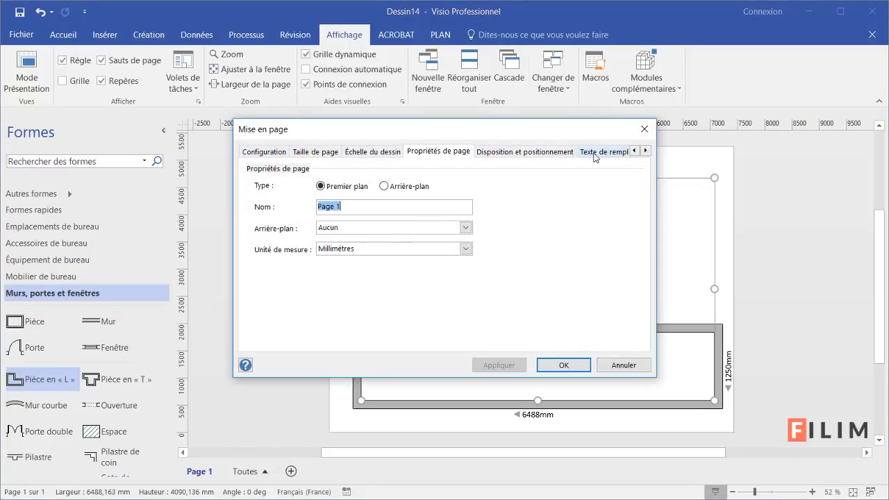
left_click(326, 155)
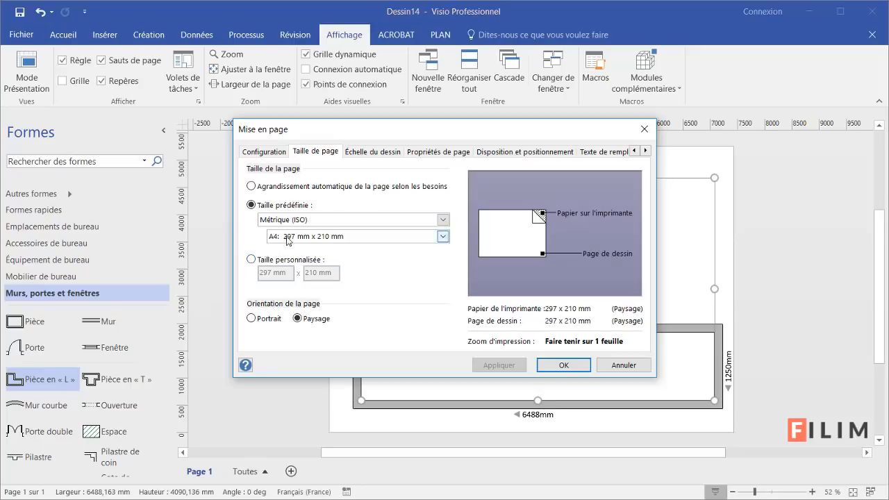
left_click(372, 152)
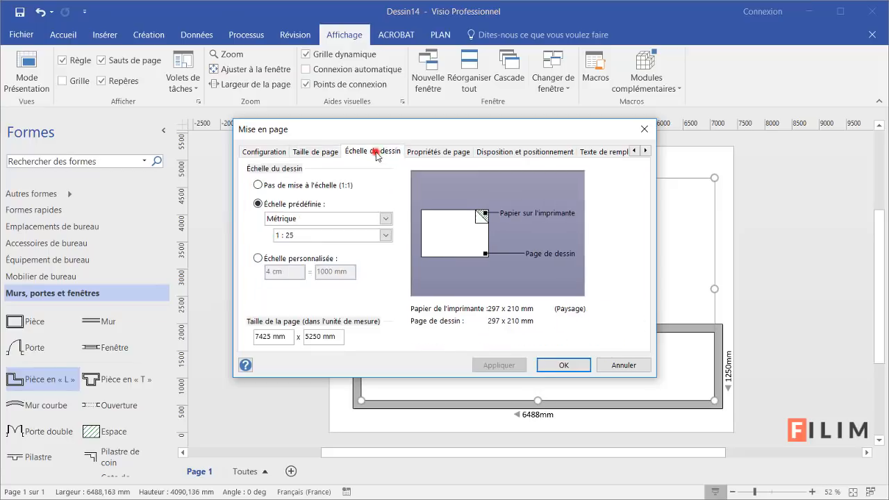
left_click(385, 236)
left_click(386, 248)
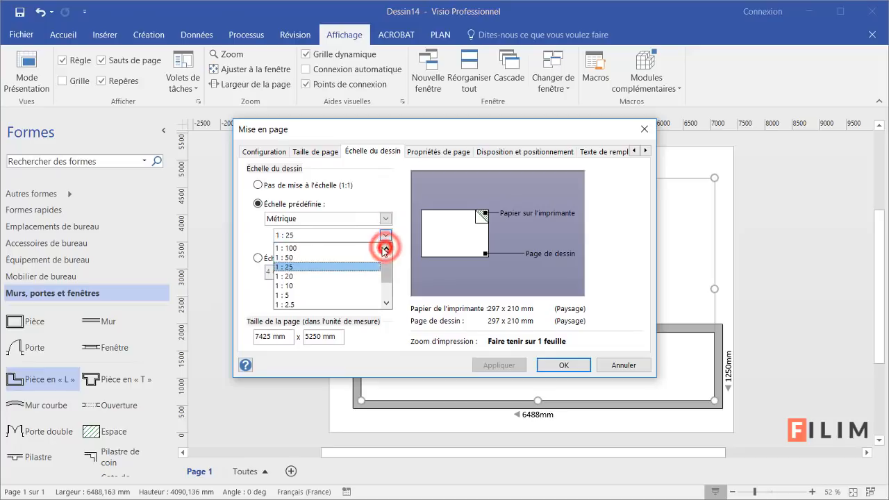
left_click(315, 257)
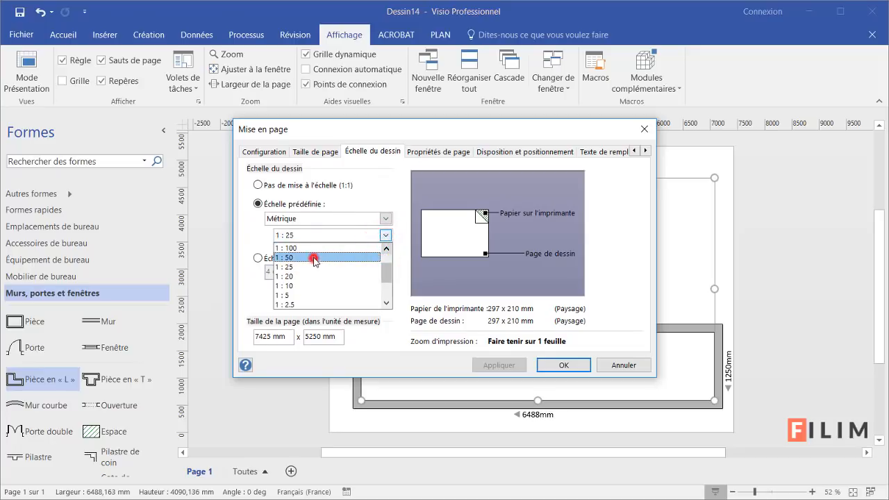
left_click(551, 367)
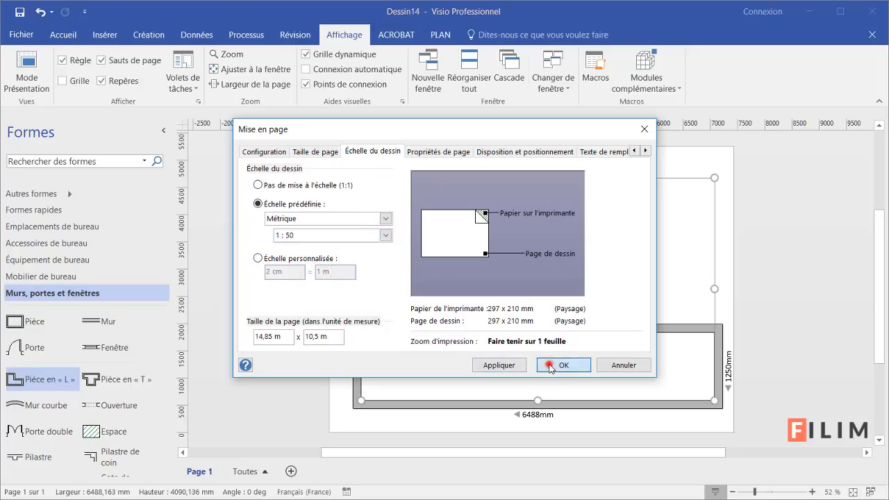
Enlarge the L-shaped room to about 13258 mm wide and 7417 mm high
left_click_drag(523, 360, 707, 378)
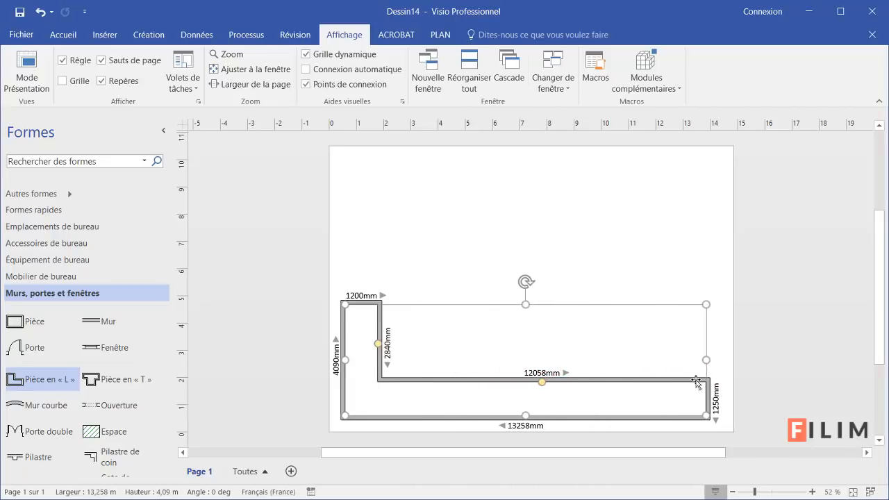
left_click_drag(525, 304, 526, 214)
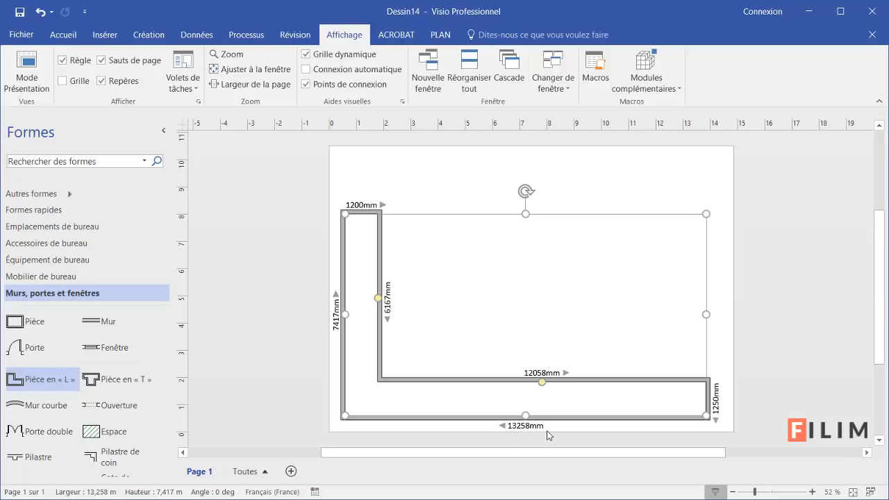
Set the predefined metric drawing scale of Page 1 to 1:100 in its page setup
right_click(199, 472)
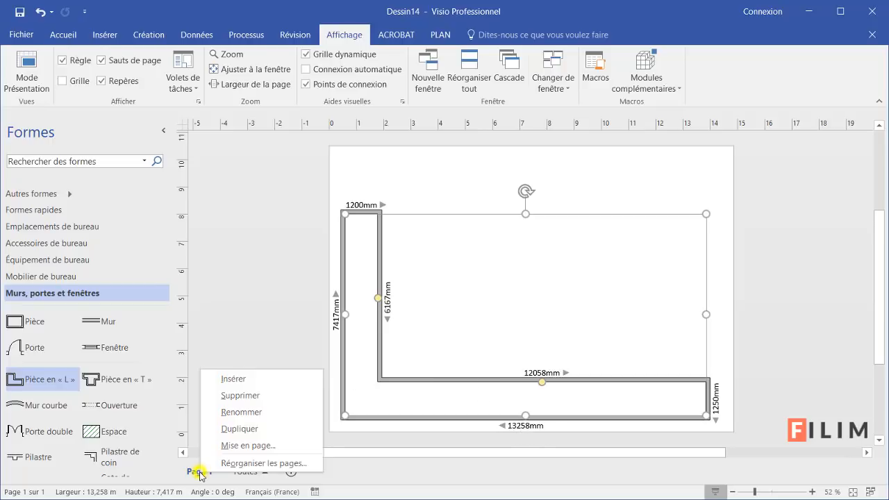
left_click(241, 446)
left_click(373, 151)
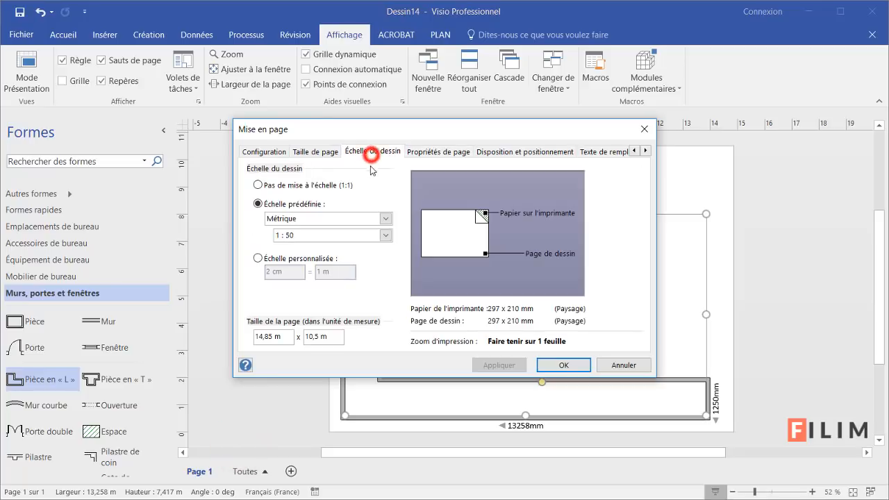
left_click(385, 235)
left_click(343, 248)
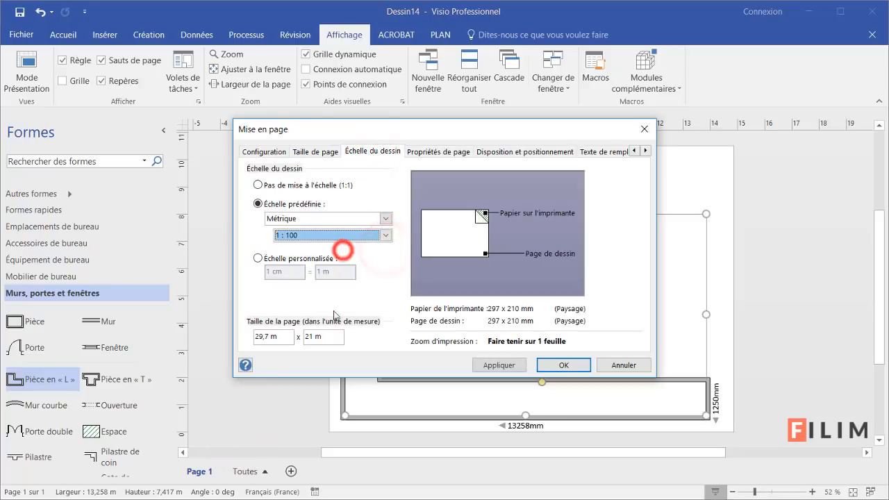
left_click(556, 366)
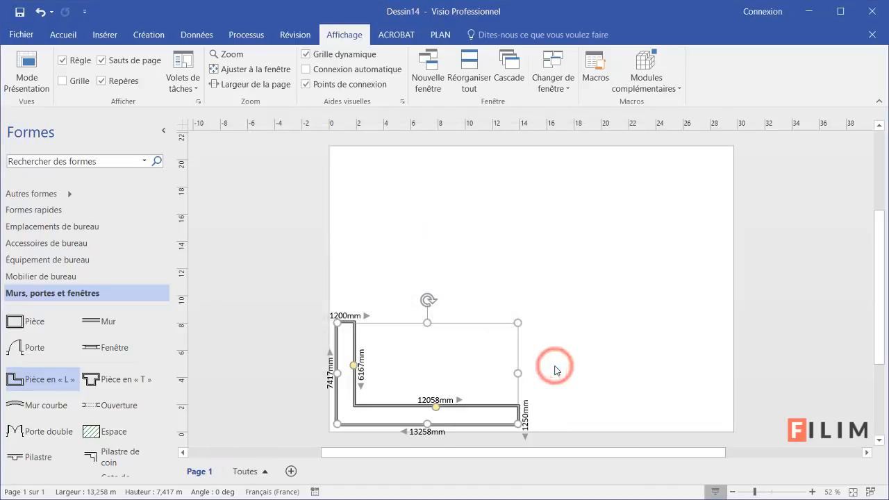
Enlarge the L-shaped room to about 25908 mm wide and 13654 mm high, and move it near the middle of the page
left_click_drag(521, 322, 670, 238)
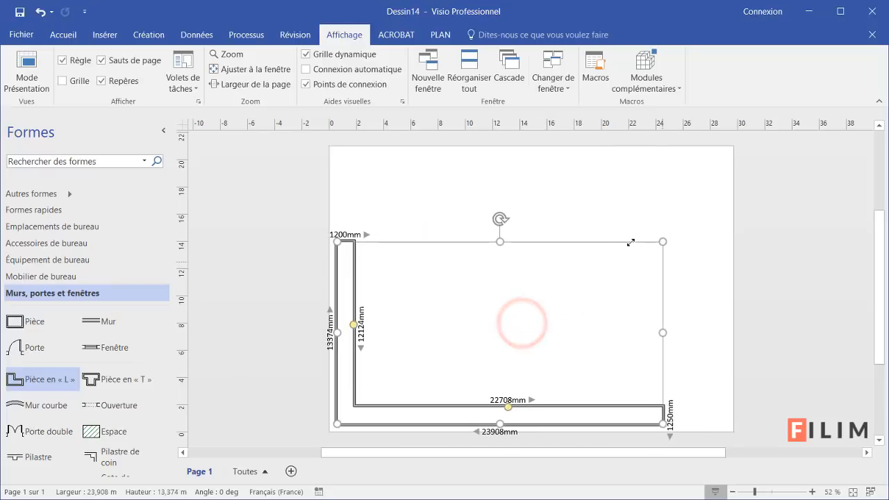
left_click_drag(669, 330, 690, 330)
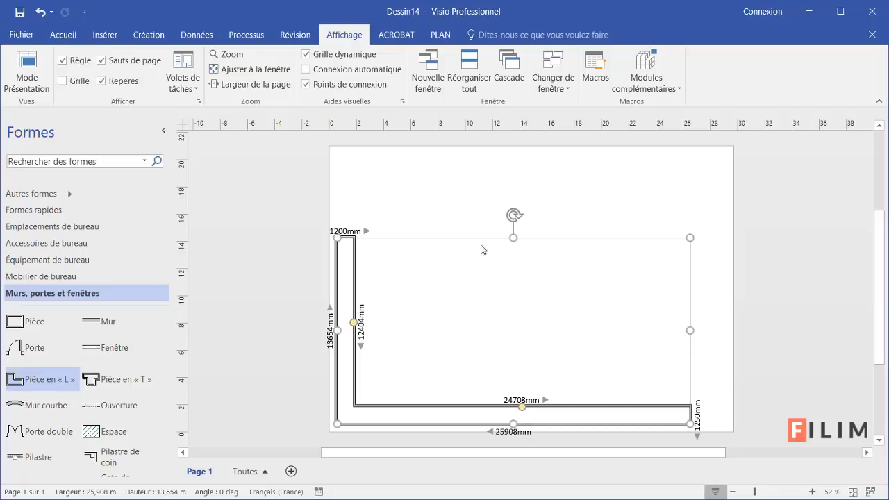
left_click_drag(470, 238, 490, 199)
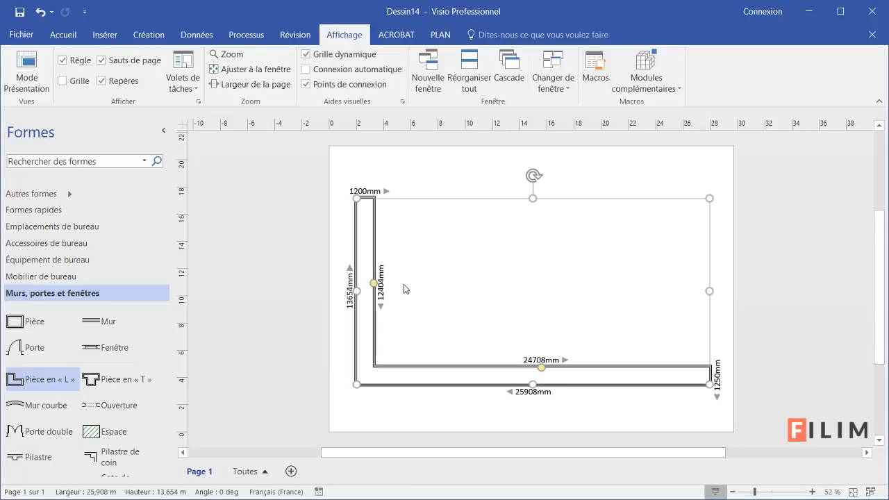
Reshape the room's notch so its top wall is about 14954 mm long and its right wall about 7500 mm
left_click_drag(374, 283, 541, 283)
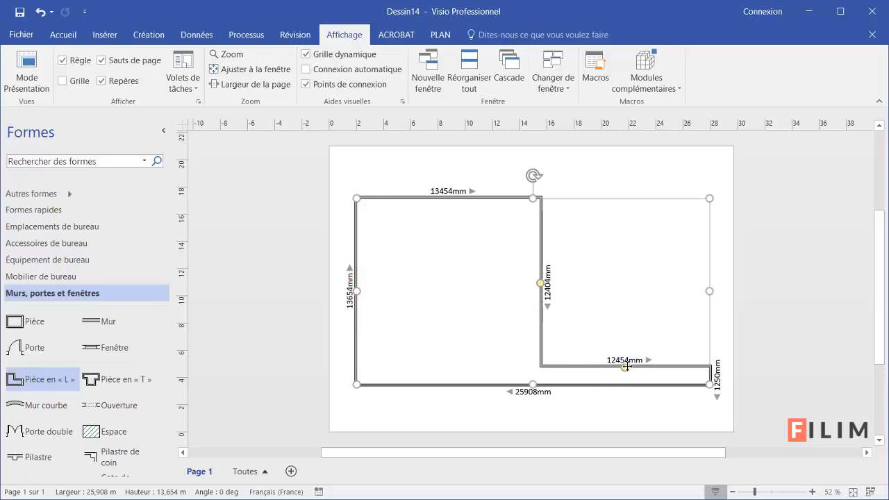
left_click_drag(625, 367, 624, 282)
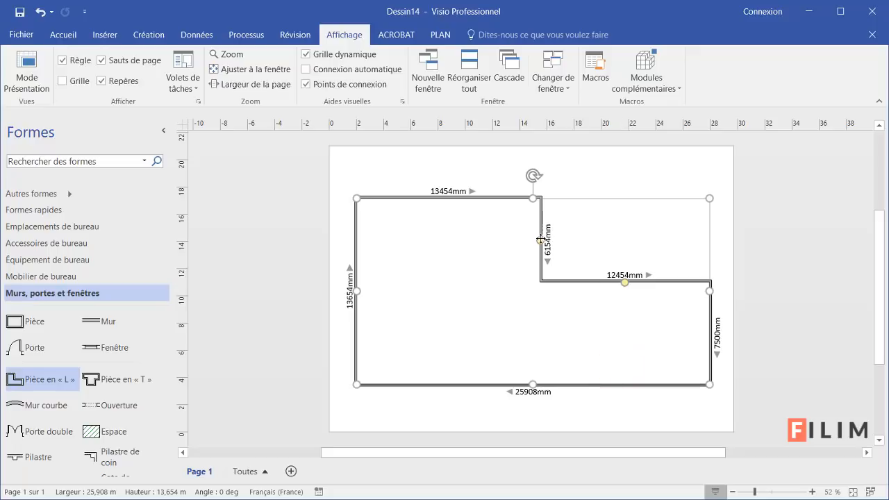
left_click_drag(540, 240, 560, 240)
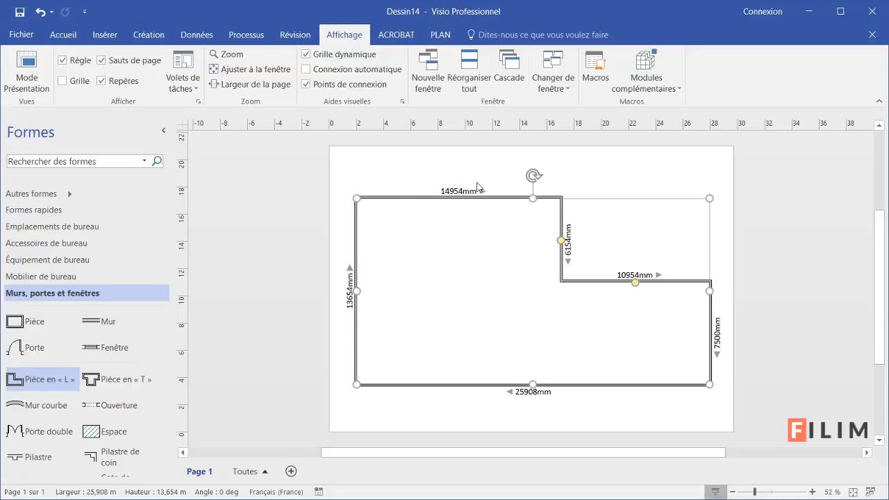
Show the "Taille et position" window for the L-shaped room and set its width to 25 m
left_click(347, 37)
left_click(184, 90)
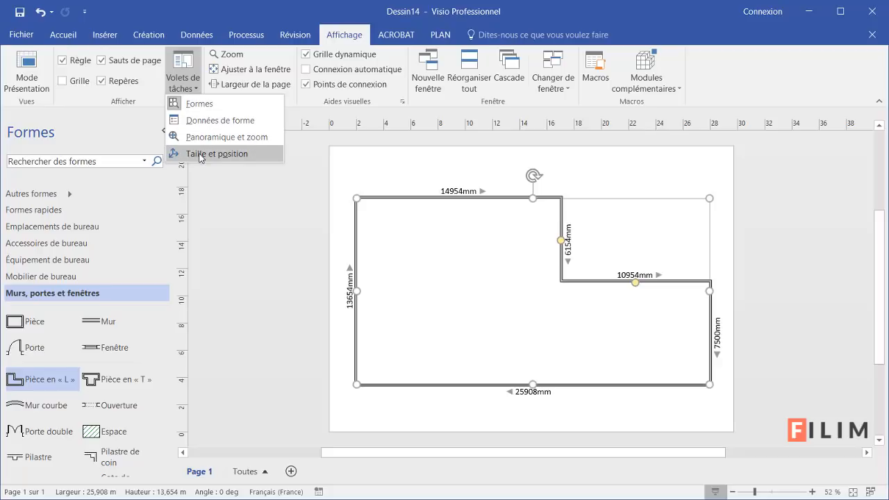
left_click(199, 155)
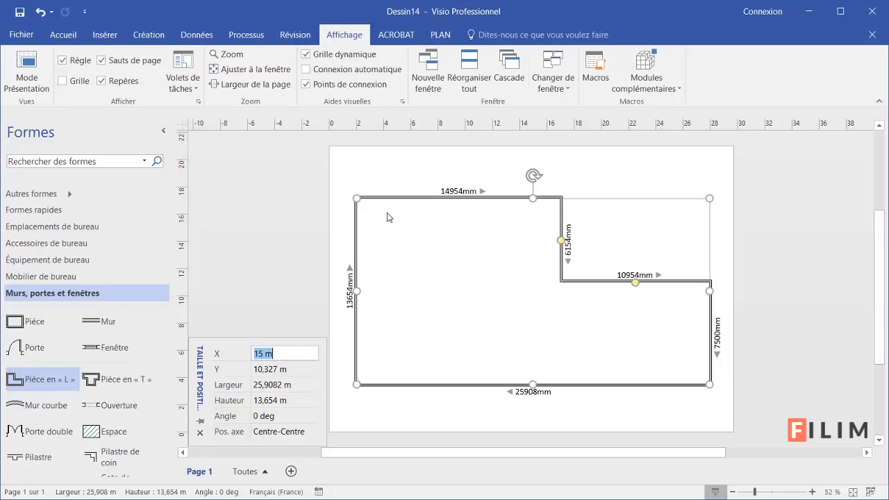
left_click(264, 390)
left_click(264, 389)
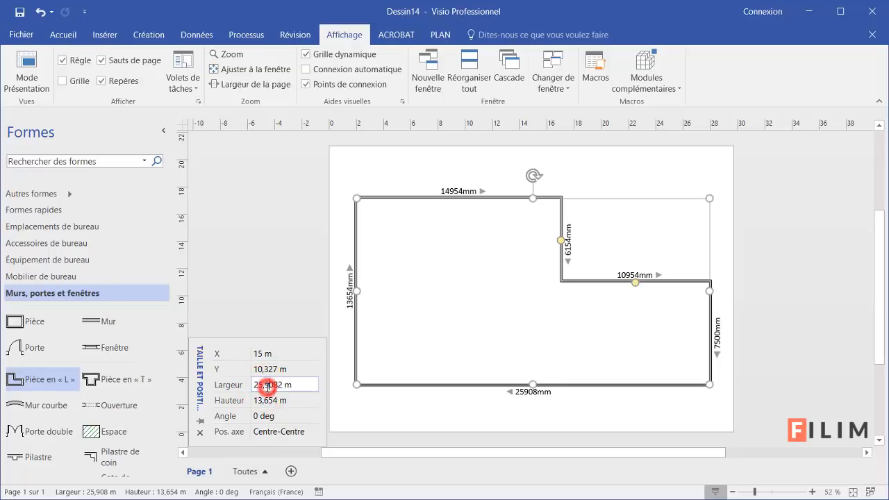
left_click_drag(265, 389, 280, 391)
key("Delete")
key("Delete")
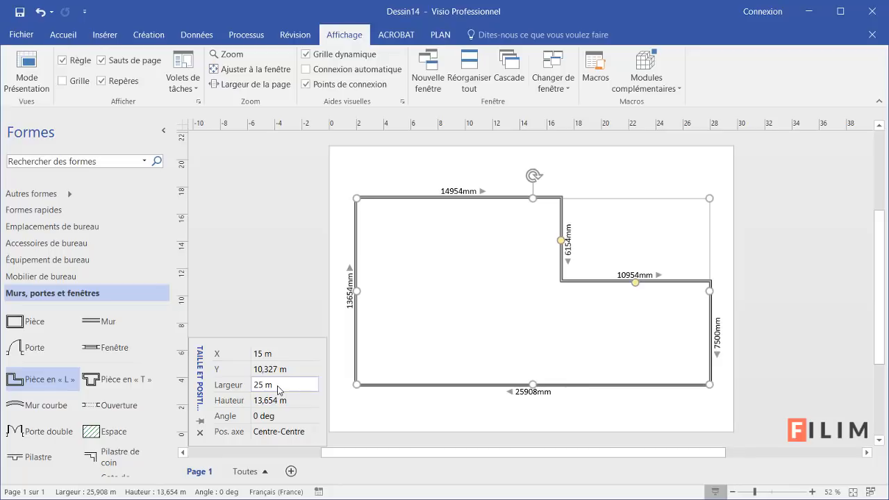
key("Return")
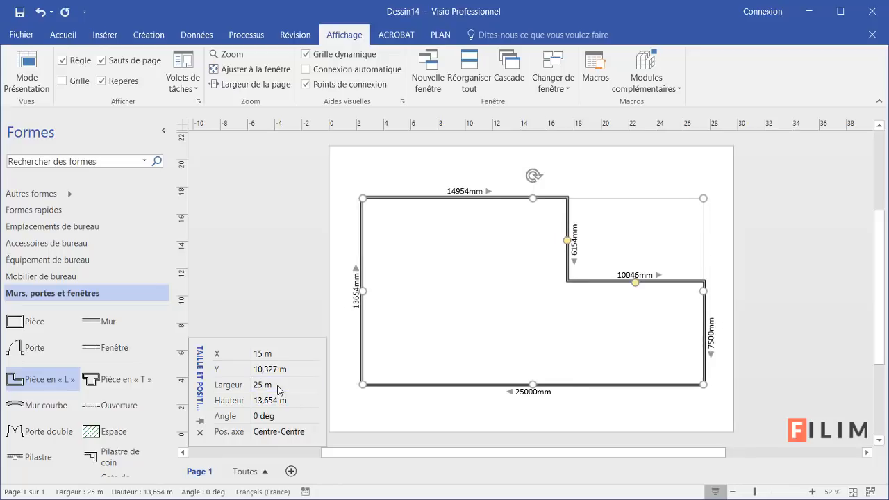
Set the L-shaped room's height to 15 m
left_click(277, 399)
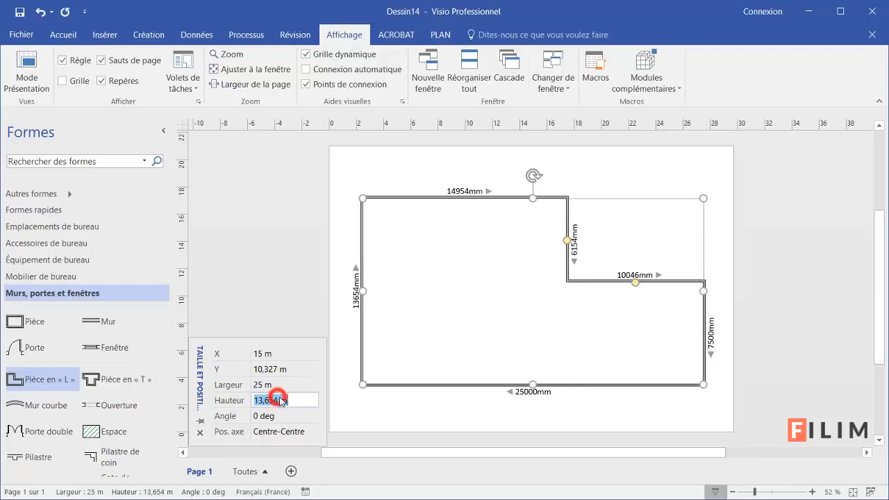
double_click(277, 399)
type("15")
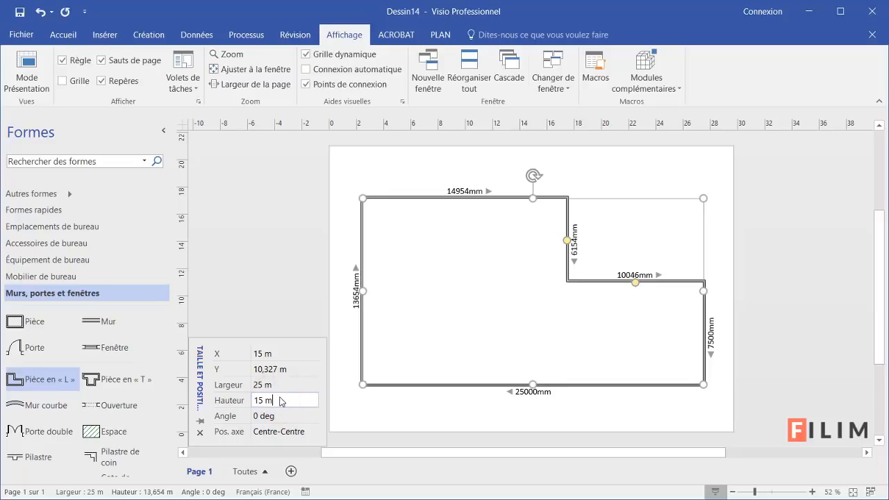
key("Return")
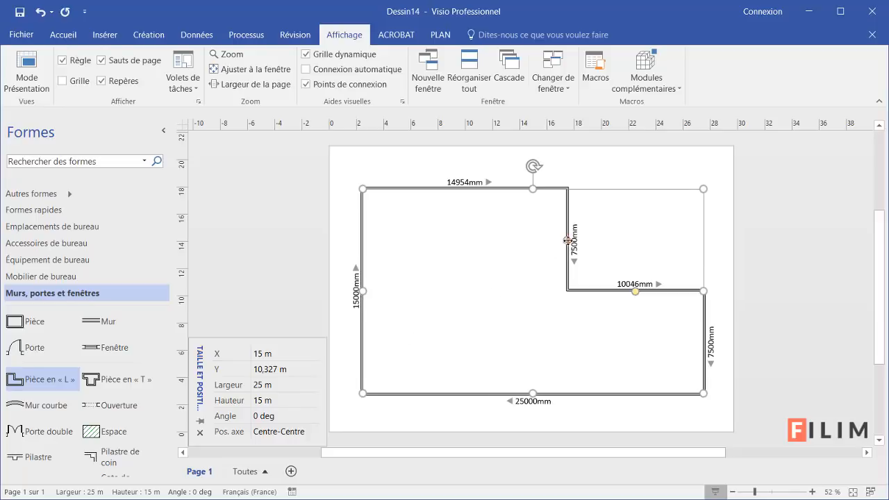
Adjust the notch walls so the room's top wall is about 16500 mm and its right wall about 9423 mm
left_click_drag(569, 240, 603, 241)
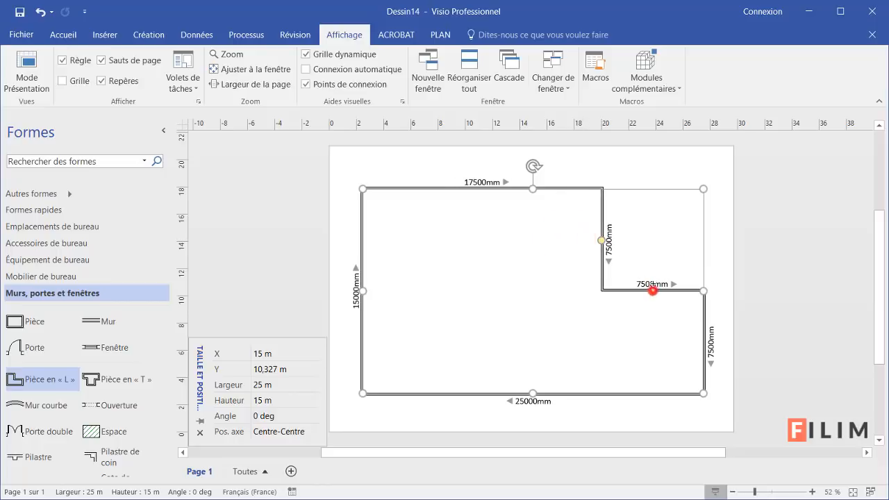
left_click_drag(652, 290, 653, 269)
left_click(653, 268)
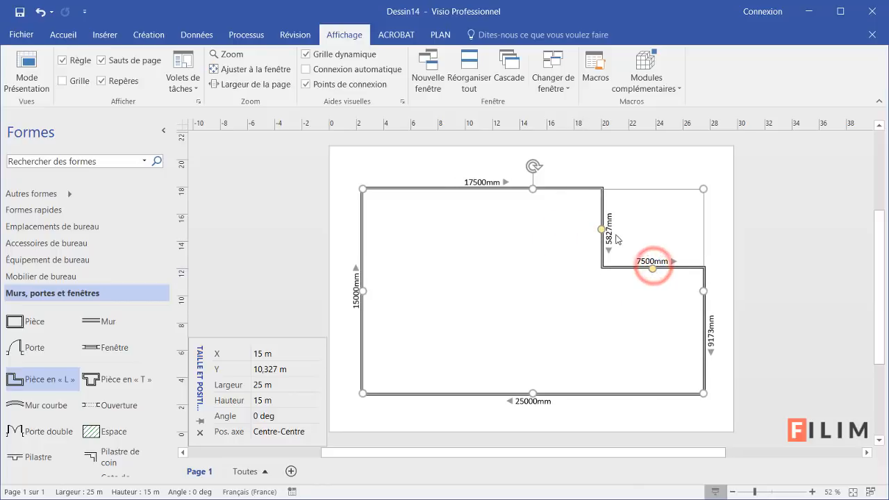
left_click_drag(601, 228, 588, 229)
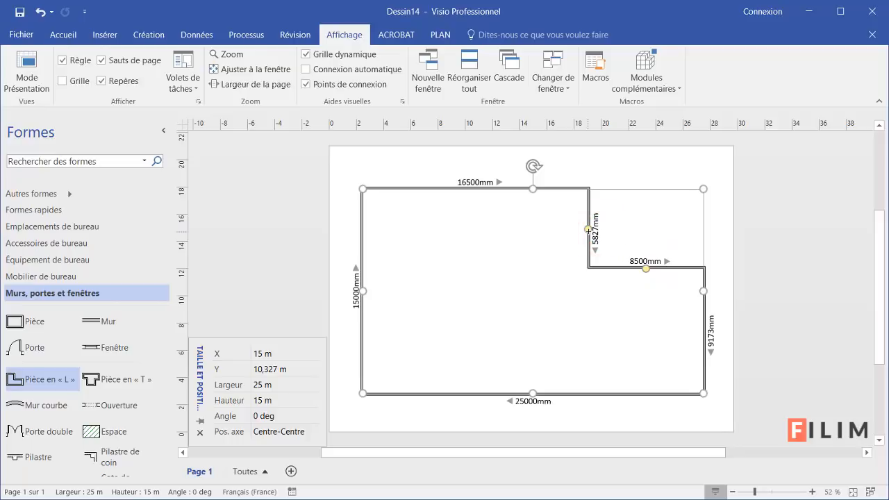
mouse_move(646, 267)
left_mouse_down()
mouse_move(647, 253)
mouse_move(647, 264)
left_mouse_up()
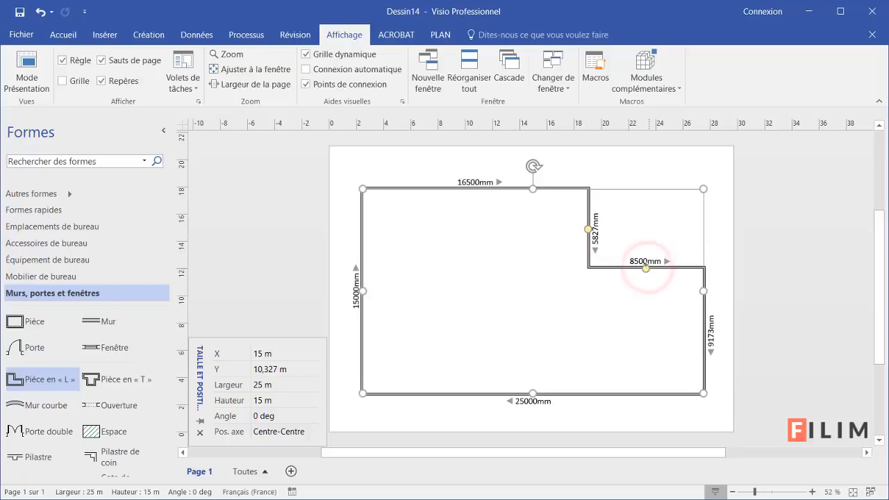
mouse_move(588, 229)
left_mouse_down()
mouse_move(608, 227)
mouse_move(580, 224)
mouse_move(586, 233)
left_mouse_up()
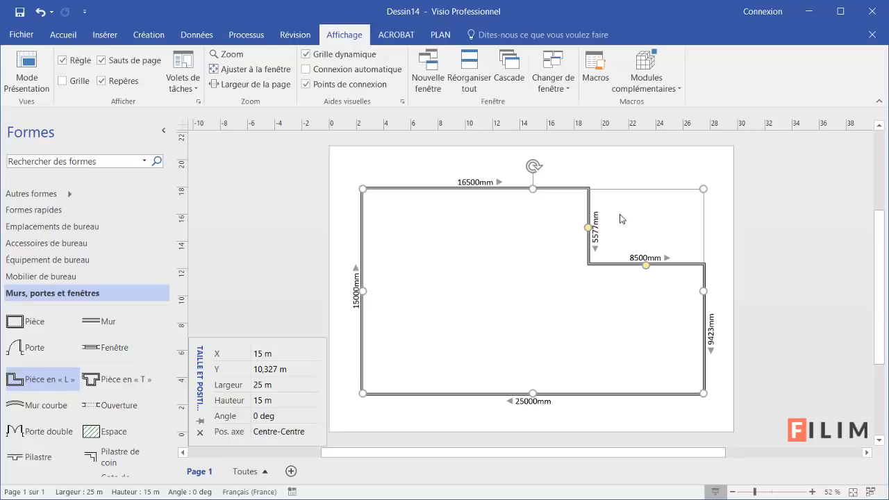
Flip the L-shaped room vertically so its notch lies at the lower right, and deselect it
left_click(77, 38)
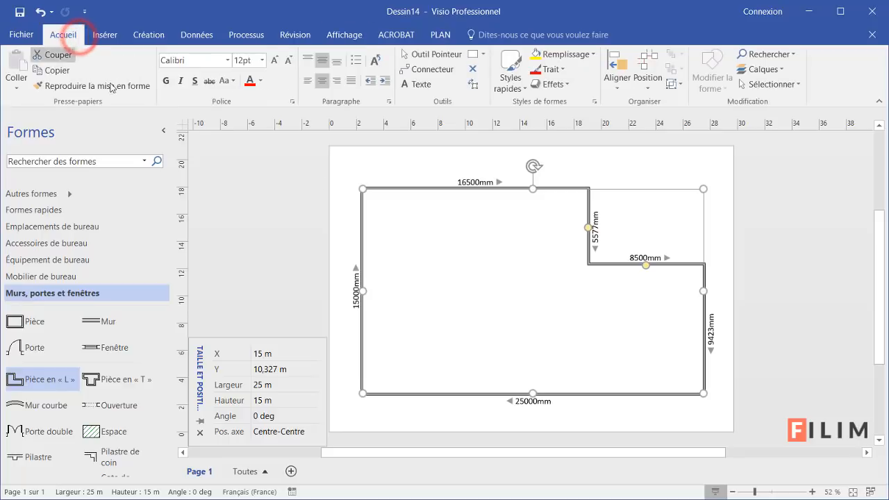
left_click(648, 82)
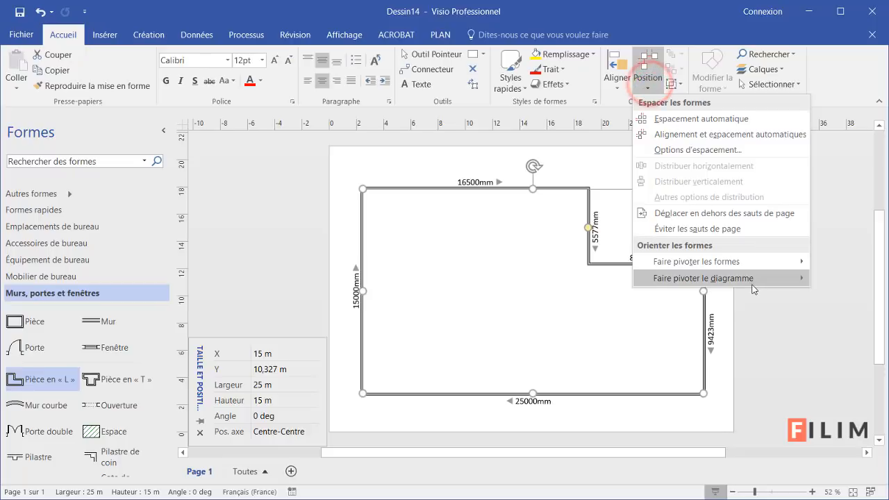
mouse_move(751, 264)
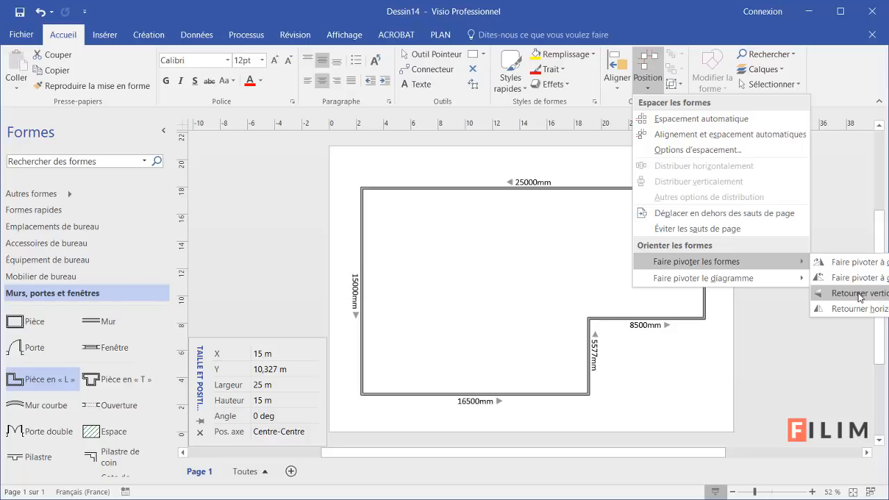
left_click(823, 295)
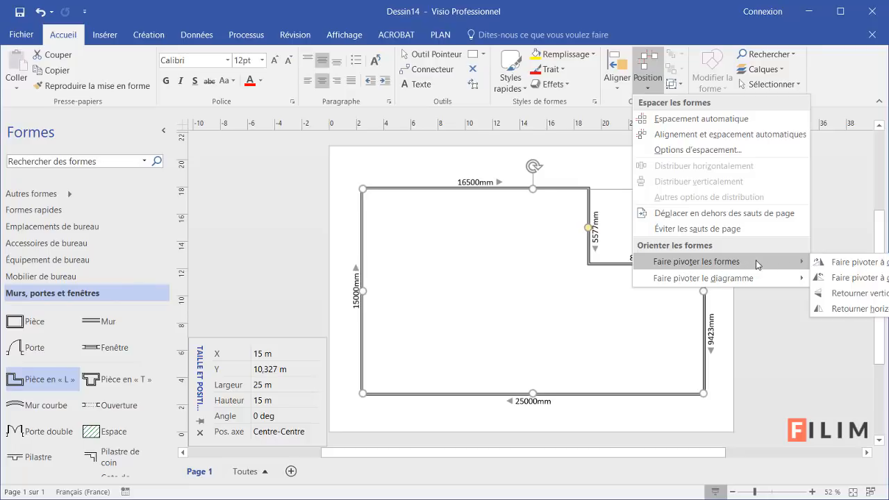
left_click(841, 300)
left_click(844, 297)
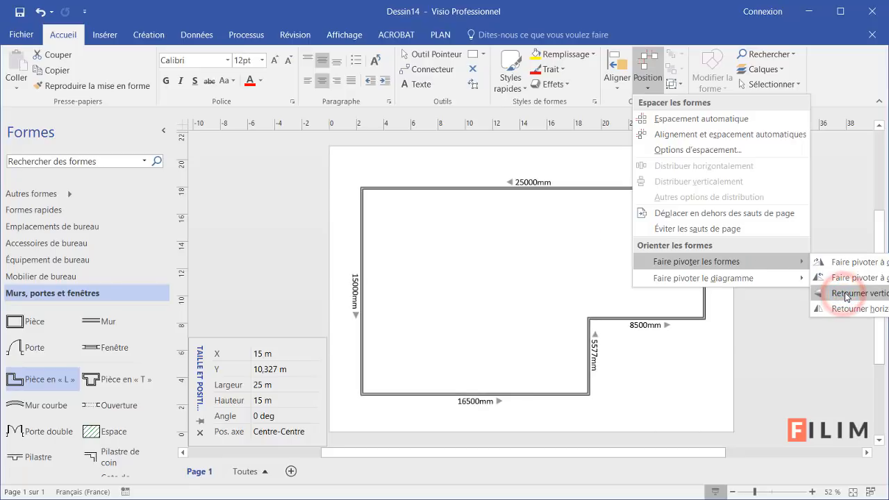
left_click(796, 300)
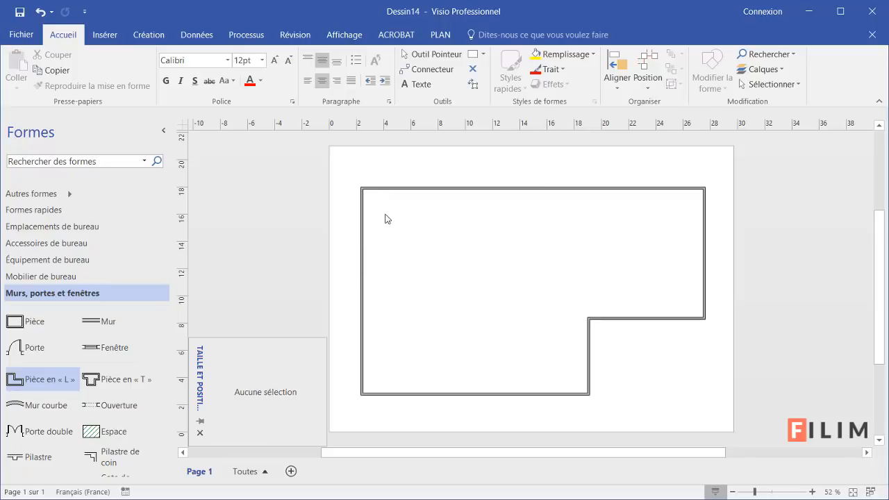
Examine the walls at the room's upper-left corner at close zoom
left_click(813, 492)
left_click(813, 492)
left_click(812, 491)
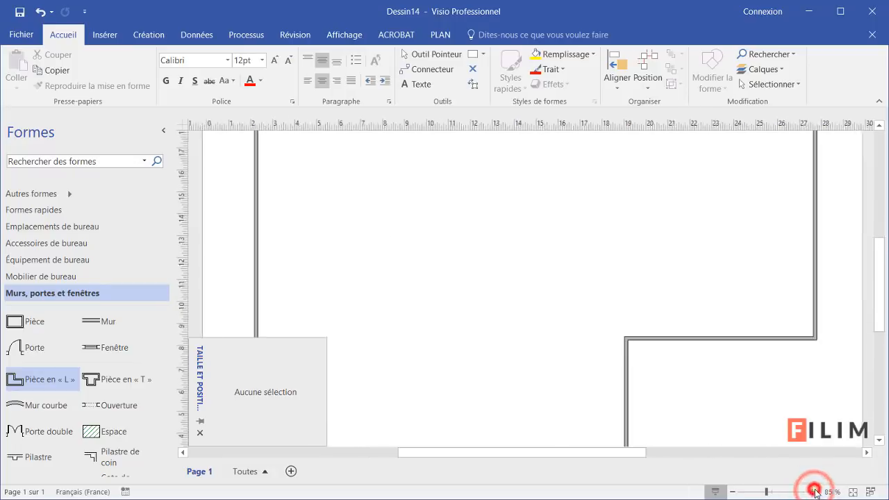
left_click(770, 494)
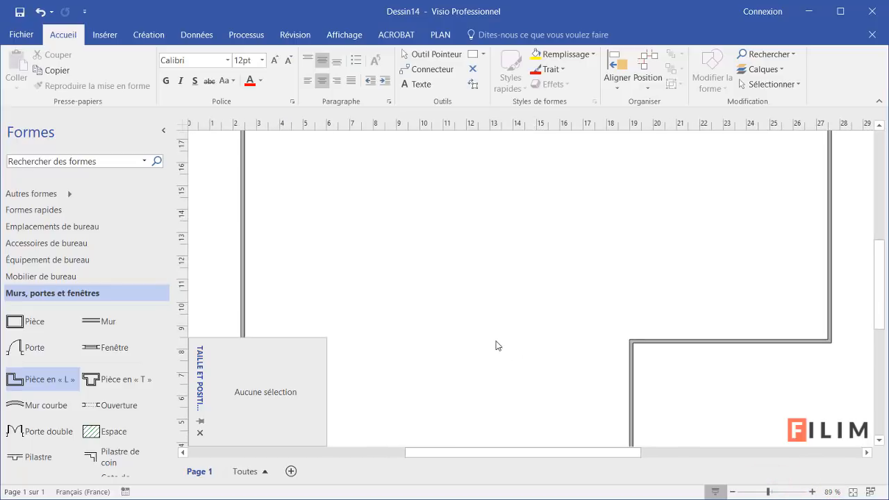
scroll(452, 332, "up", 3)
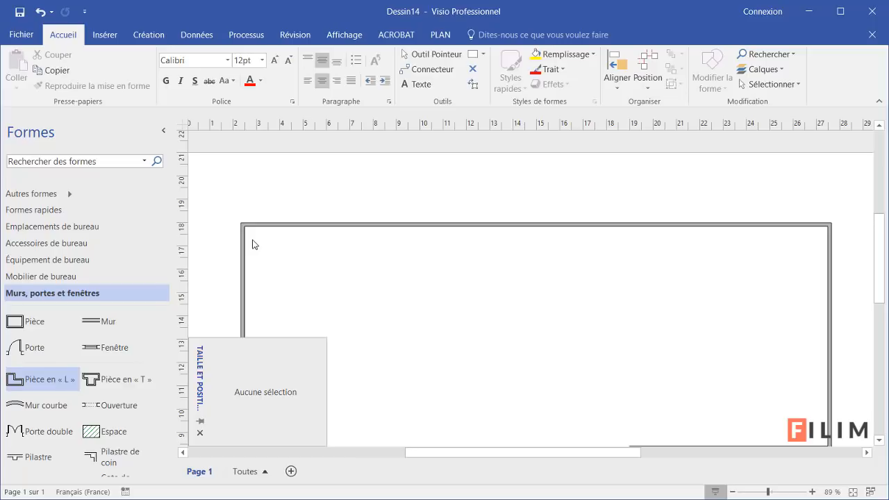
scroll(252, 244, "up", 5)
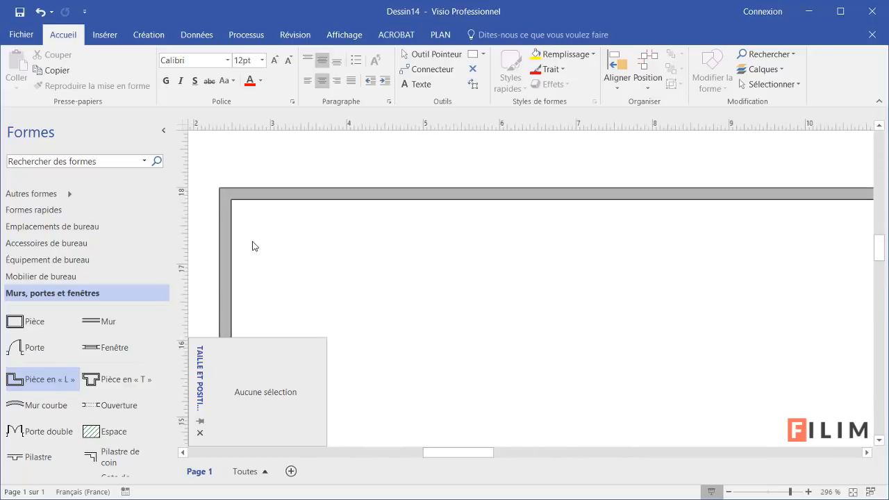
left_click_drag(462, 454, 440, 453)
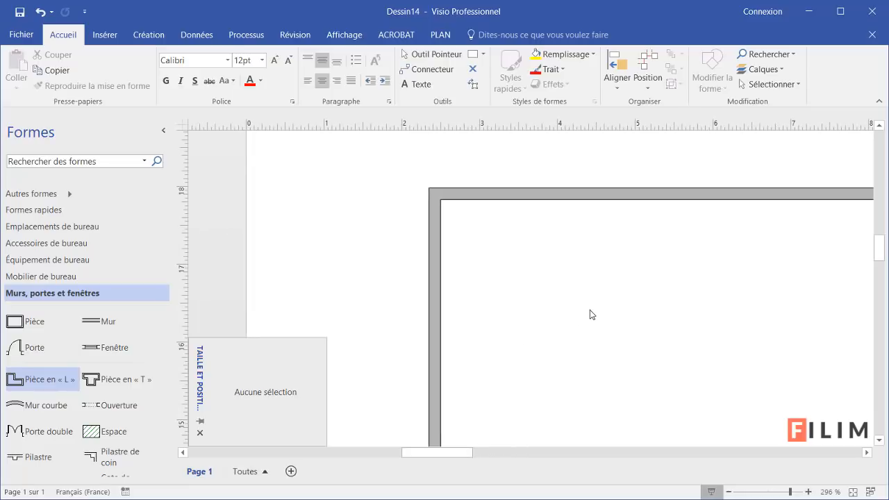
scroll(590, 312, "down", 2)
left_click_drag(461, 453, 479, 463)
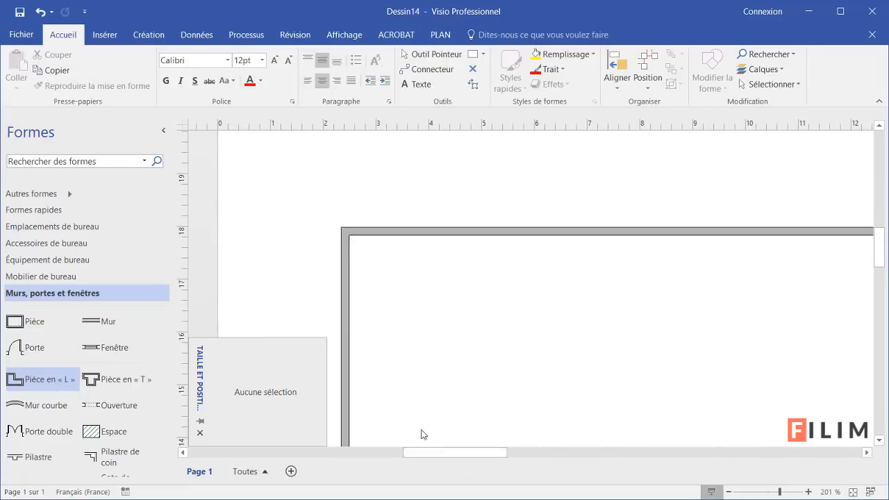
Show the "Panoramique et zoom" window
left_click(345, 35)
left_click(182, 80)
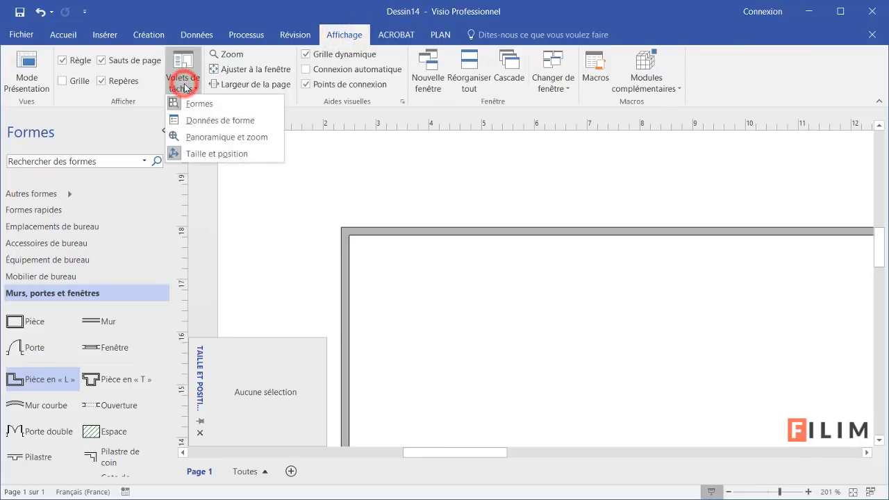
left_click(199, 137)
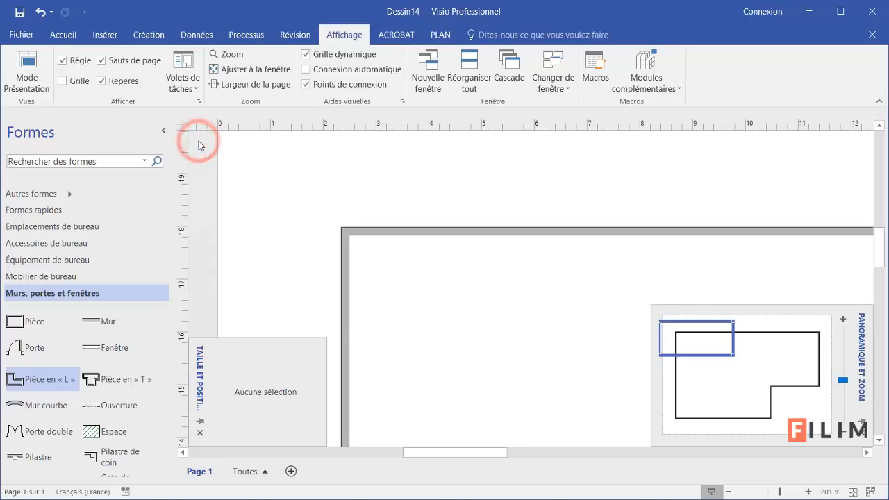
Examine the inner corner of the room's notch at several zoom levels using the "Panoramique et zoom" overview
mouse_move(688, 346)
left_mouse_down()
mouse_move(785, 351)
mouse_move(787, 368)
mouse_move(709, 361)
mouse_move(690, 409)
mouse_move(693, 337)
mouse_move(700, 373)
mouse_move(699, 349)
mouse_move(754, 349)
mouse_move(758, 400)
left_mouse_up()
right_click(693, 337)
left_click(692, 326)
left_click(842, 382)
left_click_drag(842, 381, 843, 370)
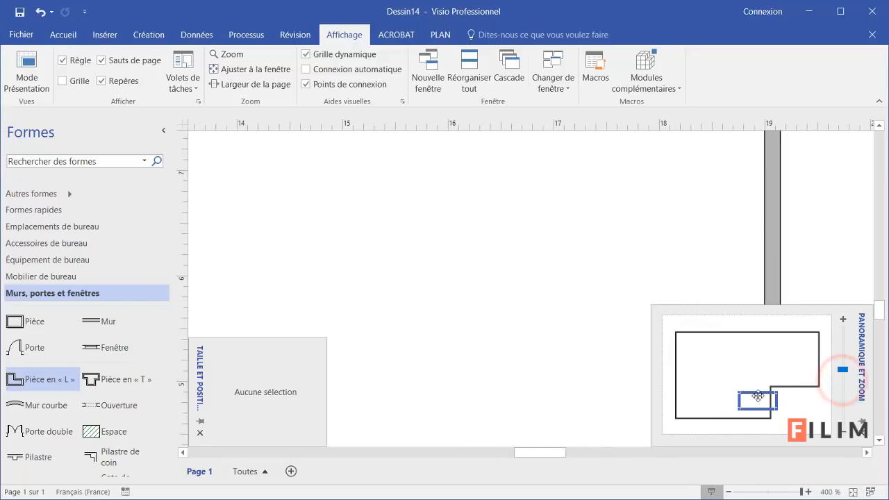
left_click_drag(753, 398, 771, 387)
left_click_drag(842, 369, 843, 380)
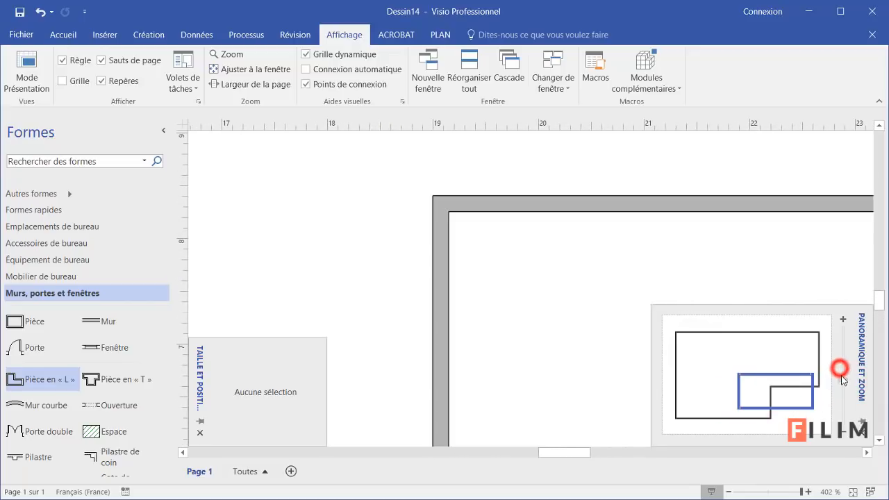
Bring the room's upper-left corner into view with the "Panoramique et zoom" overview, and close that window
mouse_move(793, 409)
left_mouse_down()
mouse_move(728, 372)
mouse_move(716, 337)
left_mouse_up()
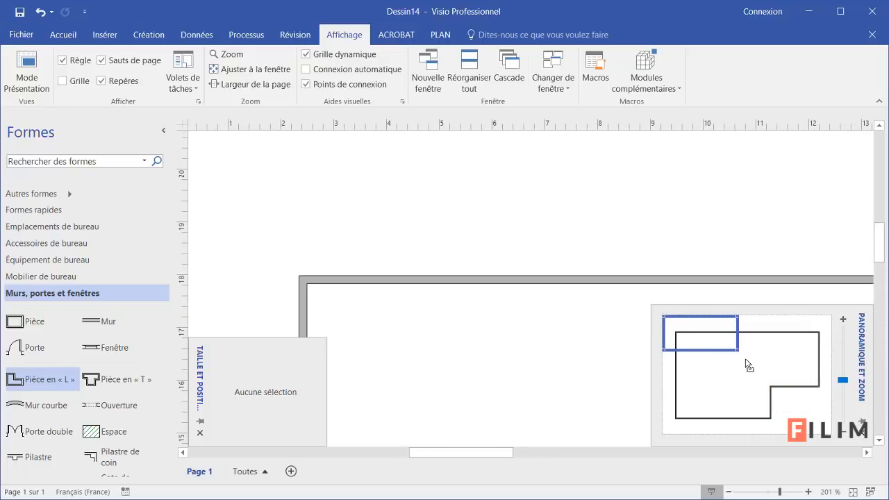
left_click(863, 433)
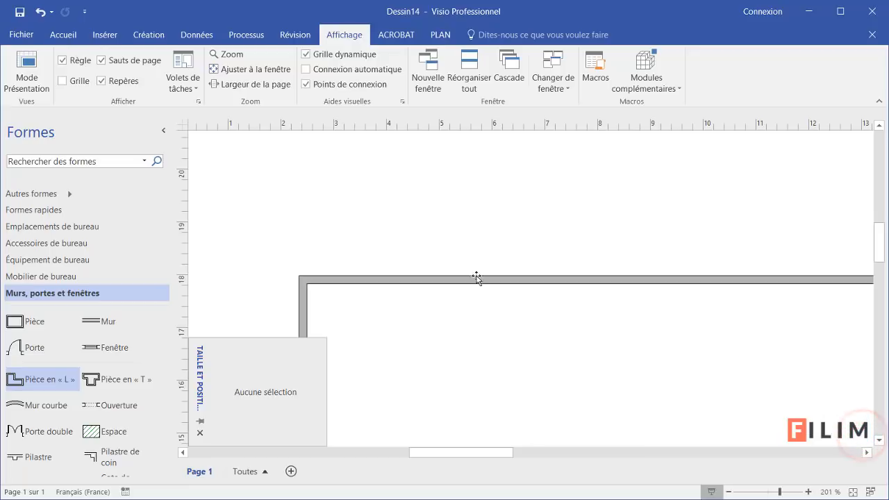
scroll(368, 305, "up", 1)
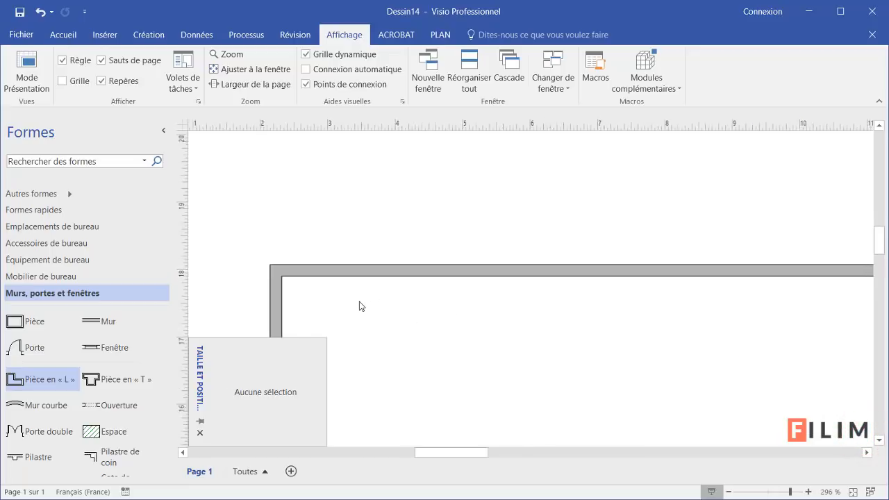
scroll(352, 299, "down", 1)
scroll(399, 350, "down", 2)
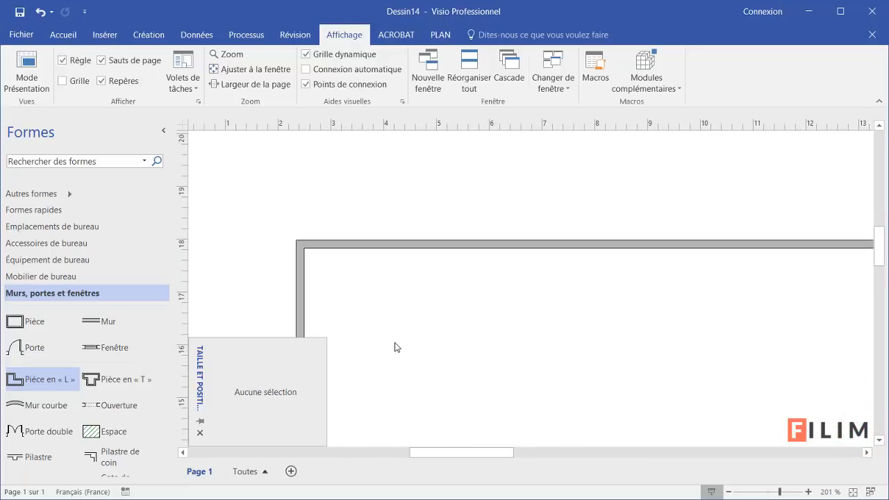
scroll(387, 321, "up", 1)
left_click(183, 82)
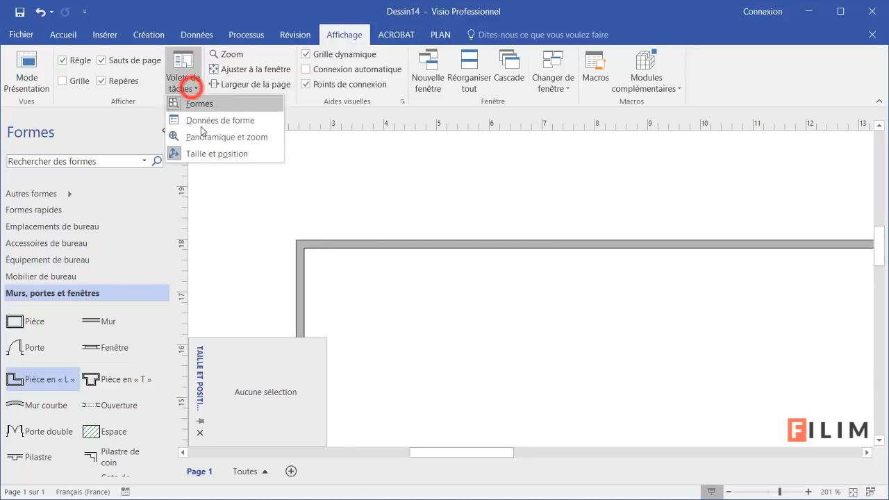
left_click(183, 82)
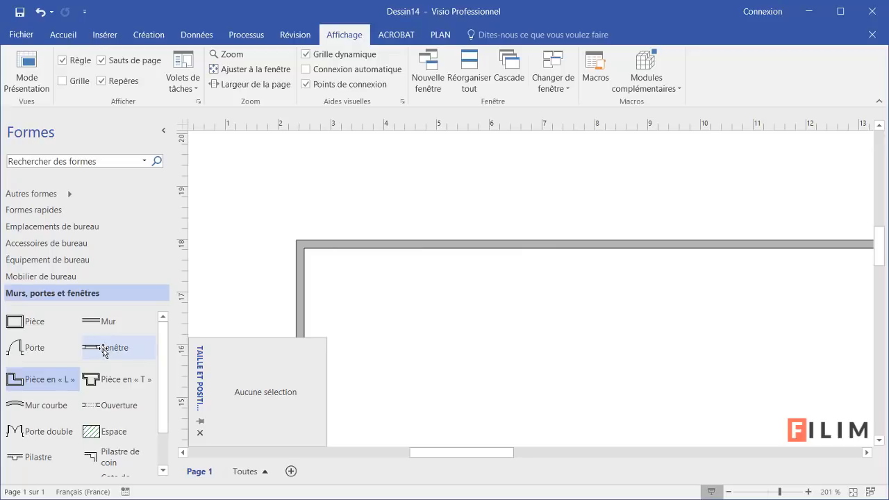
Place a Fenêtre shape in the room's upper wall near the left corner and slide it against the left wall's inner face, at X 2,95 m
left_click_drag(100, 354, 330, 245)
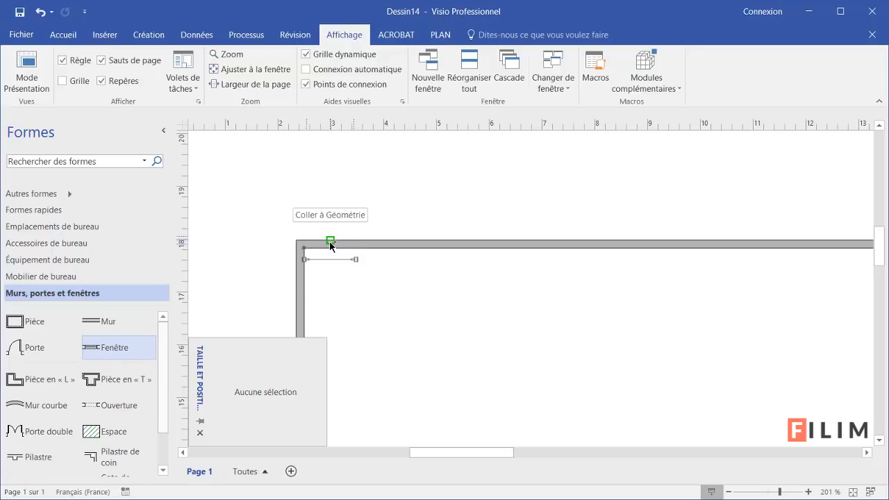
left_click(418, 326)
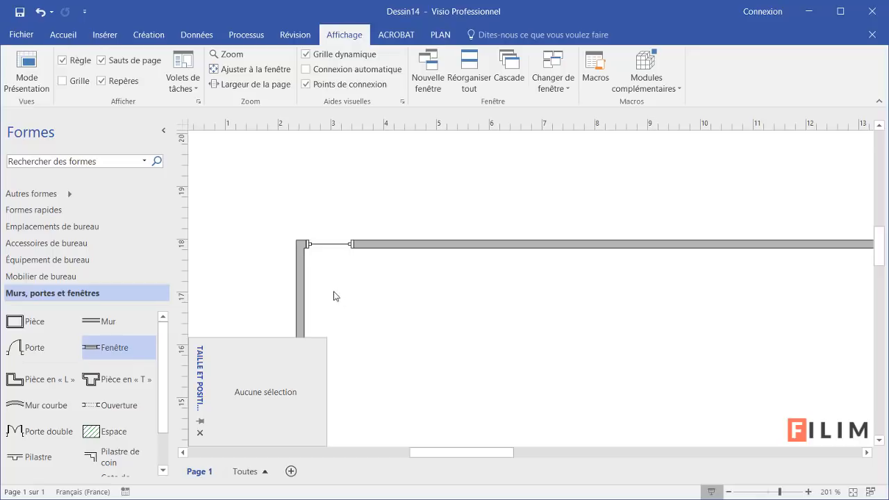
left_click(334, 244)
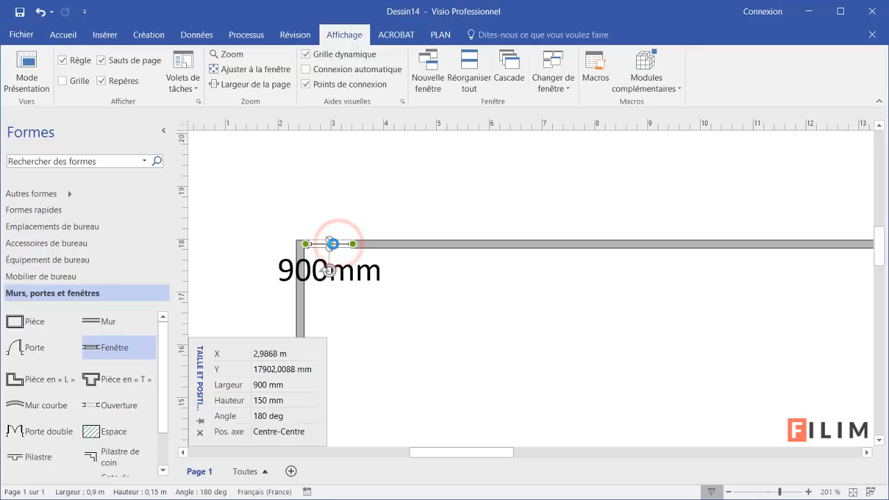
left_click(398, 306)
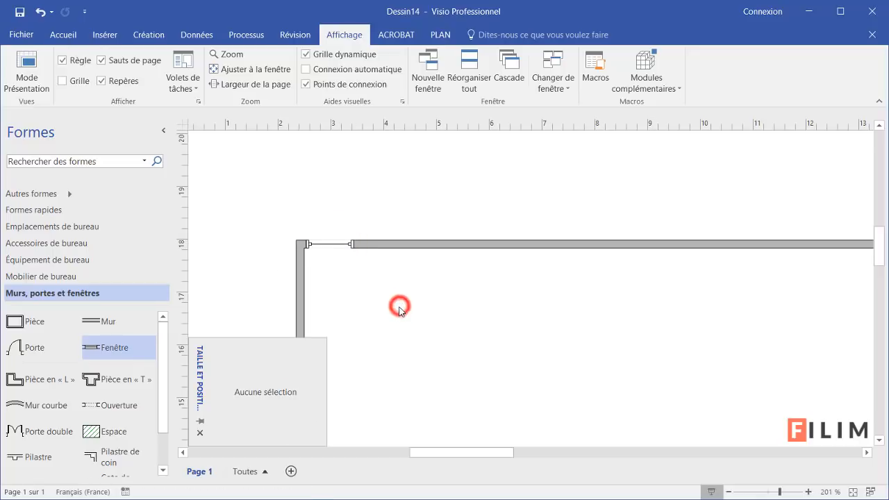
left_click(337, 244)
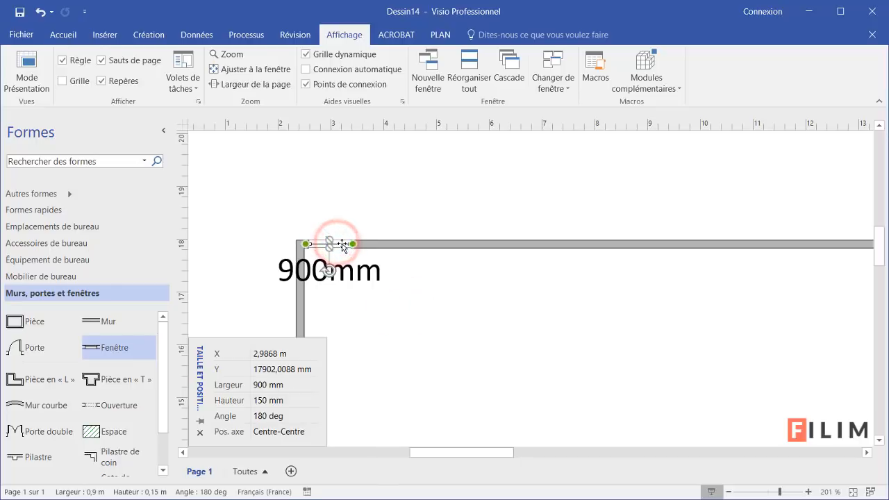
mouse_move(337, 243)
left_mouse_down()
mouse_move(413, 246)
mouse_move(346, 244)
left_mouse_up()
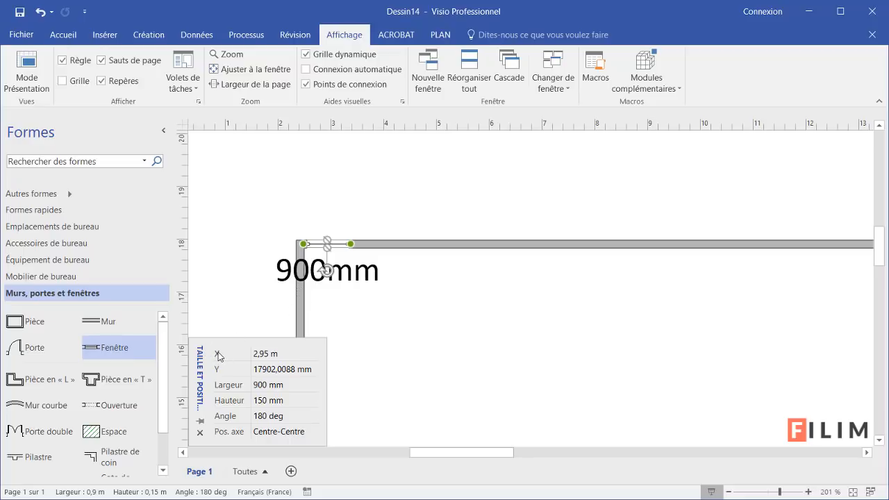
Set the window's width to 1200 mm and slide it back against the left wall's inner face, at X 3,1 m
left_click(264, 386)
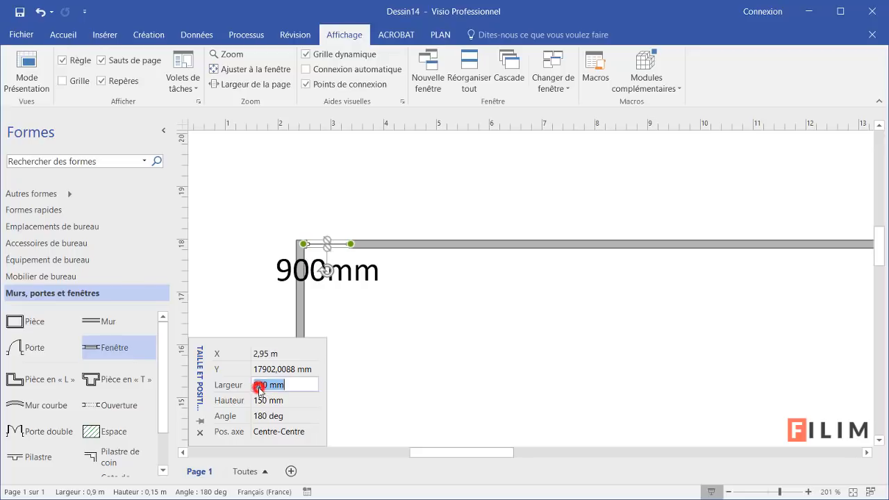
type("13")
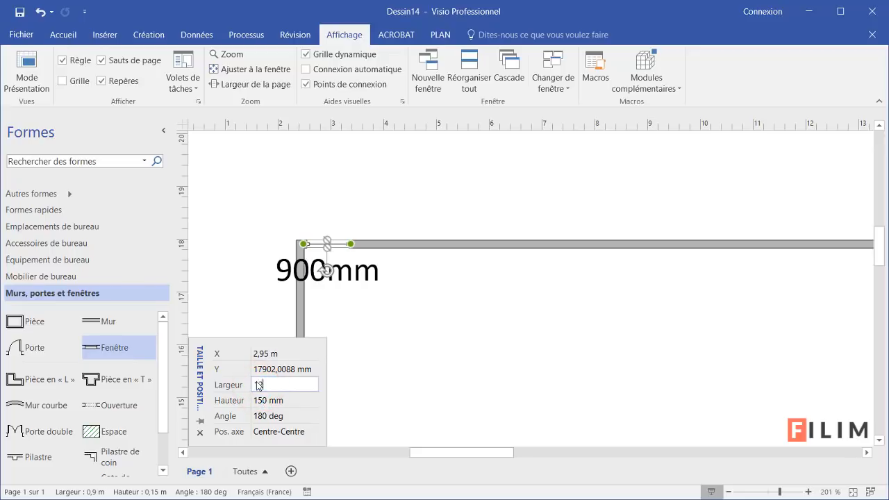
type("200")
key("Return")
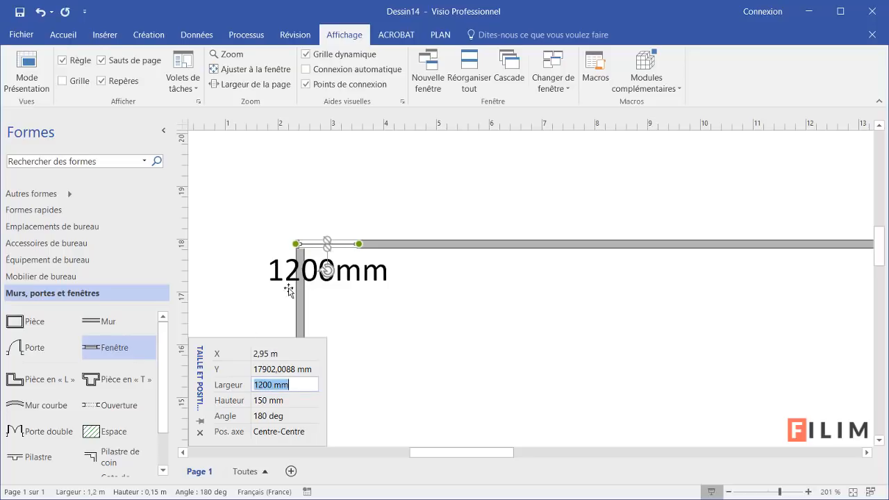
left_click_drag(314, 246, 319, 244)
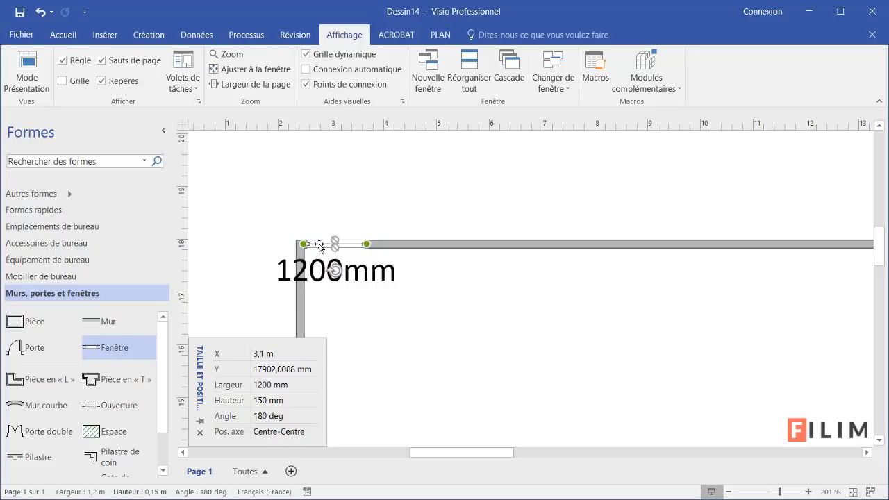
left_click(463, 278)
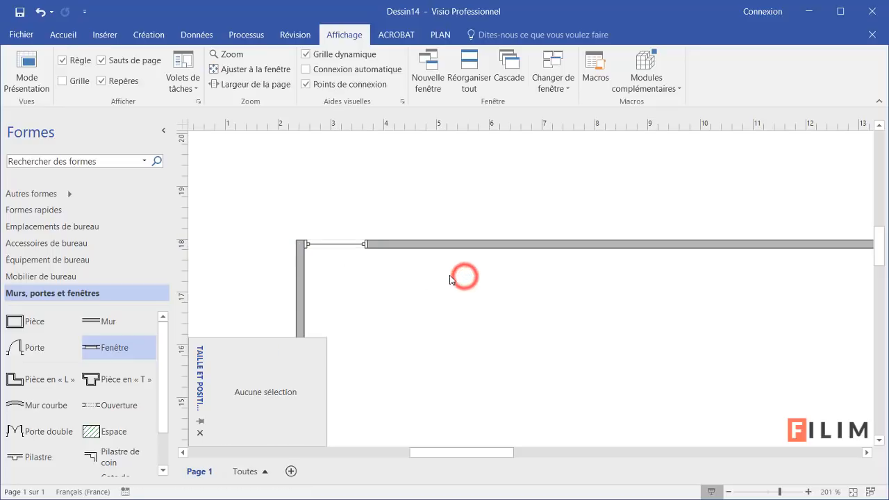
Set the X position of the window in the upper wall to 8,1 m
left_click(333, 245)
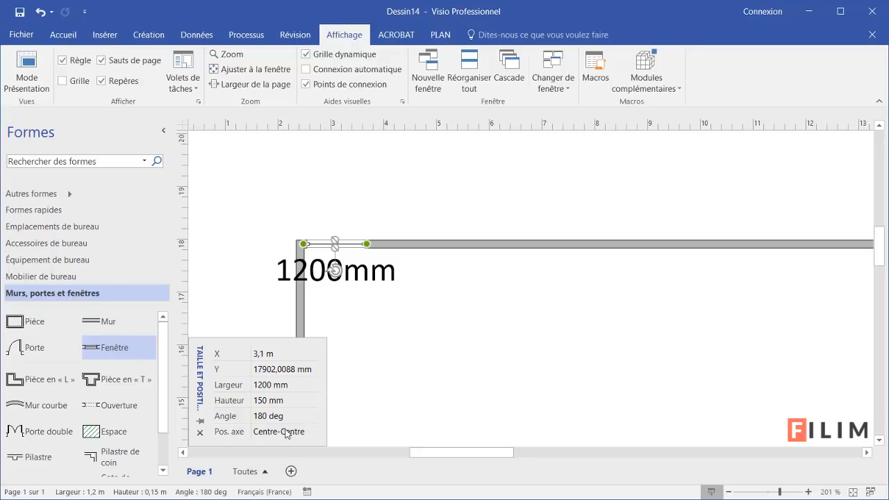
left_click(371, 303)
left_click(343, 245)
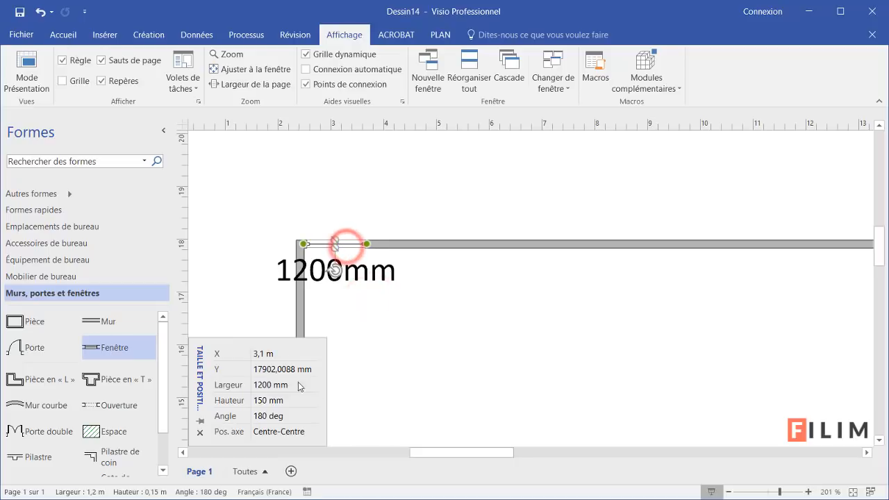
left_click(367, 311)
left_click(332, 243)
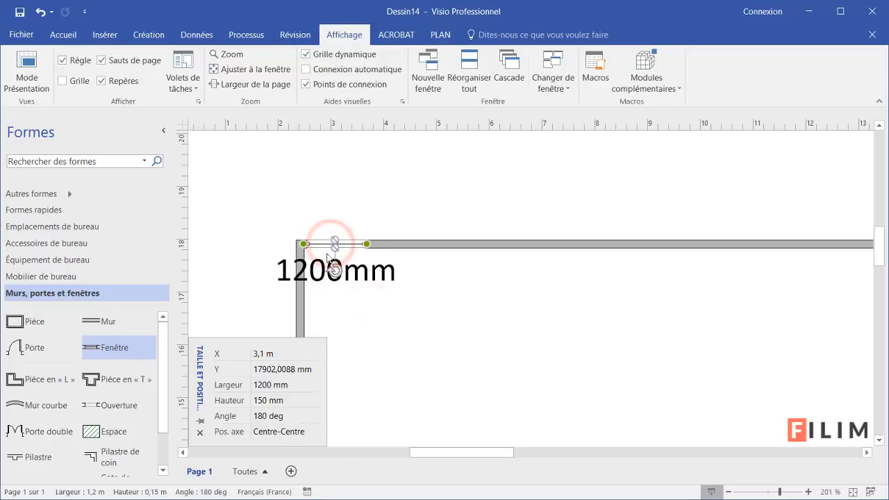
left_click(321, 224)
left_click(320, 243)
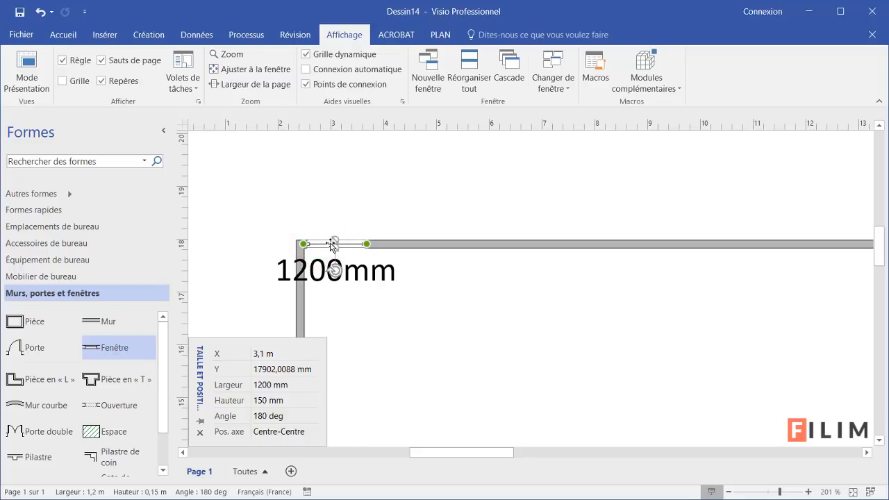
left_click(256, 354)
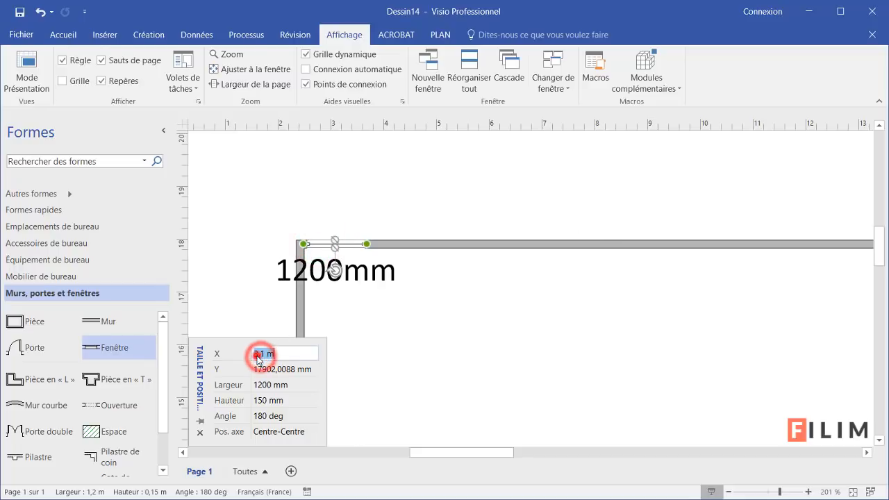
left_click_drag(257, 355, 250, 366)
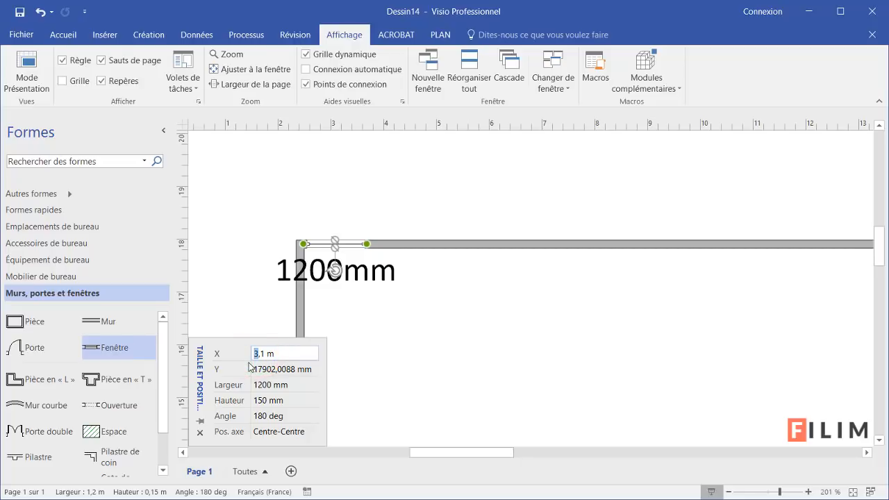
type("8")
key("Return")
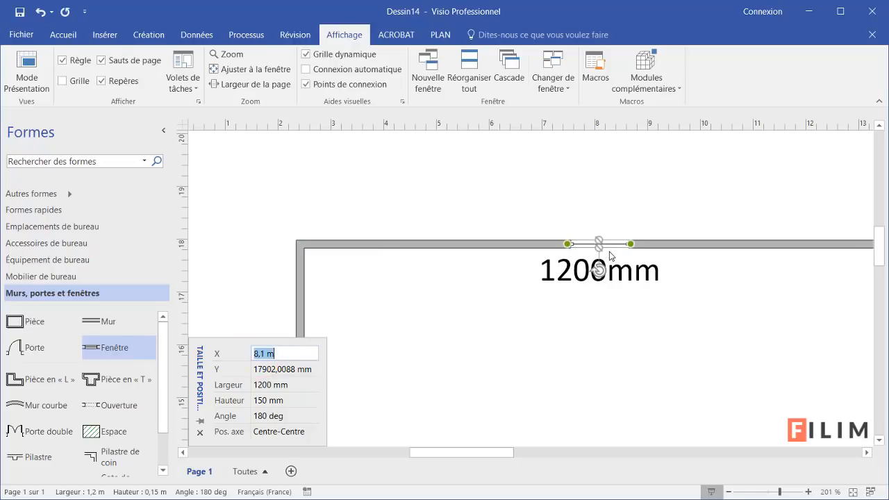
scroll(631, 347, "down", 4)
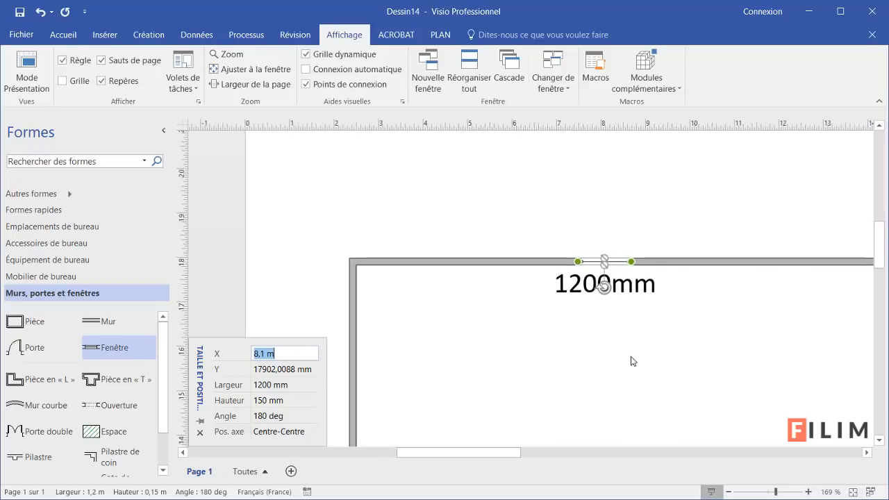
scroll(631, 370, "down", 1)
left_click_drag(532, 456, 626, 459)
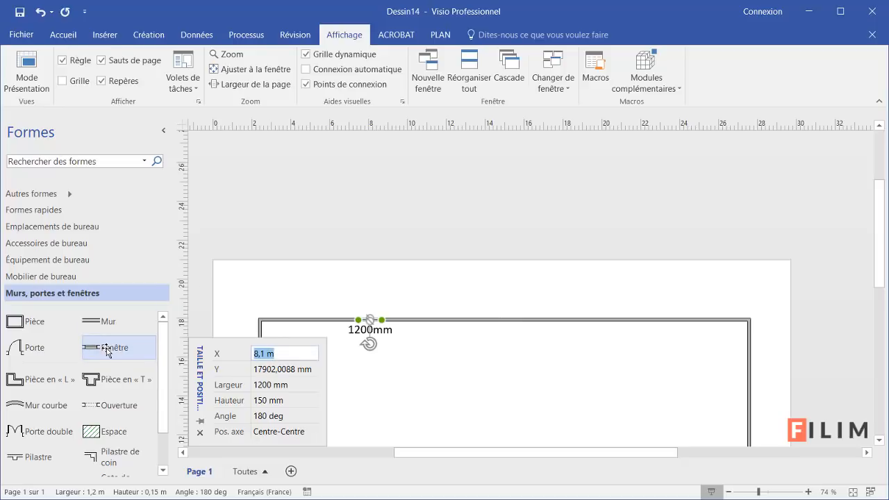
left_click_drag(107, 353, 486, 320)
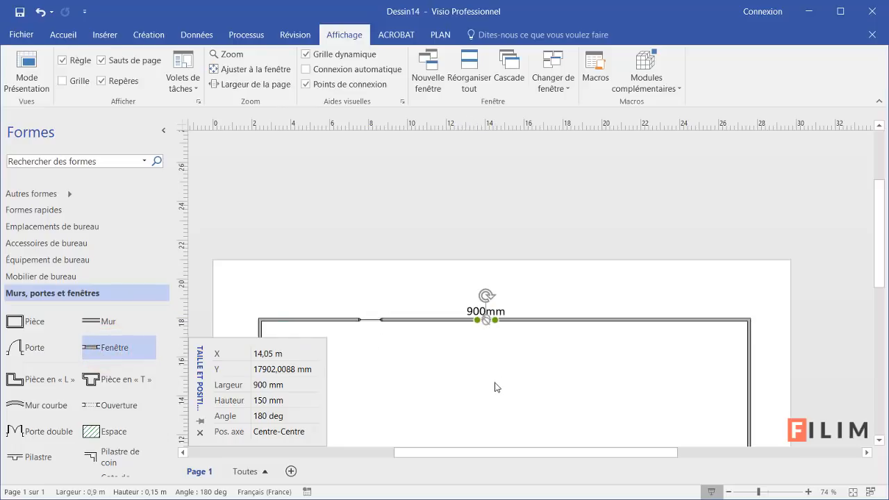
key("Delete")
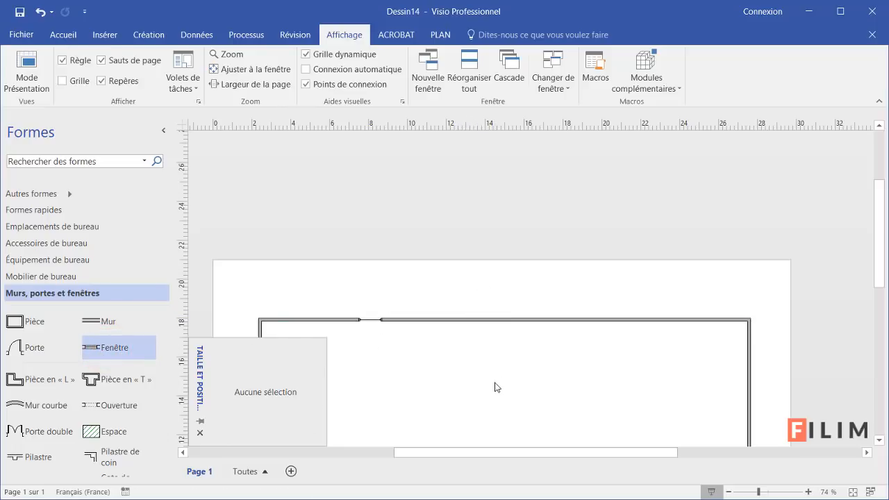
Copy the 1200 mm window along the upper wall to X 26,9 m, against the right wall's inner face, and check its fit
left_click(369, 322)
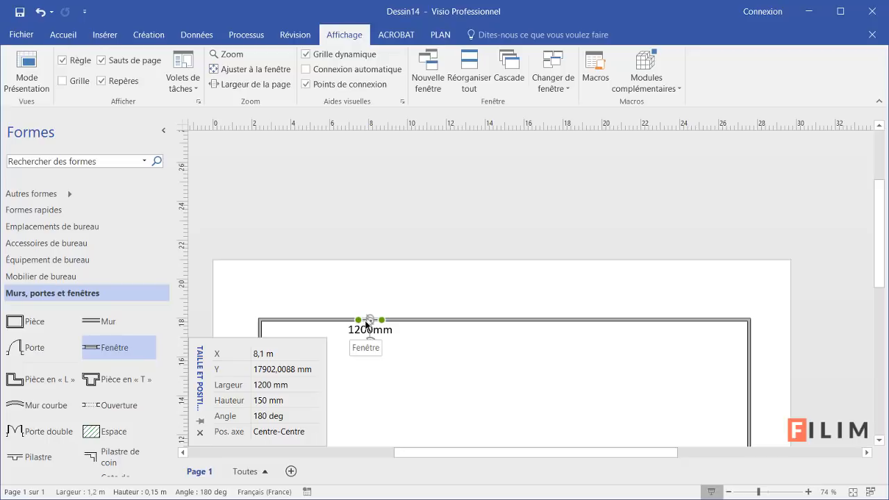
left_click(400, 346)
left_click(371, 319)
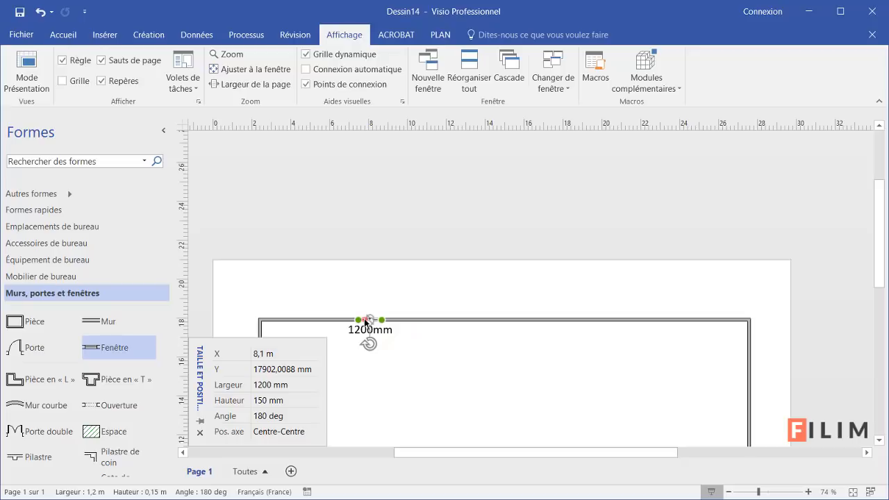
left_click_drag(373, 321, 729, 321)
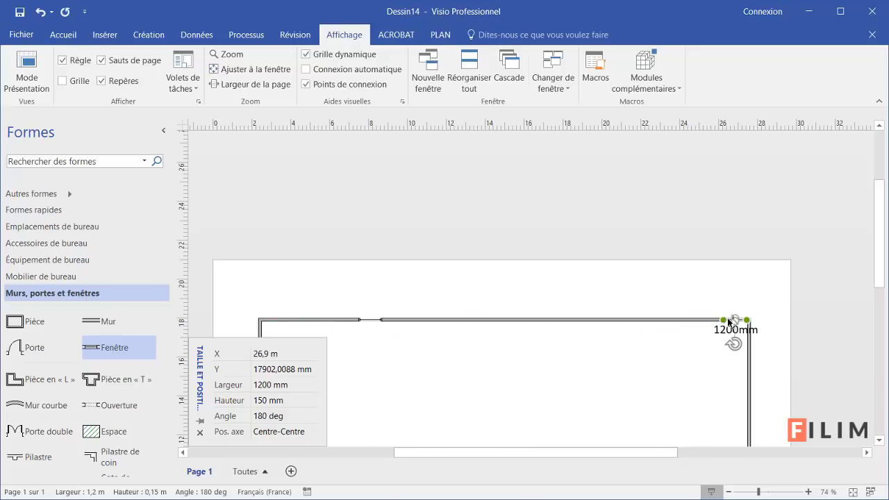
left_click(698, 348)
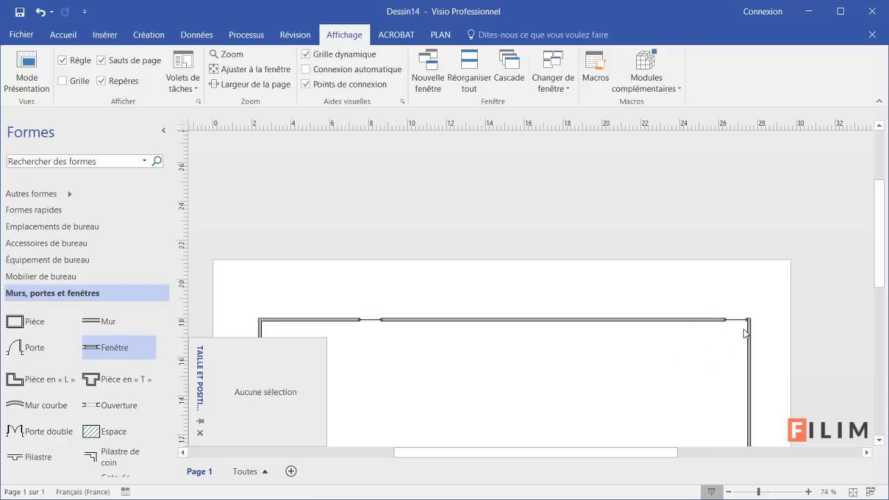
scroll(744, 332, "up", 10)
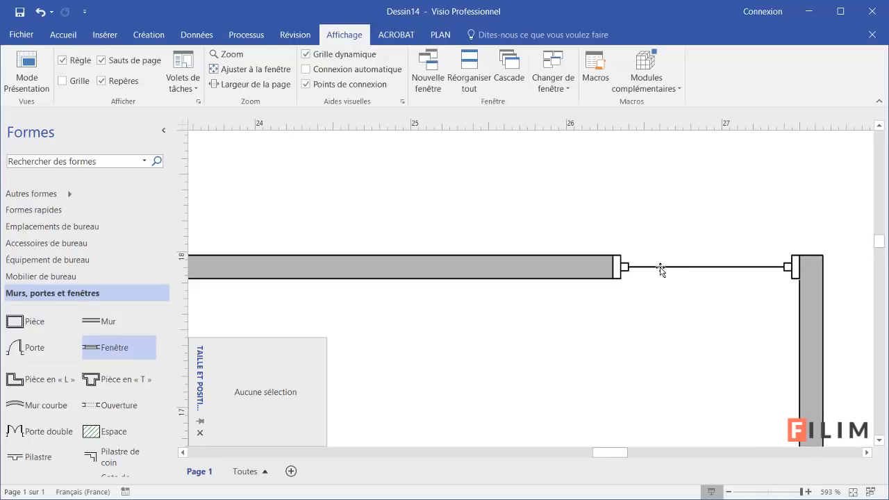
left_click(662, 271)
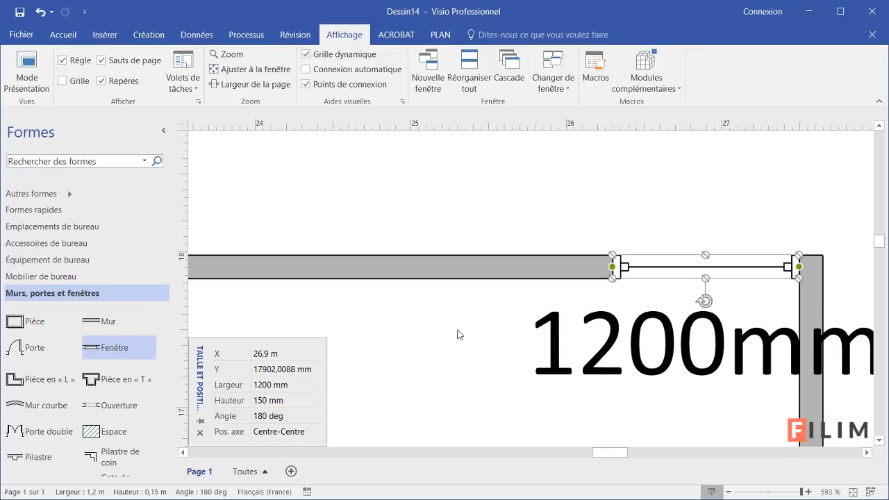
scroll(476, 347, "down", 6)
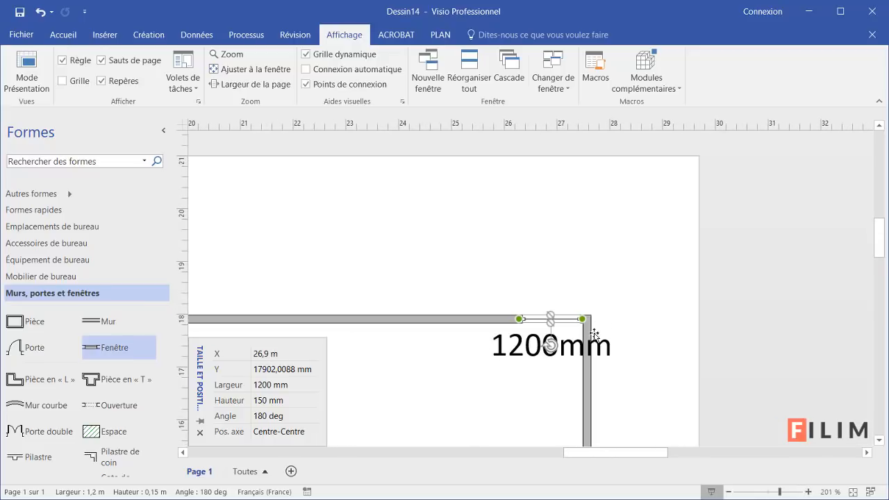
Set the X position of the window near the upper wall's right corner to 21,9 m
left_click(258, 353)
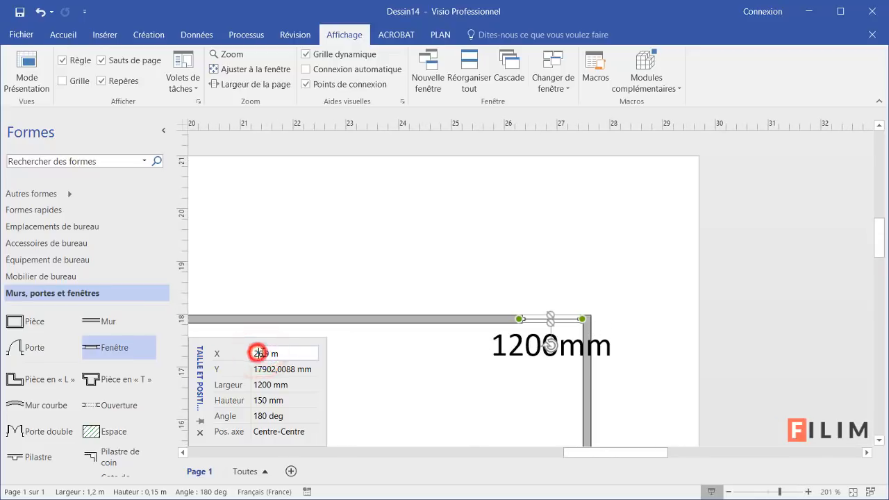
left_click_drag(258, 354, 263, 354)
type("1")
key("Return")
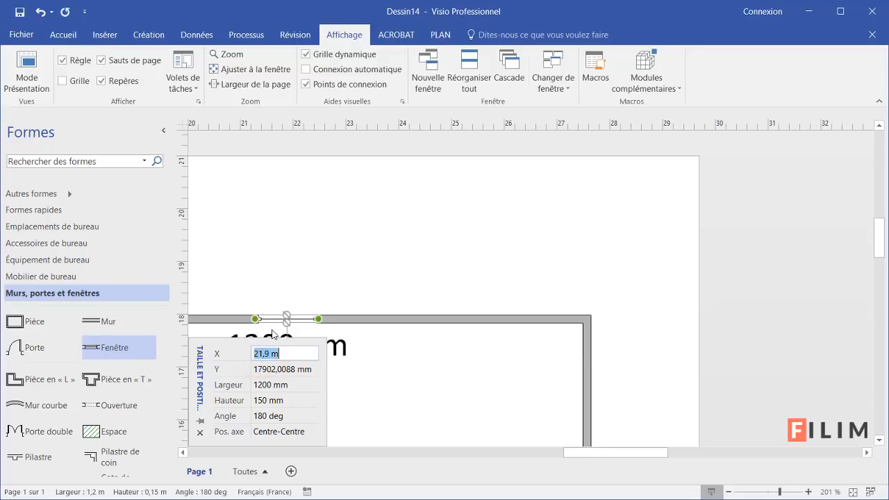
scroll(474, 387, "down", 3)
scroll(471, 392, "down", 3)
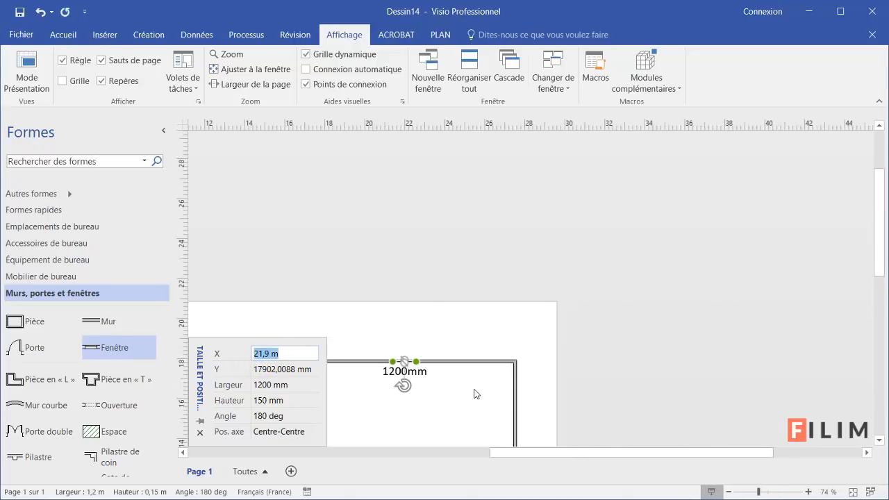
left_click_drag(552, 452, 450, 452)
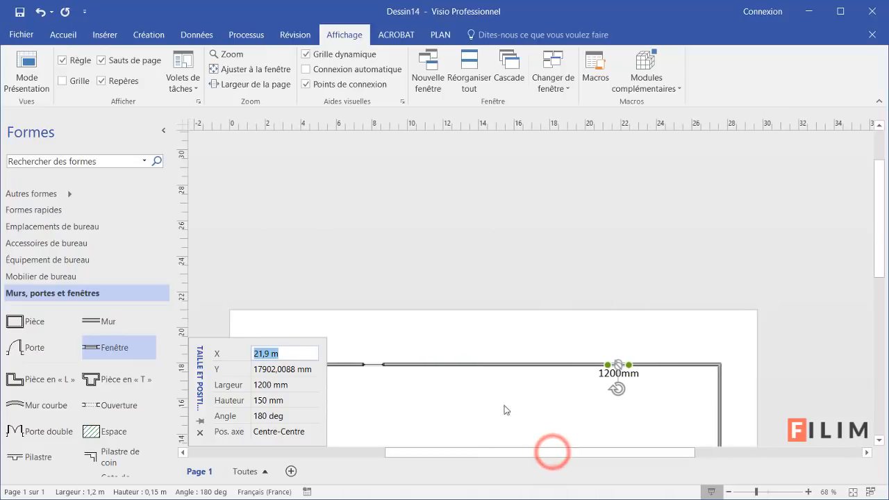
scroll(530, 382, "down", 3)
left_click(521, 253)
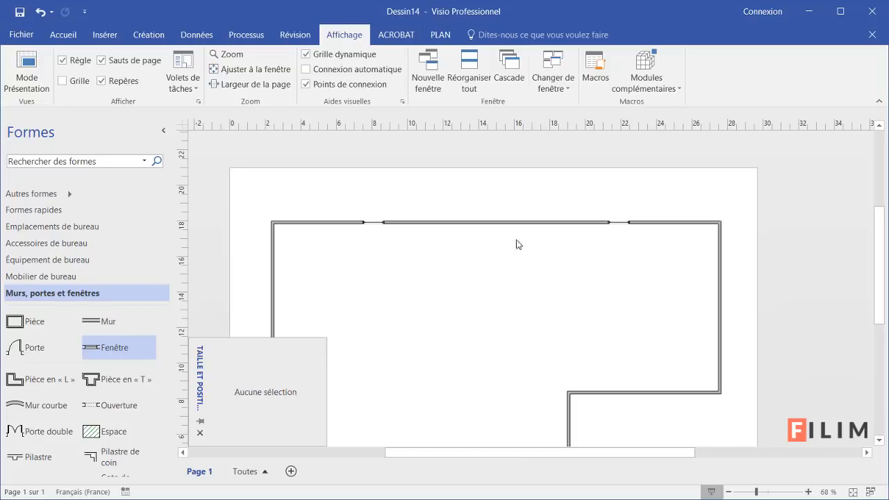
Copy the upper wall's left window to the middle of that wall, at X about 15,04 m
left_click(373, 225)
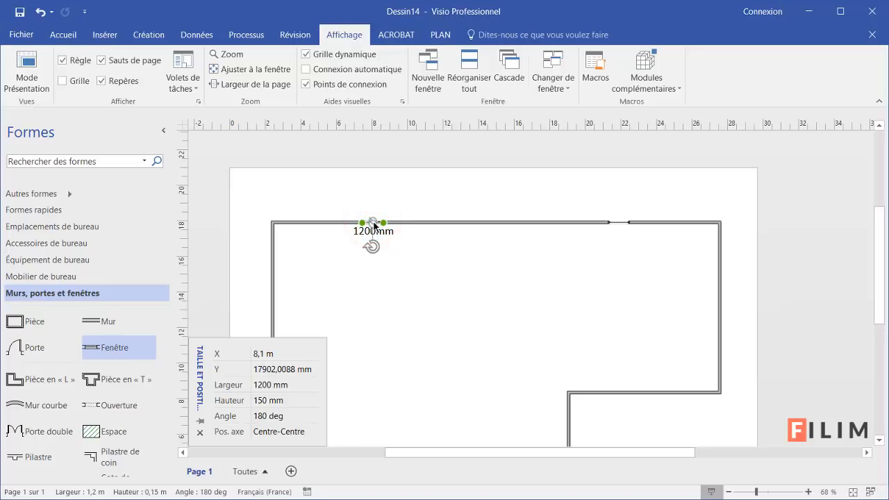
left_click_drag(374, 225, 495, 222)
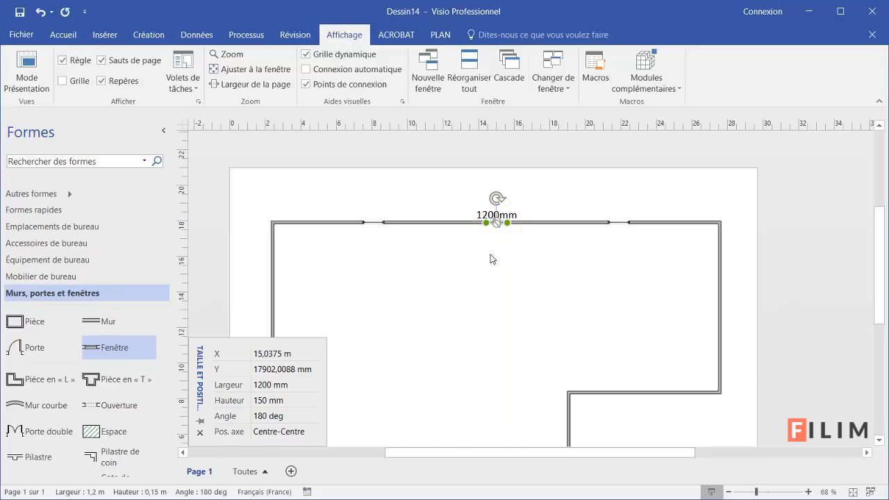
left_click(492, 255)
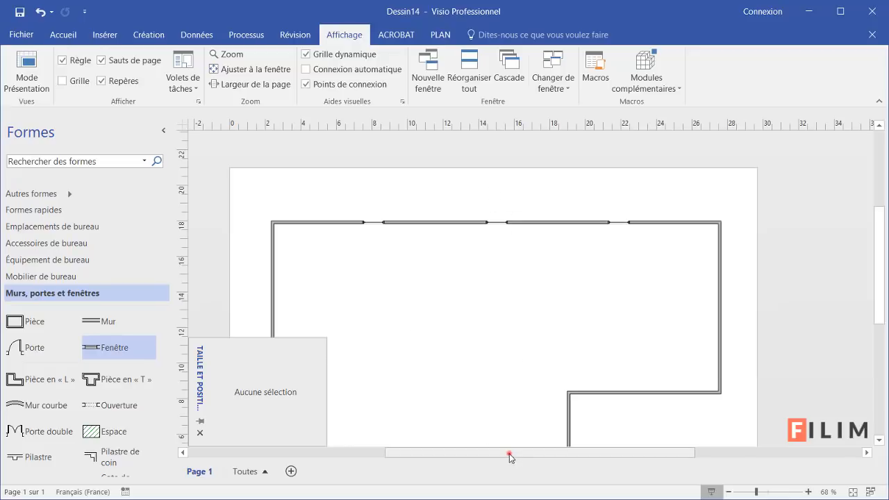
Copy the upper wall's left window onto the left wall and slide it against the upper wall's inner face, at Y about 17200 mm
left_click_drag(407, 454, 338, 453)
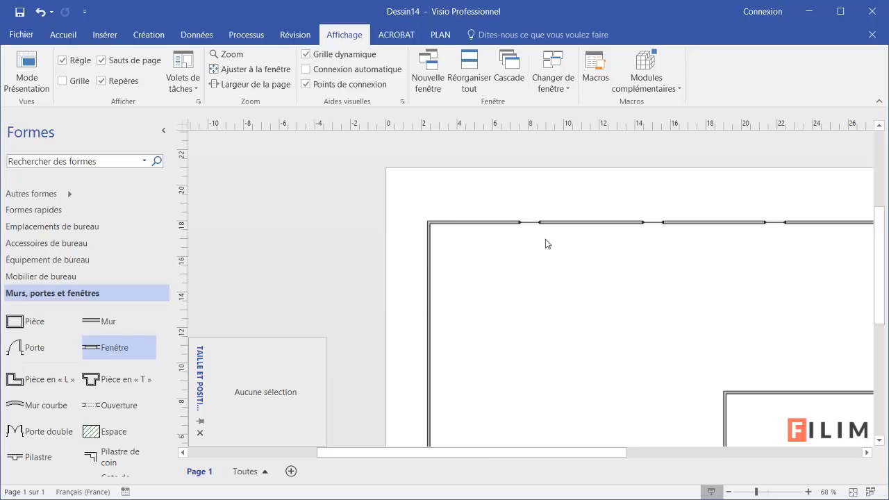
scroll(496, 238, "up", 5)
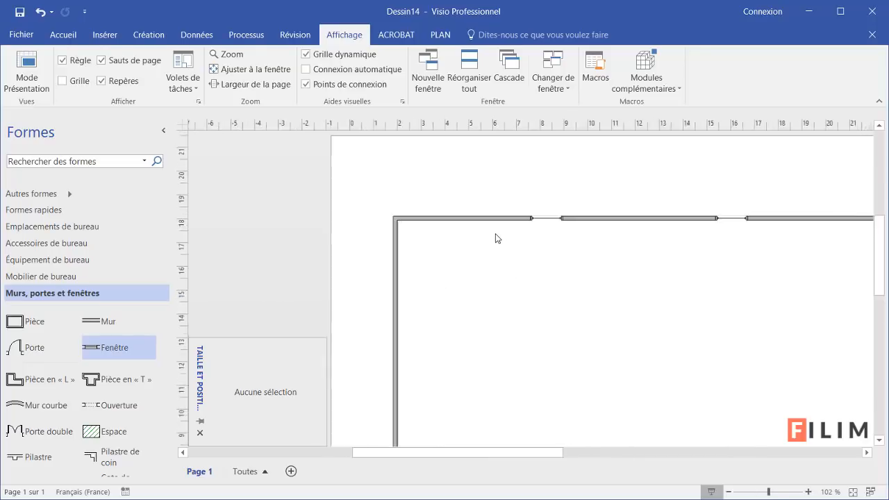
left_click(576, 211)
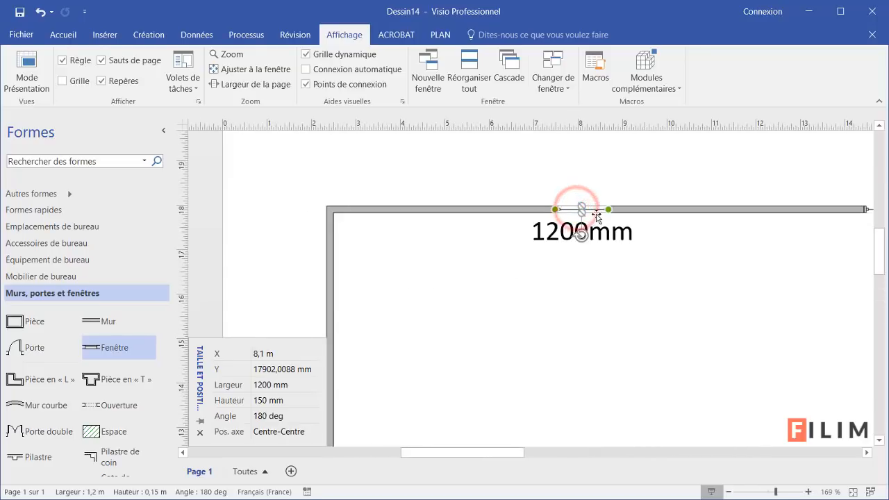
left_click_drag(596, 212, 330, 226)
left_click(327, 229)
left_click(385, 240)
left_click(328, 240)
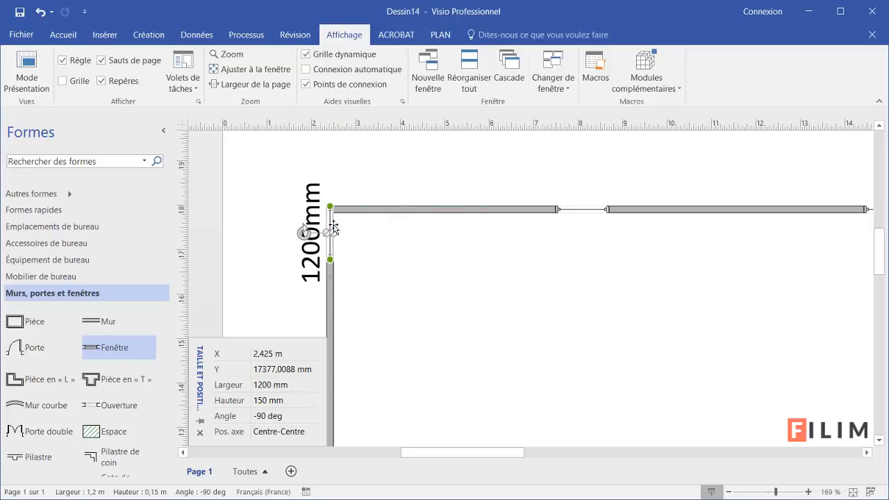
left_click(388, 236)
left_click(331, 227)
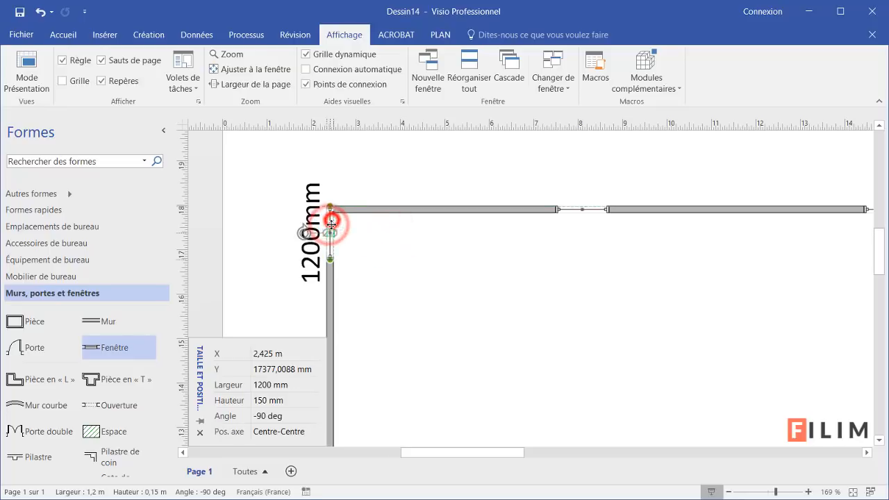
left_click_drag(333, 214, 340, 222)
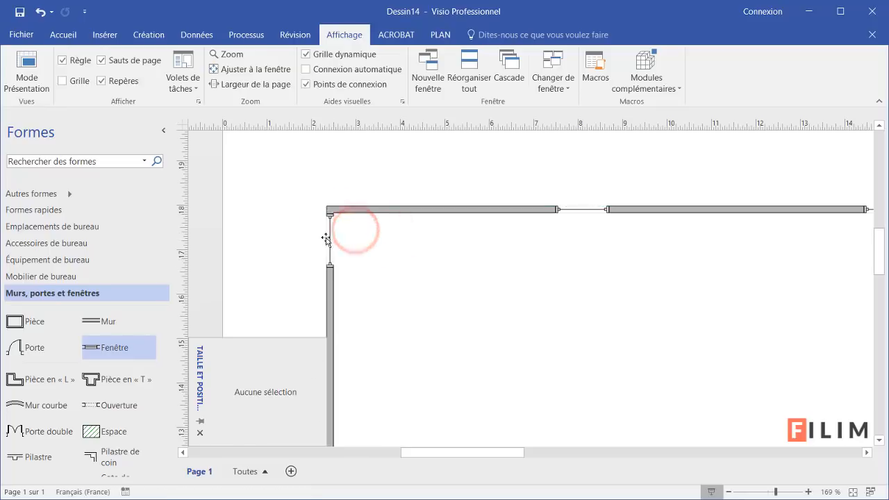
left_click(330, 240)
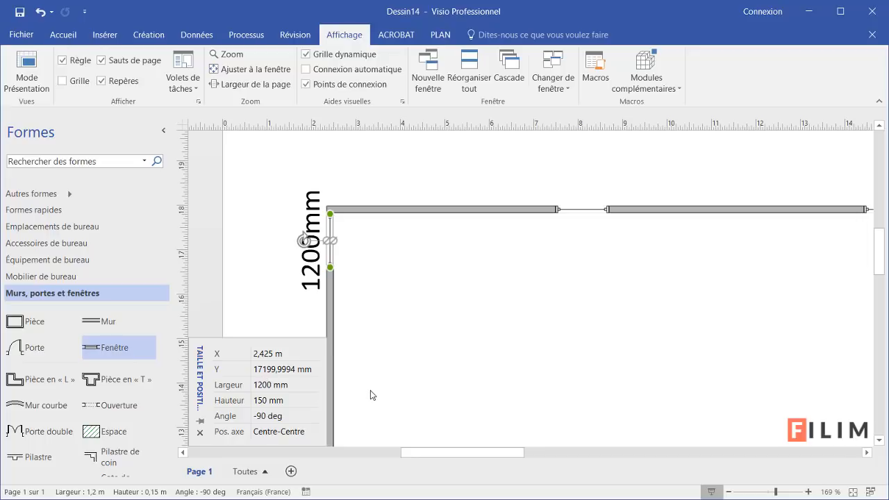
Try a Y position of 21,2 m for the left wall's window and undo it
left_click(261, 371)
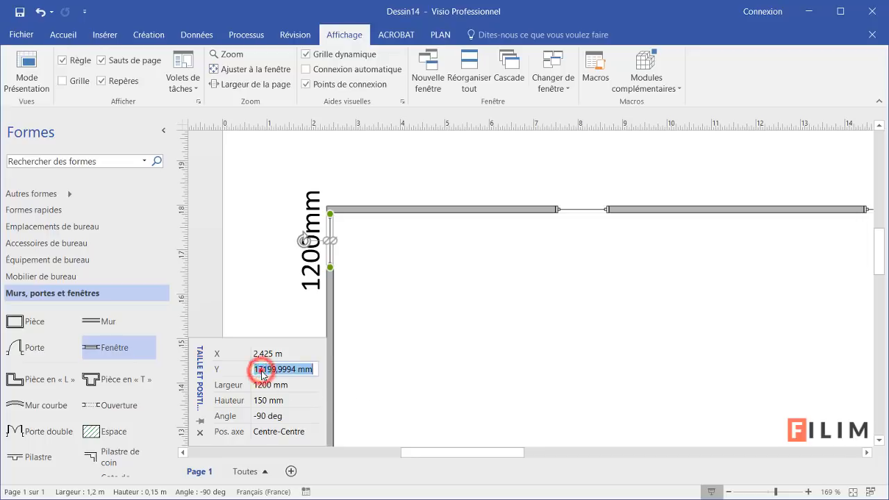
left_click_drag(261, 371, 235, 383)
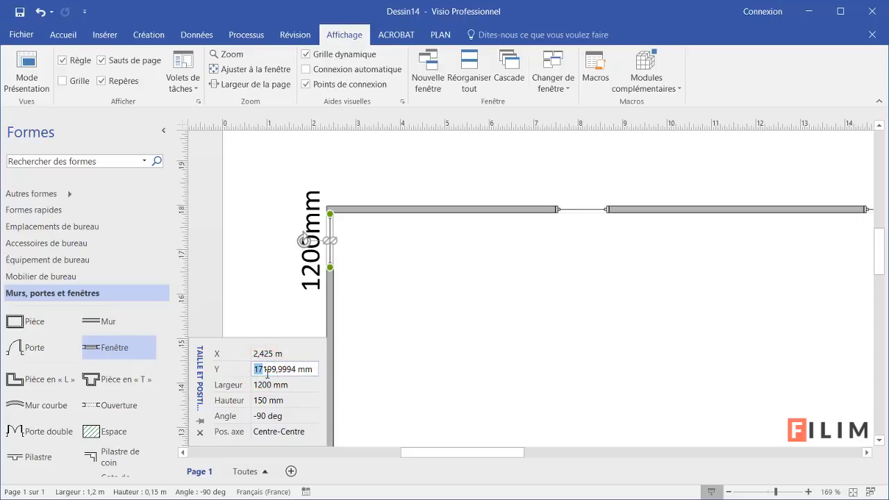
type("21")
key("Return")
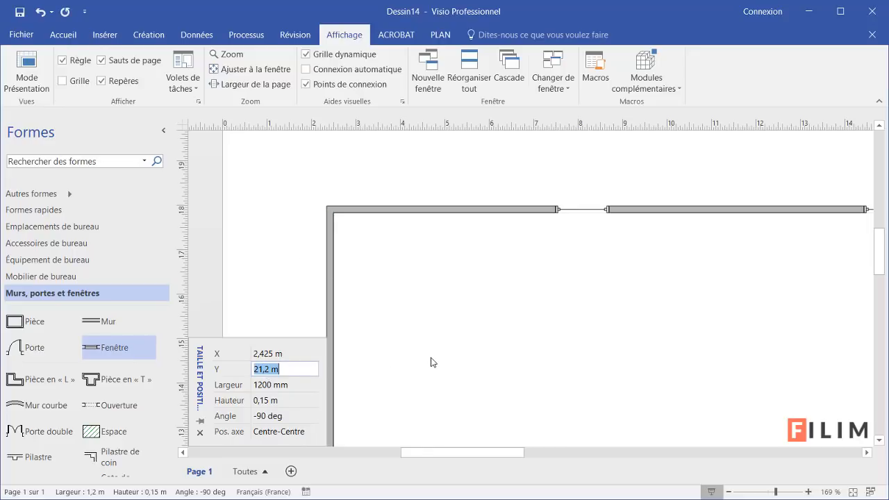
scroll(431, 362, "down", 4)
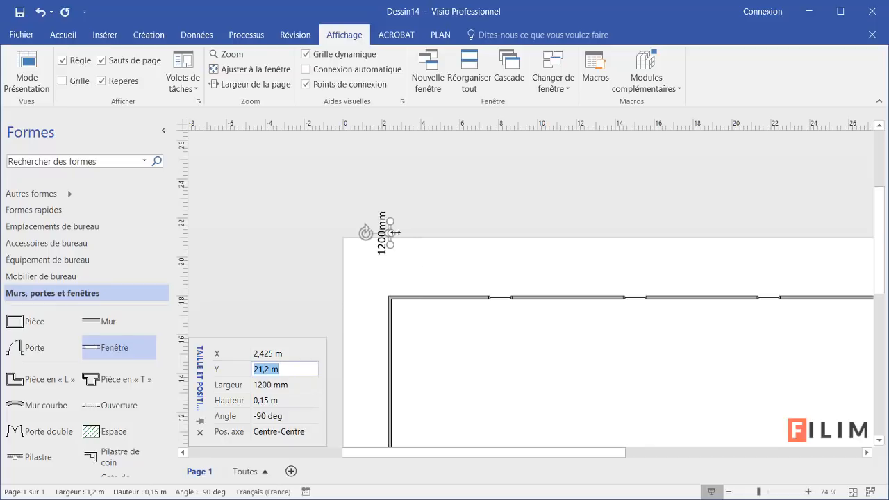
key("ctrl+z")
scroll(427, 334, "up", 4)
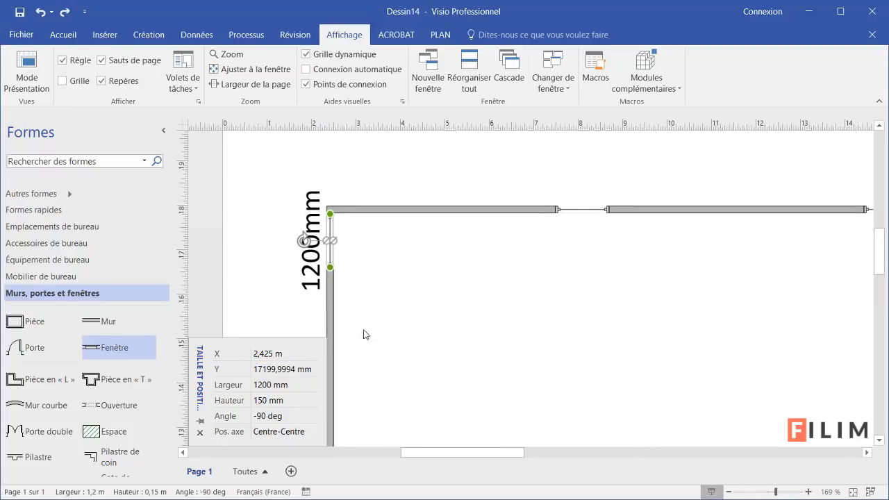
Set the Y position of the left wall's window to 13199,9994 mm
left_click(258, 372)
left_click(259, 370)
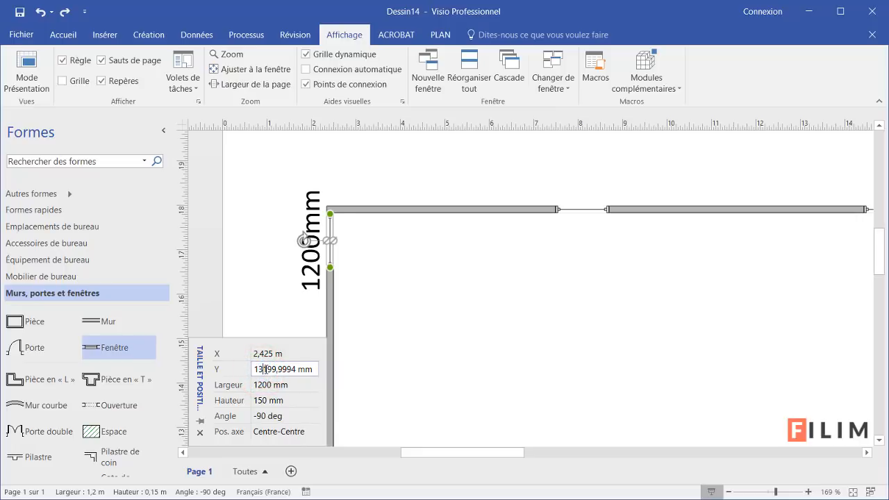
key("Return")
scroll(404, 362, "down", 5)
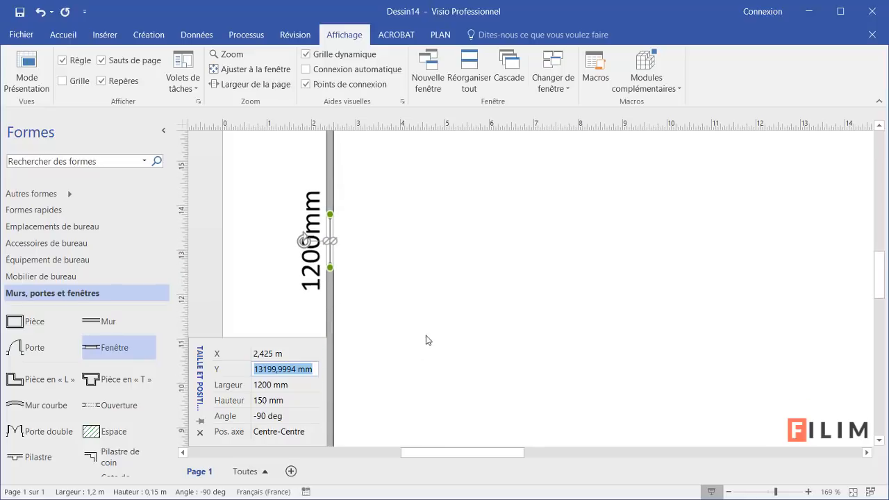
scroll(435, 372, "down", 3)
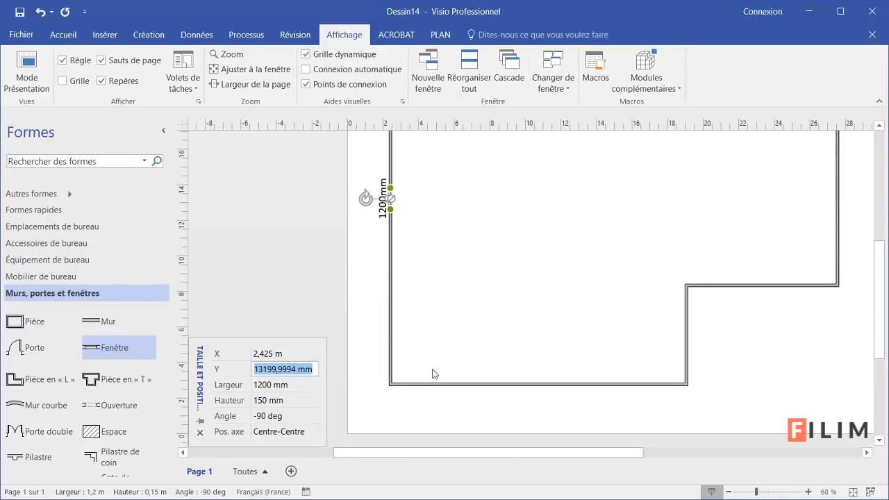
scroll(445, 317, "up", 1)
left_click(452, 285)
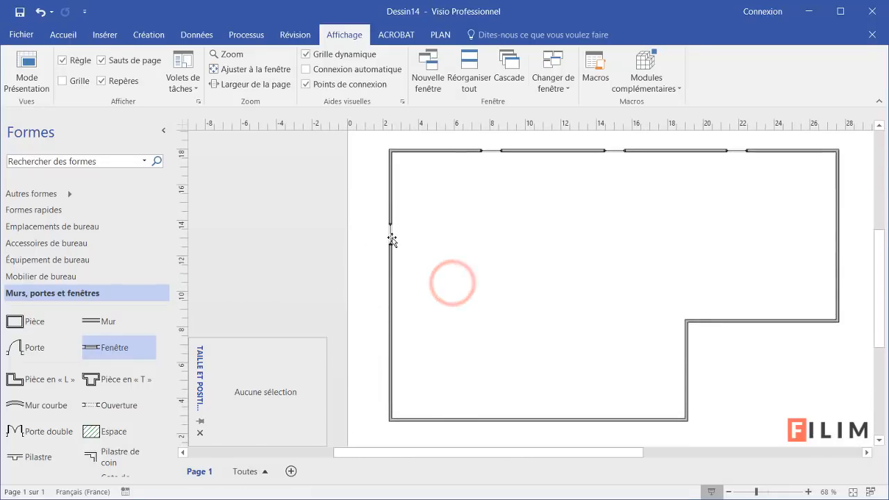
Copy the left wall's window down against the lower wall's inner face, at Y 3427,0088 mm
left_click(391, 238)
left_click_drag(391, 236, 392, 408)
scroll(394, 411, "up", 5)
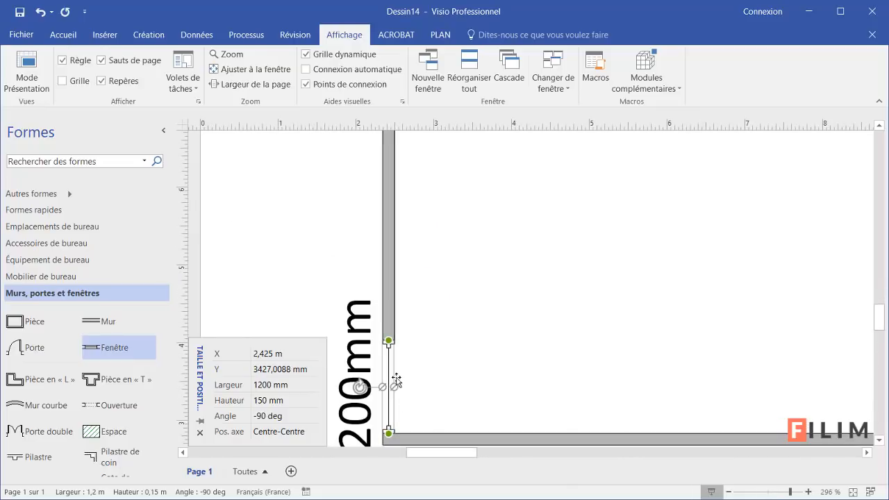
Set the Y position of the lower window in the left wall to 7427,0088 mm
left_click(254, 370)
left_click(255, 370)
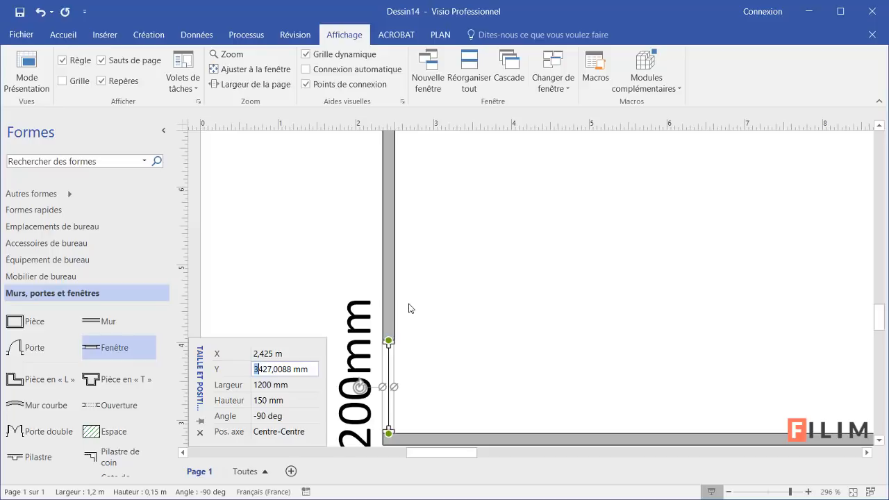
key("Return")
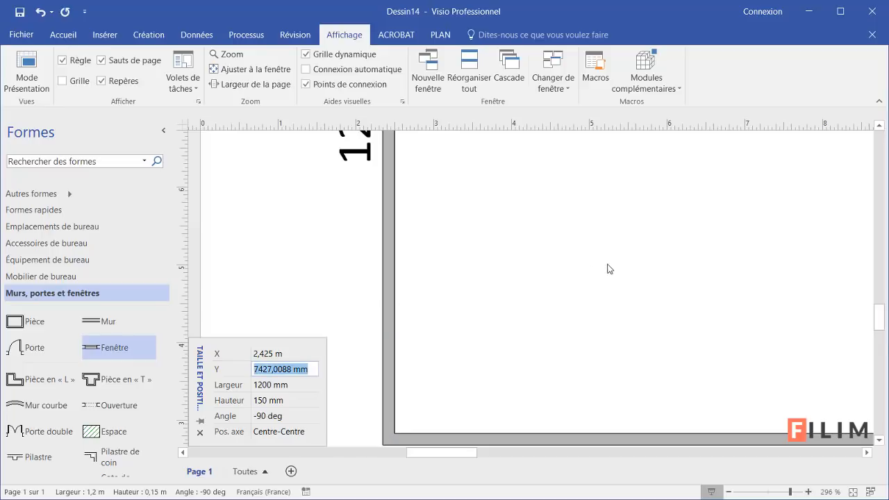
scroll(598, 275, "down", 4, "ctrl")
scroll(663, 278, "up", 5)
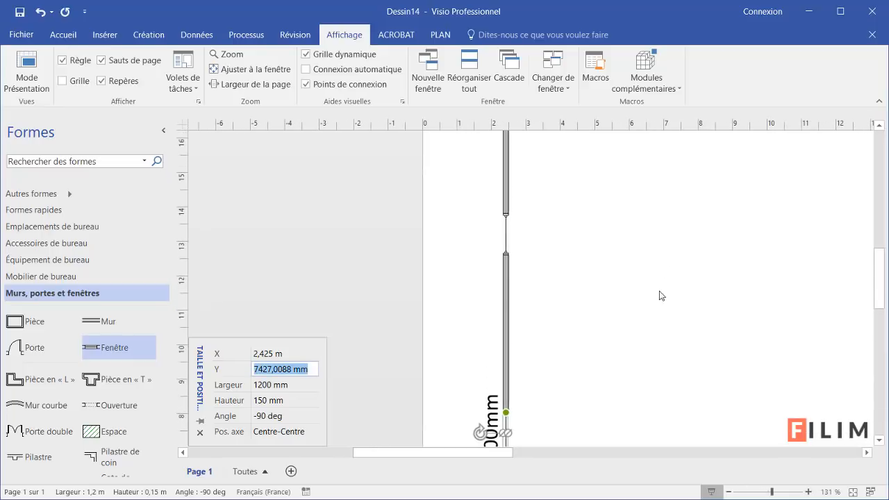
scroll(667, 310, "down", 3, "ctrl")
left_click_drag(528, 448, 597, 452)
left_click(489, 308)
scroll(494, 332, "down", 3)
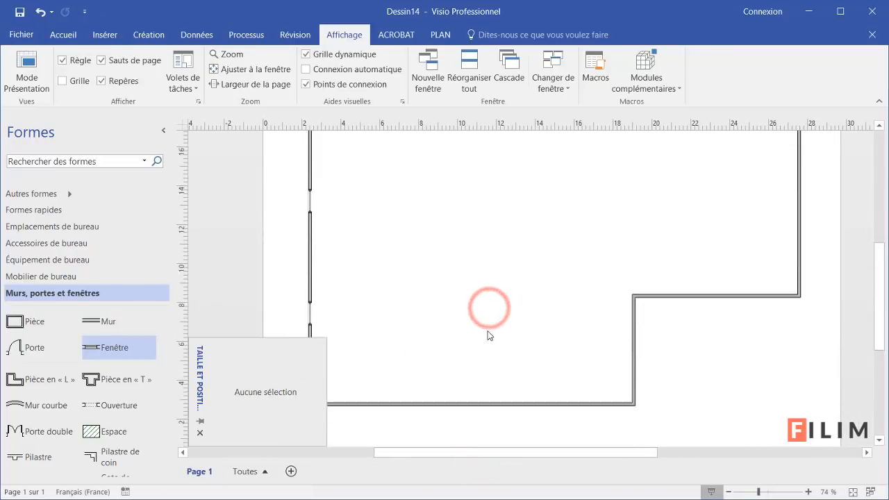
Check the position of the upper wall's left window and close the Taille et position window
scroll(474, 319, "up", 2)
scroll(473, 314, "up", 2)
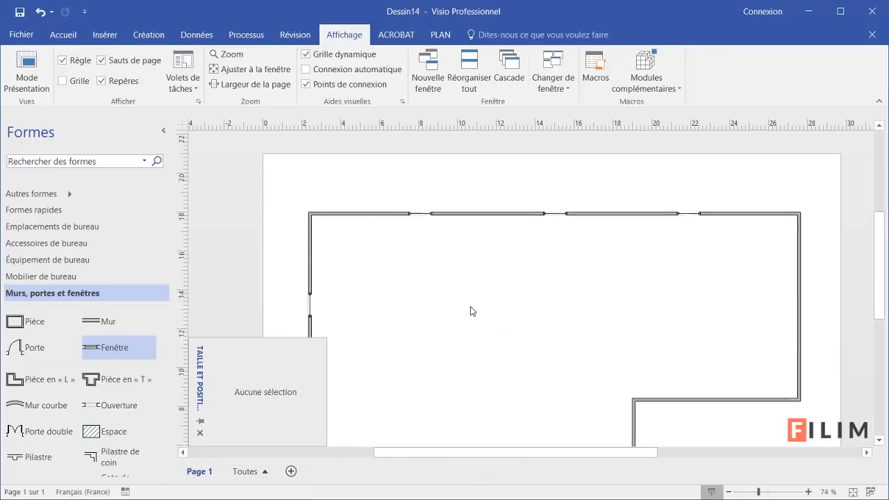
left_click(417, 213)
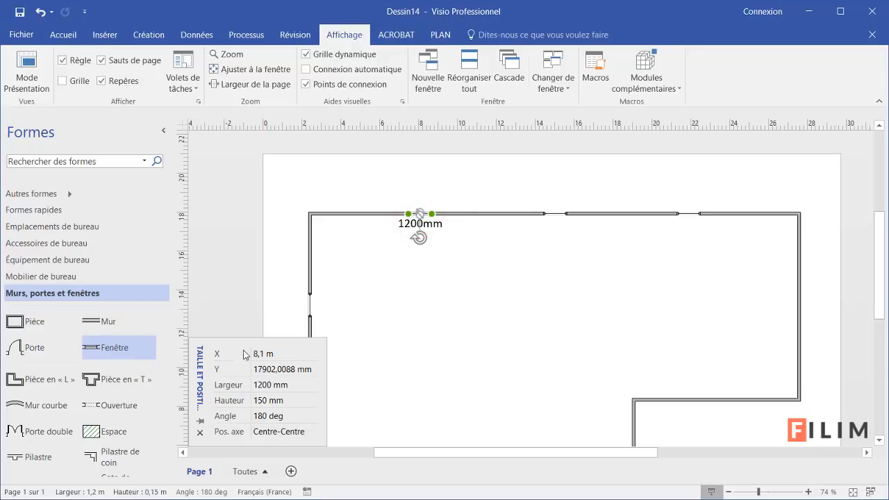
left_click(393, 285)
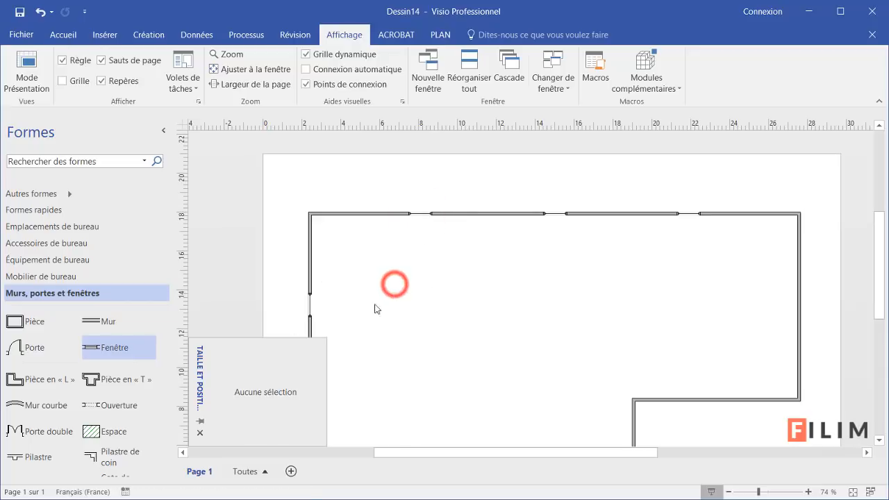
left_click(200, 433)
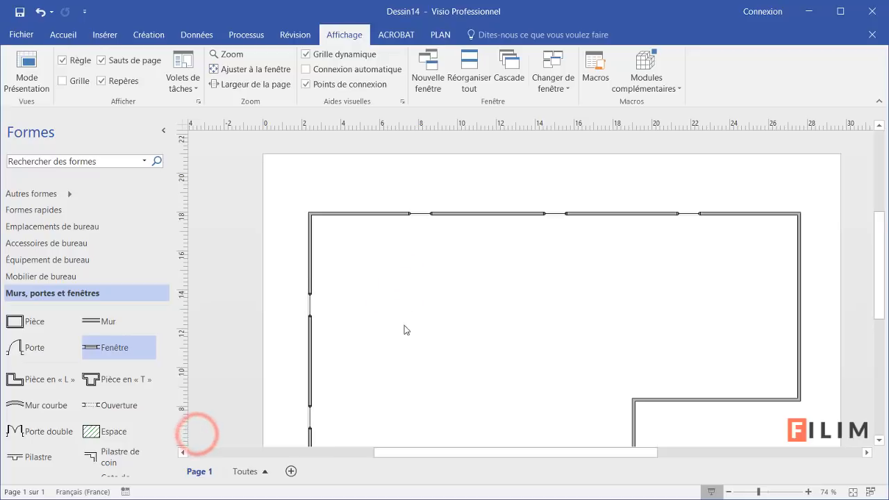
Place a 900 mm Fenêtre shape in the room's right wall, around mid-height
scroll(406, 333, "down", 1)
scroll(406, 333, "down", 1)
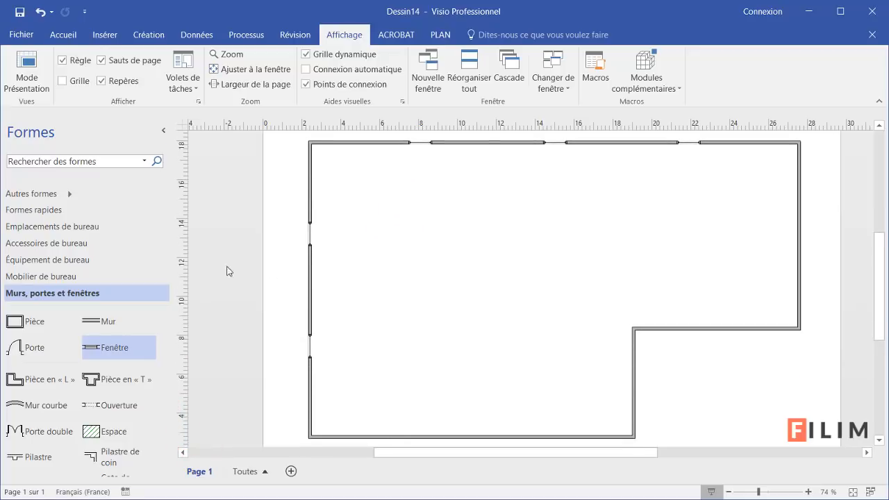
left_click_drag(109, 348, 799, 230)
scroll(805, 256, "up", 3)
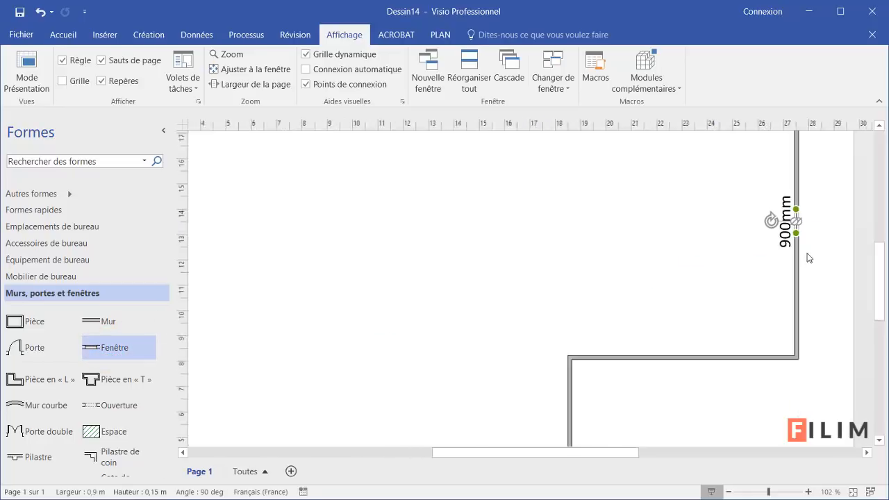
Set the width of the window in the right wall to 1,2 m using the Taille et position window
left_click_drag(790, 222, 791, 235)
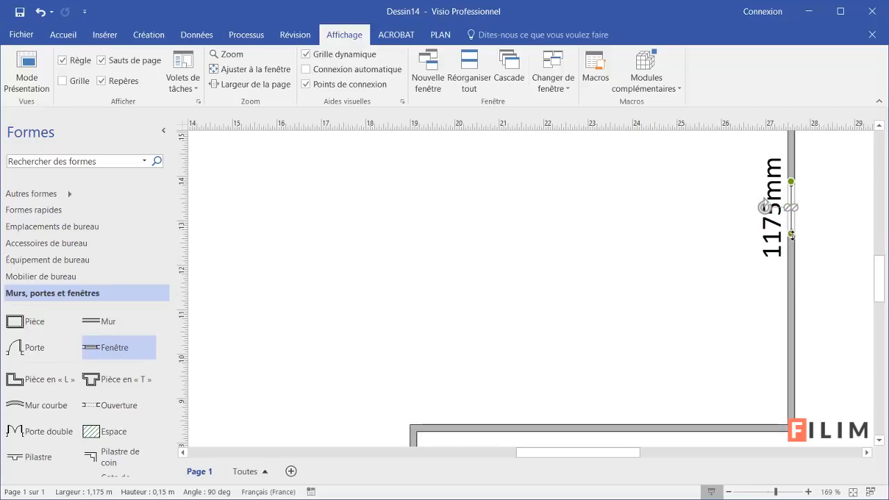
left_click(182, 82)
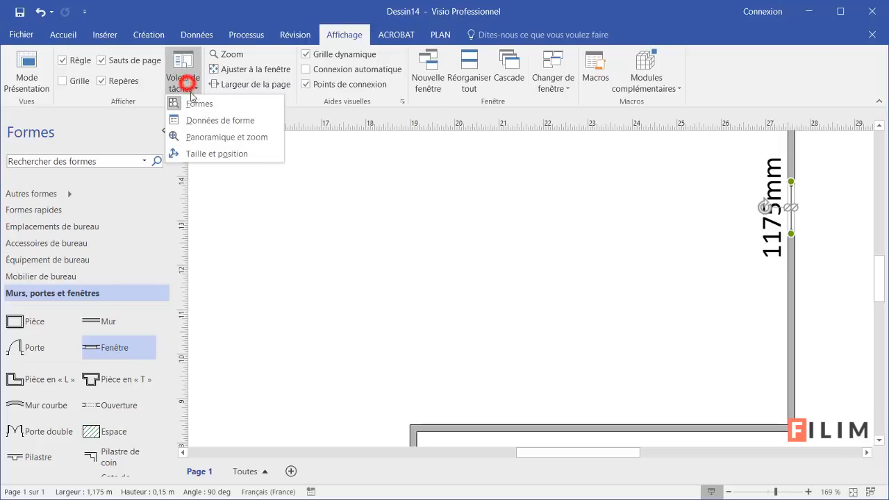
left_click(195, 155)
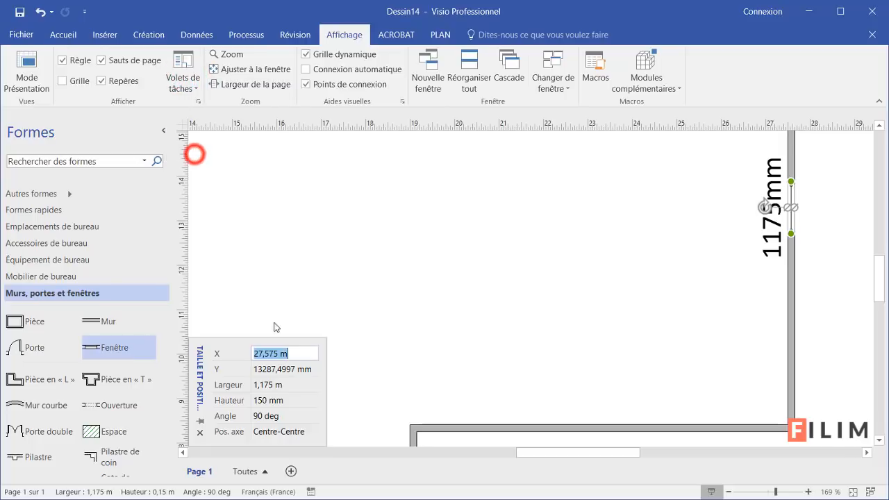
left_click(261, 387)
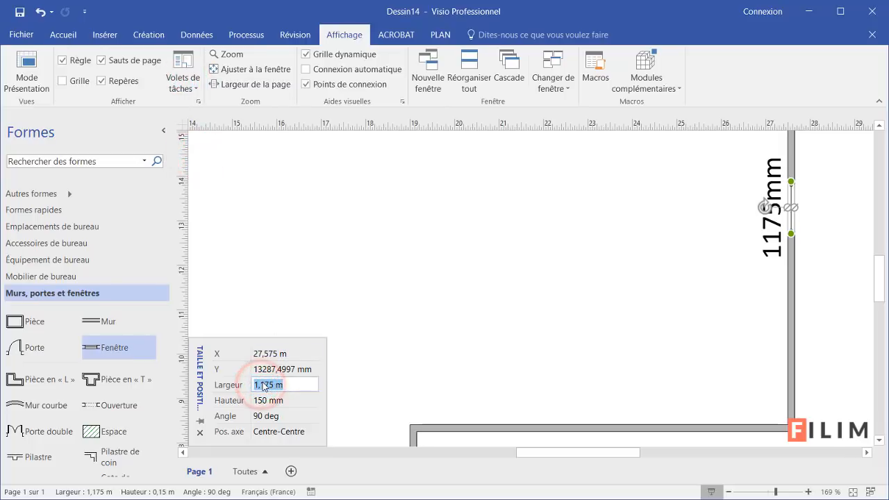
type("1,2")
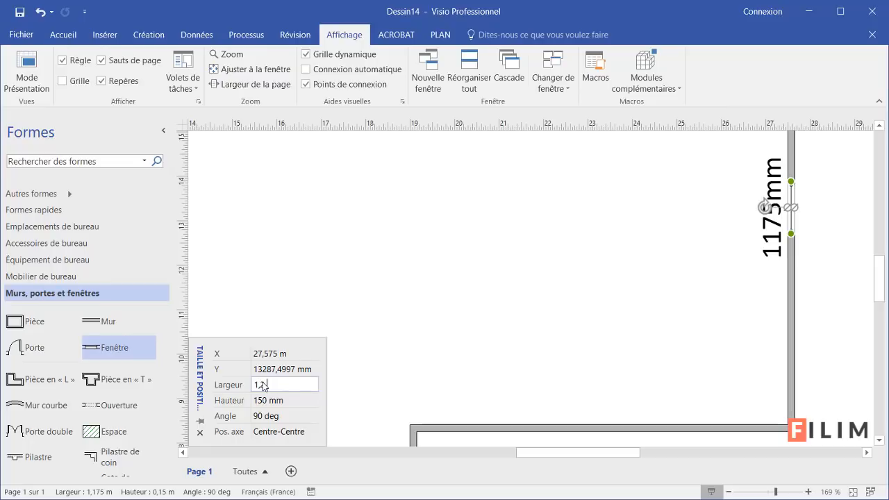
type(" m")
key("Return")
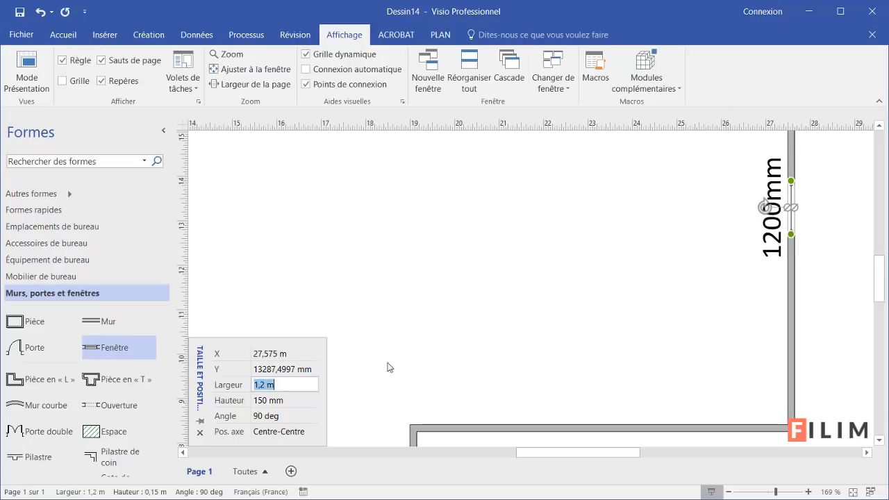
left_click(574, 284)
scroll(518, 287, "down", 2)
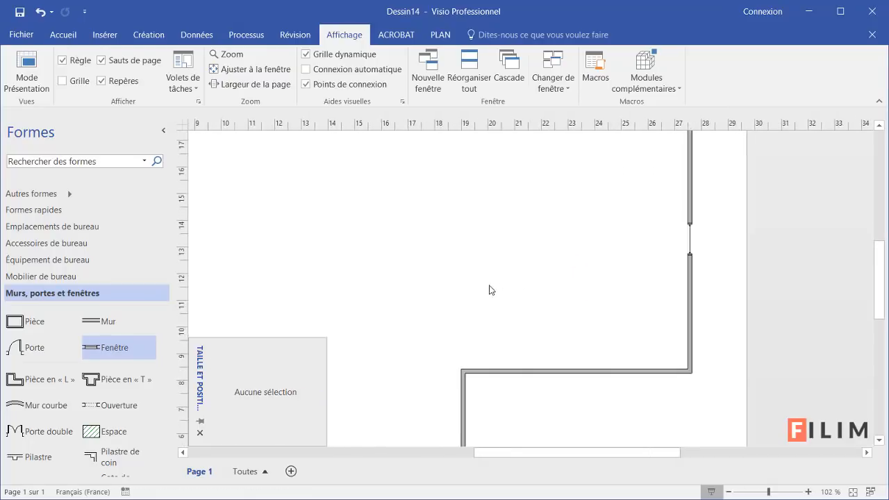
scroll(490, 290, "down", 1)
left_click(635, 256)
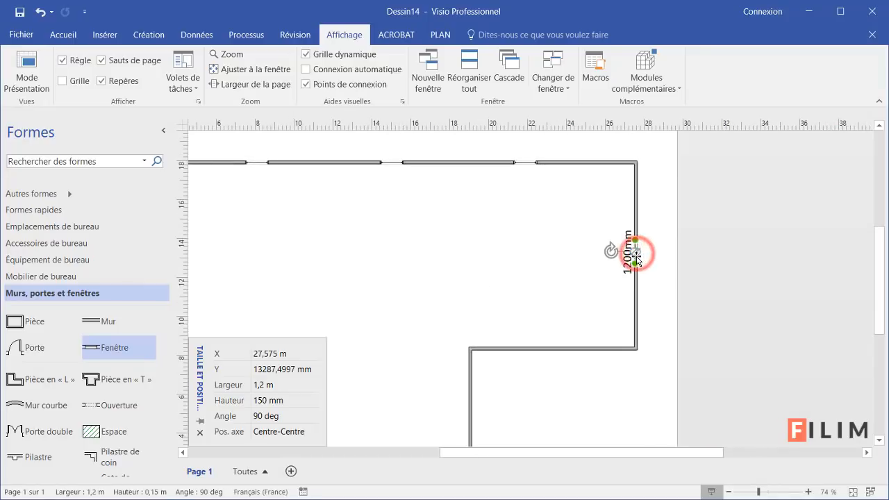
left_click(581, 283)
Shift the L-shaped room's inner vertical wall left so the lower wall is 9000 mm and the inner horizontal wall 16000 mm
left_click_drag(649, 452, 595, 449)
scroll(543, 300, "down", 2)
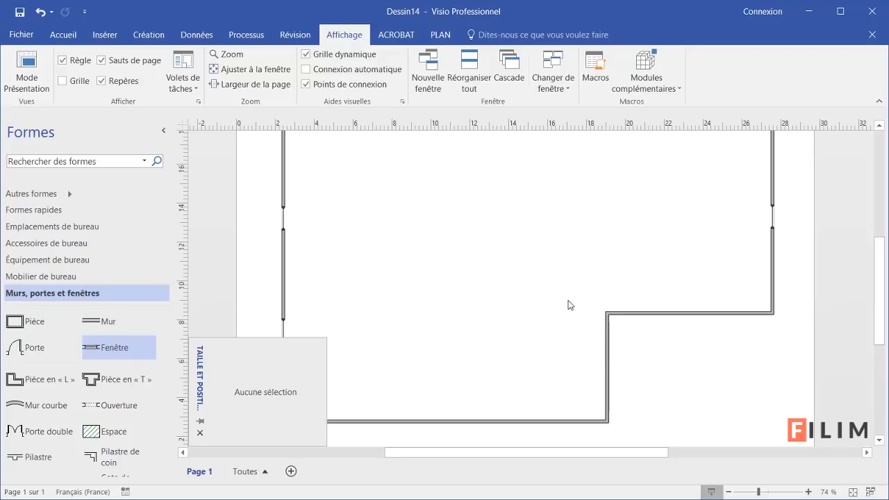
scroll(566, 303, "up", 2)
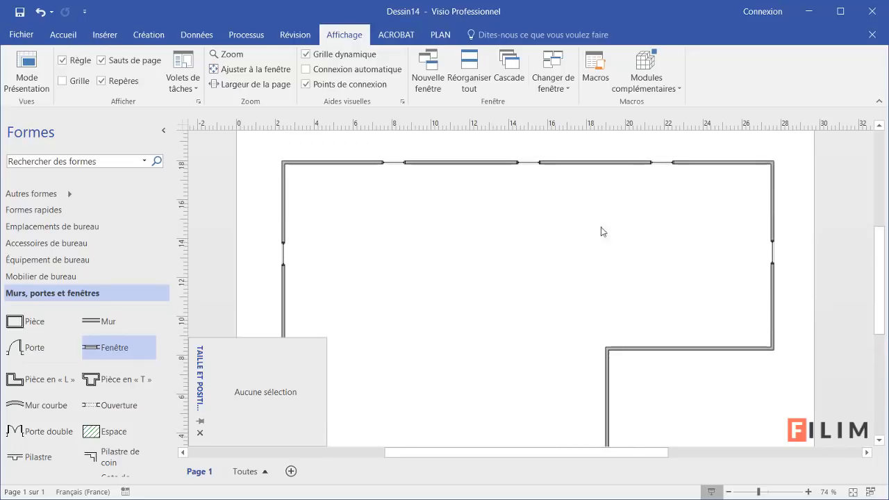
scroll(532, 315, "down", 4)
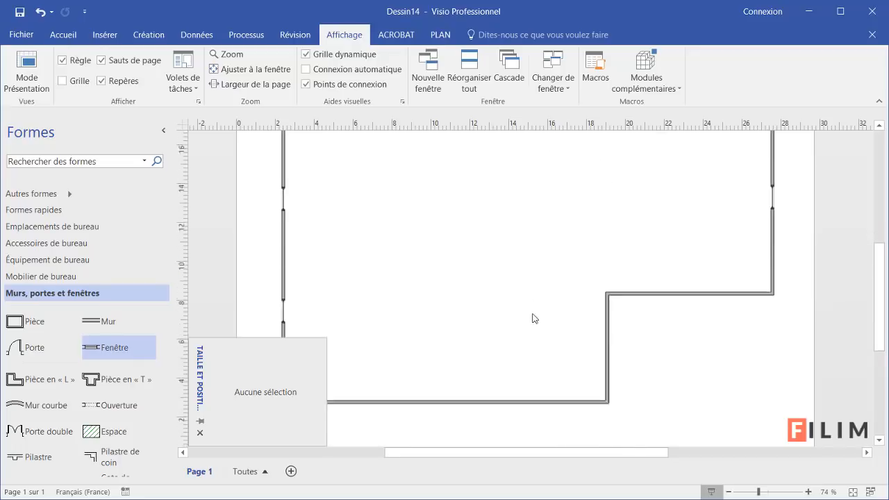
left_click(606, 343)
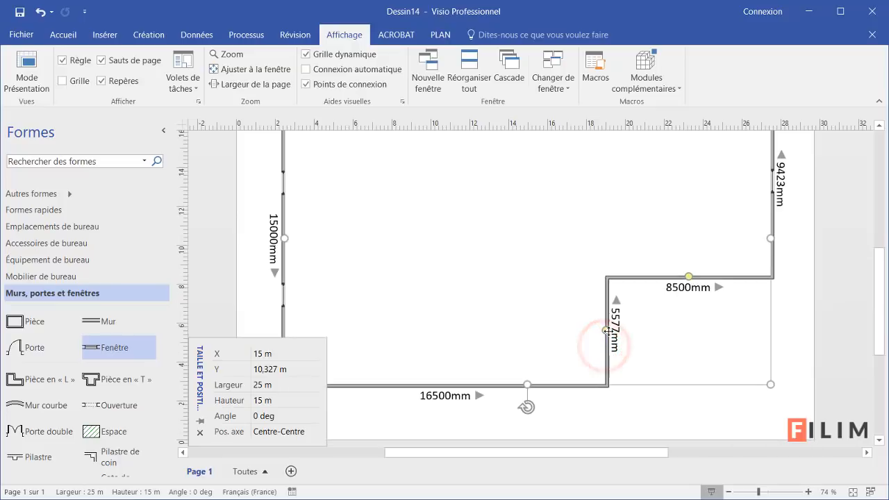
left_click_drag(606, 330, 462, 339)
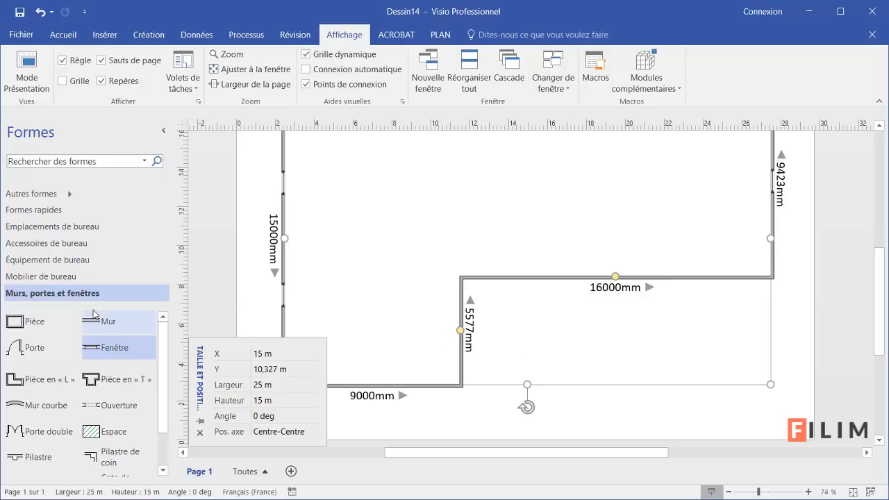
Place a Porte shape in the inner horizontal wall at X 23,05 m and set its width to 1,2 mm
left_click(59, 296)
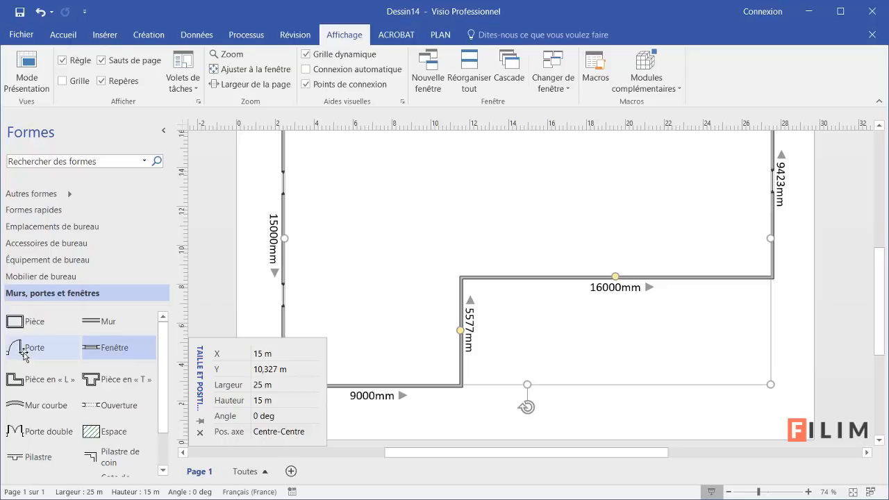
left_click_drag(24, 354, 685, 277)
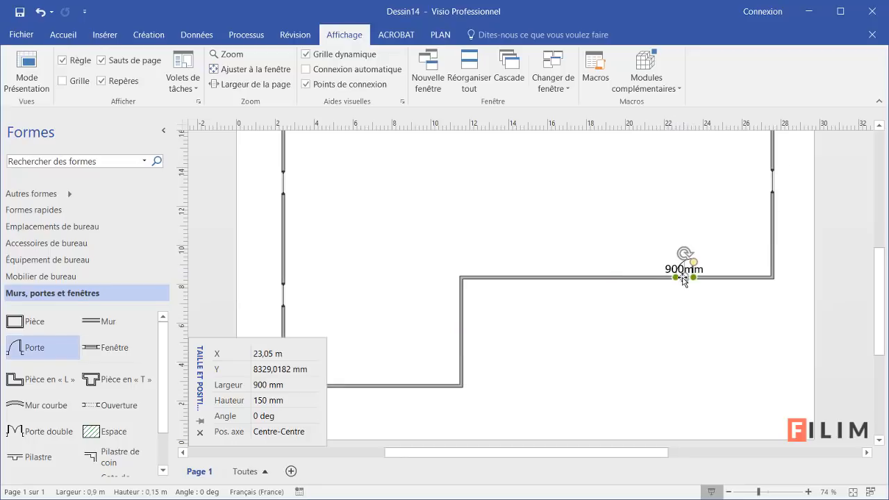
left_click(264, 387)
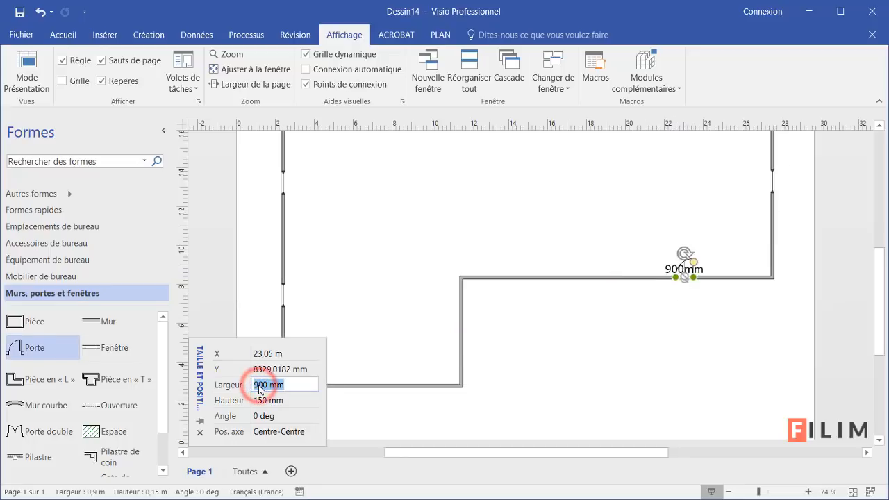
type("1,")
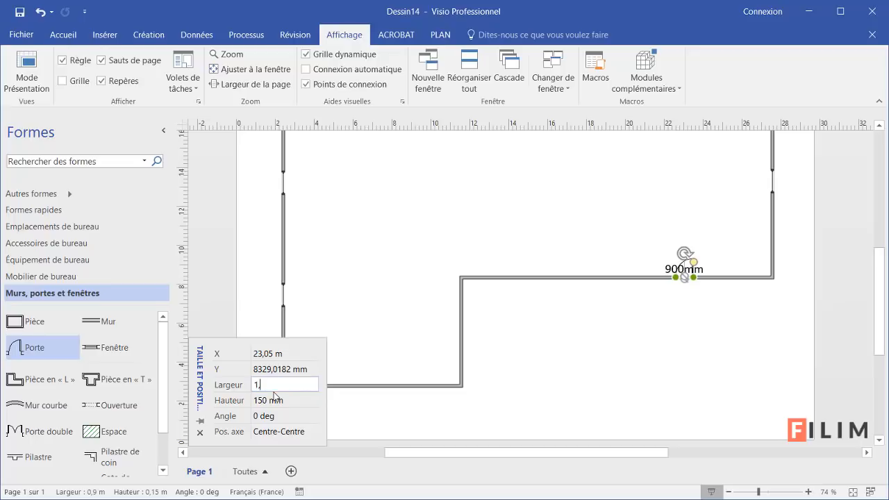
type("2 mm")
key("Return")
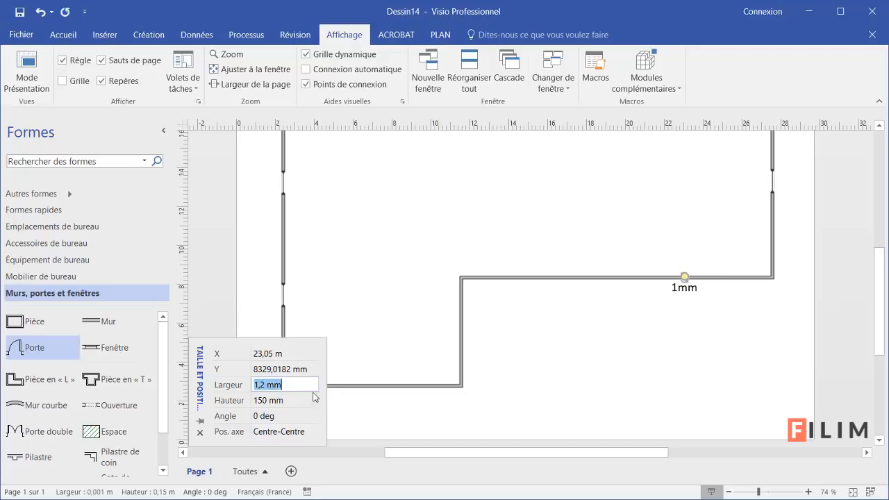
left_click(653, 320)
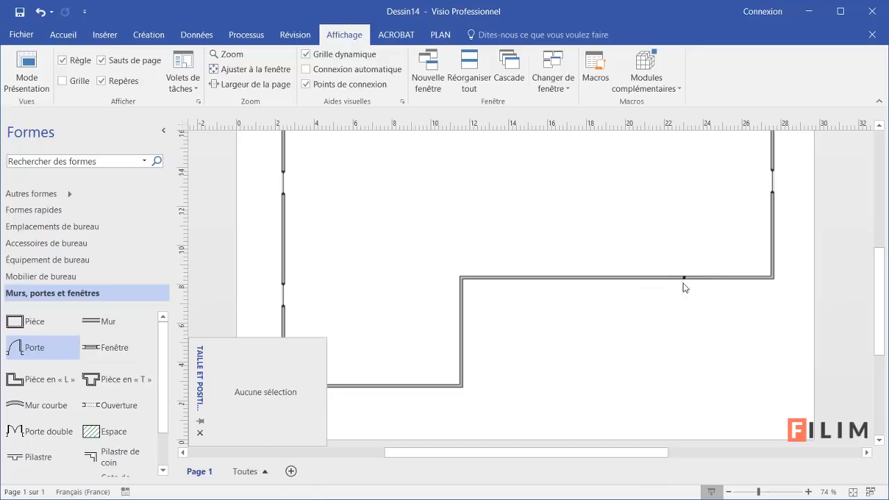
Undo the door's last width change and set its width to 1200 mm
left_click(684, 306)
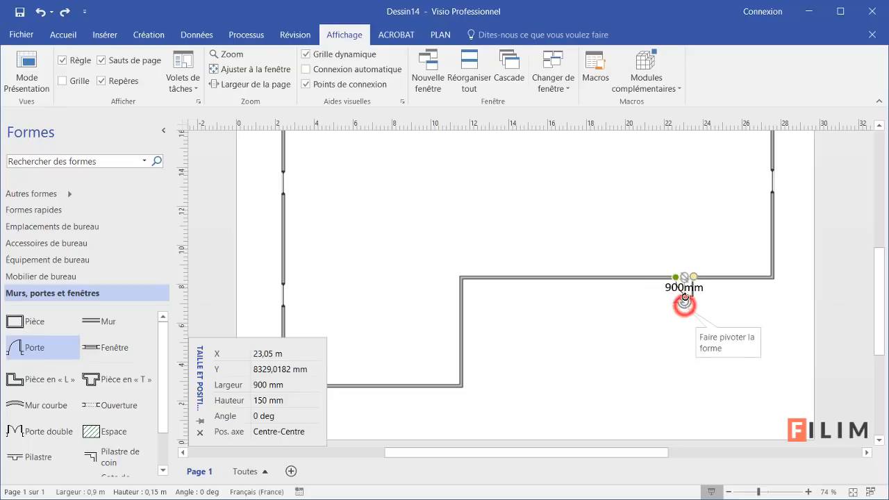
left_click(709, 294)
left_click(686, 296)
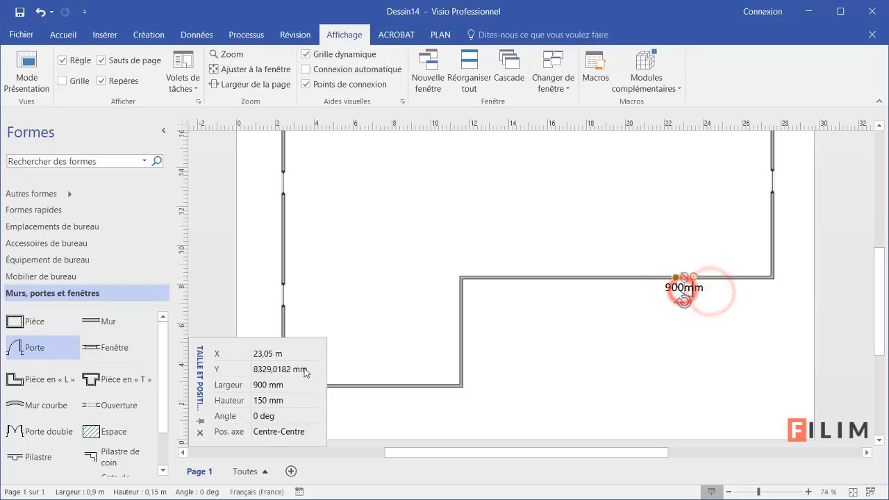
left_click(284, 385)
type("1200")
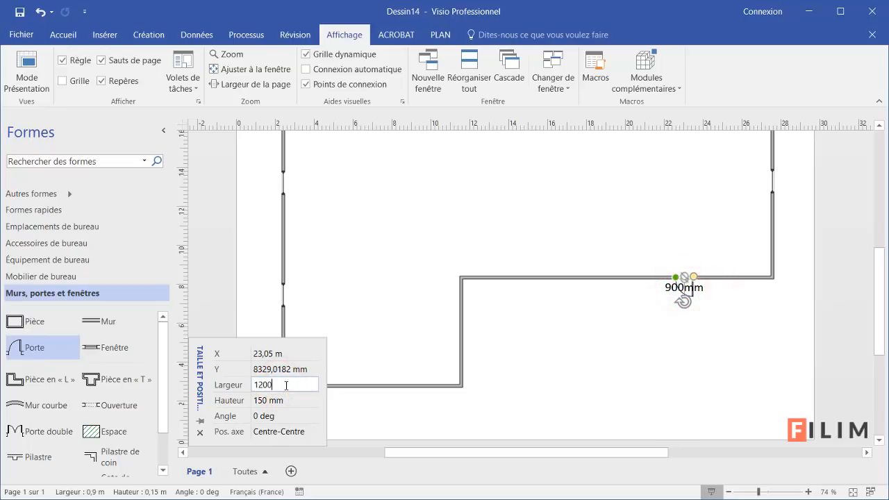
key("Return")
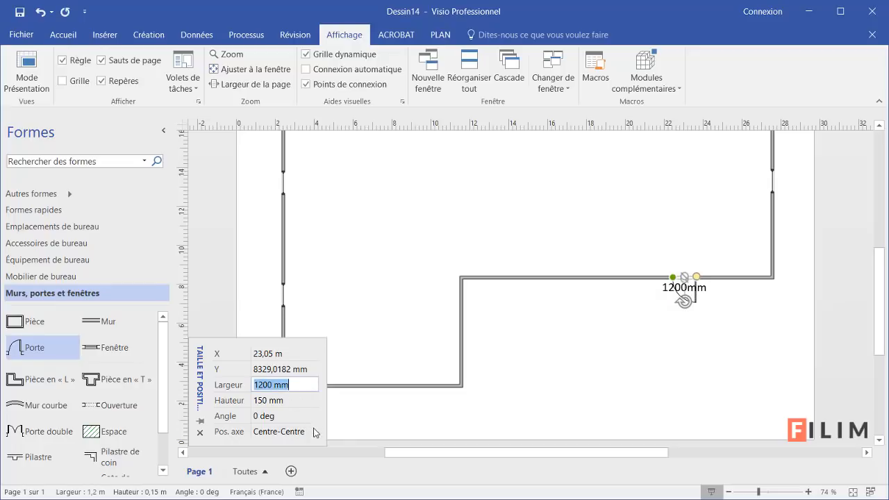
Move the door along the inner horizontal wall to X 23,4 m and delete it
left_click(668, 357)
left_click(694, 299)
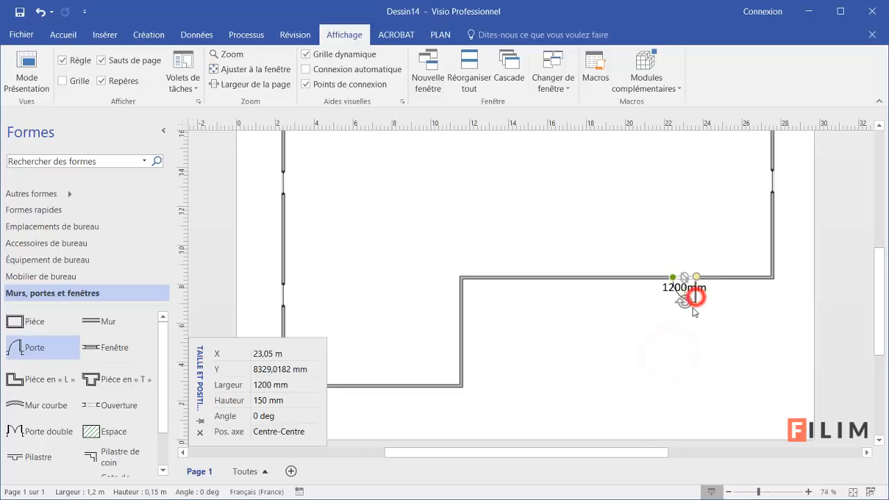
scroll(696, 303, "up", 4)
scroll(696, 304, "up", 1)
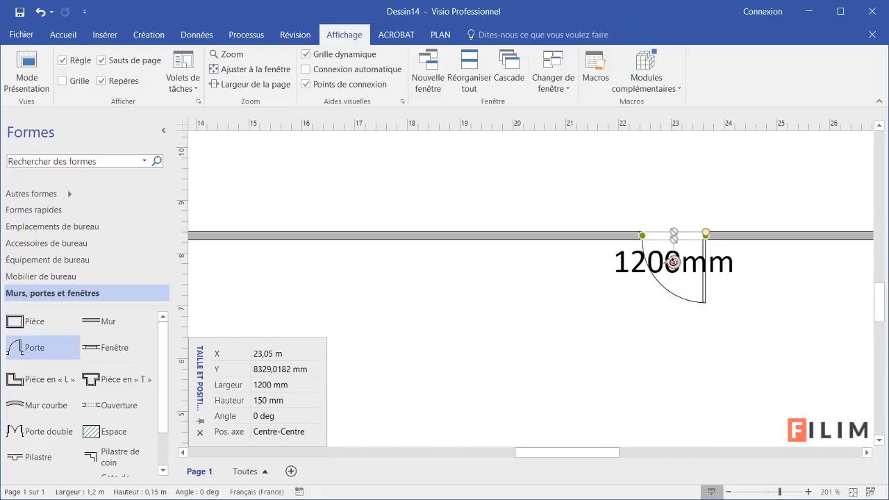
left_click_drag(675, 266, 715, 239)
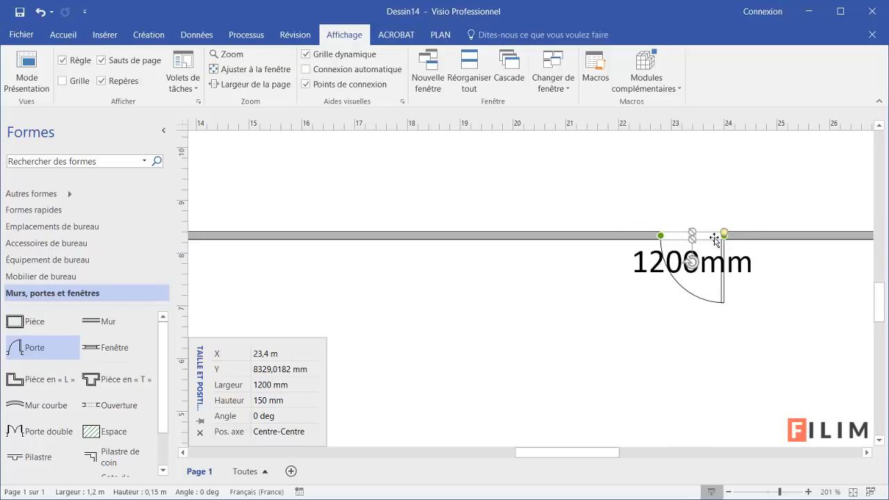
key("Delete")
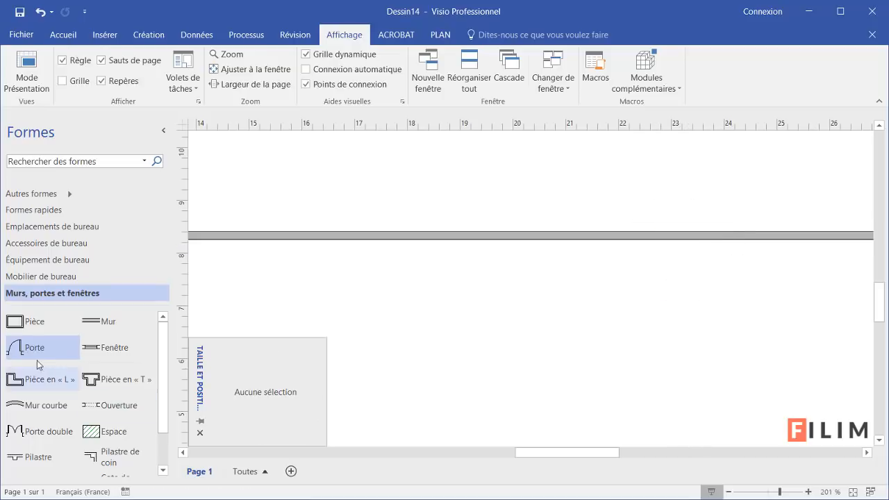
Place a Porte shape opening into the room in the inner horizontal wall at X 24 m and set its width to 1200 mm
left_click_drag(24, 347, 724, 236)
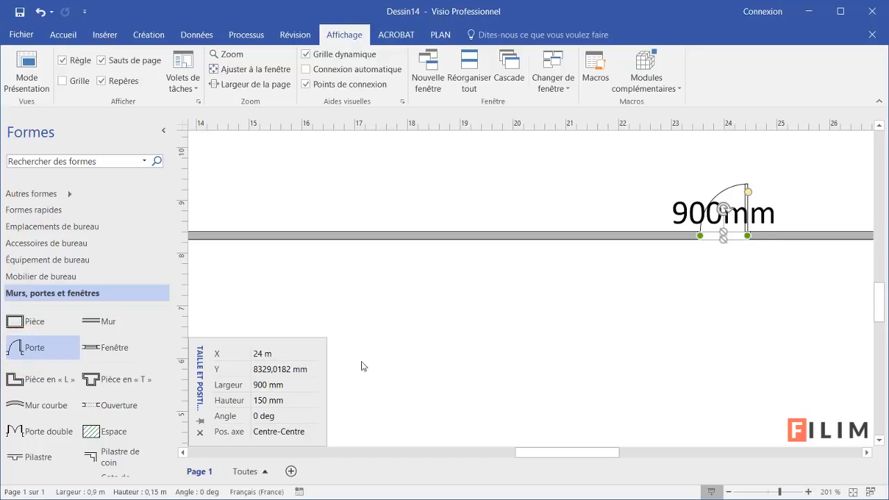
left_click(263, 391)
type("1200")
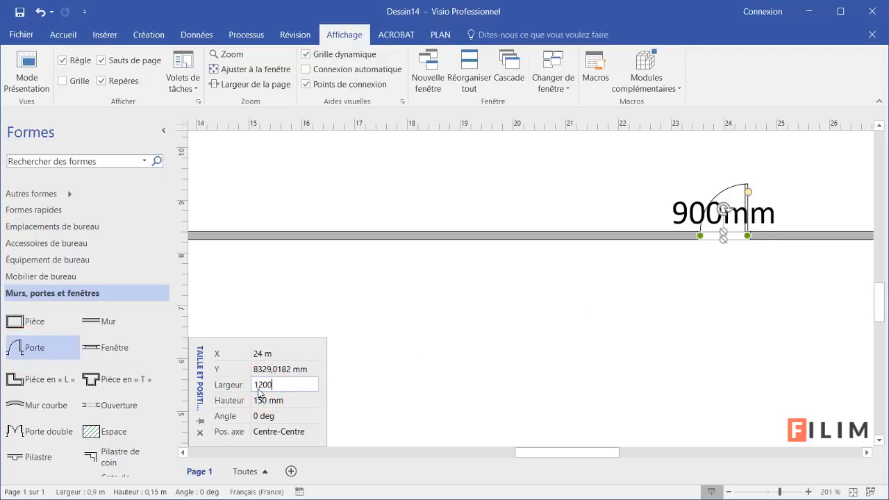
key("Return")
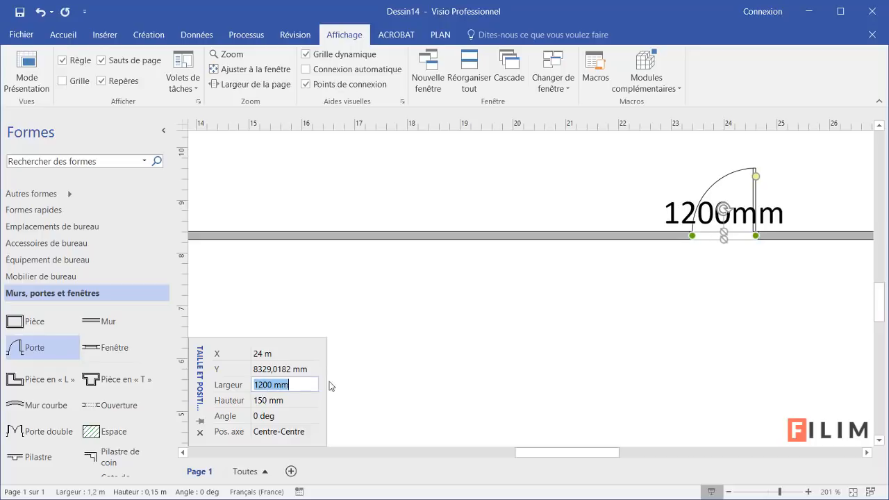
scroll(555, 352, "down", 5)
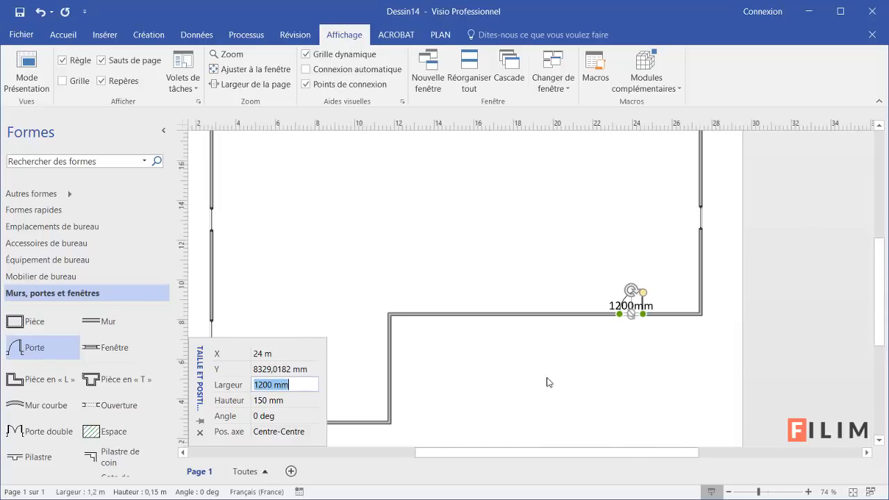
scroll(566, 413, "down", 1)
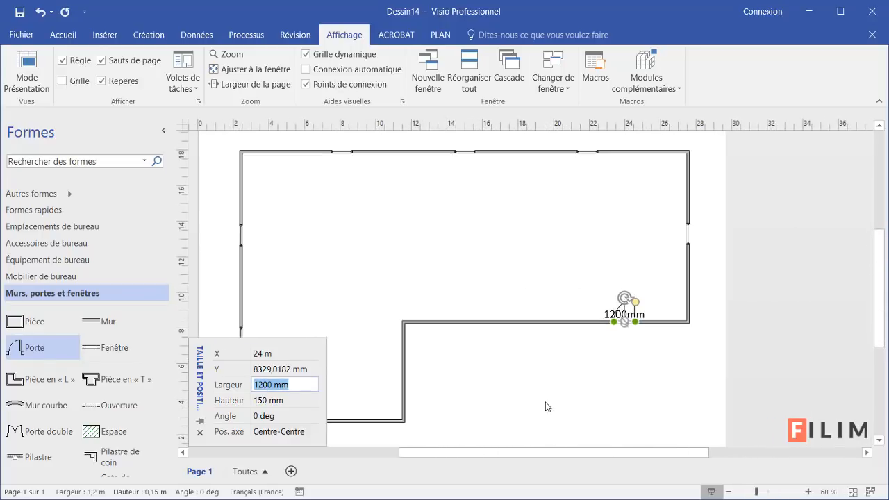
left_click(609, 350)
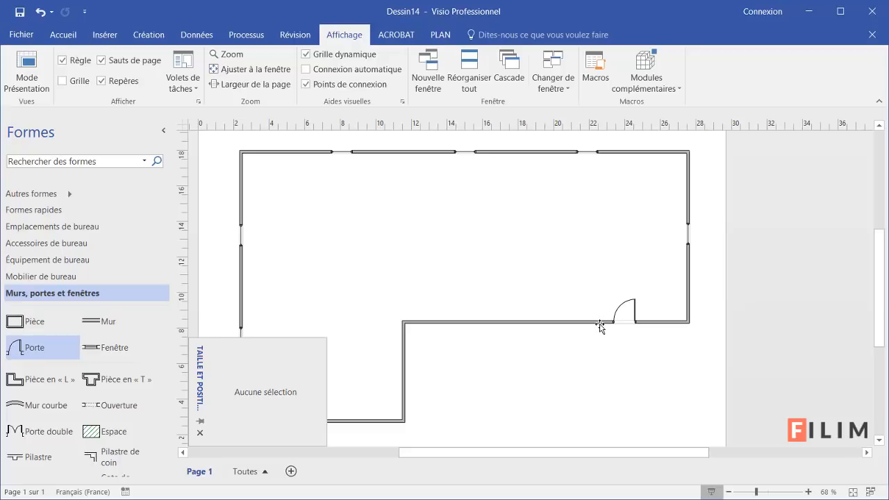
scroll(410, 389, "down", 2)
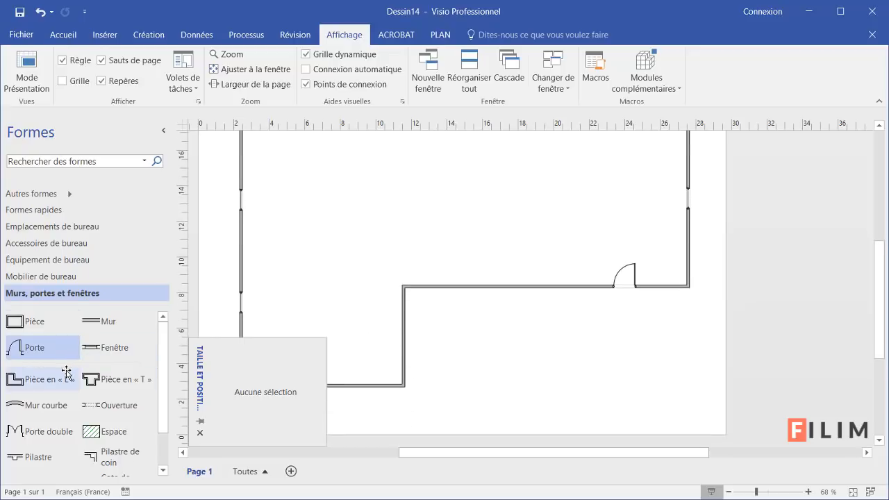
scroll(66, 372, "down", 2)
scroll(63, 375, "up", 2)
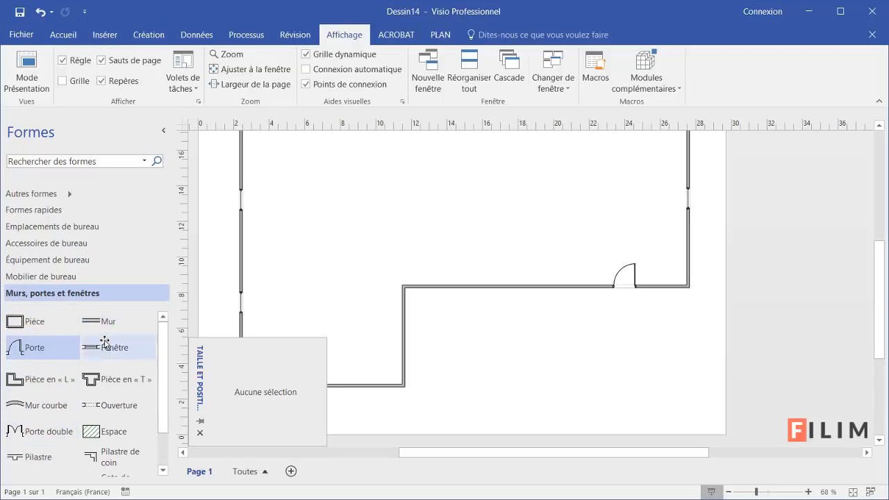
Place a Porte double shape opening inward in the inner vertical wall at Y about 5,4 m and set its width to 2400 mm
scroll(45, 364, "down", 1)
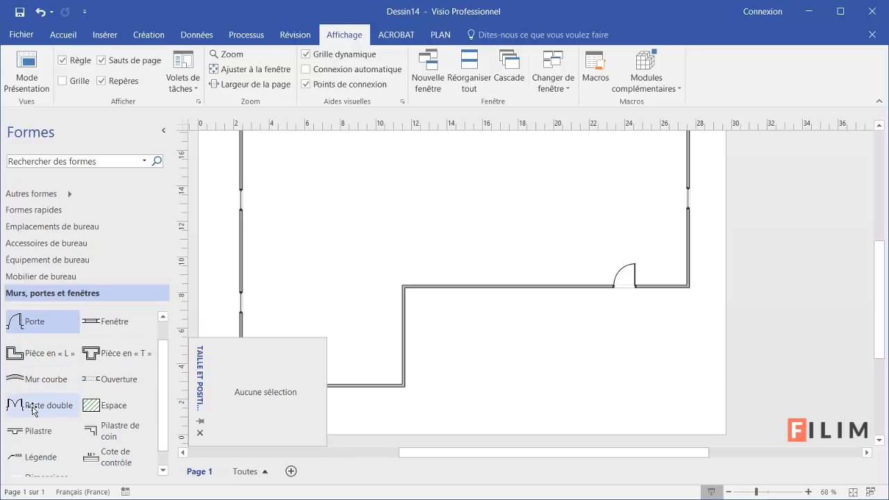
left_click_drag(32, 410, 406, 342)
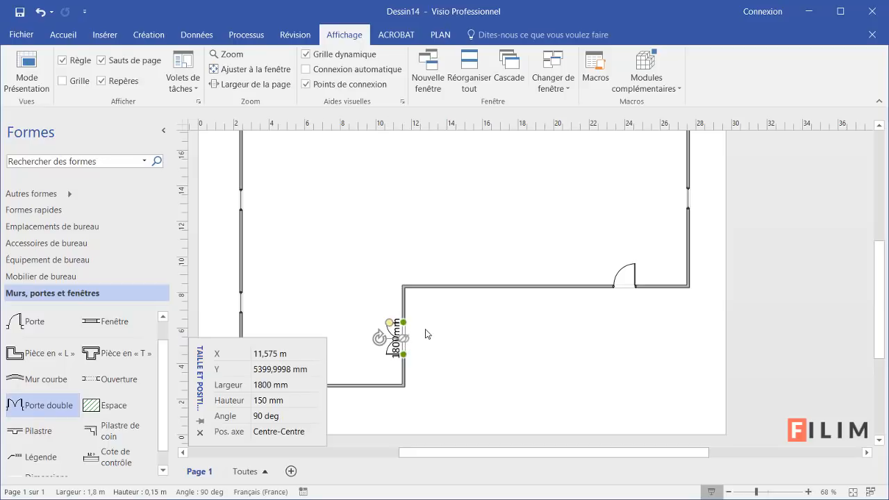
left_click(627, 289)
left_click(396, 340)
left_click(263, 388)
left_click(263, 388)
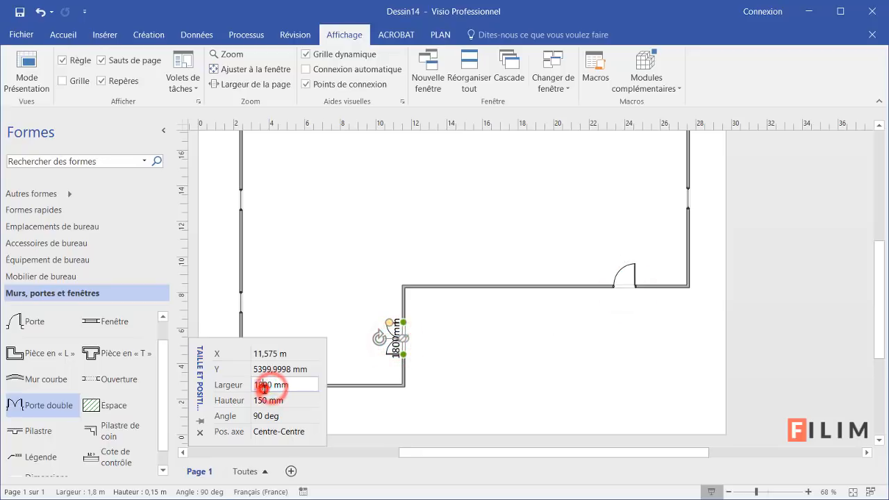
double_click(263, 388)
type("2400")
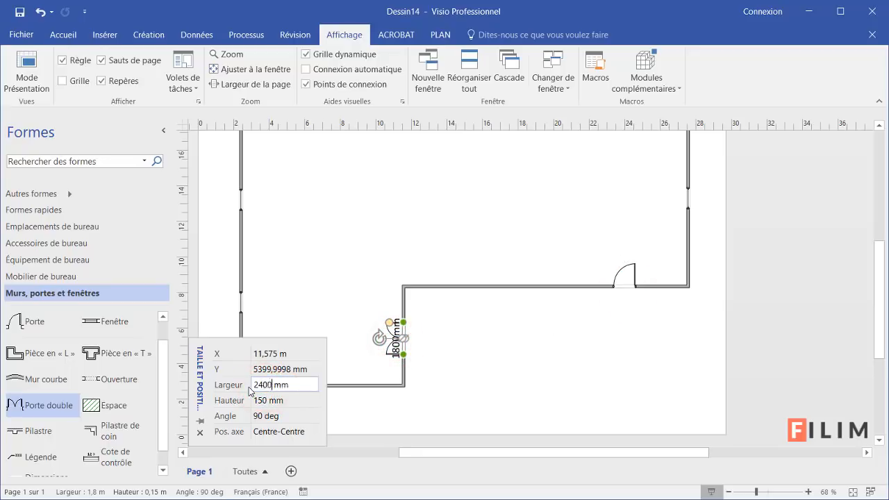
key("Return")
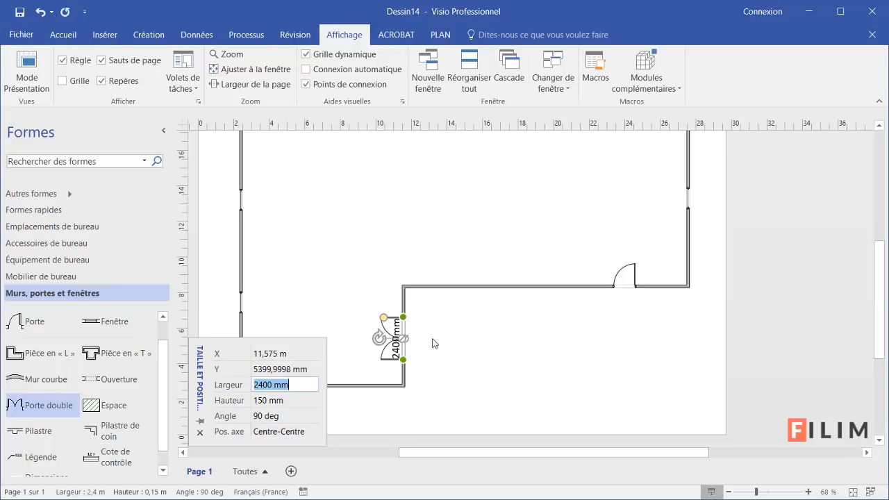
left_click(442, 319)
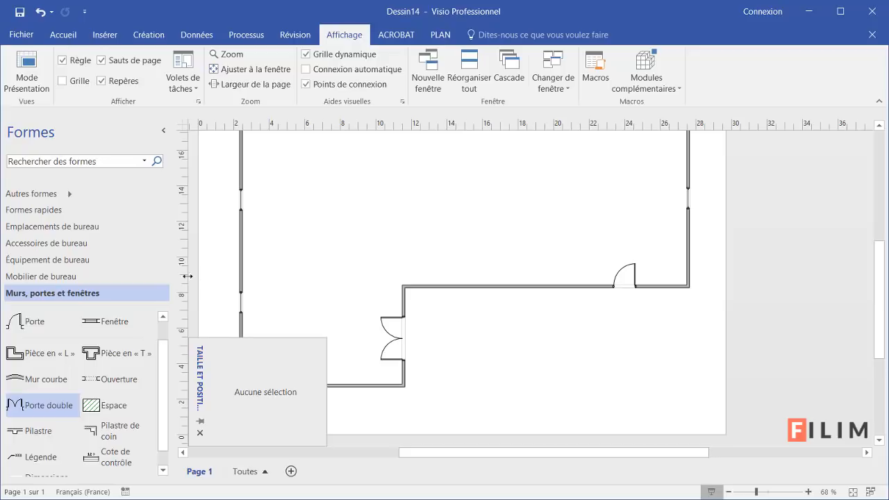
Place a Meuble de rangement rotated to -90 deg against the upper wall, between the middle and right windows, about 2,09 m long and 0,51 m deep
left_click(52, 279)
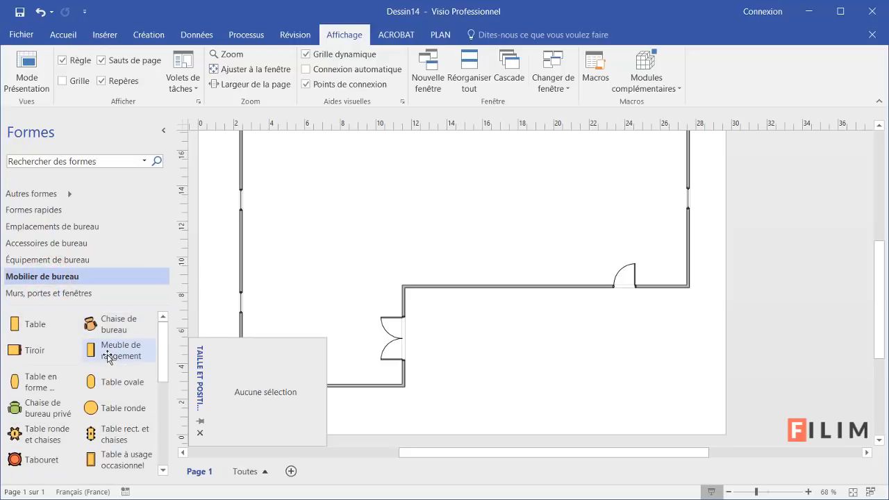
scroll(375, 308, "up", 3)
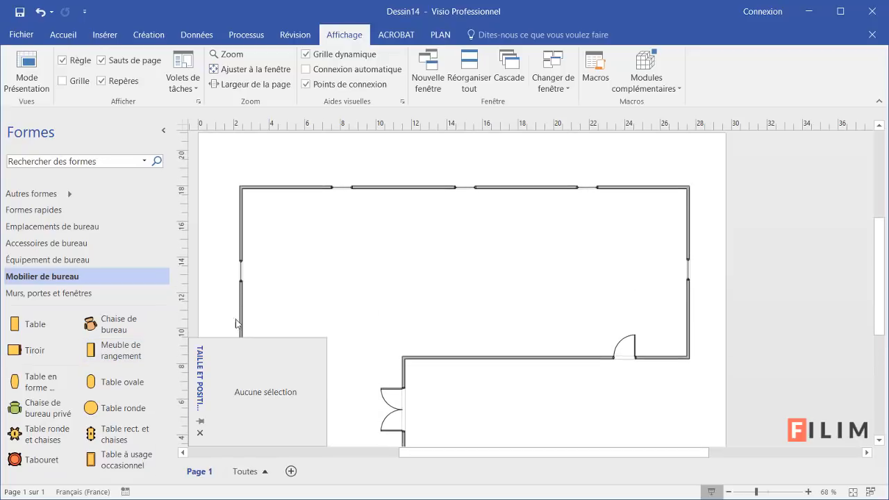
left_click_drag(101, 352, 521, 217)
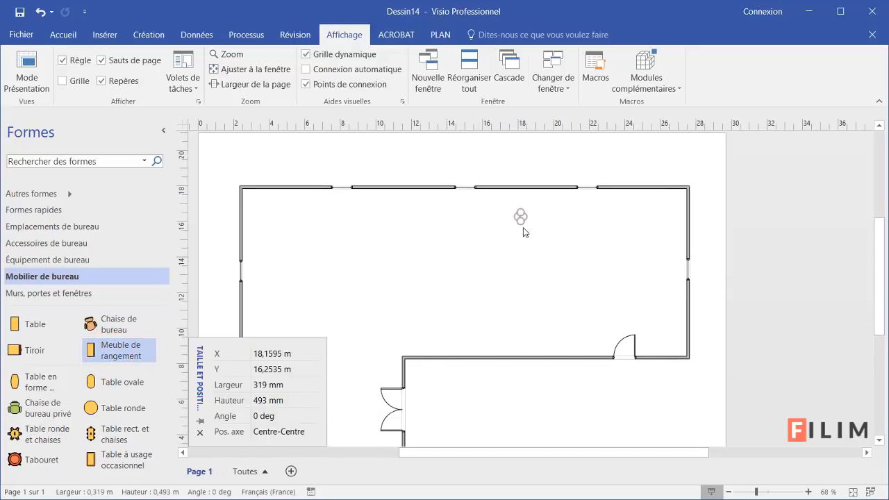
scroll(529, 225, "up", 5)
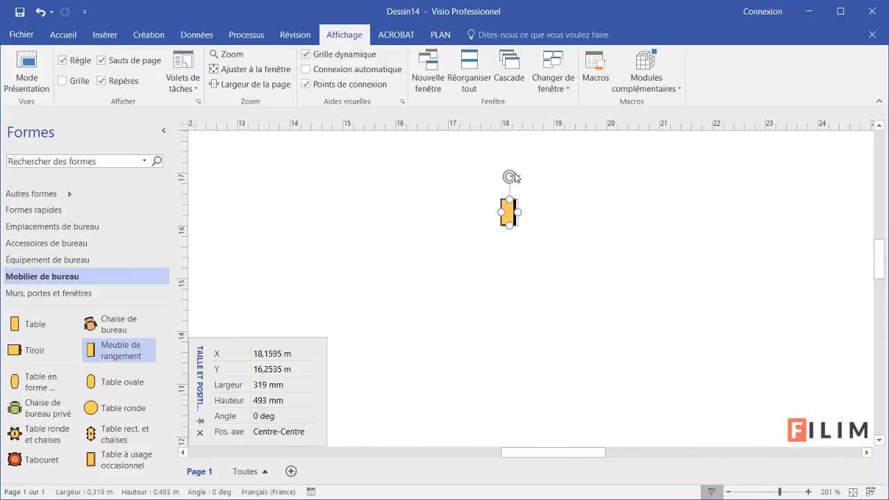
scroll(516, 178, "up", 2)
left_click_drag(512, 246, 607, 284)
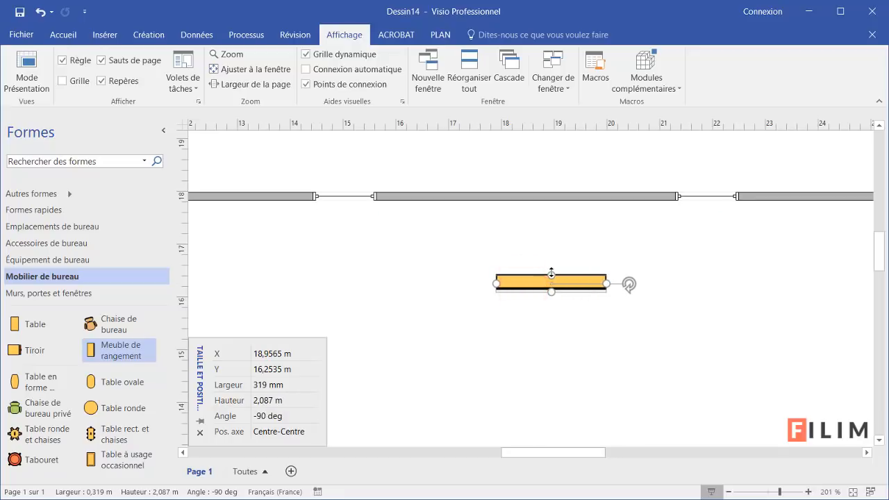
left_click_drag(551, 274, 453, 204)
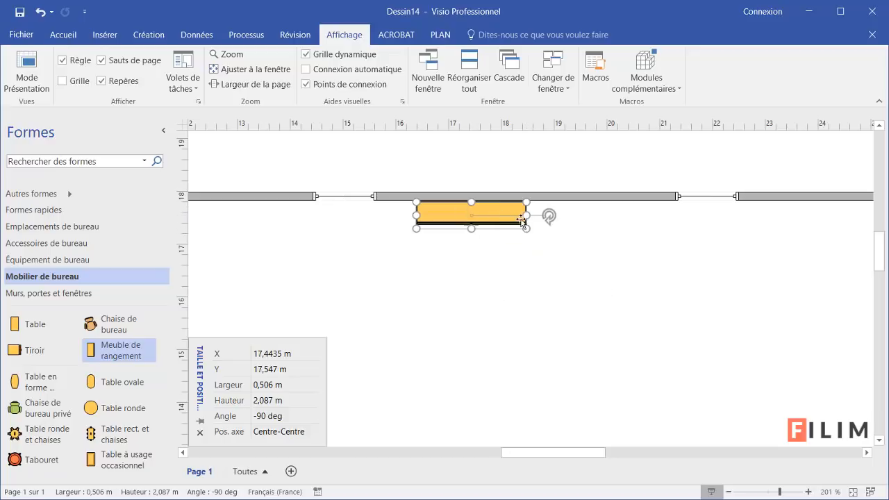
Stretch the storage unit on the upper wall to 4,4 m long and 0,8 m deep
left_click_drag(528, 217, 648, 222)
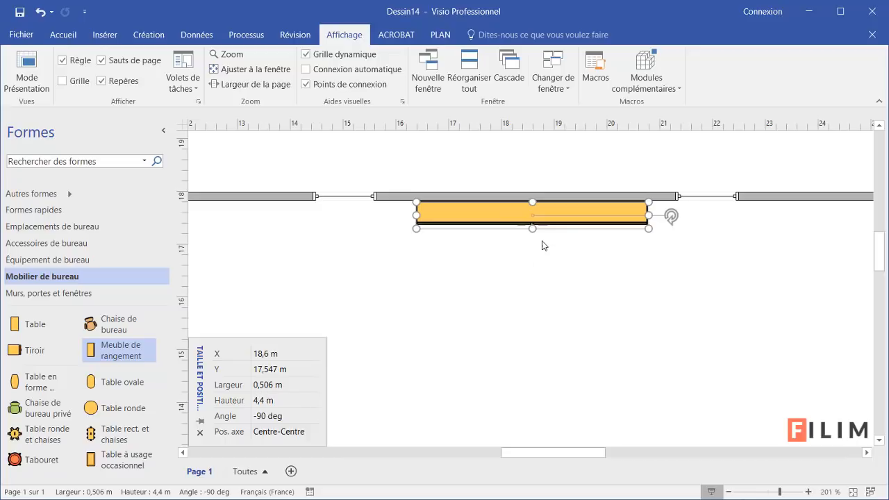
left_click_drag(533, 230, 530, 246)
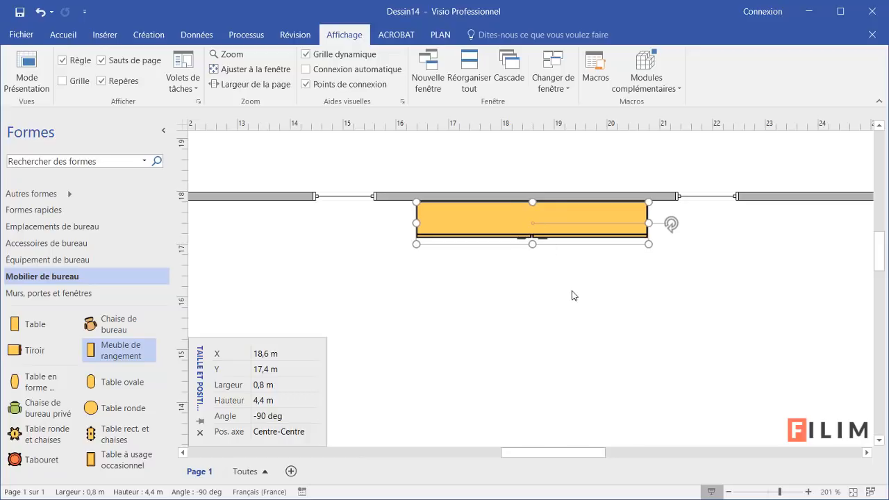
scroll(618, 343, "down", 5)
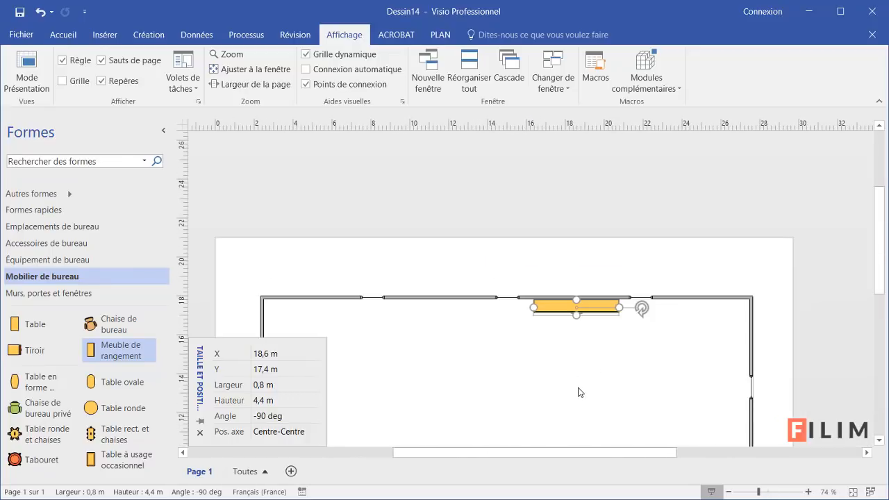
left_click(578, 347)
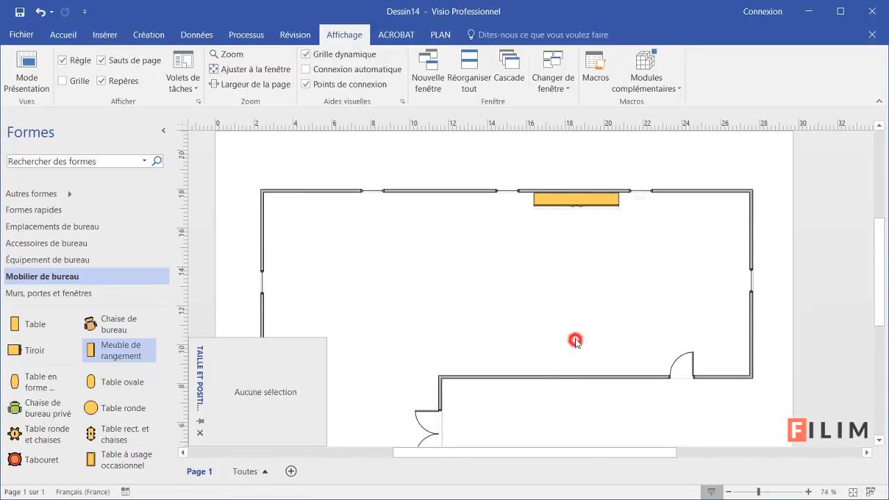
Copy the storage unit, rotate the copy to 180 deg against the right wall at X 27,1 m, and shorten it to 2,4 m
left_click(598, 200)
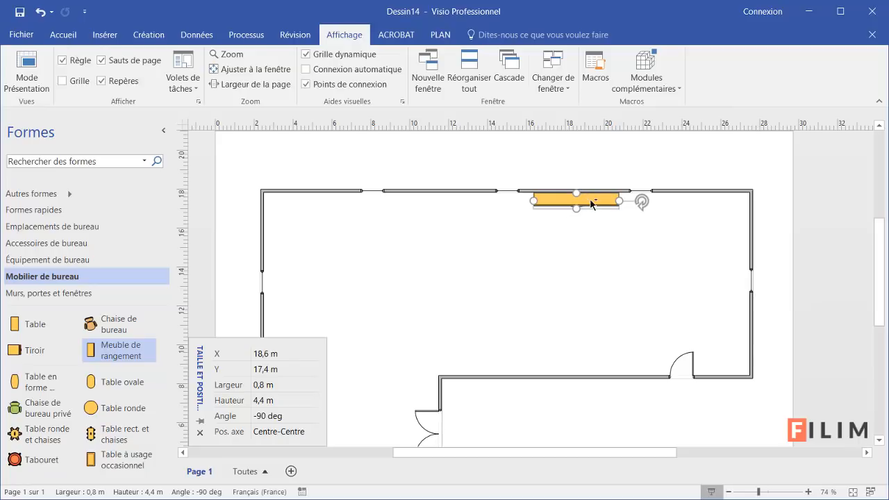
left_click_drag(593, 202, 692, 384)
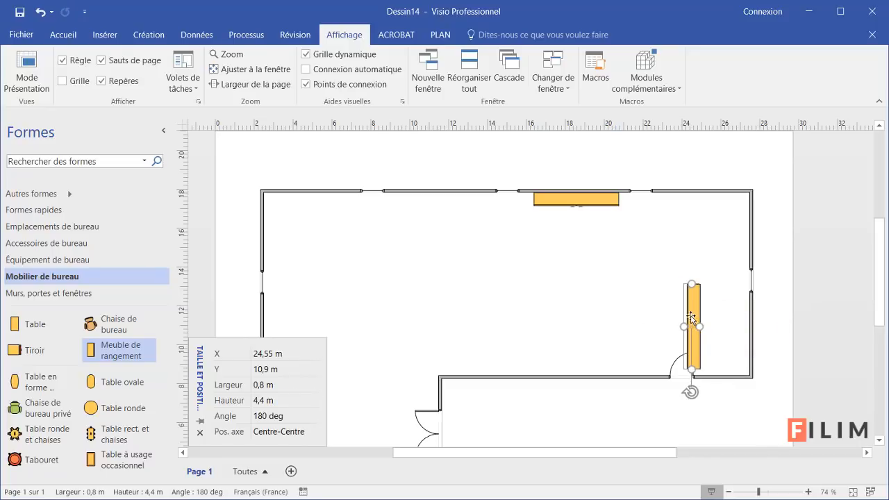
left_click_drag(692, 317, 739, 325)
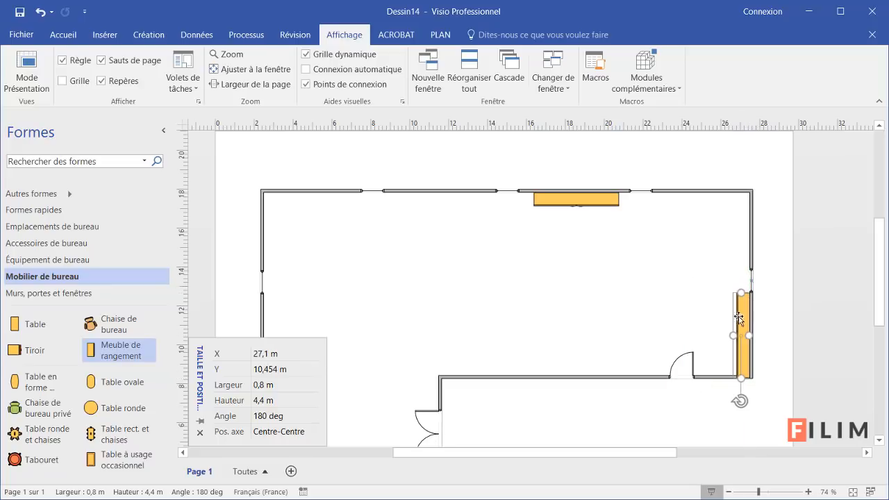
left_click_drag(742, 293, 741, 332)
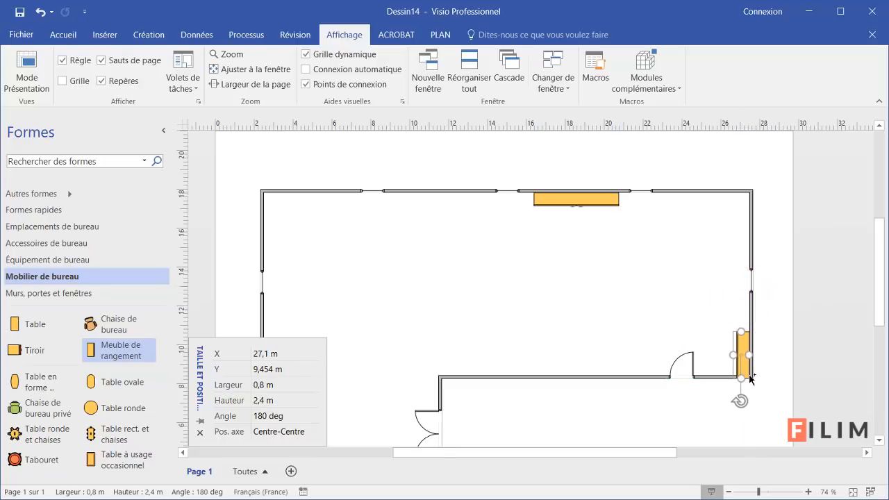
Align the copied storage unit with the inner faces of the lower-right room corner, at X 27,1 m and Y 9,6 m
scroll(748, 379, "up", 6)
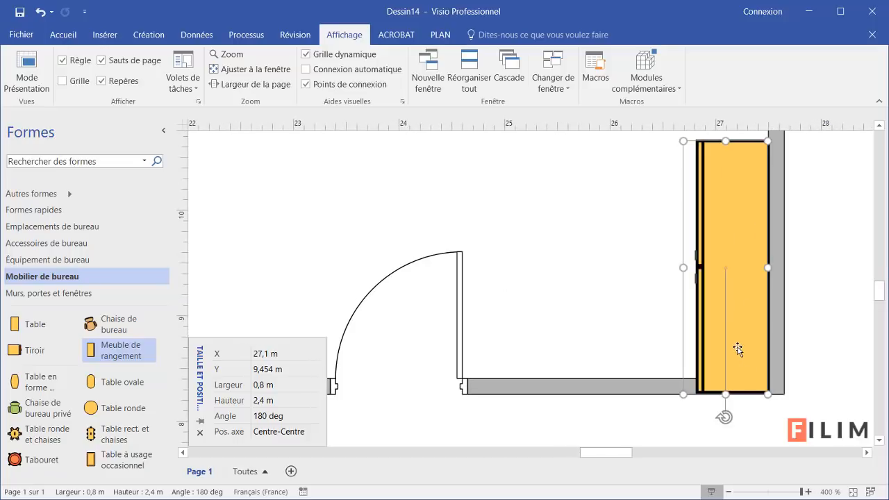
left_click(737, 348)
left_click_drag(729, 326, 733, 332)
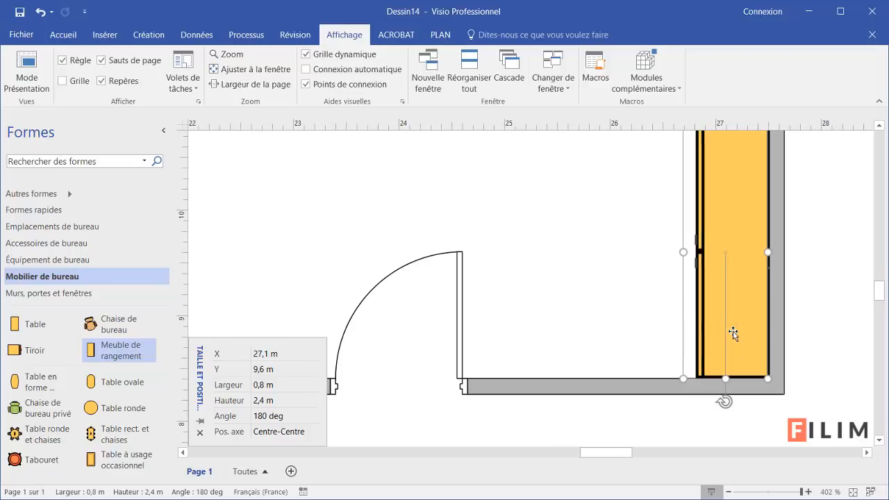
left_click(680, 329)
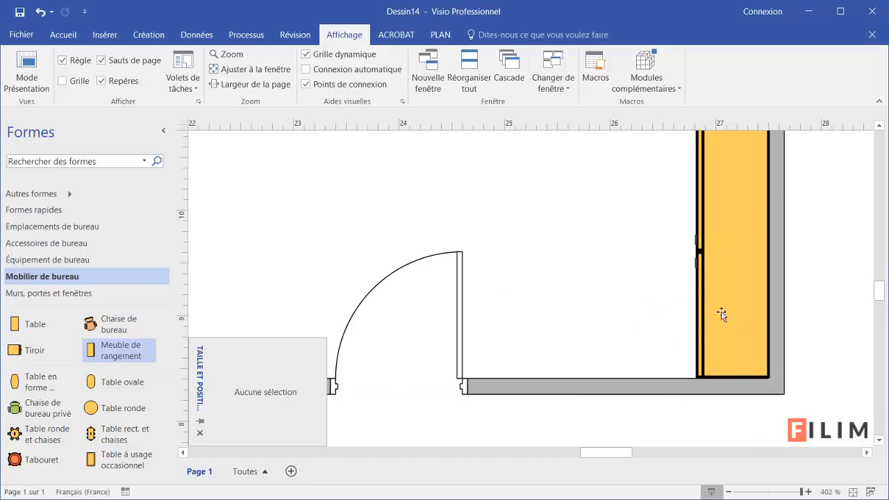
scroll(721, 316, "down", 5)
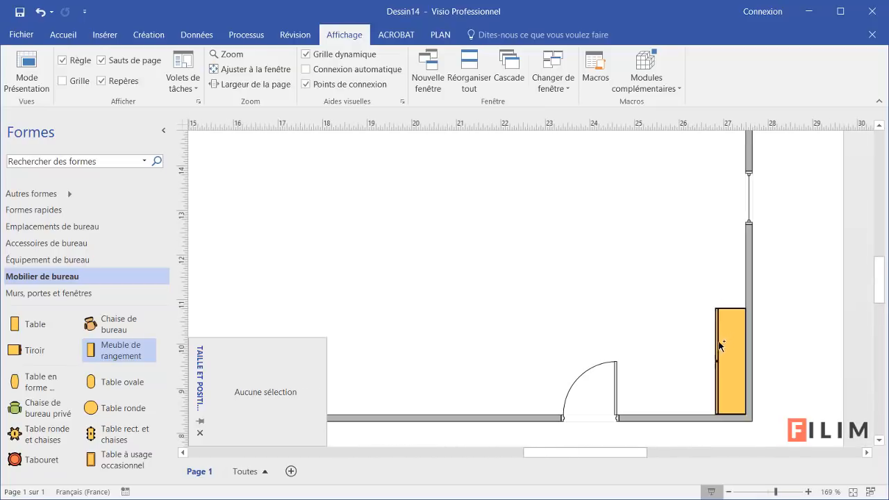
scroll(723, 364, "up", 5)
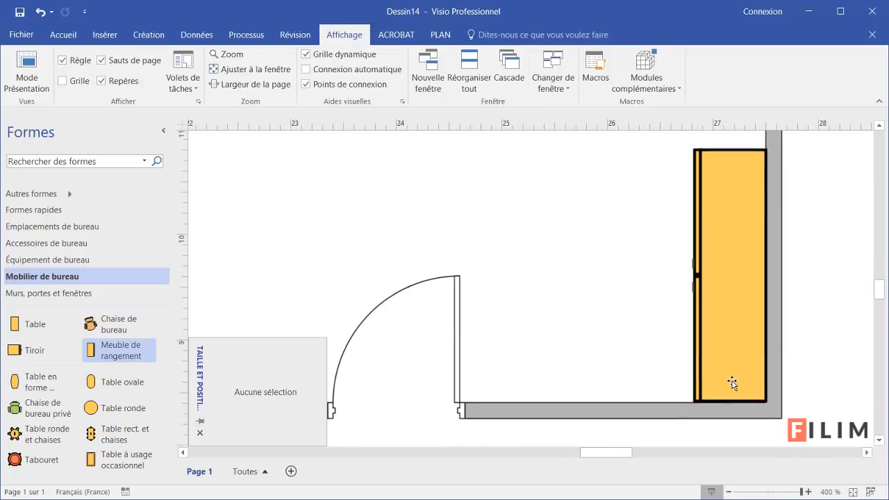
scroll(725, 379, "down", 6)
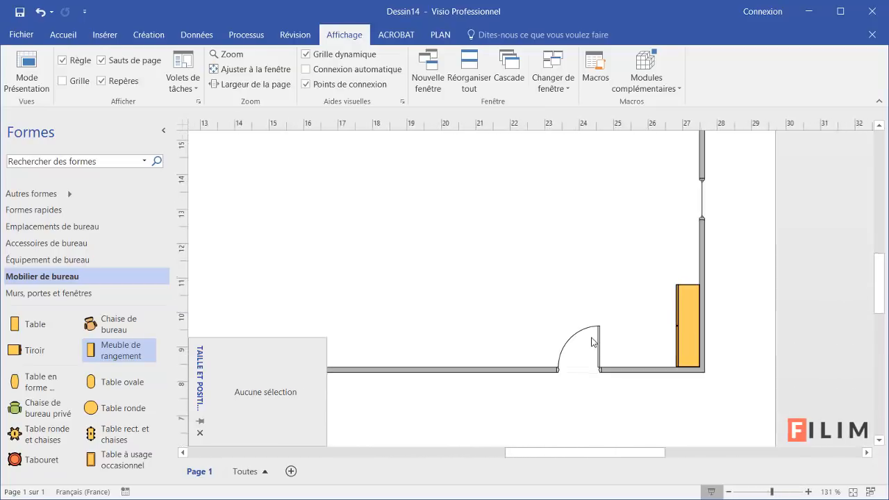
scroll(544, 330, "up", 1)
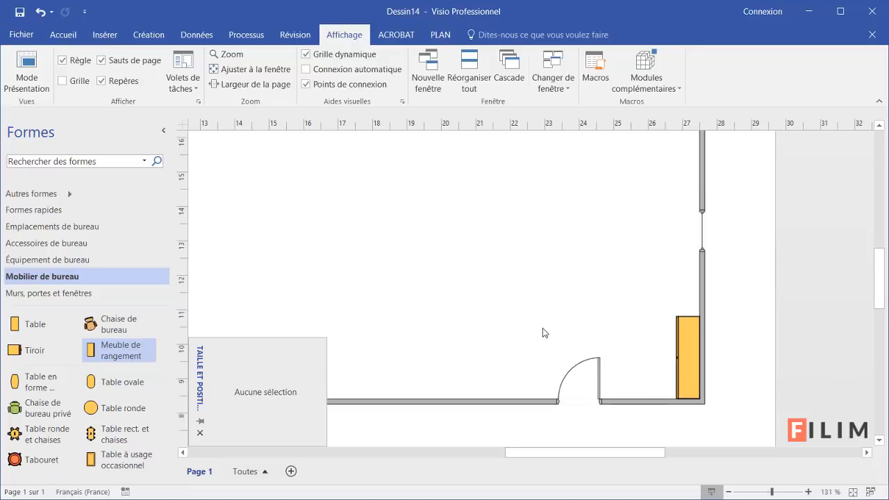
Lengthen the corner storage unit upward along the right wall to 3,2 m
left_click(681, 342)
left_click_drag(686, 320, 685, 291)
scroll(556, 324, "down", 2)
scroll(556, 325, "down", 2)
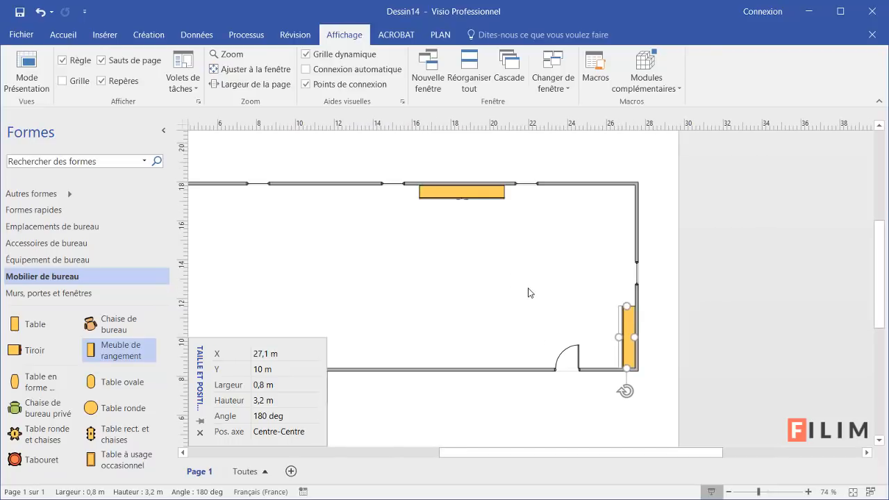
Copy the upper storage unit, rotate the copy to 90 deg, and move it to the inner horizontal wall beside the single door
left_click_drag(531, 453, 507, 453)
left_click_drag(504, 193, 519, 334)
left_click_drag(597, 339, 444, 336)
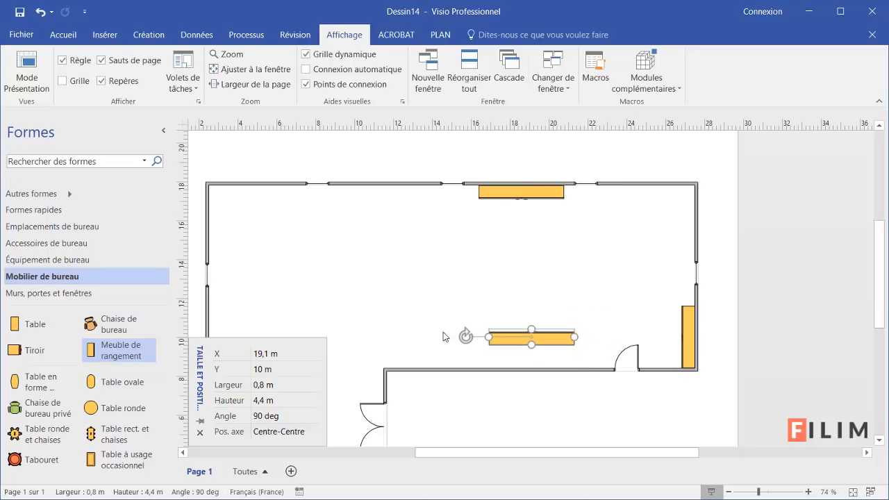
left_click_drag(517, 345, 544, 361)
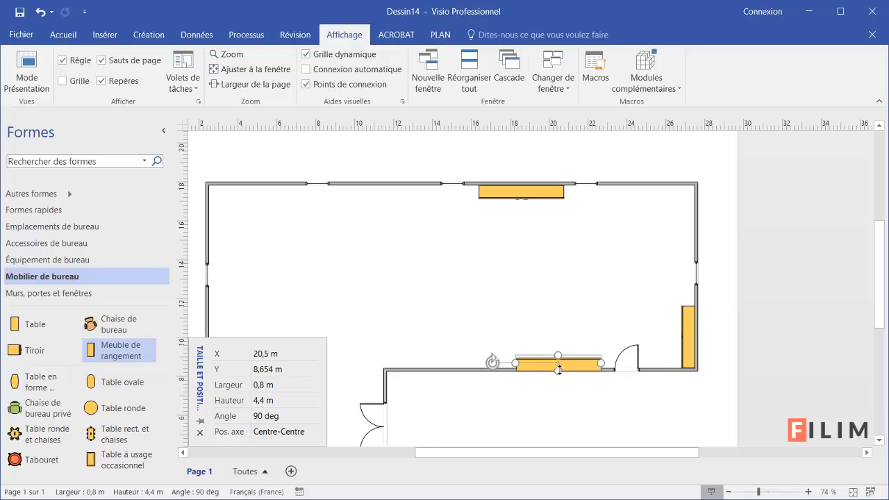
Align the copied unit with the inner horizontal wall's face at Y 8,8 m and lengthen it leftward to about 7,53 m
scroll(561, 362, "up", 3, "ctrl")
left_click_drag(614, 363, 621, 357)
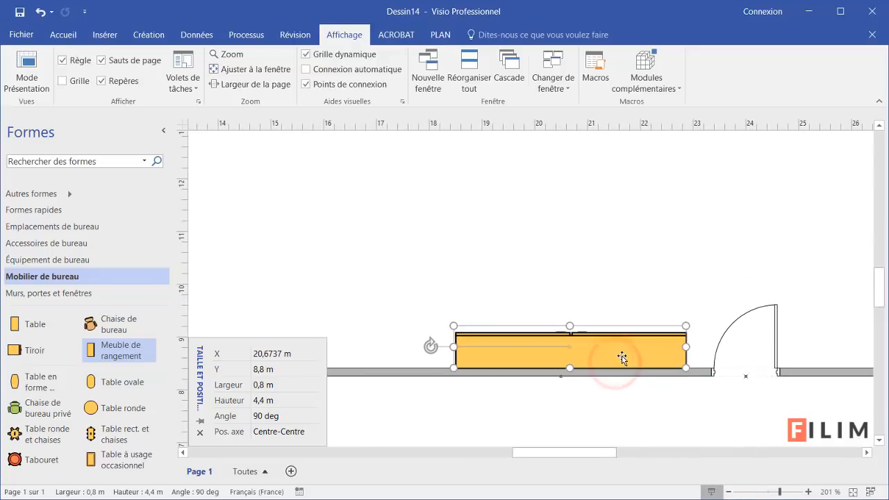
left_click_drag(526, 353, 508, 353)
scroll(455, 358, "down", 2, "ctrl")
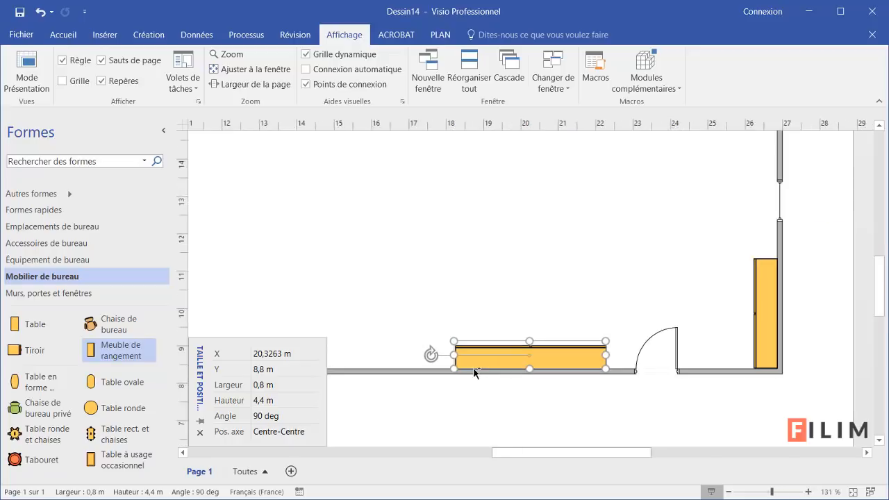
left_click_drag(437, 357, 347, 357)
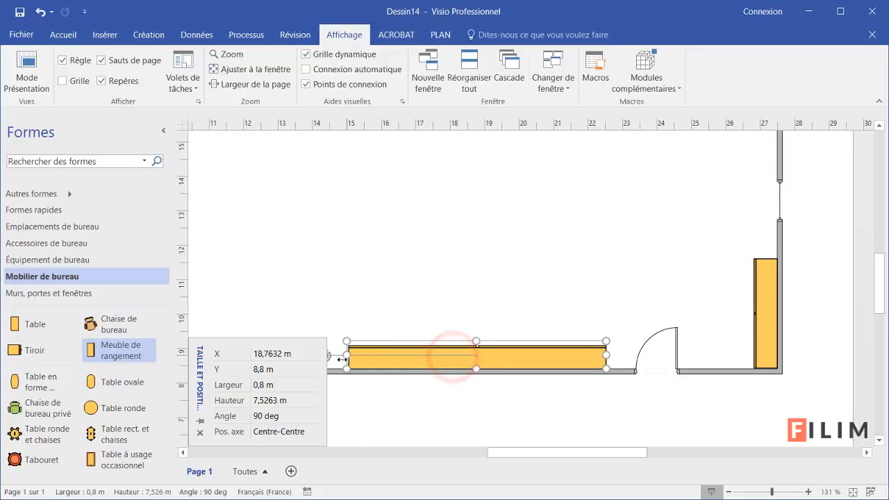
scroll(452, 354, "down", 2, "ctrl")
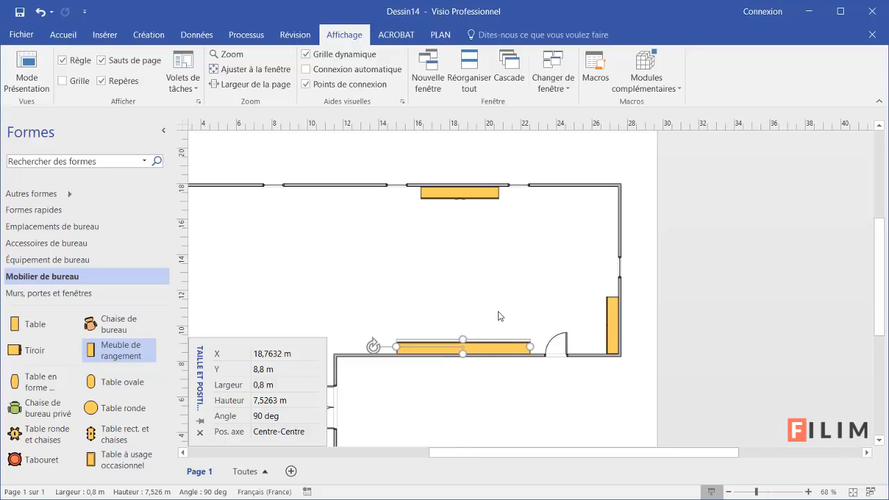
Place a small L-shaped workstation (Petite station de travail en L) near the room's upper-right corner and rotate it to 180 deg
left_click(40, 261)
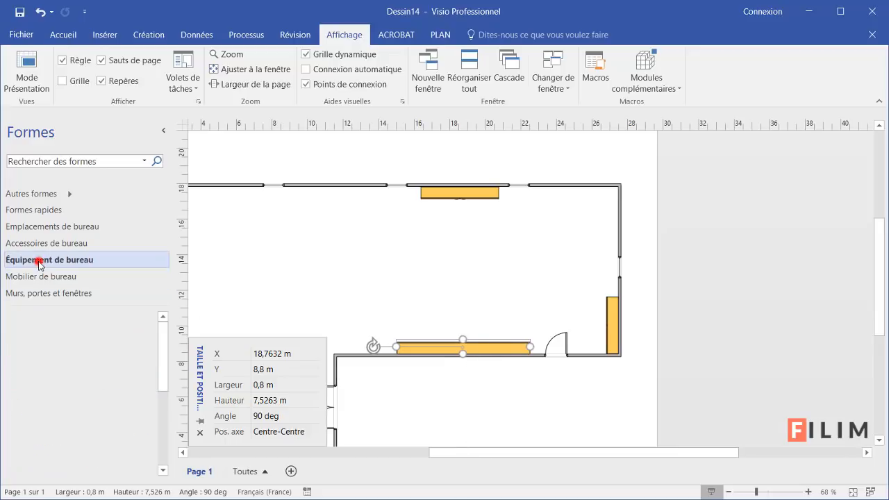
left_click(49, 243)
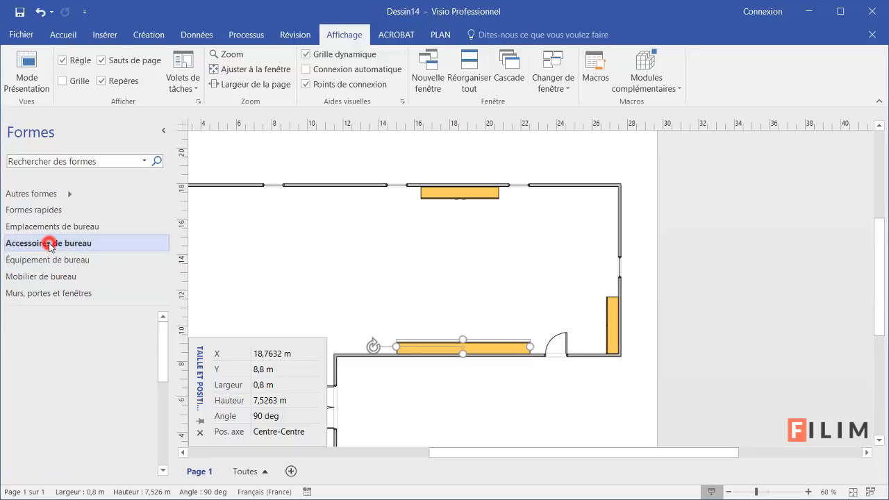
left_click(66, 226)
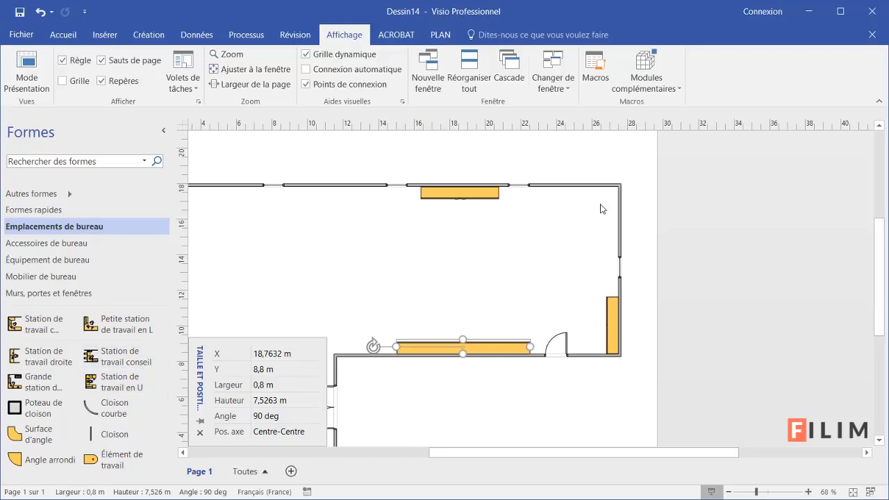
left_click(40, 324)
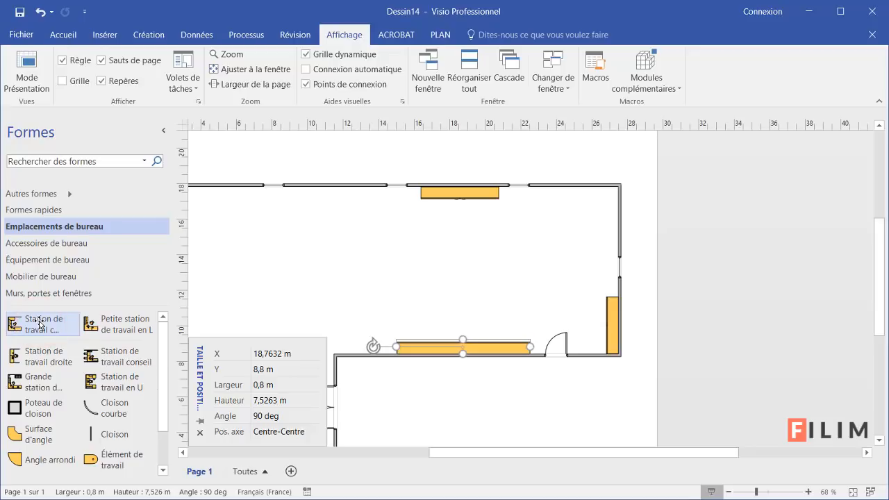
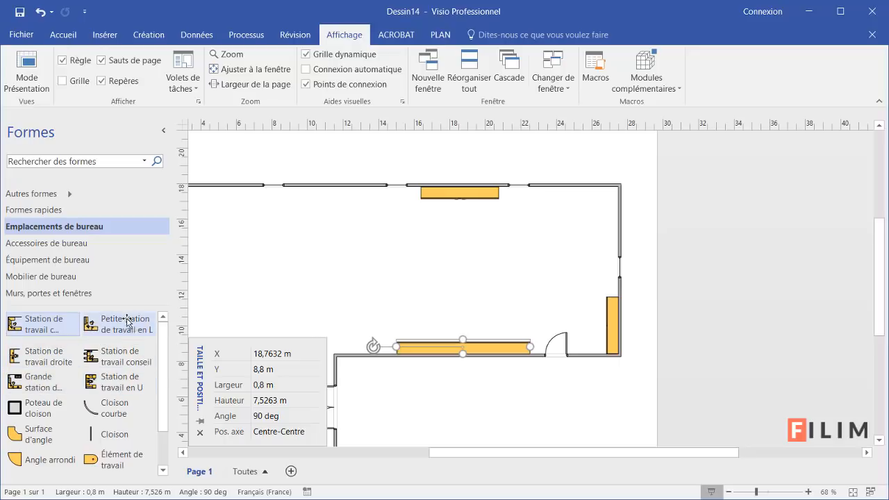
left_click_drag(119, 330, 591, 217)
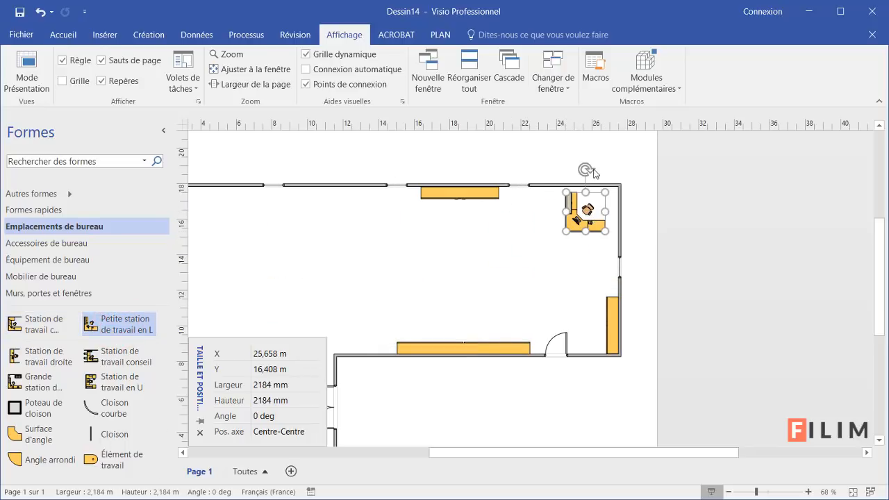
left_click_drag(586, 169, 580, 263)
Move the L-shaped workstation into the upper-right room corner, flush with both inner wall faces at X 26,408 m and Y 16,71 m
scroll(598, 209, "up", 5)
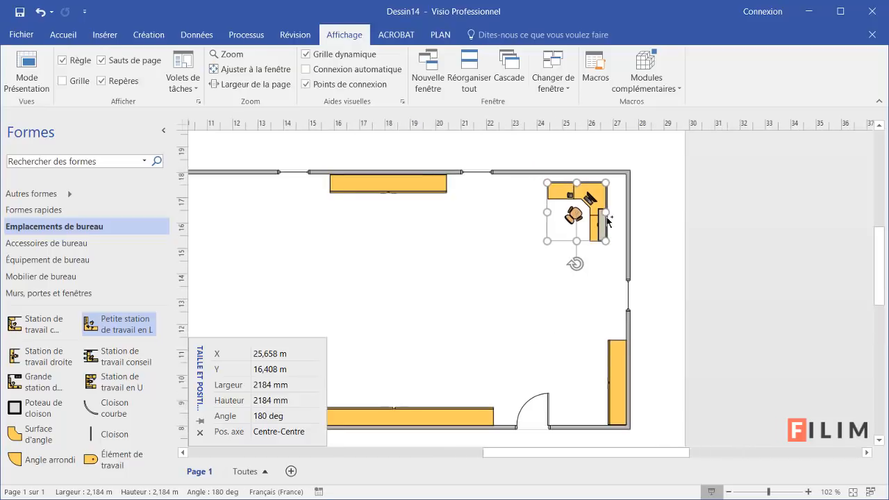
scroll(604, 212, "up", 2)
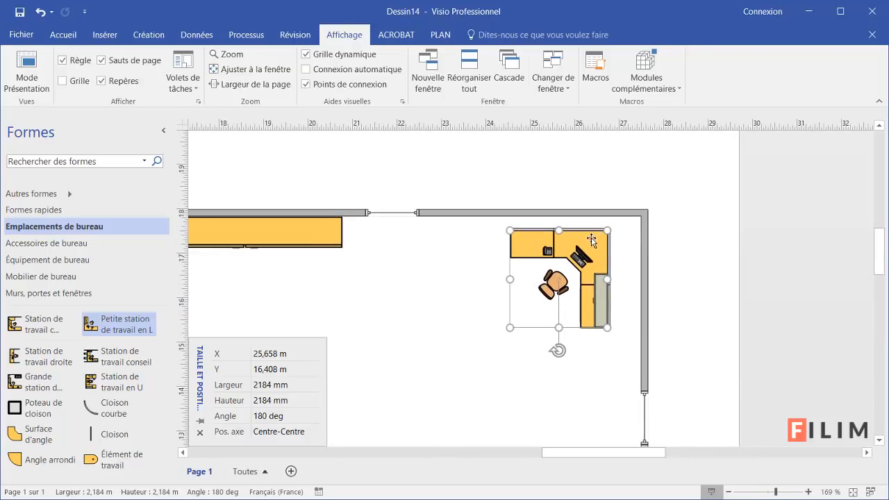
left_click_drag(593, 239, 626, 225)
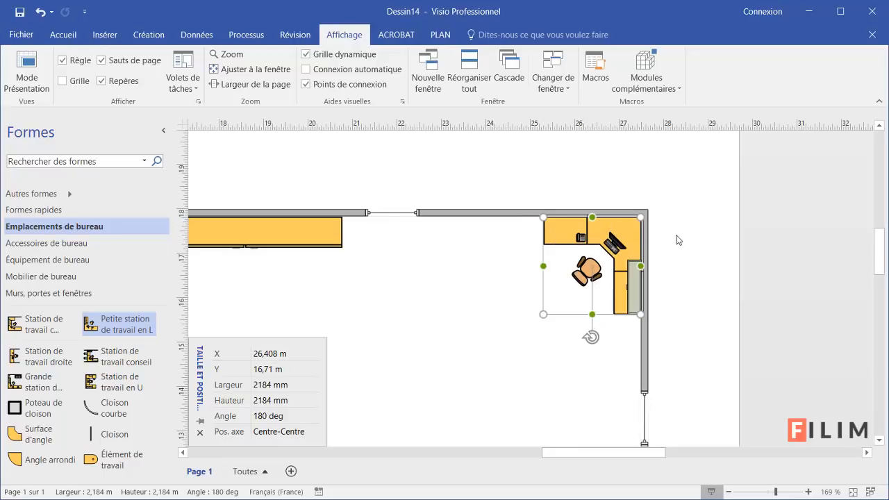
left_click(676, 237)
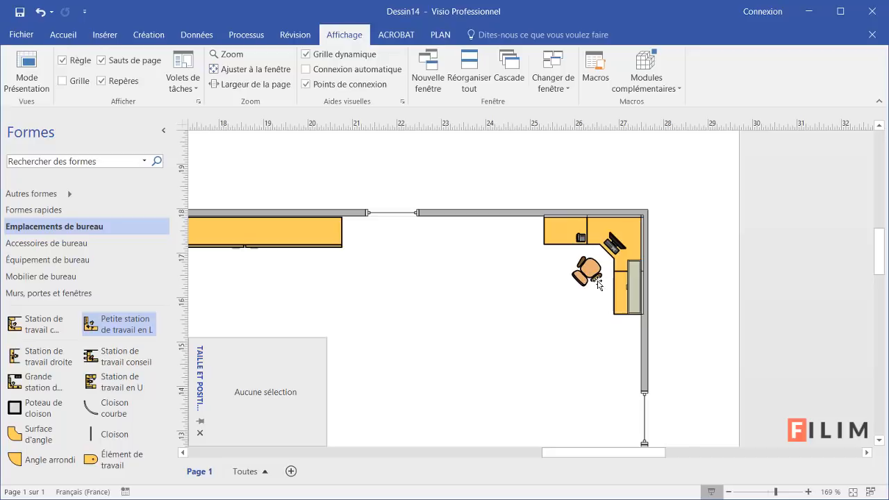
Place a straight workstation (Station de travail droite) in the room below the L-shaped one and rotate it to 180 deg
scroll(535, 307, "down", 3)
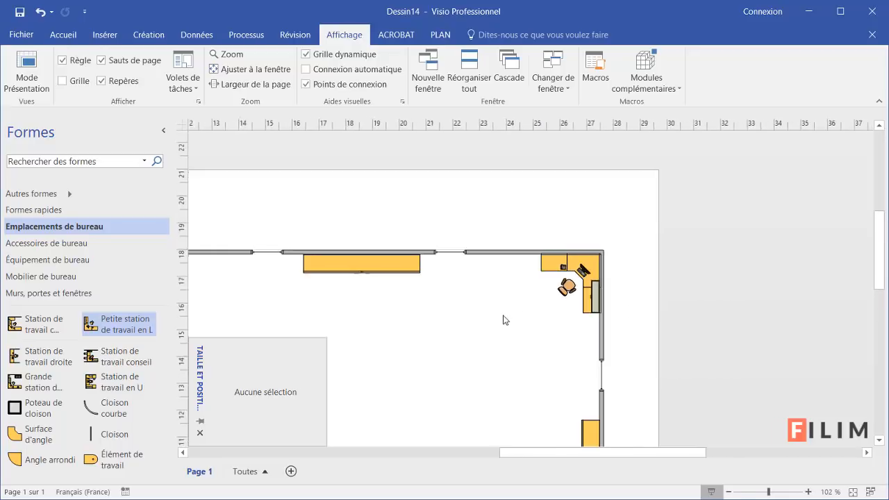
scroll(505, 320, "down", 2)
left_click_drag(648, 457, 601, 460)
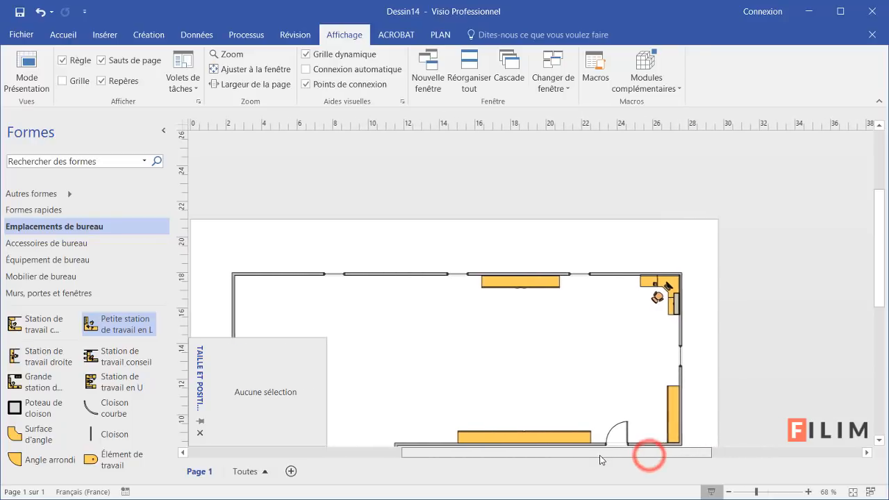
scroll(503, 351, "down", 1)
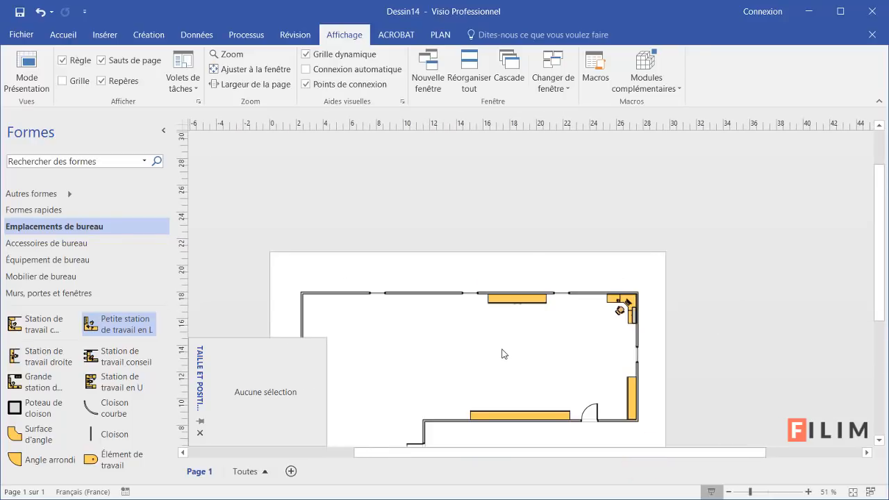
scroll(506, 353, "down", 3)
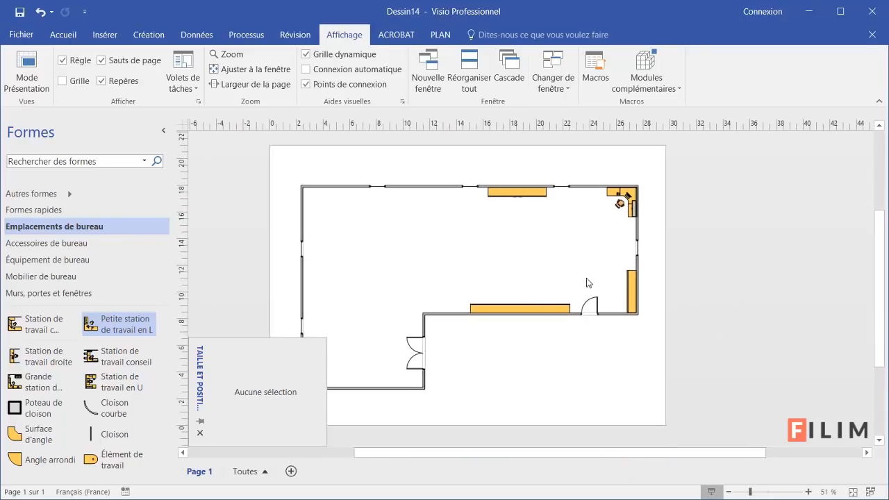
scroll(592, 264, "up", 5)
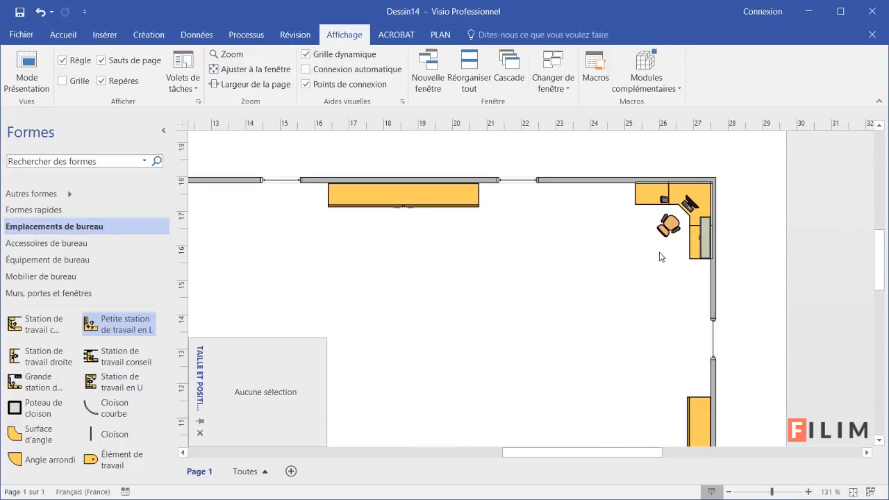
scroll(672, 247, "up", 2)
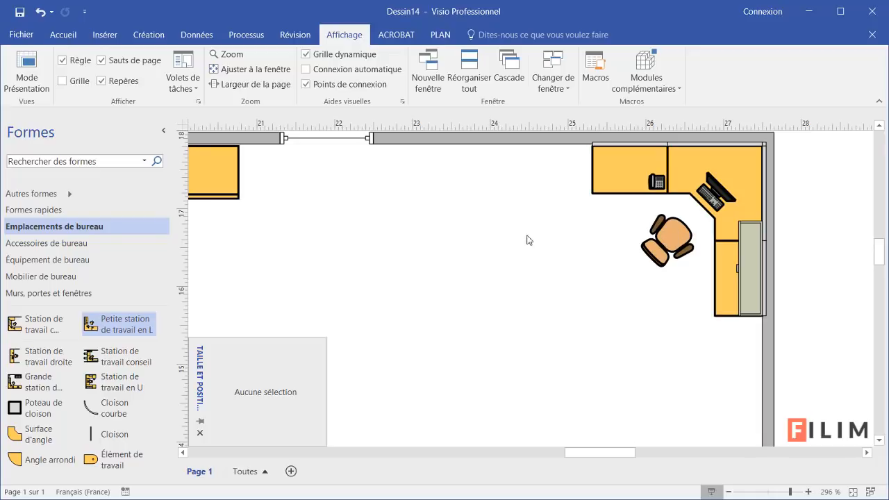
mouse_move(602, 456)
left_mouse_down()
mouse_move(565, 456)
mouse_move(624, 457)
mouse_move(609, 460)
left_mouse_up()
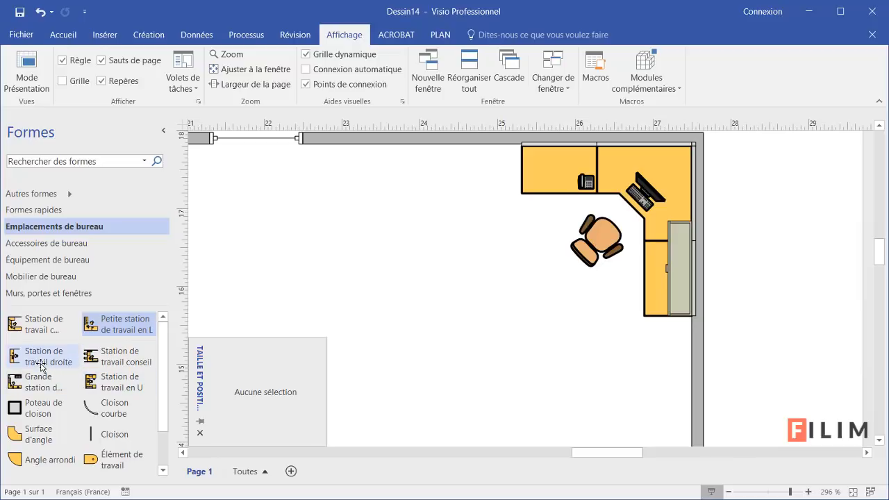
left_click_drag(40, 361, 545, 386)
scroll(545, 386, "down", 2)
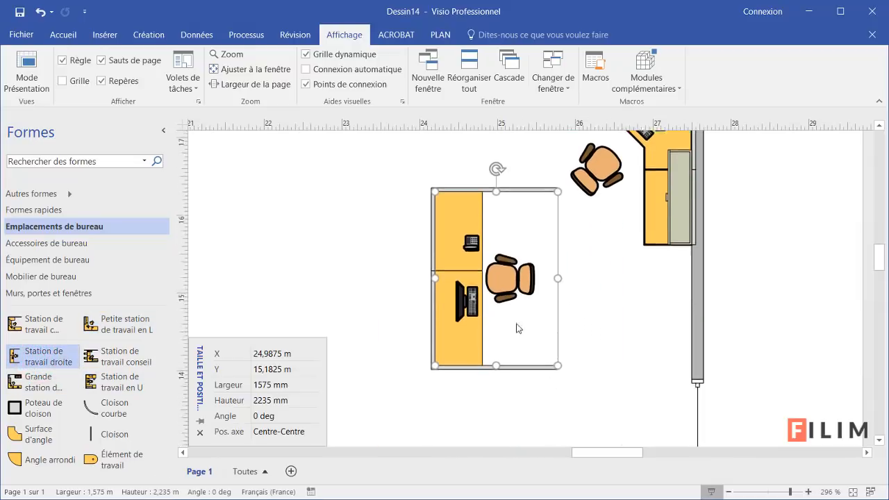
left_click_drag(497, 168, 496, 361)
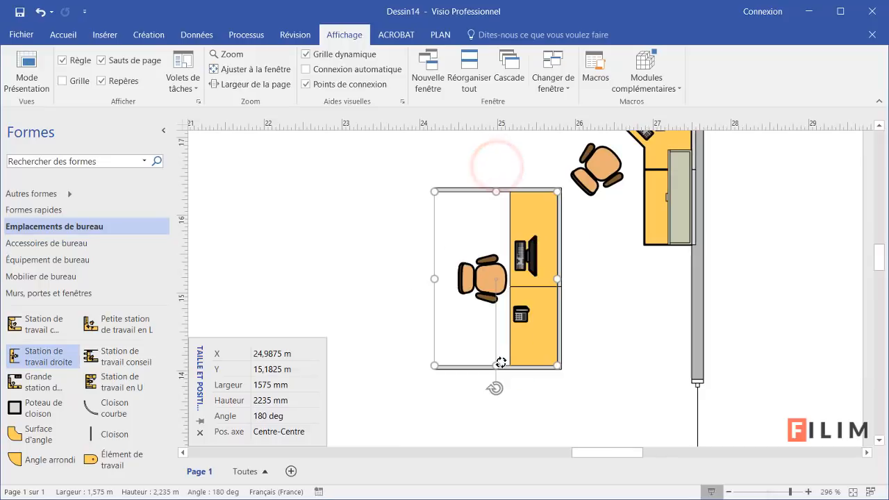
Move the straight workstation against the right wall directly below the L-shaped one, at X 26,7125 m and Y 14,4825 m
left_click_drag(549, 254, 698, 297)
scroll(744, 334, "down", 7)
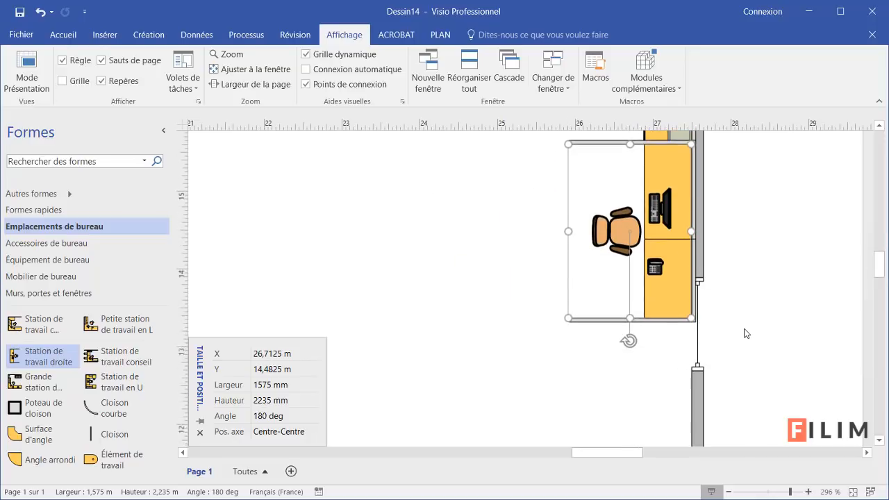
scroll(741, 339, "up", 4)
scroll(740, 337, "up", 2)
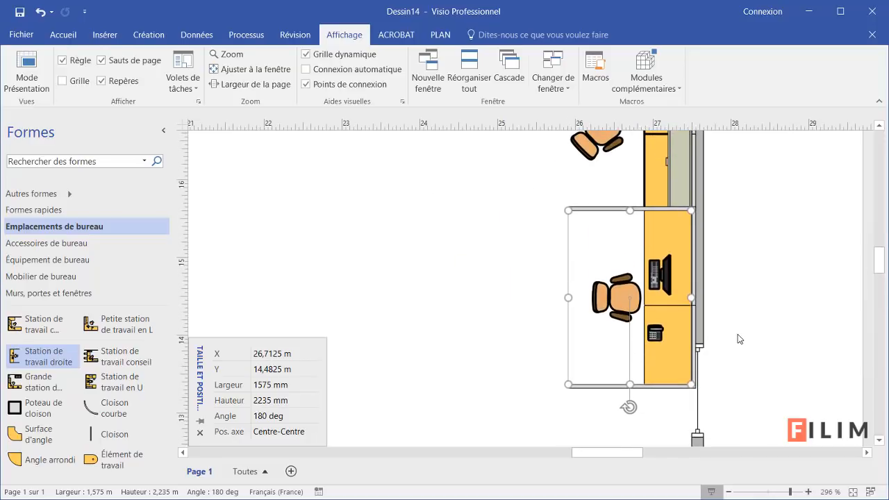
Shorten the straight workstation from its lower edge to 1,7125 m so it ends above the right wall's window
scroll(738, 334, "down", 4, "ctrl")
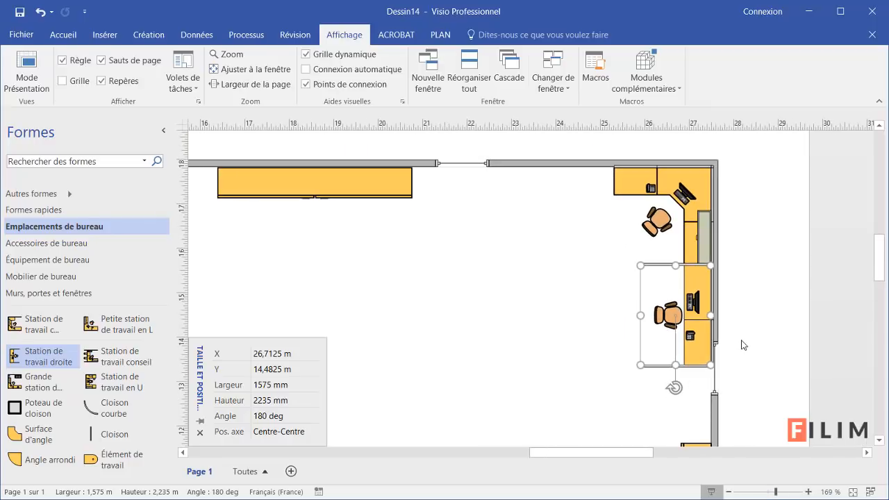
left_click_drag(678, 364, 675, 341)
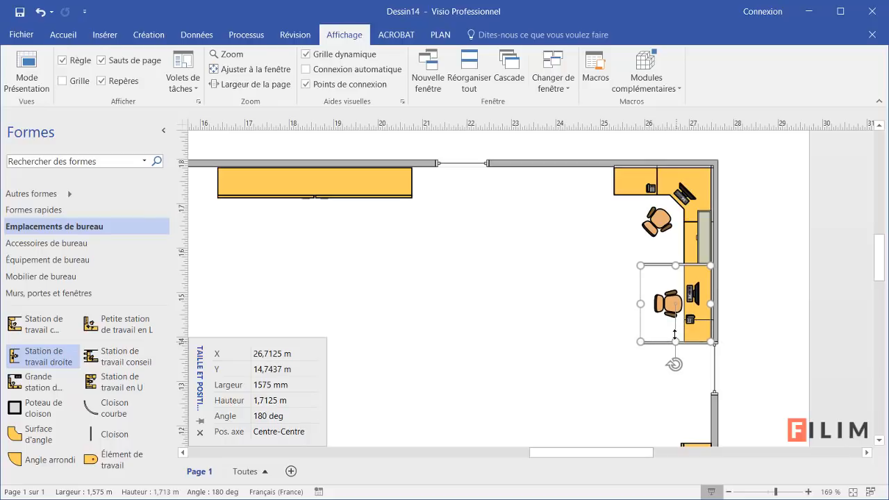
left_click(757, 299)
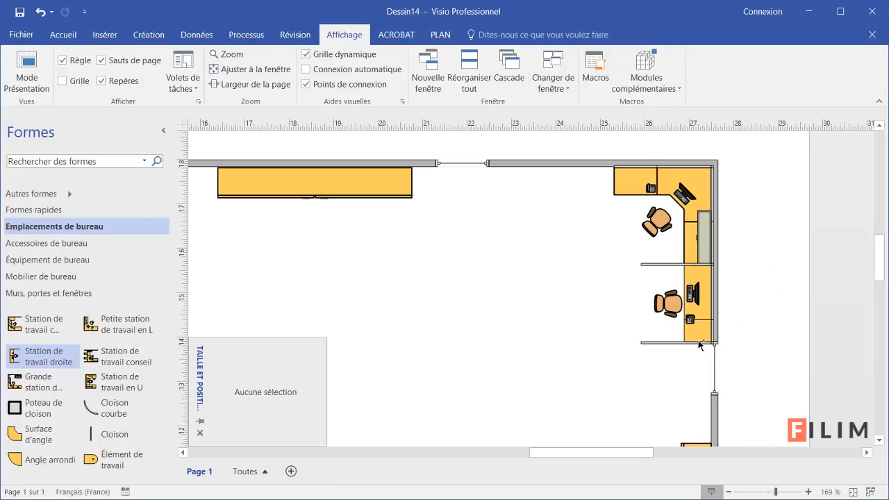
scroll(699, 341, "up", 5, "ctrl")
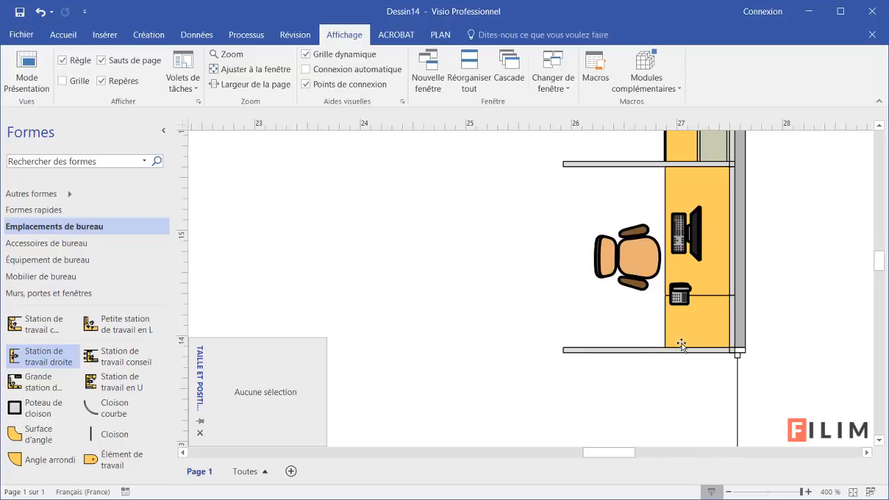
scroll(625, 278, "up", 1)
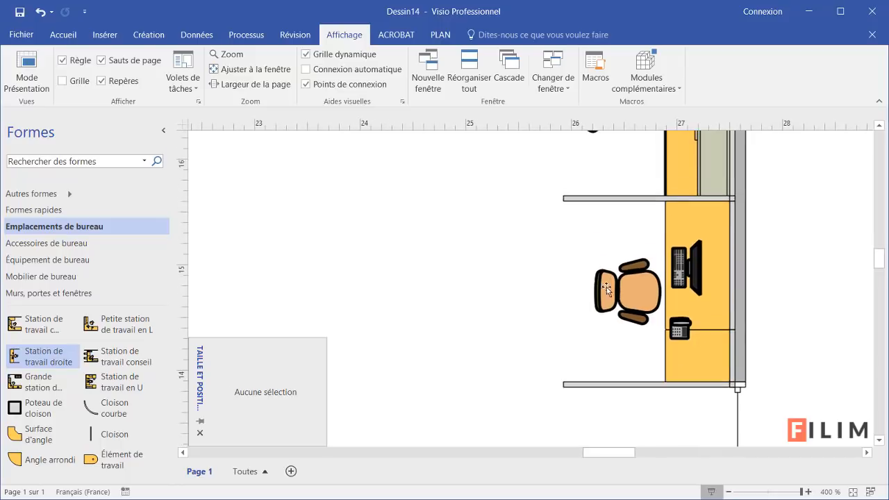
left_click(611, 202)
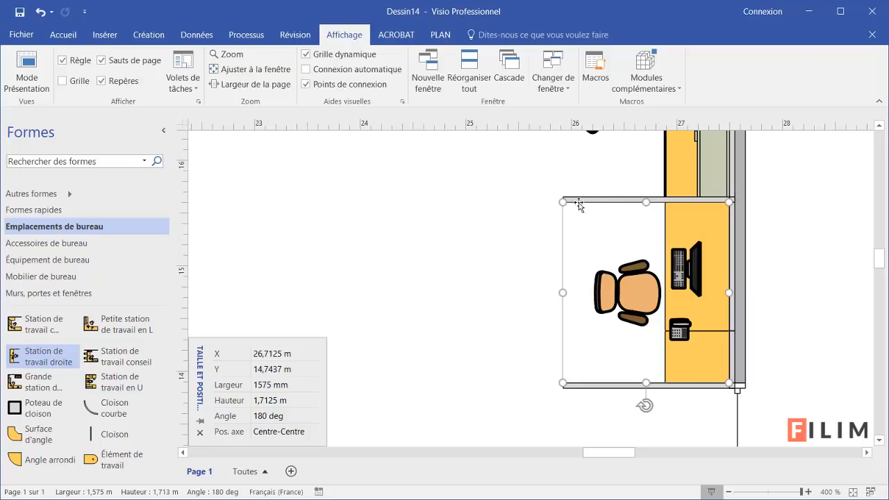
left_click(531, 213)
left_click(584, 201)
left_click(612, 202)
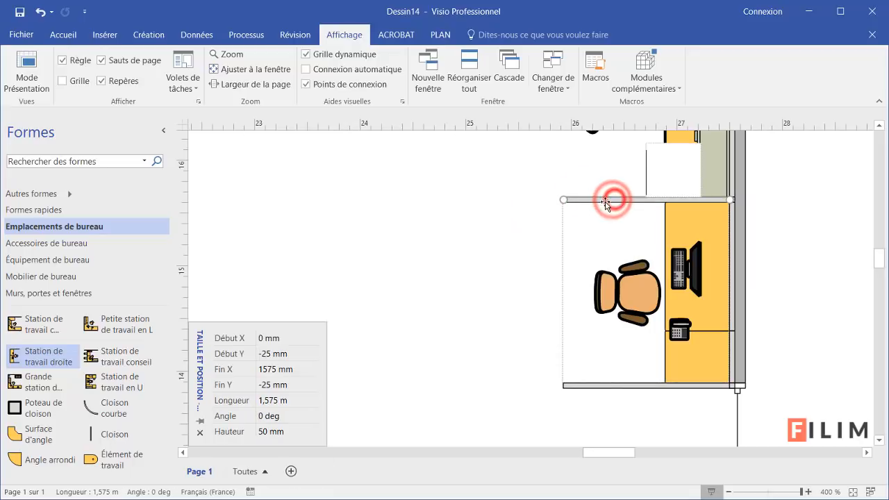
left_click(540, 208)
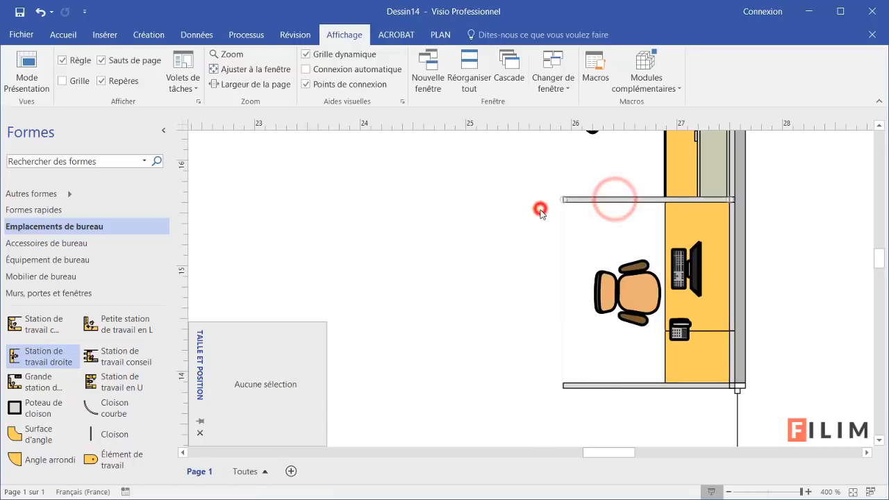
Ungroup the straight workstation, accepting that its link to the master shape is broken
left_click(681, 224)
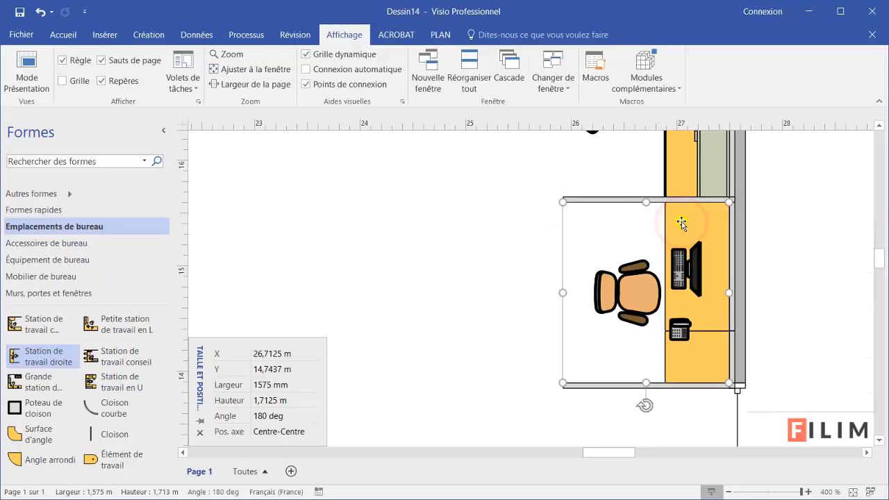
right_click(681, 224)
left_click(882, 299)
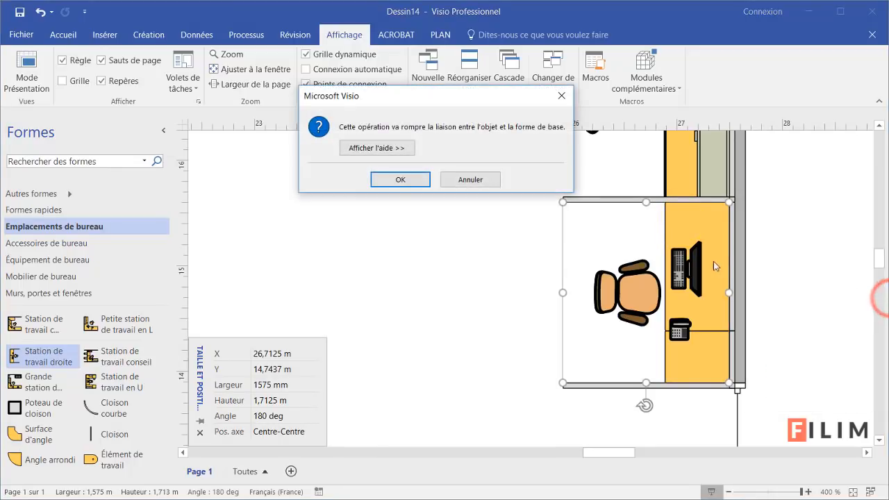
left_click(408, 180)
left_click(508, 229)
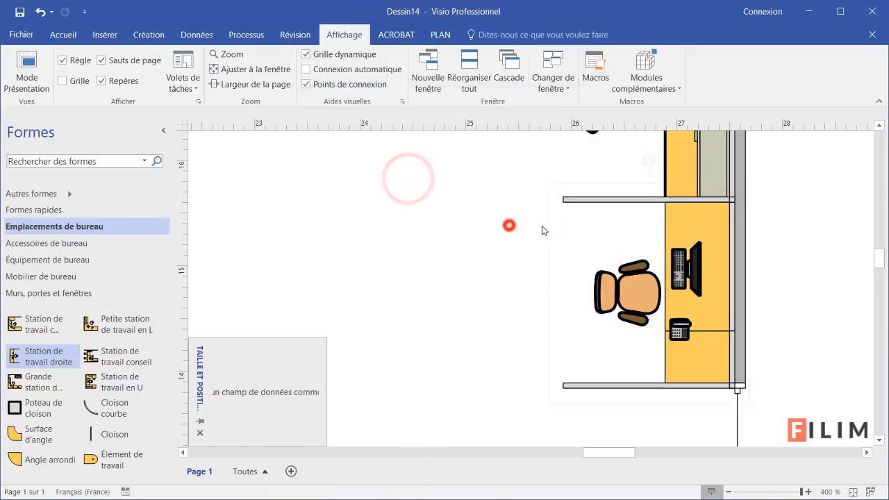
Delete the upper and lower horizontal partitions of the ungrouped straight workstation
left_click(607, 200)
key("Delete")
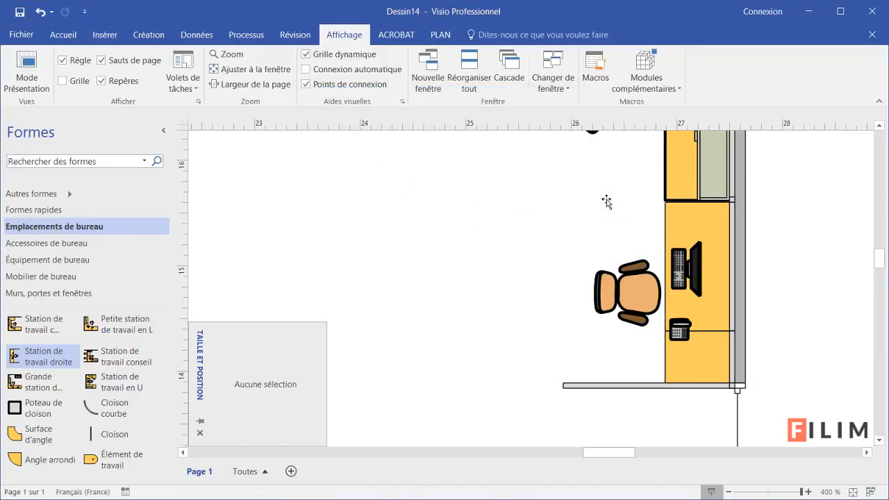
left_click(636, 385)
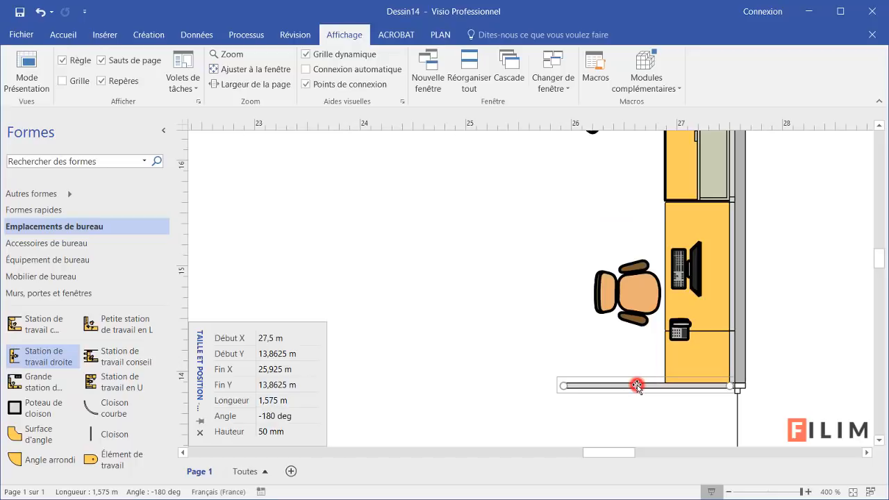
key("Delete")
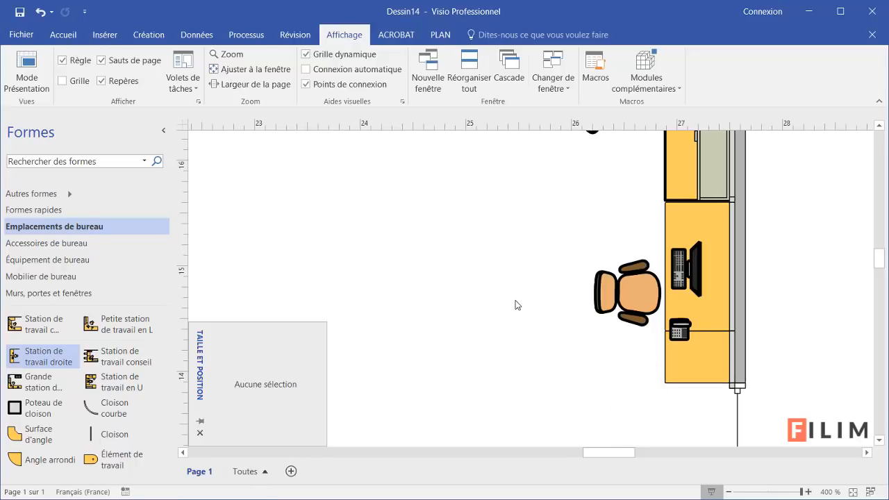
Select the main desk surface of the ungrouped straight workstation, below the L-shaped one along the room's right wall
scroll(516, 304, "down", 4)
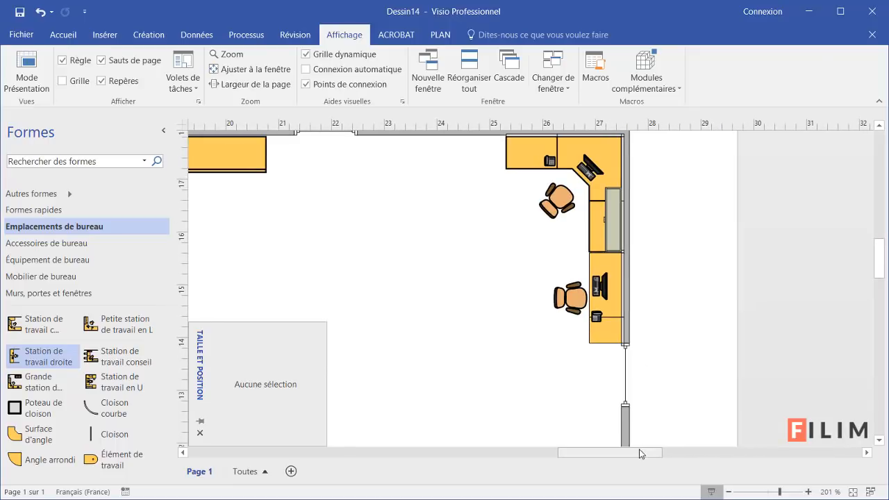
left_click_drag(639, 451, 604, 454)
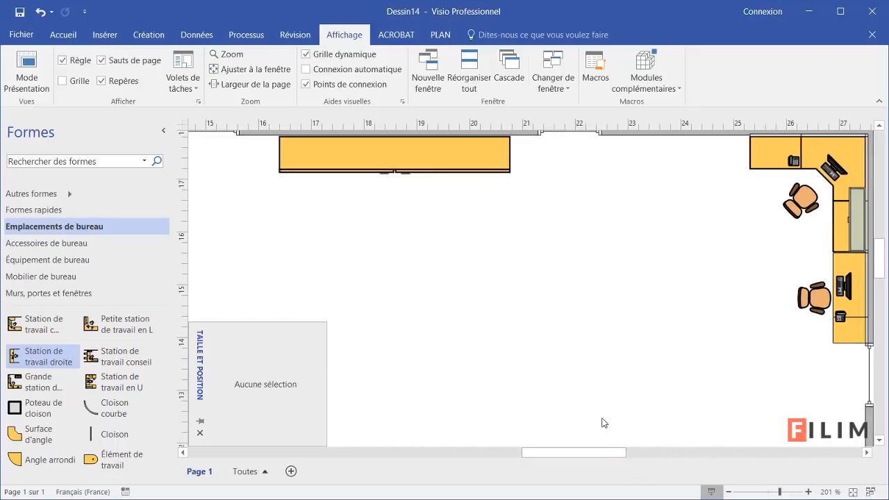
scroll(608, 350, "down", 1)
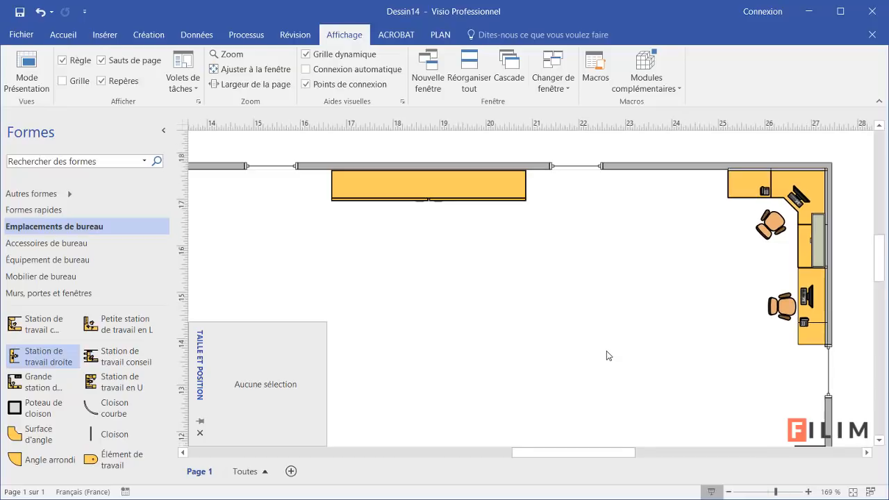
scroll(604, 358, "down", 3)
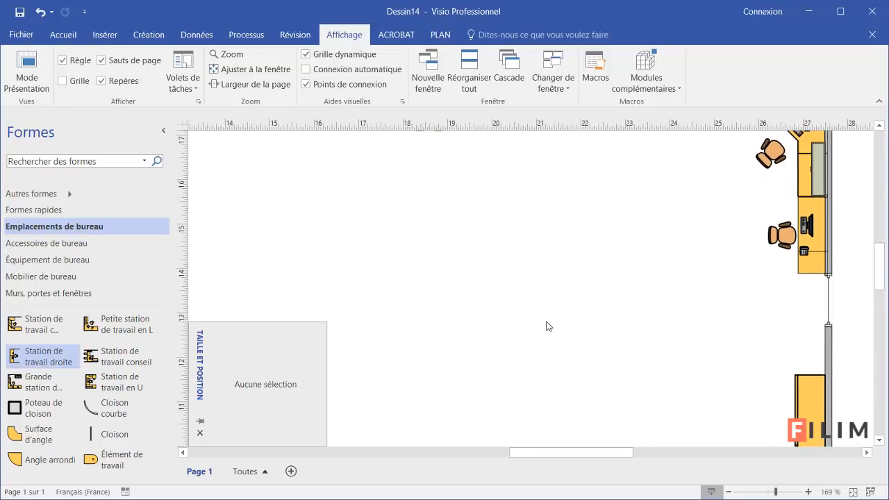
scroll(542, 313, "down", 3)
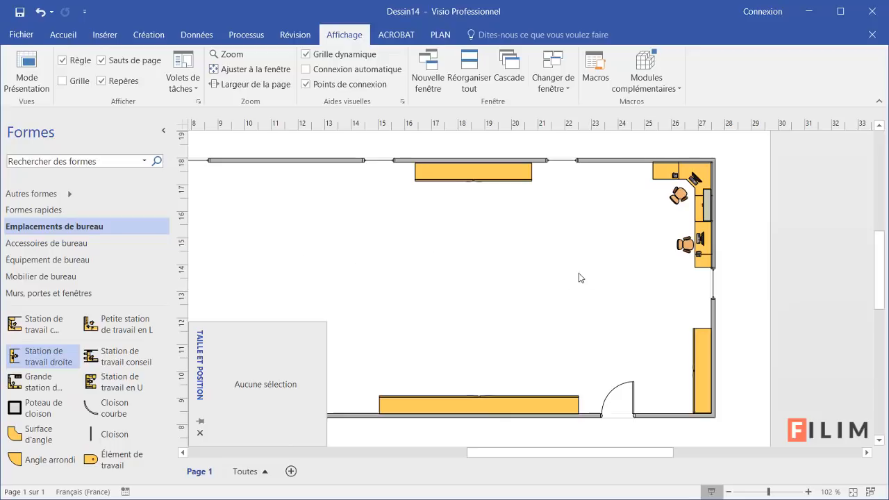
left_click(707, 250)
scroll(679, 275, "up", 1)
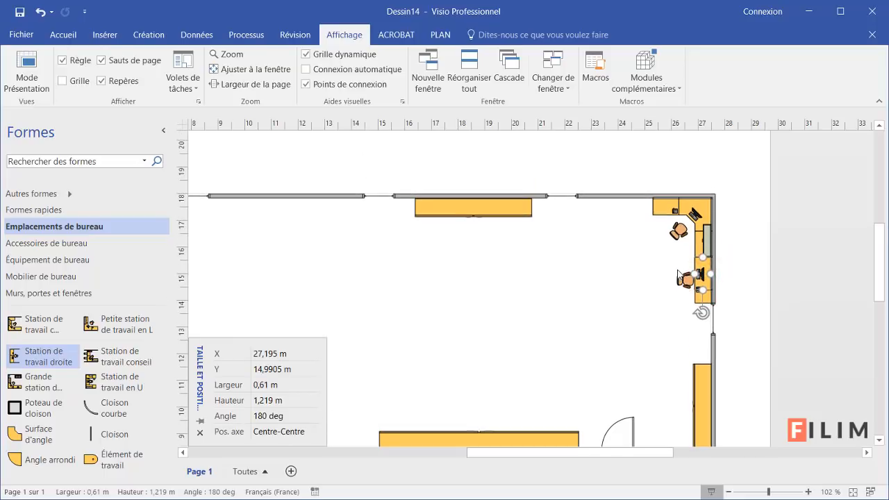
Group the straight workstation along the right-hand wall together with its chair, computer and phone
scroll(685, 285, "up", 5, "ctrl")
left_click(675, 319)
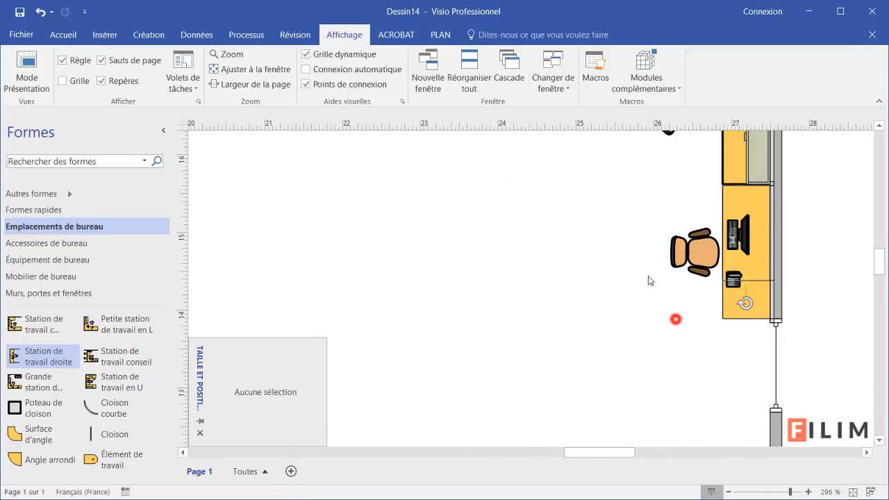
left_click_drag(653, 202, 765, 342)
left_click_drag(634, 174, 791, 339)
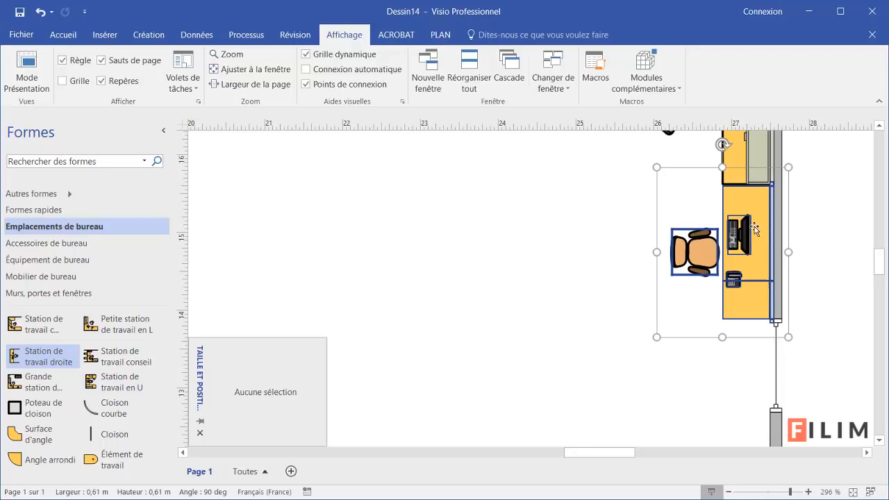
left_click(625, 193)
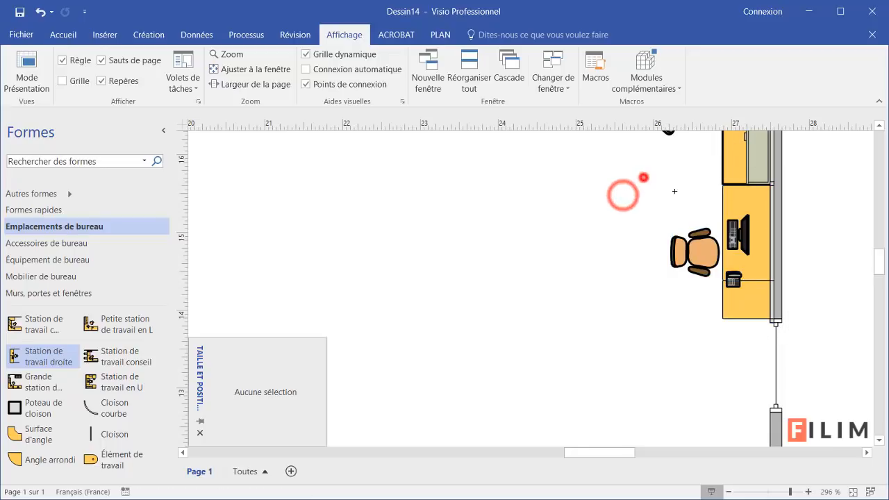
left_click_drag(643, 177, 803, 336)
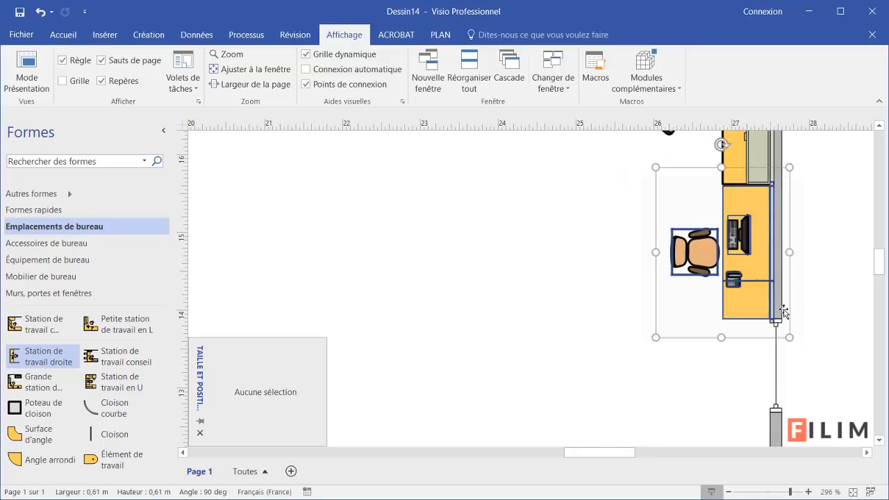
right_click(743, 196)
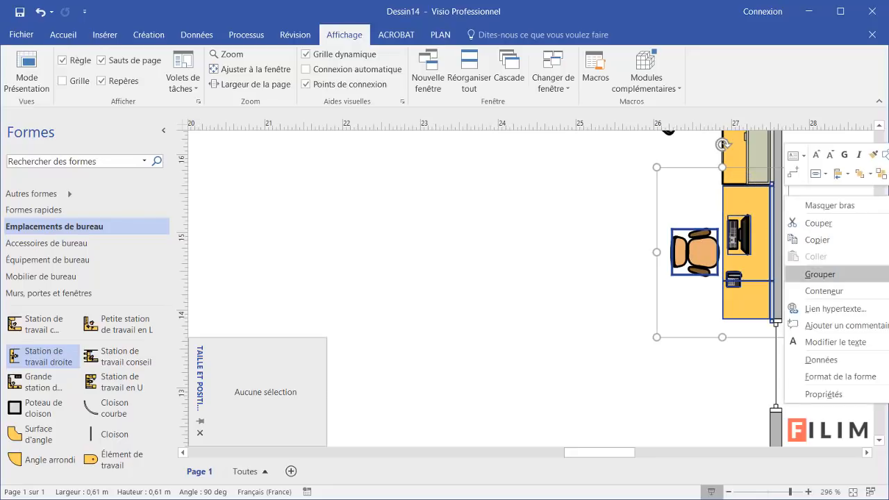
left_click(834, 274)
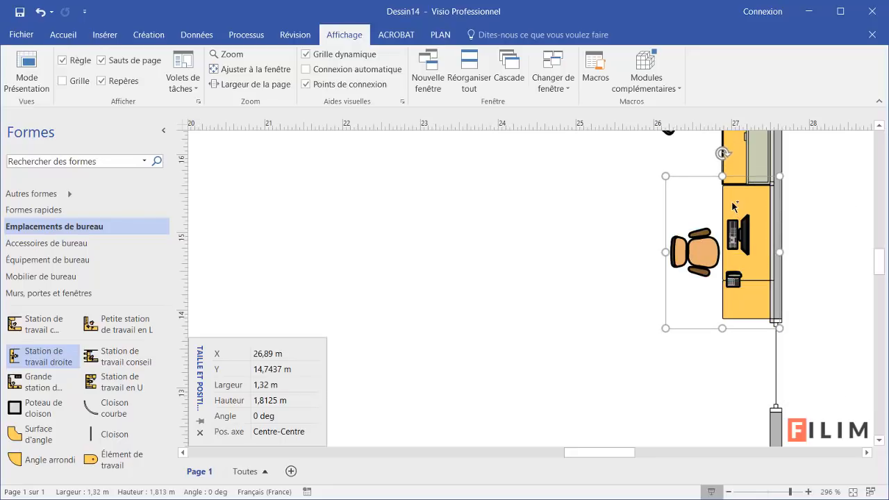
Place a copy of the grouped workstation in the open floor area, rotated to 90 deg, at about X 23.3 m, Y 14.1 m
left_click_drag(740, 207, 466, 225)
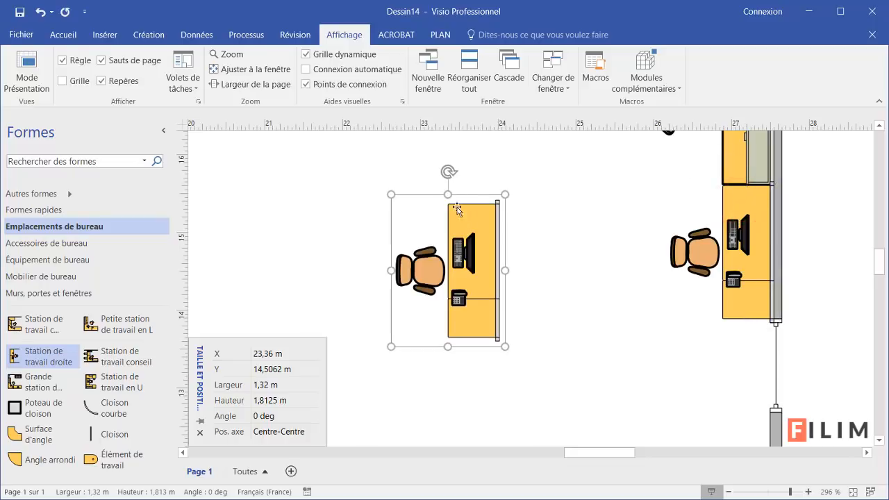
left_click_drag(447, 170, 376, 271)
scroll(459, 298, "up", 2)
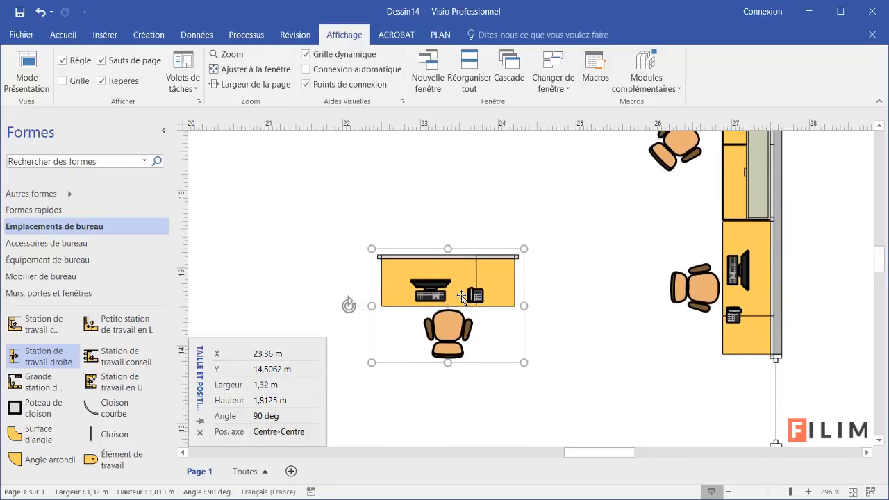
scroll(589, 380, "down", 2)
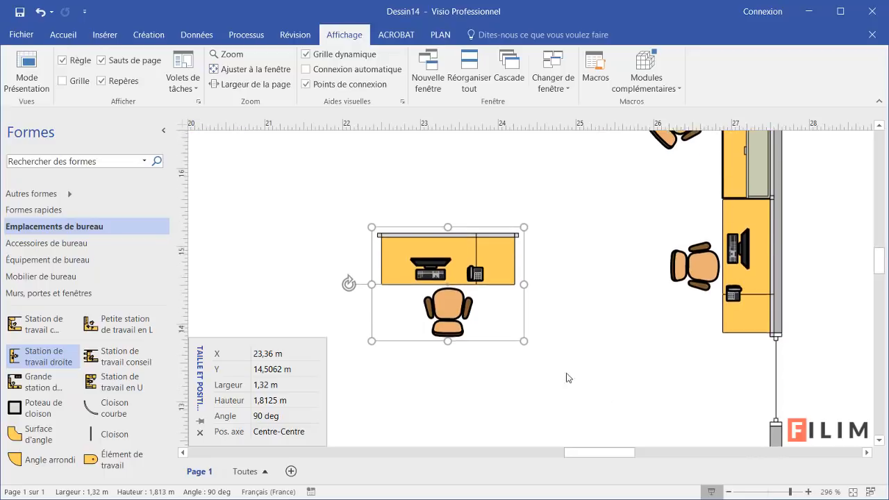
left_click_drag(457, 241, 456, 275)
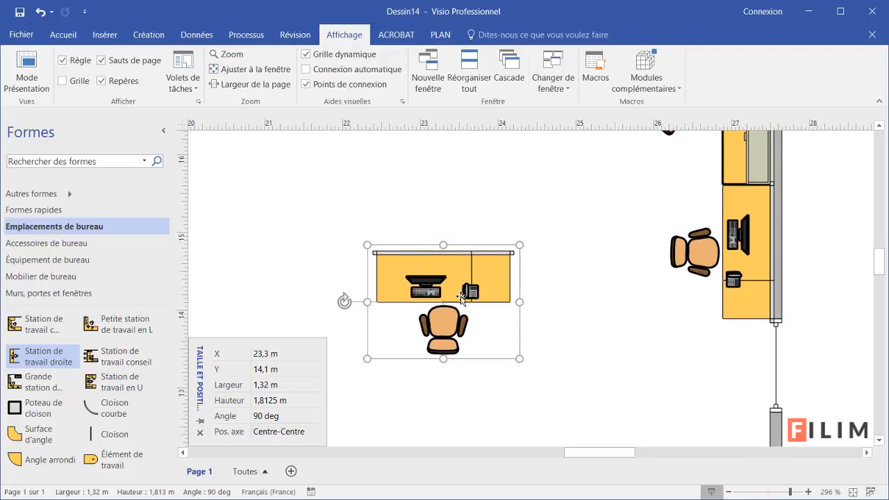
Copy the freestanding workstation directly above itself and rotate the copy to -90 deg so the two partitions face back to back
scroll(457, 264, "up", 1)
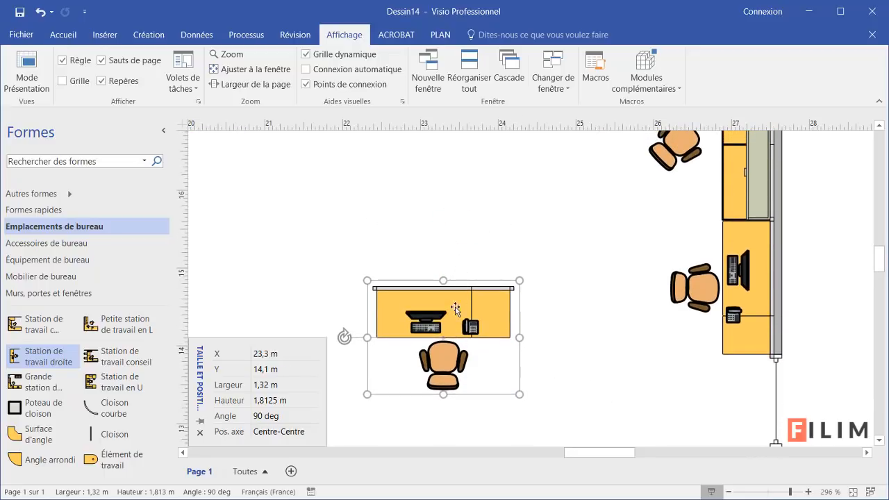
left_click_drag(445, 324, 449, 221)
left_click_drag(344, 234, 553, 237)
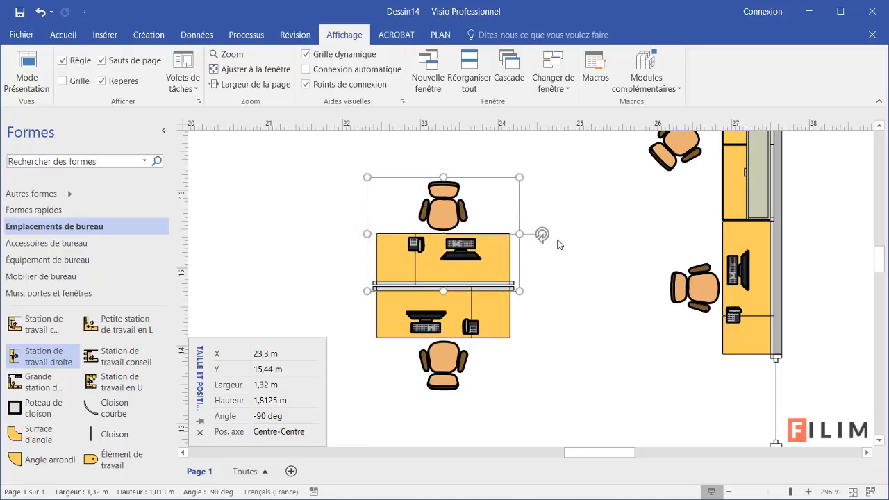
Try to close the gap between the two back-to-back partitions by nudging the upper workstation in coarse increments
scroll(460, 302, "up", 5, "ctrl")
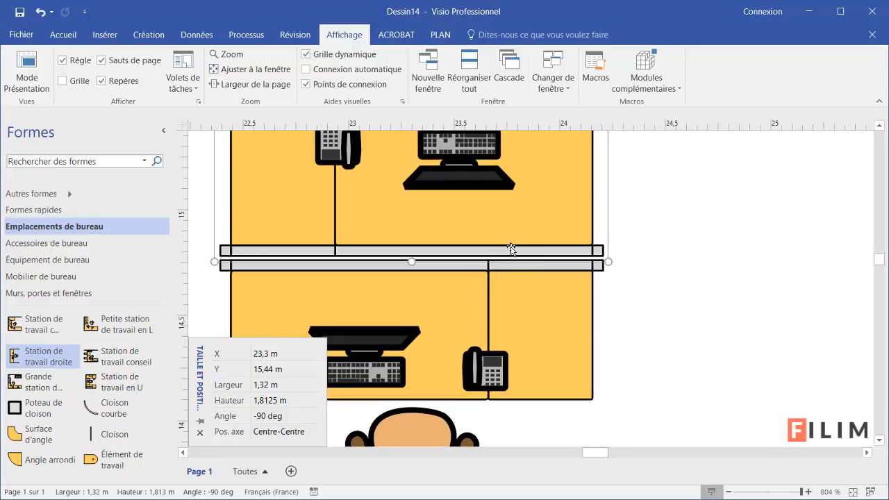
left_click(653, 241)
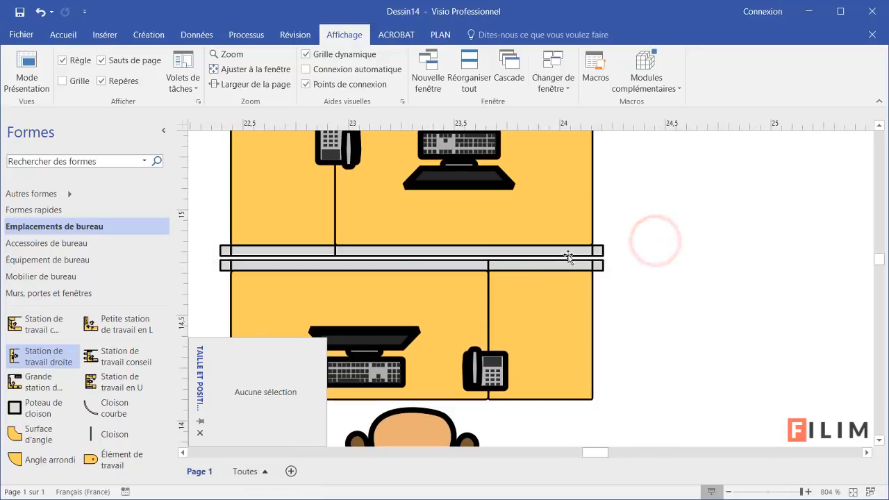
left_click(568, 230)
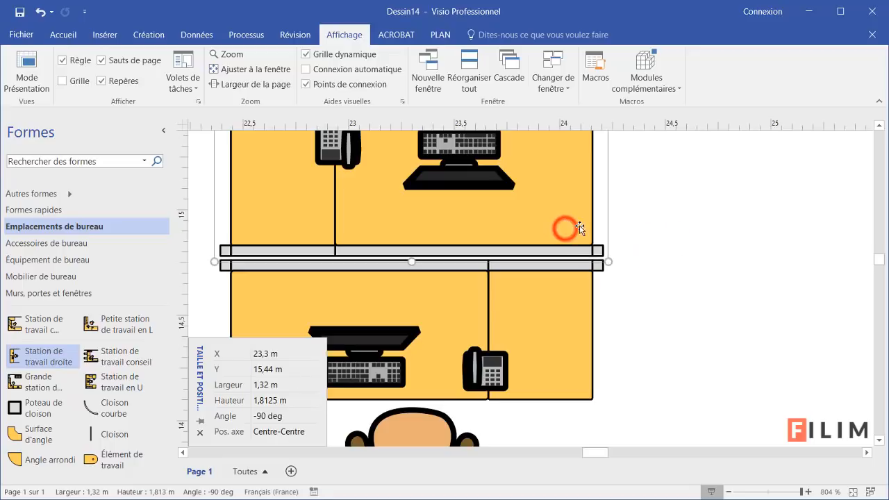
left_click(675, 198)
left_click(534, 203)
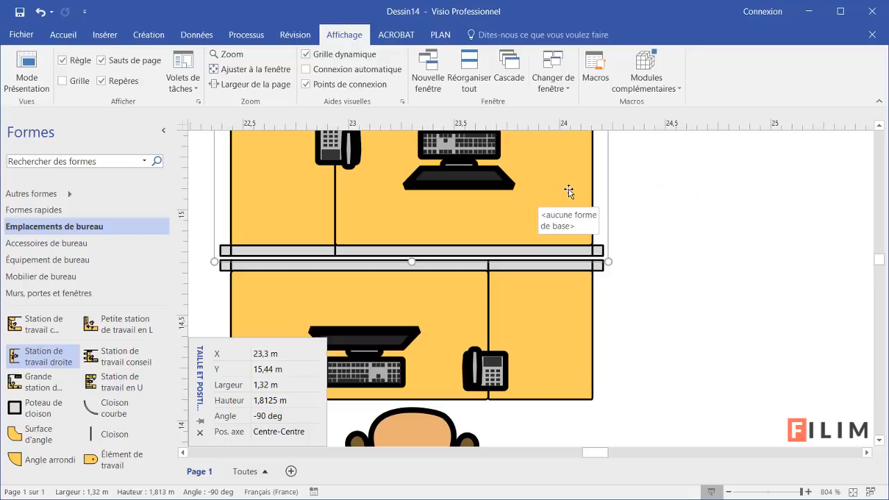
key("Down")
key("Up")
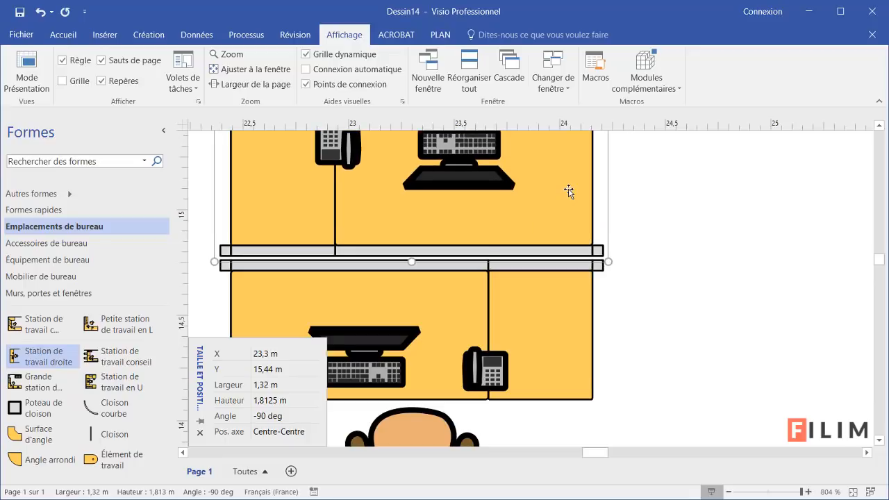
key("Down")
key("Down")
key("Down")
key("Down")
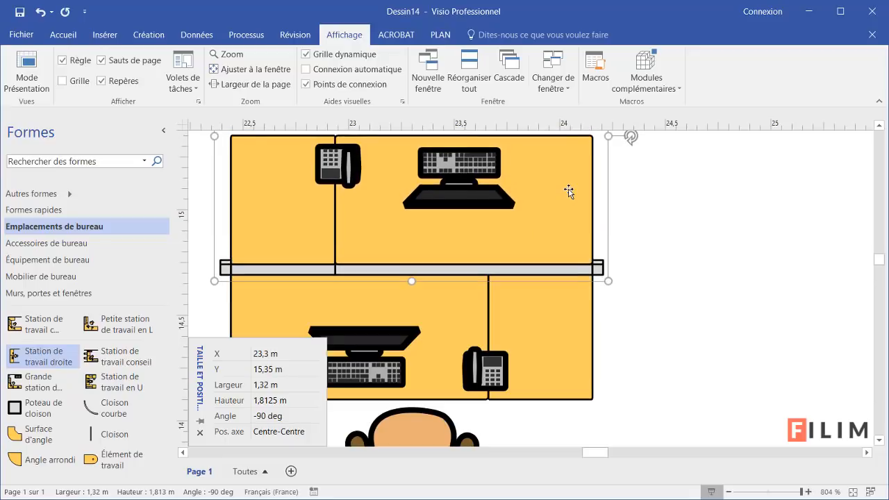
key("Up")
key("Up")
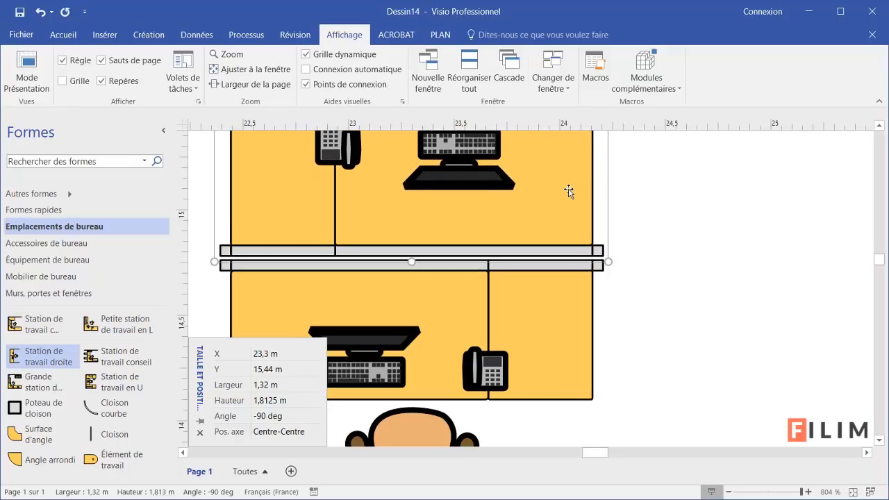
key("Up")
key("Up")
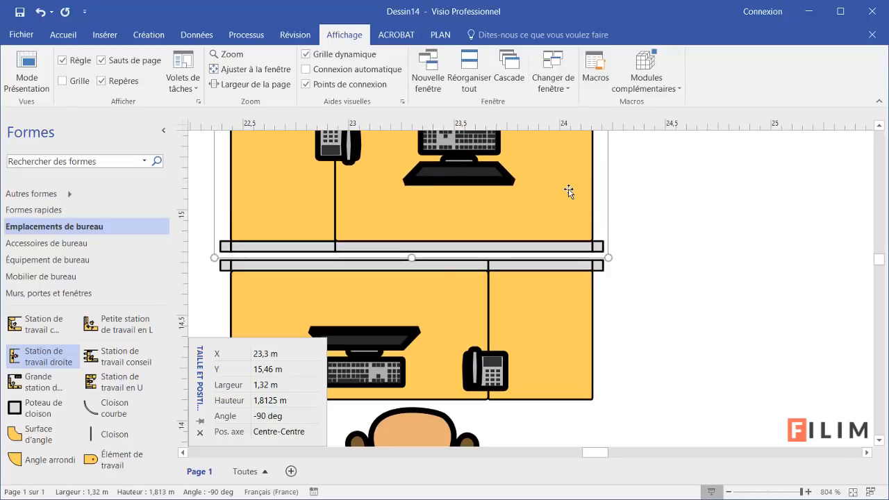
key("Down")
key("Down")
key("Down")
key("Up")
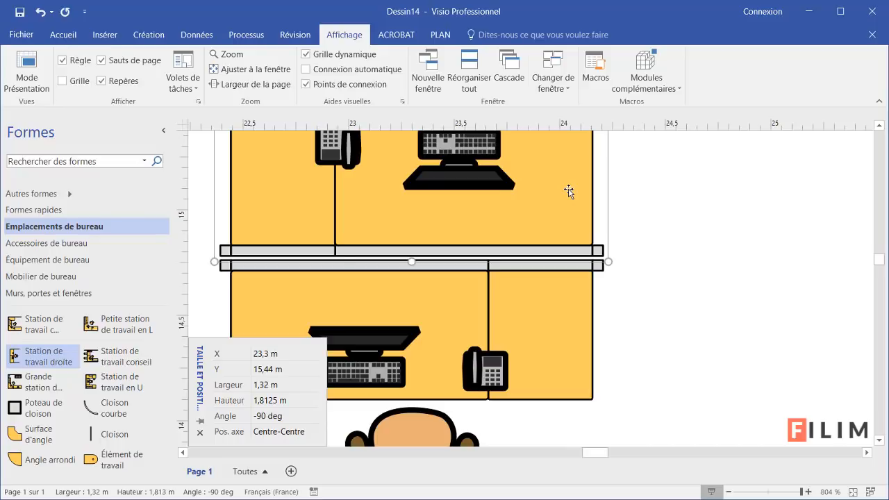
key("Up")
key("Down")
key("Down")
key("Up")
key("Up")
key("Down")
key("Down")
key("Up")
Nudge the upper workstation down in fine increments to Y 15.4268 m so its partition touches the lower one
key("shift+Down")
key("shift+Down")
key("shift+Down")
key("shift+Down")
key("shift+Down")
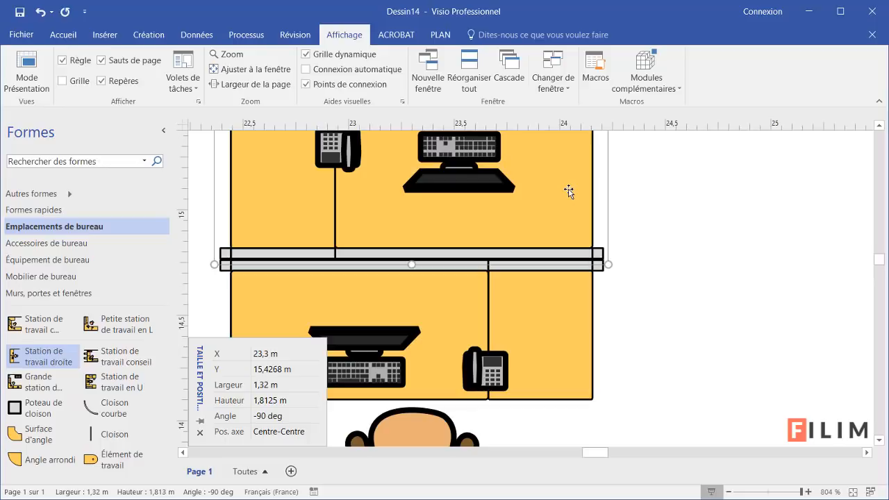
key("shift+Up")
key("shift+Up")
key("shift+Up")
key("shift+Up")
key("shift+Up")
key("shift+Down")
key("shift+Down")
key("shift+Down")
key("shift+Down")
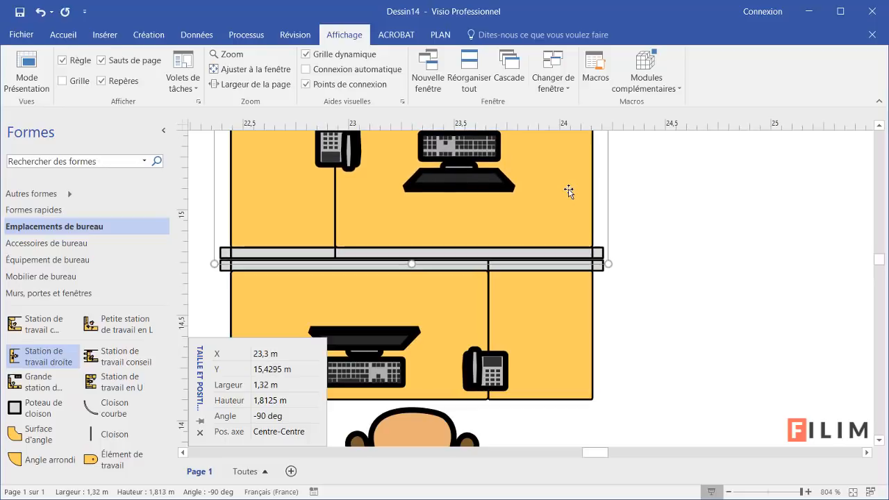
key("shift+Down")
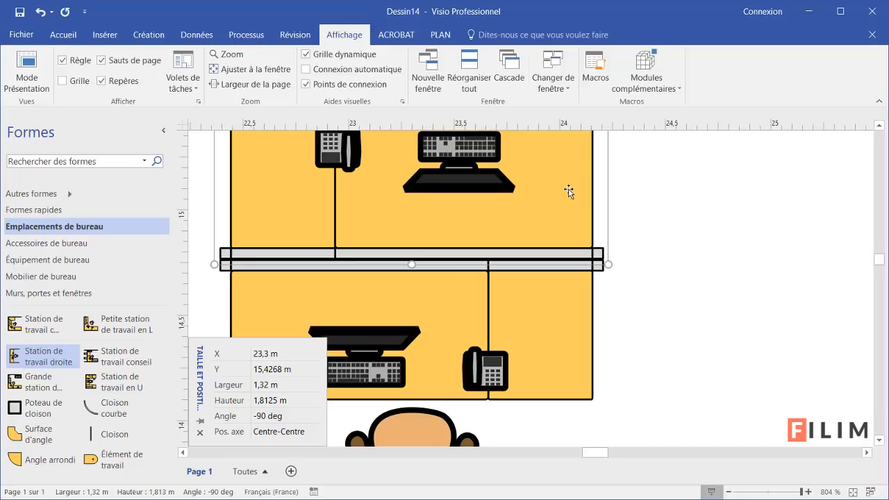
scroll(464, 295, "down", 3, "ctrl")
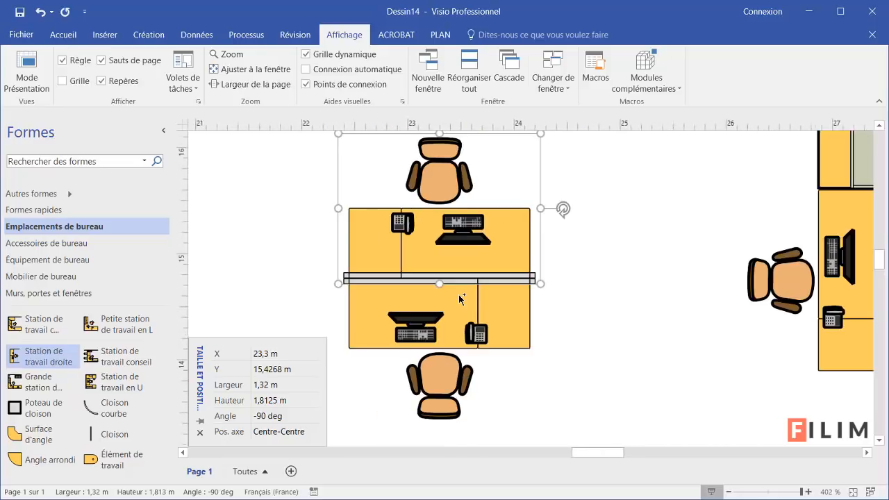
left_click(570, 285)
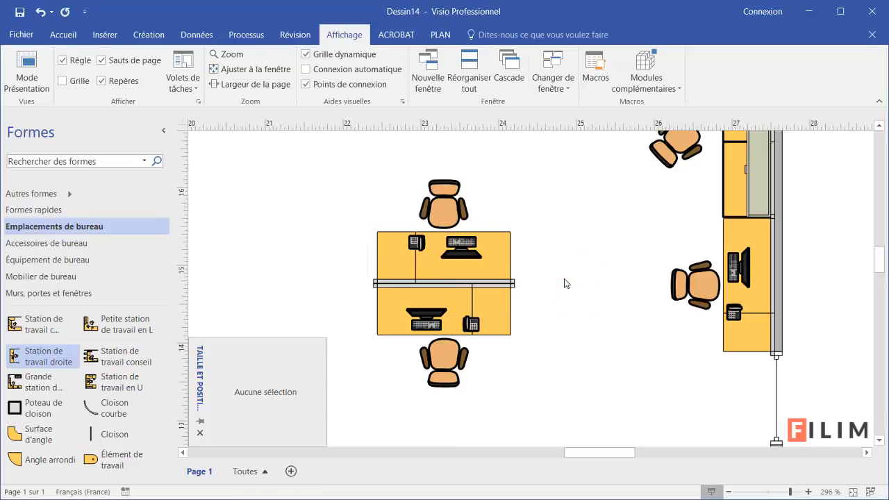
Copy the back-to-back workstation pair and place the copy beside it on the left, at about X 21.6 m
scroll(546, 302, "down", 2, "ctrl")
left_click_drag(411, 210, 568, 382)
left_click_drag(478, 316, 407, 318)
mouse_move(400, 314)
left_mouse_down()
mouse_move(389, 316)
mouse_move(407, 319)
mouse_move(398, 317)
left_mouse_up()
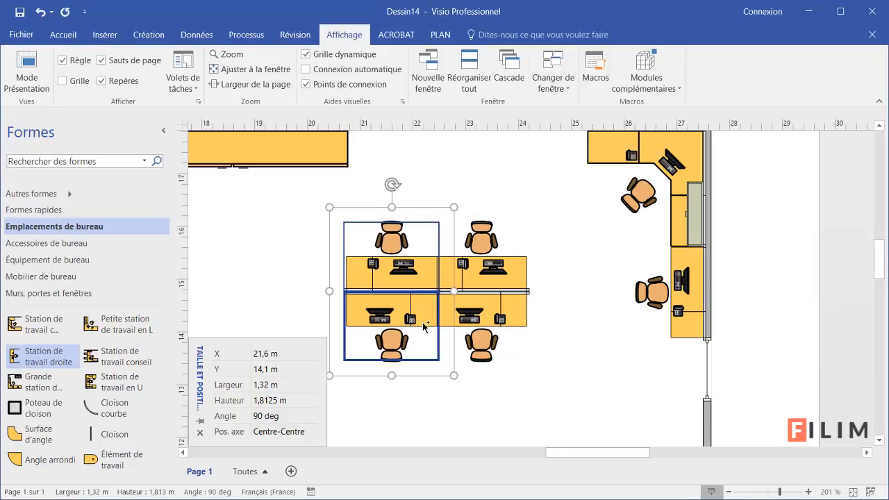
Nudge the copied pair horizontally in fine increments to X 21.5799 m so its desks meet the edges of the original pair
scroll(425, 327, "up", 3, "ctrl")
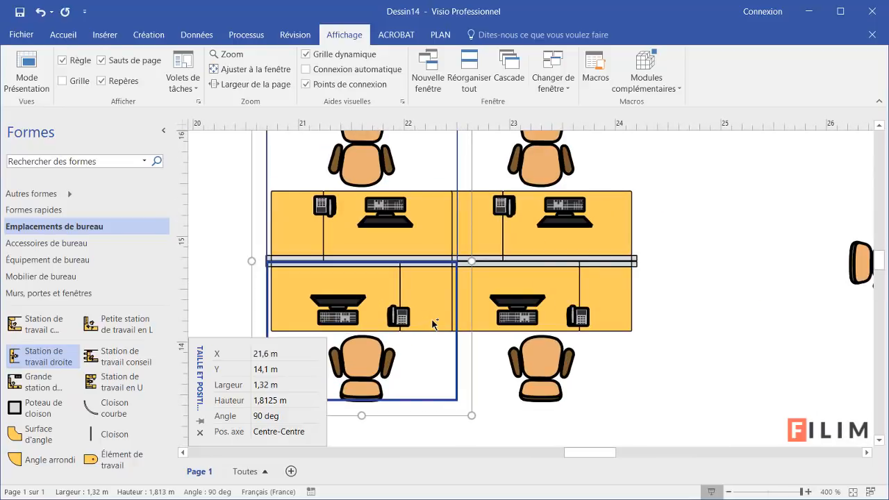
key("Left")
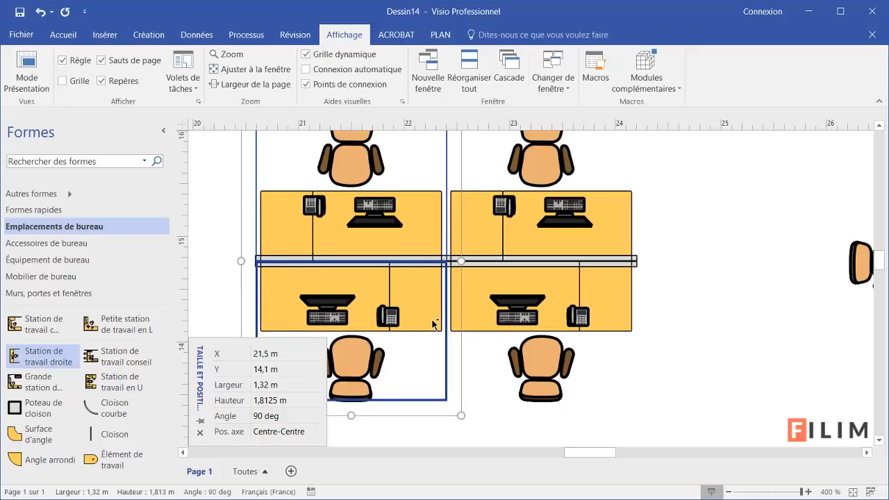
key("Right")
key("Right")
key("Left")
key("Right")
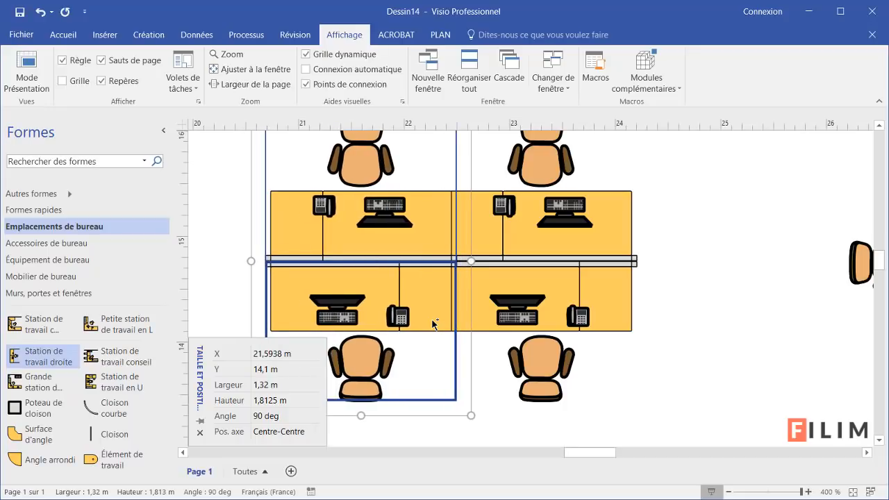
key("Left")
key("shift+Right")
key("shift+Right")
key("shift+Right")
key("shift+Right")
key("shift+Right")
key("shift+Right")
key("shift+Right")
key("shift+Right")
key("shift+Right")
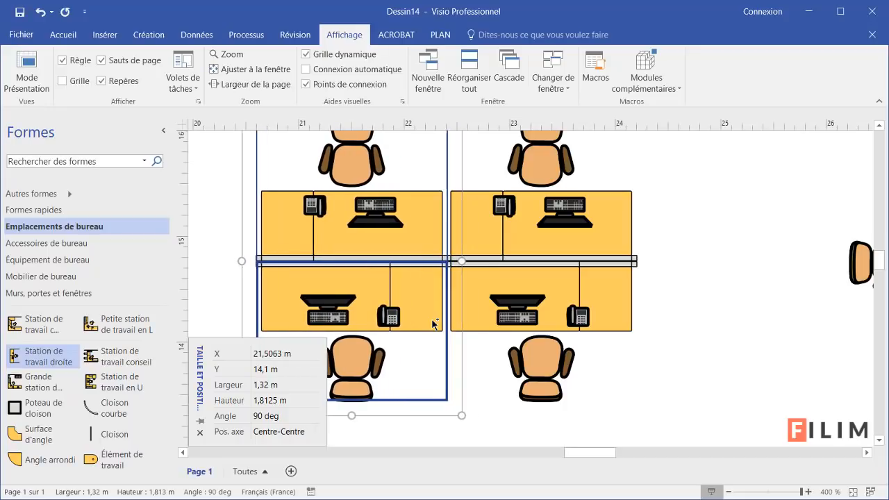
key("shift+Right")
key("shift+Right")
key("shift+Right")
key("shift+Right")
key("shift+Right")
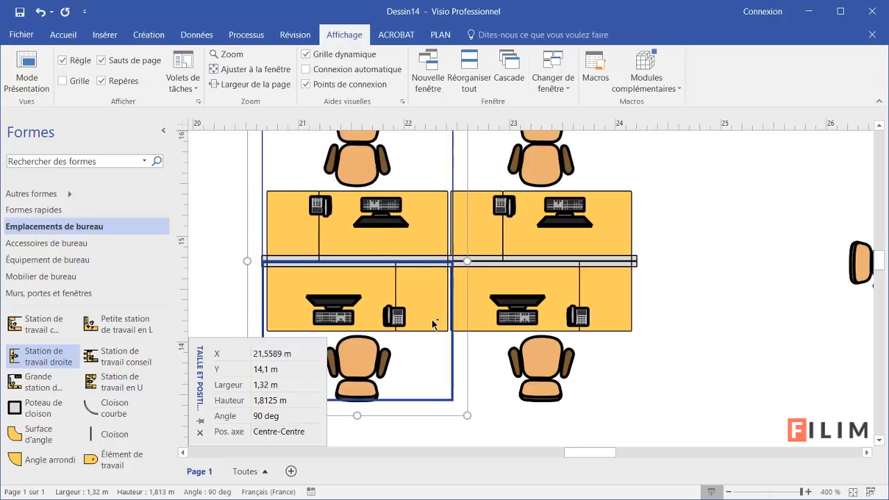
key("shift+Right")
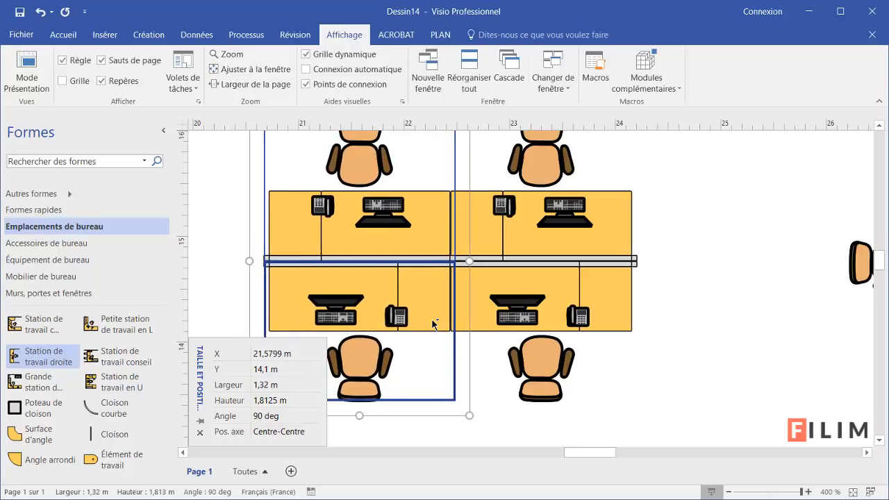
left_click(706, 307)
scroll(707, 306, "up", 1)
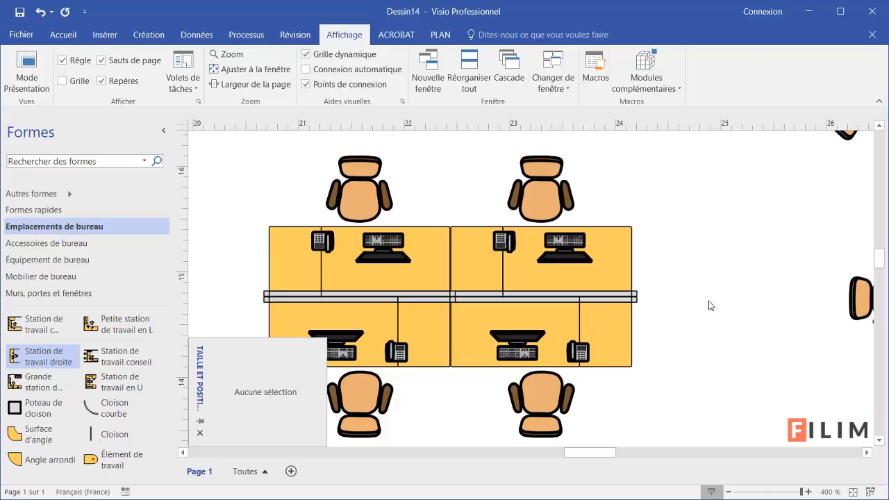
scroll(479, 351, "down", 4)
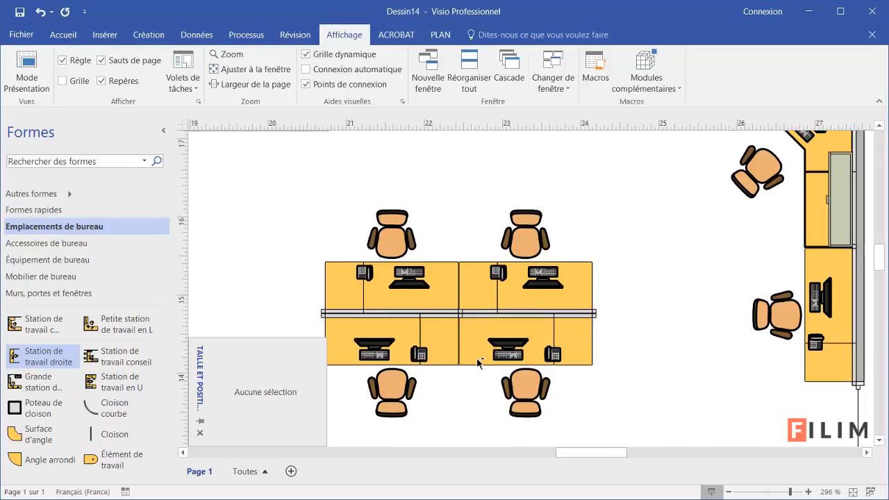
Group the four back-to-back workstations into a single cluster object
scroll(473, 361, "down", 2)
scroll(458, 384, "down", 4)
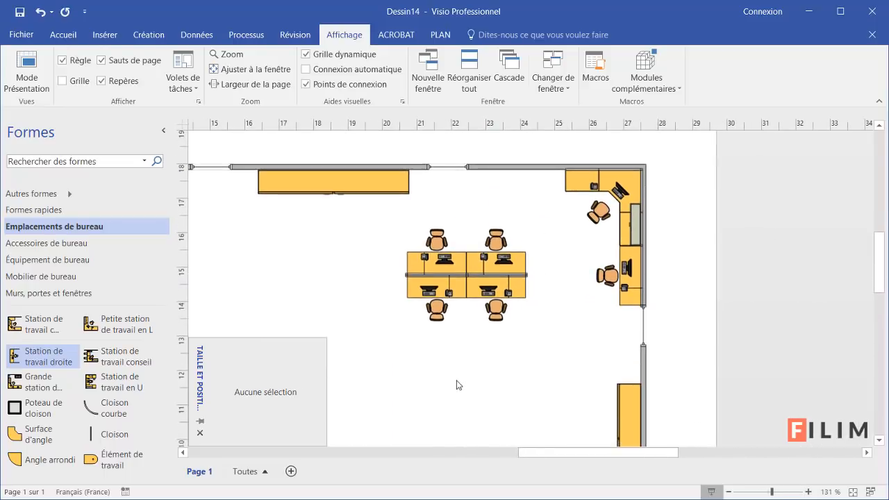
scroll(451, 314, "down", 1)
scroll(451, 318, "down", 1)
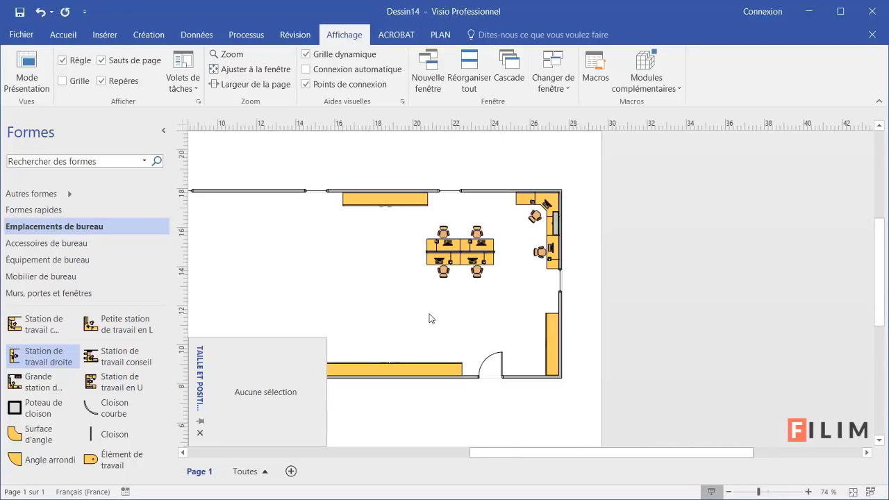
left_click_drag(567, 451, 509, 451)
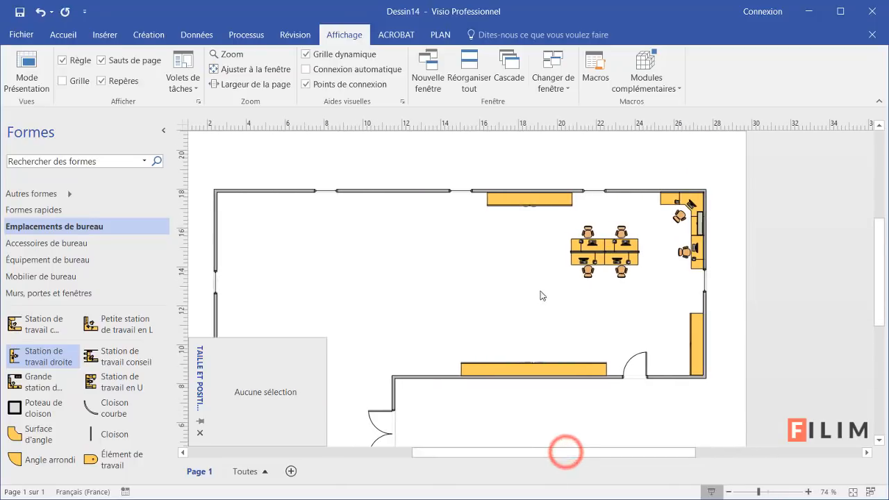
left_click_drag(550, 304, 652, 227)
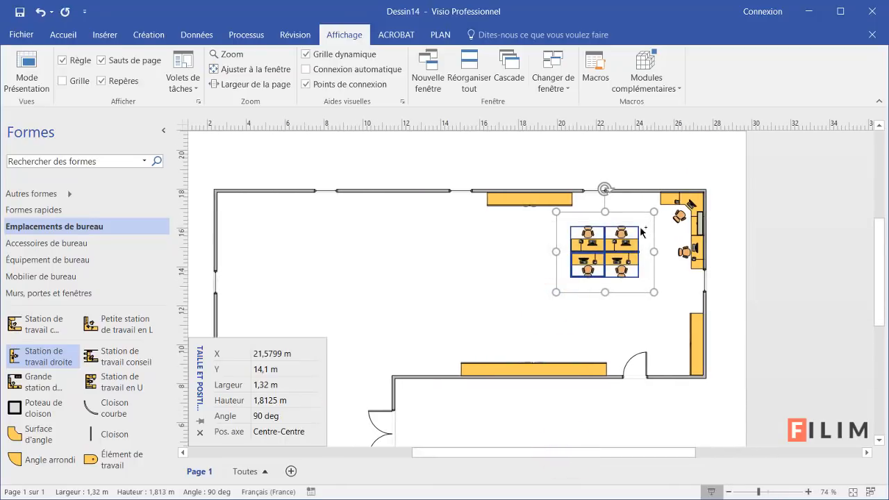
key("ctrl+shift+g")
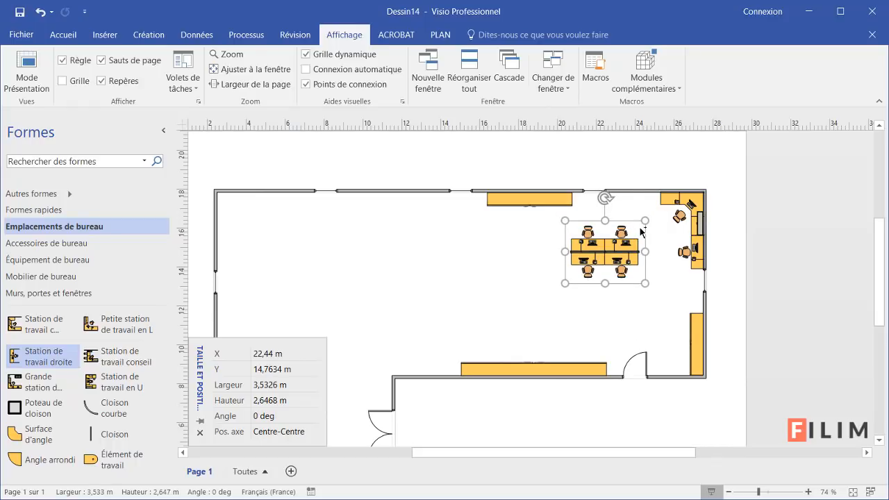
Move the grouped cluster to X 21.5 m, Y 13.8234 m and place two evenly spaced copies to its left, the farthest at X 11 m
left_click_drag(606, 257, 448, 281)
key("ctrl+z")
key("ctrl+z")
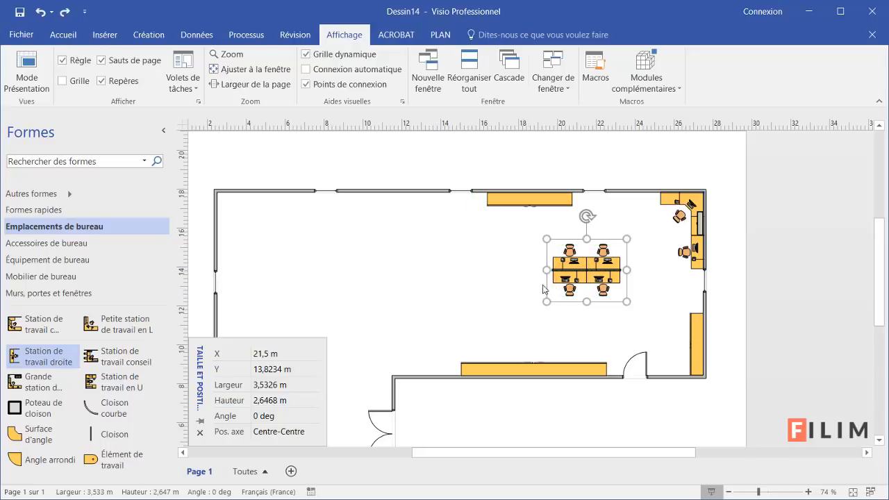
left_click_drag(563, 277, 375, 278)
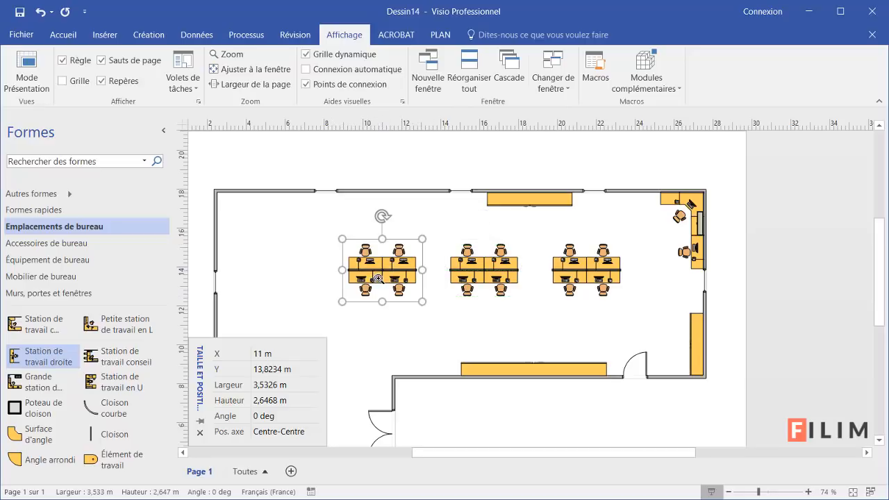
Delete the leftmost cluster copy and place a new copy of the middle cluster slightly farther left in the same row
key("Delete")
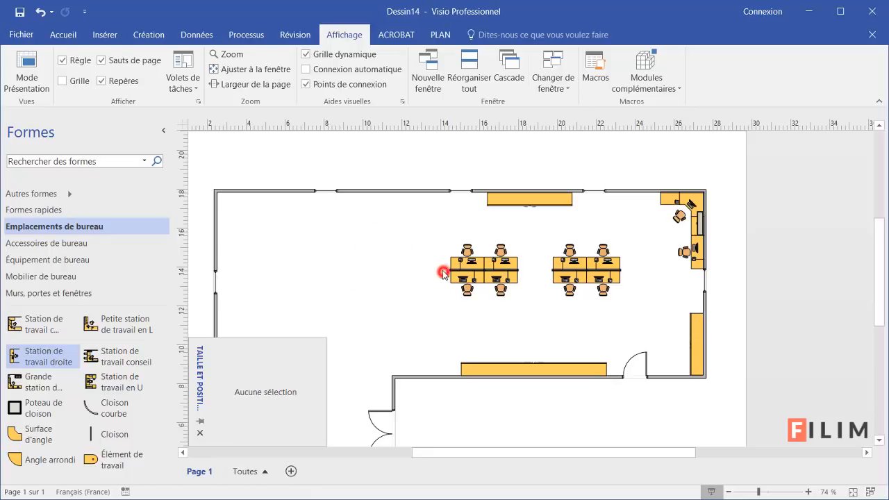
left_click_drag(445, 273, 346, 275)
left_click(427, 326)
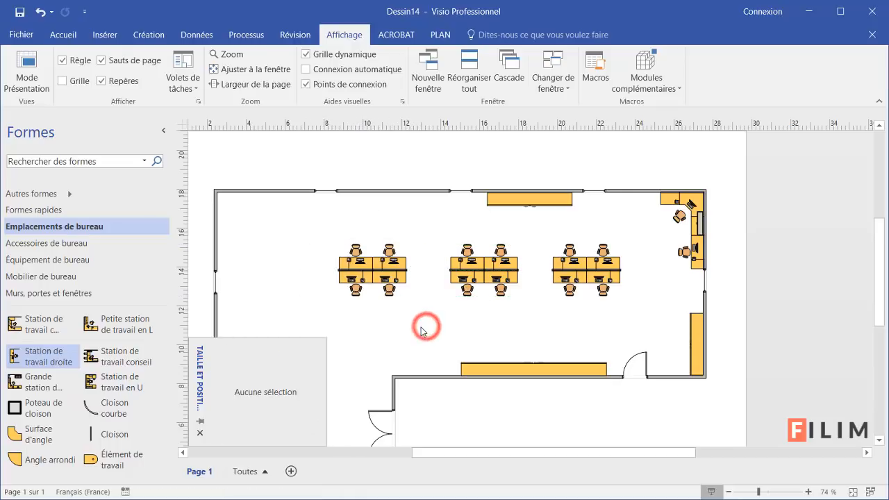
Shift the three clusters along their row to X 23.0663 m, X 18.2337 m and X 12.5 m, from right to left
left_click_drag(586, 280, 594, 278)
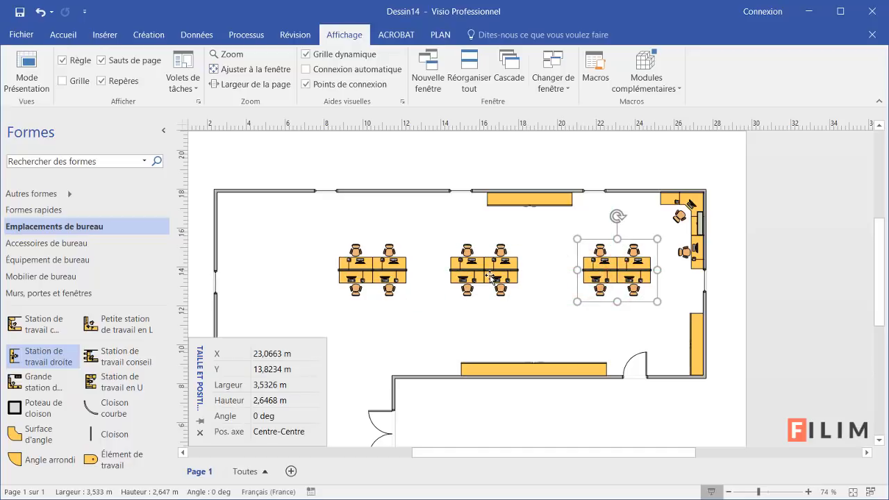
left_click_drag(489, 277, 529, 277)
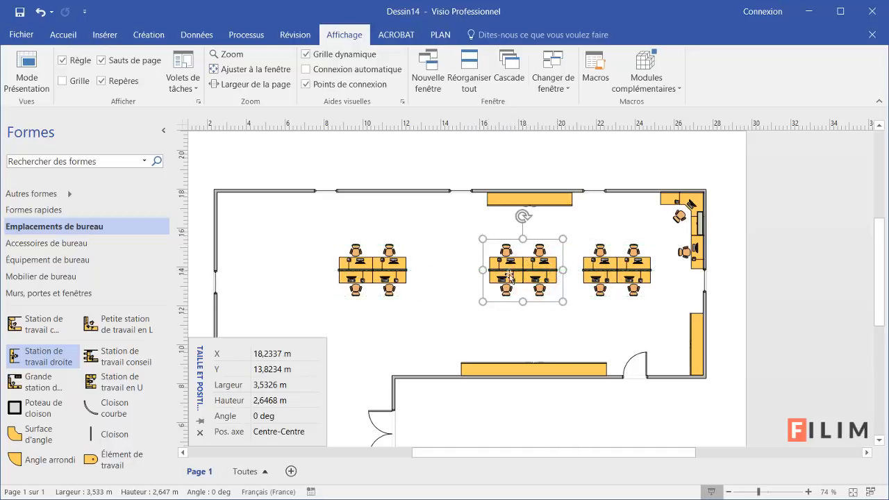
left_click_drag(368, 267, 403, 268)
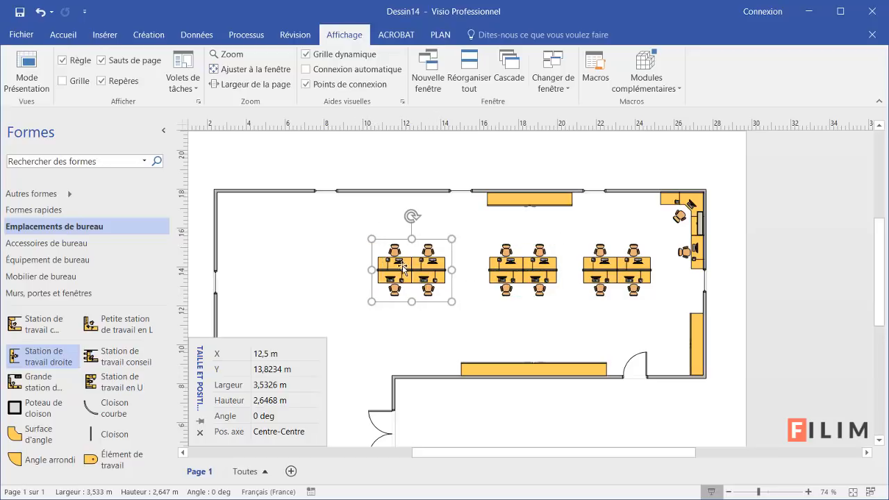
left_click(445, 335)
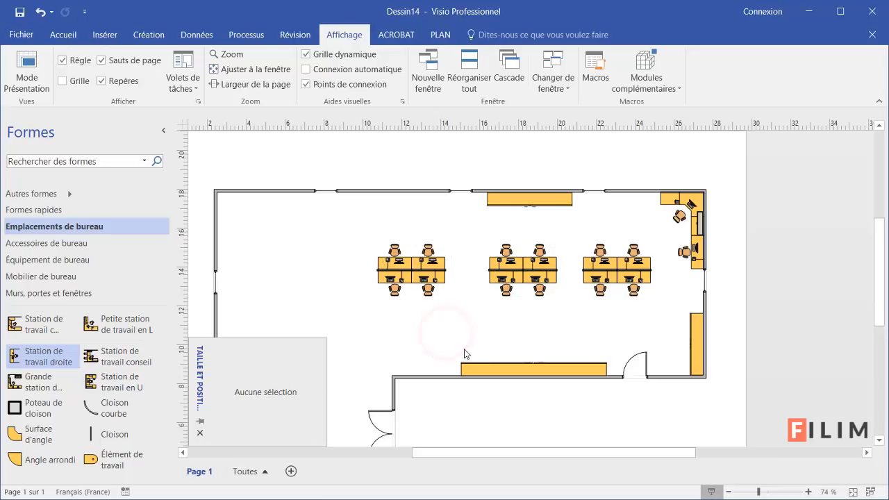
Distribute the three workstation clusters horizontally so they are evenly spaced
left_click_drag(357, 232, 684, 313)
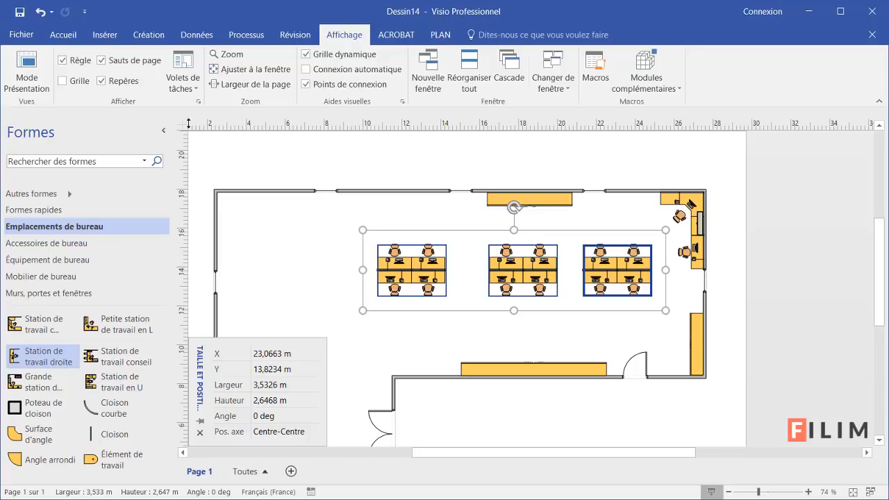
left_click(61, 34)
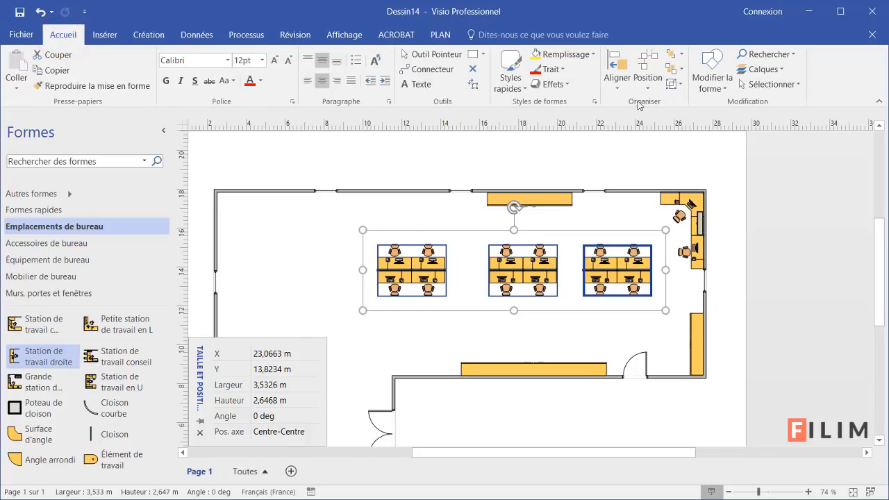
left_click(618, 82)
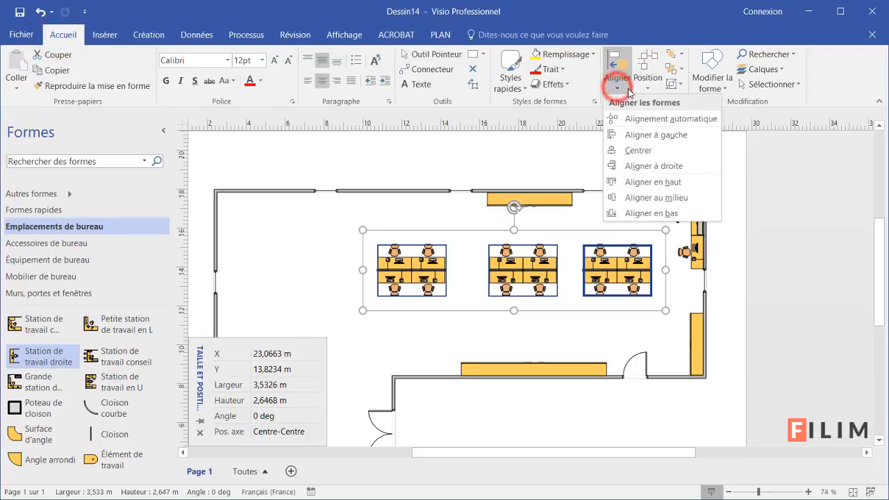
left_click(639, 84)
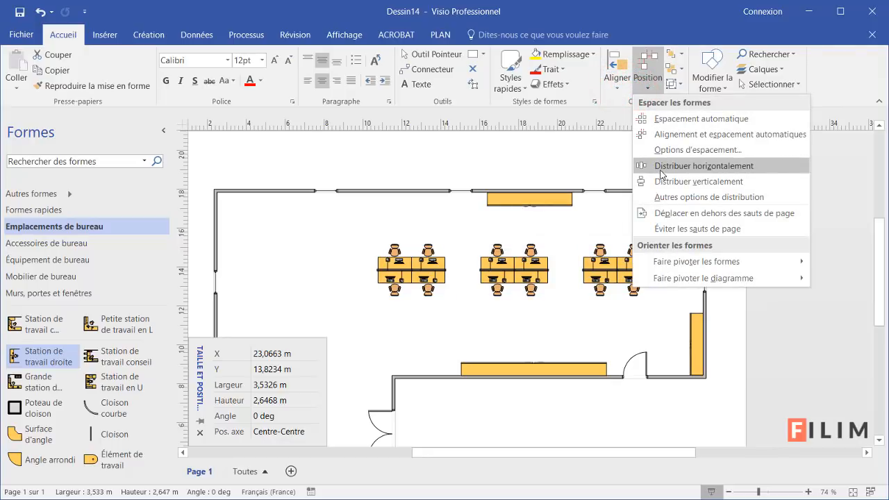
left_click(662, 173)
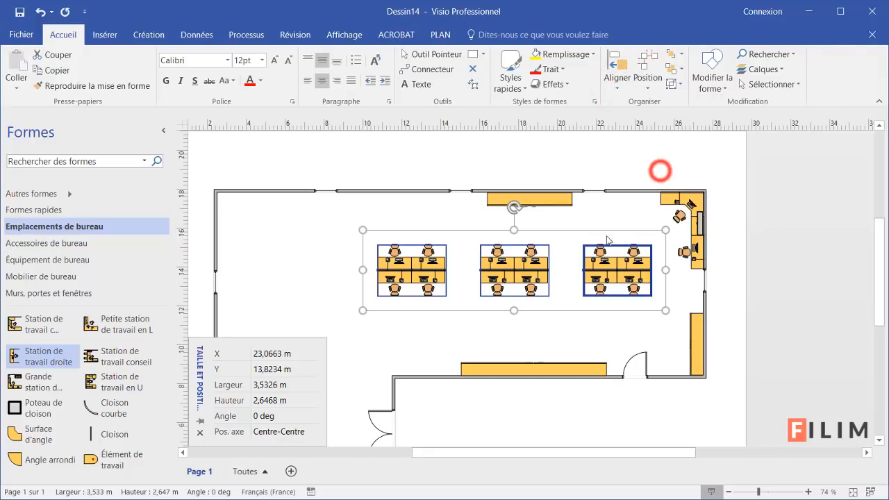
Select the three clusters again and look through their contextual formatting options for alignment and distribution commands
right_click(467, 281)
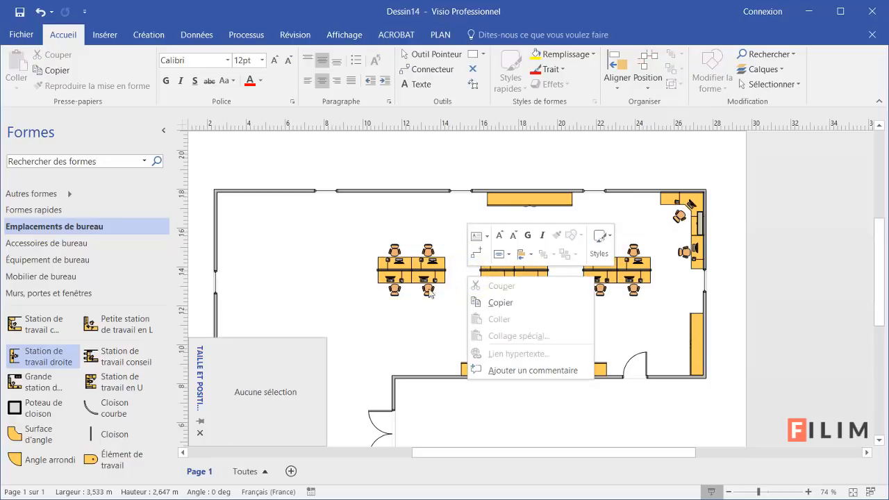
left_click(410, 321)
left_click_drag(353, 323, 652, 222)
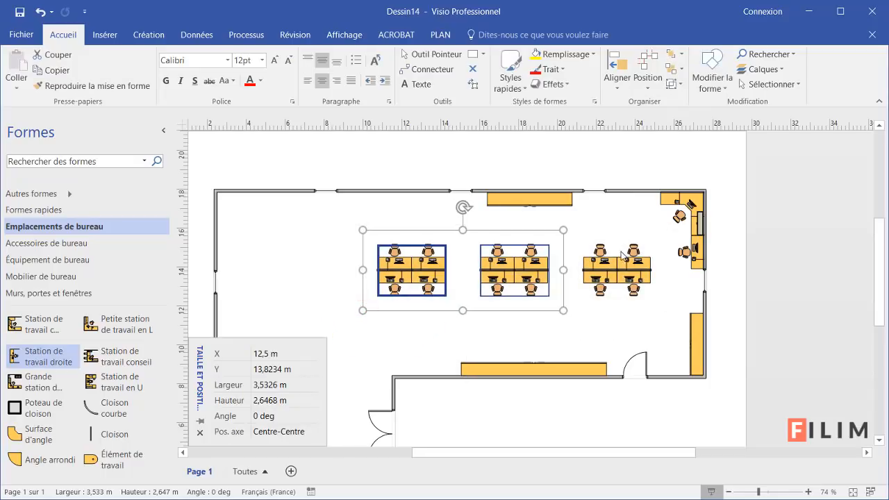
left_click(609, 264, "shift")
right_click(665, 264)
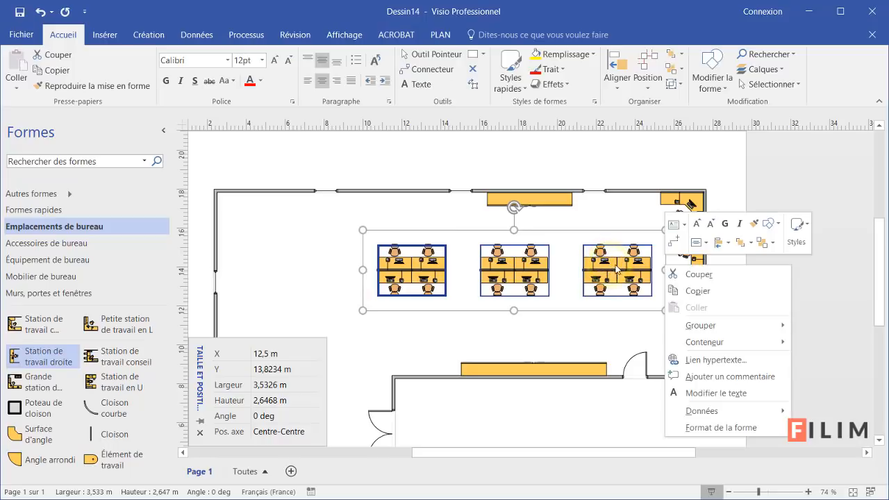
left_click(729, 244)
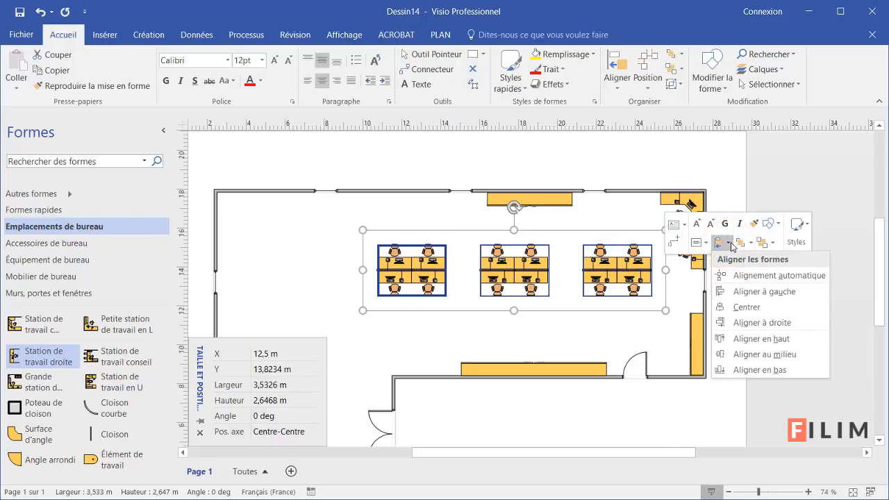
left_click(770, 224)
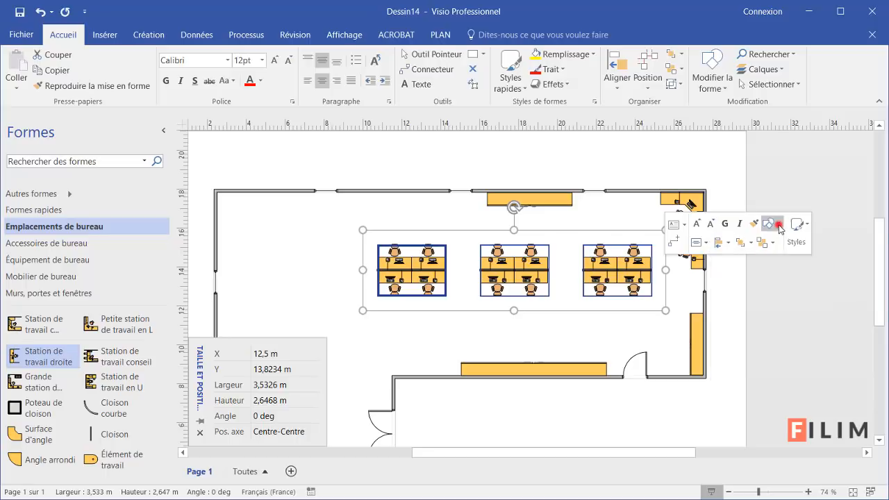
left_click(518, 317)
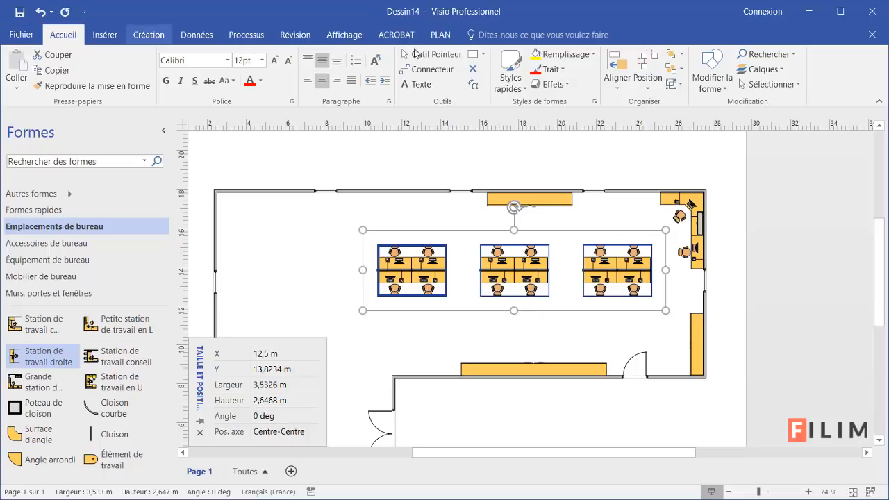
left_click(411, 341)
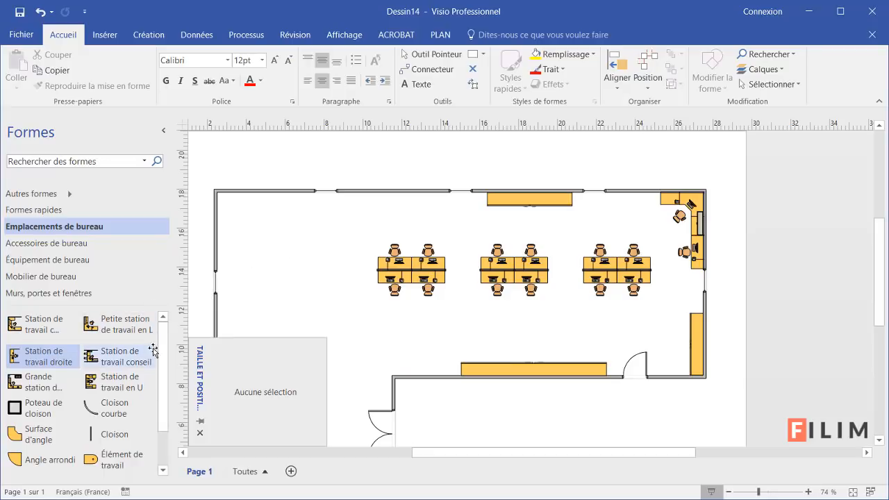
Place a Station de travail conseil near the room's left wall at X 5.448 m, Y 14.806 m and rotate it 180 degrees
left_click_drag(100, 356, 274, 252)
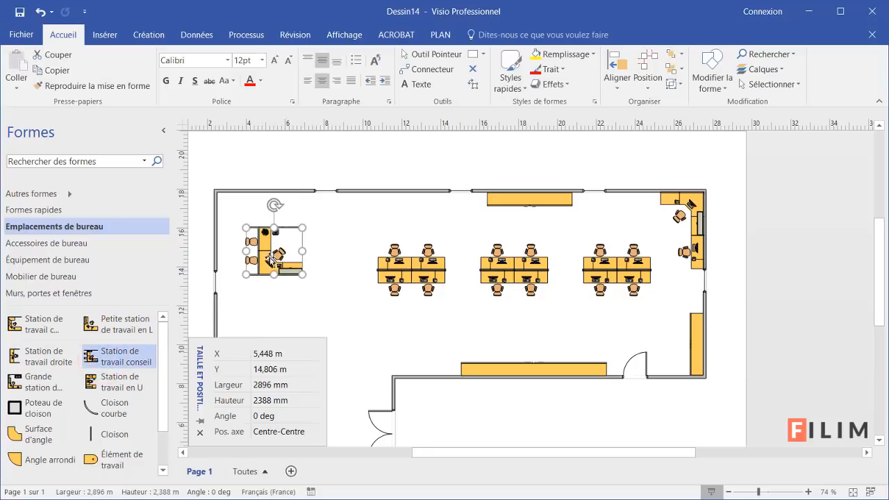
scroll(282, 264, "up", 5)
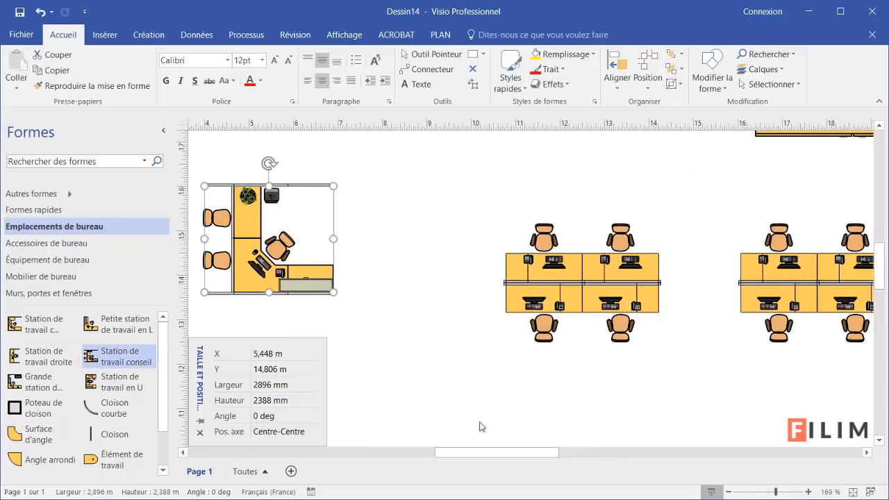
left_click(493, 452)
left_click_drag(493, 452, 445, 449)
scroll(532, 382, "up", 2)
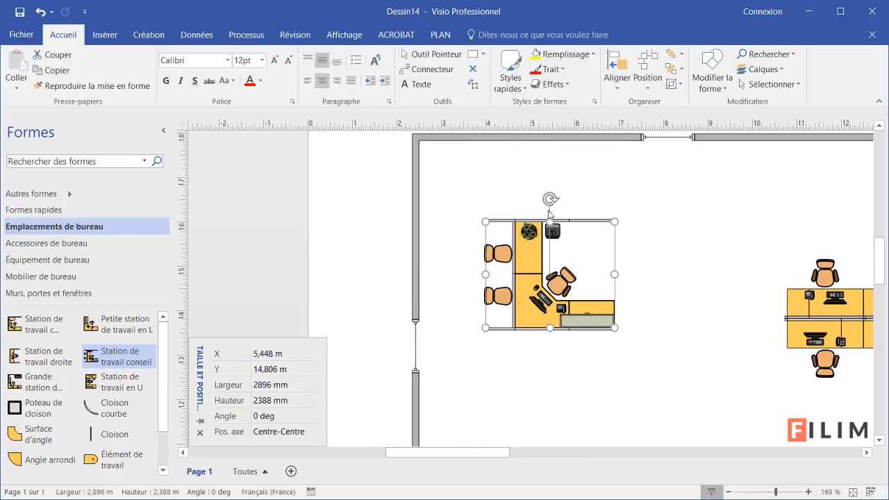
left_click_drag(549, 198, 550, 347)
Move the rotated Station de travail conseil down to X 5.8 m, Y 11.594 m
scroll(568, 377, "down", 3)
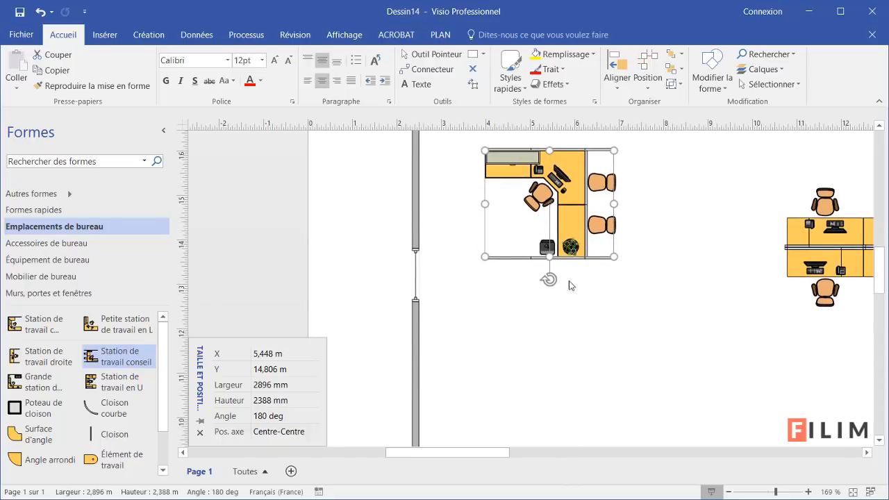
left_click_drag(568, 223, 585, 380)
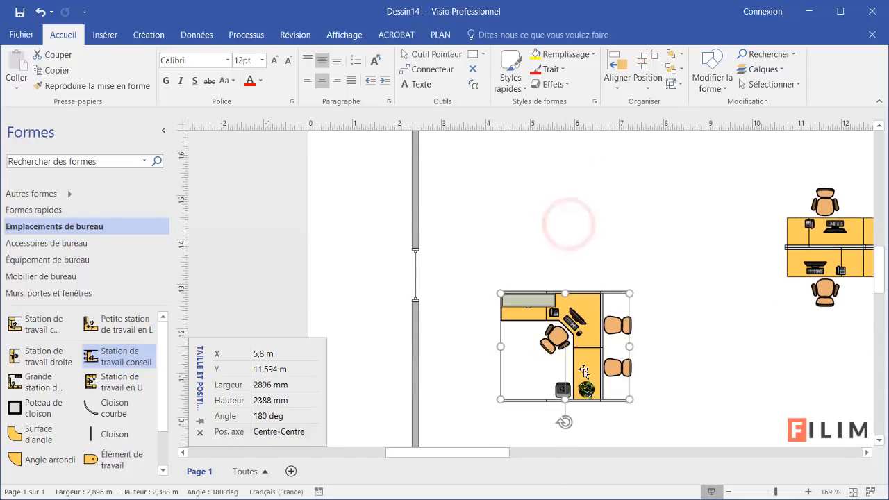
left_click(675, 353)
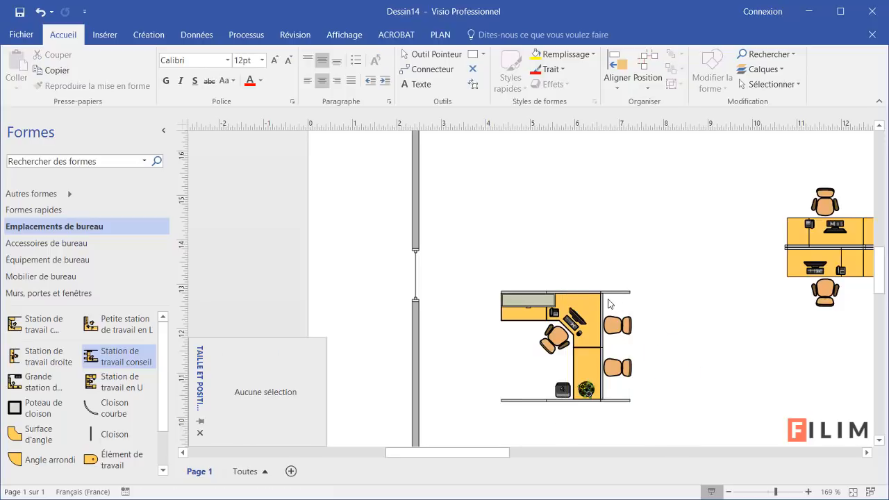
Delete the two partition segments of the Station de travail conseil that extend above and below its visitor chairs
left_click(591, 333)
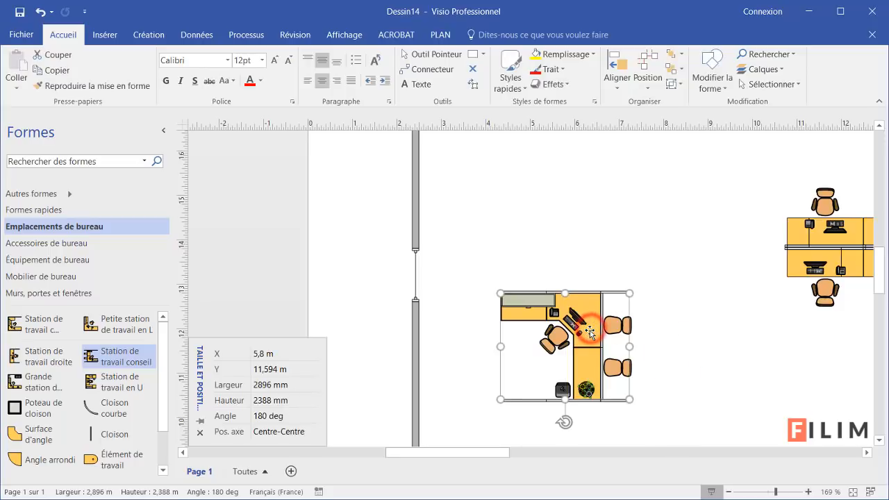
right_click(591, 333)
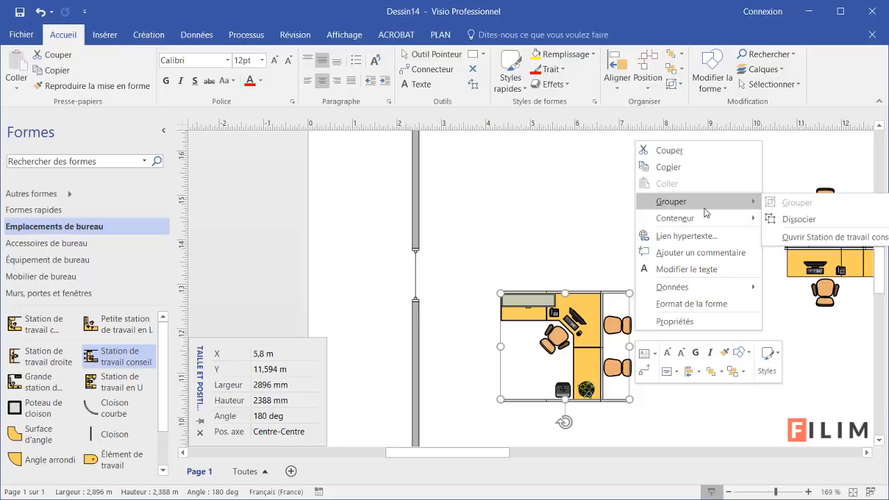
left_click(602, 238)
scroll(591, 332, "up", 3)
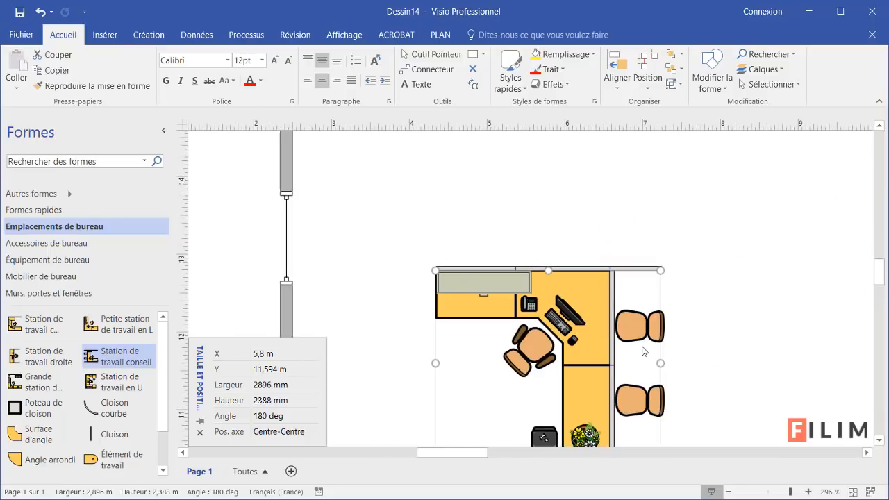
scroll(690, 359, "down", 2)
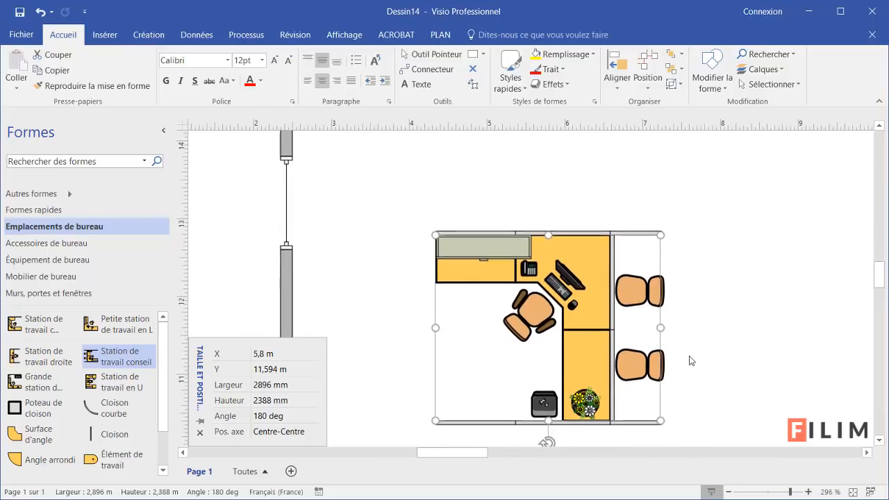
double_click(593, 239)
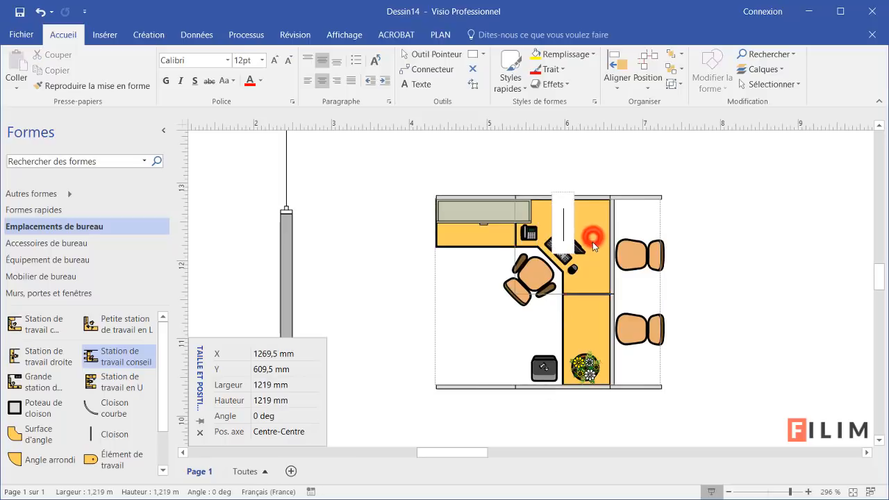
left_click(635, 199)
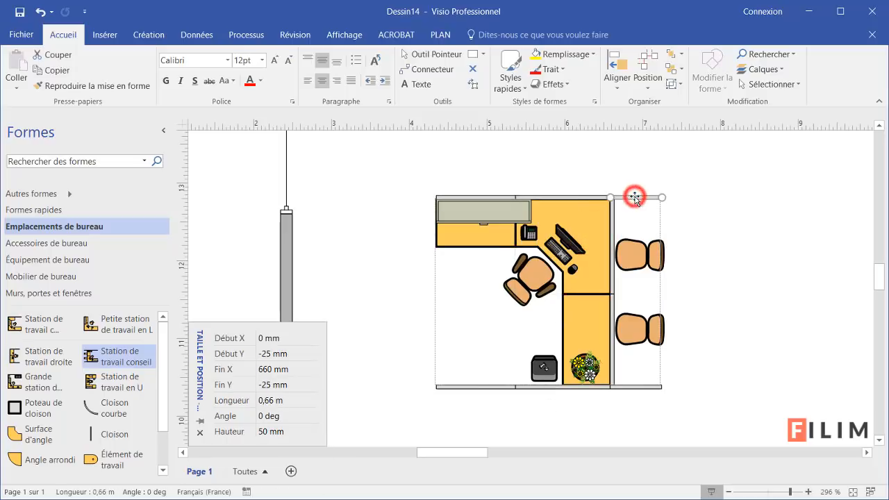
left_click(594, 206)
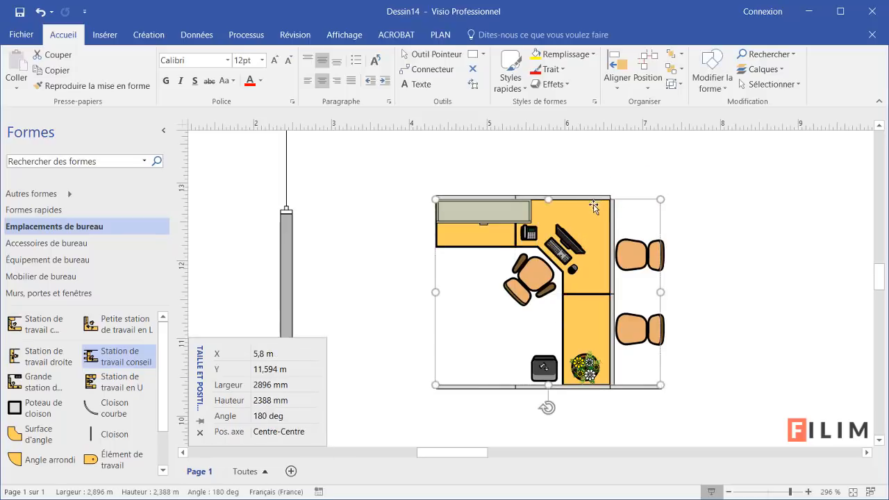
left_click(631, 387)
key("Delete")
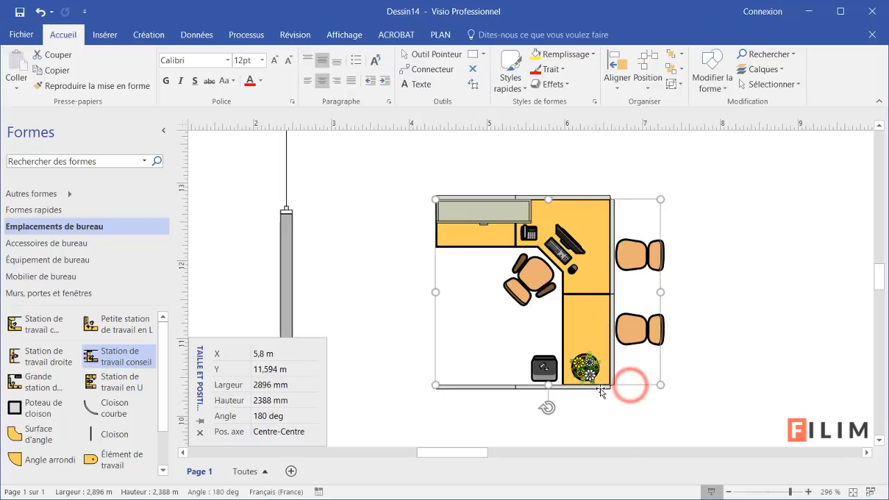
Delete the two remaining partition segments along the lower edge of the Station de travail conseil
left_click(527, 387)
key("Delete")
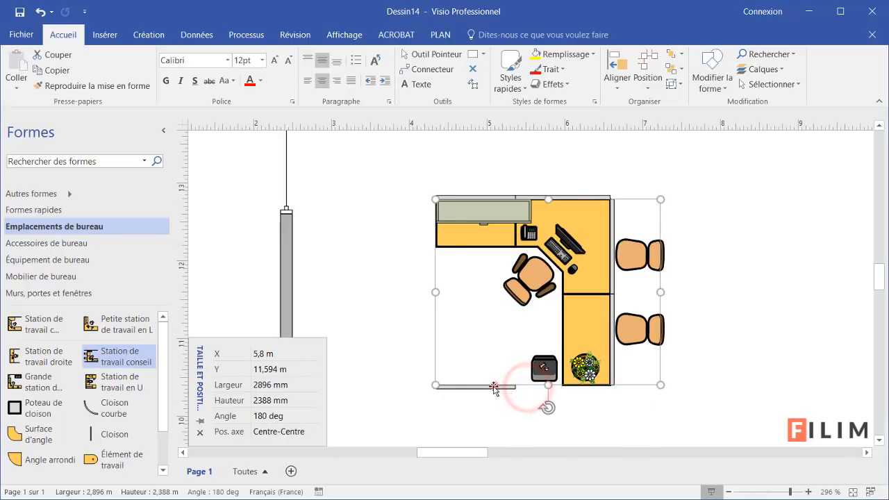
left_click(493, 385)
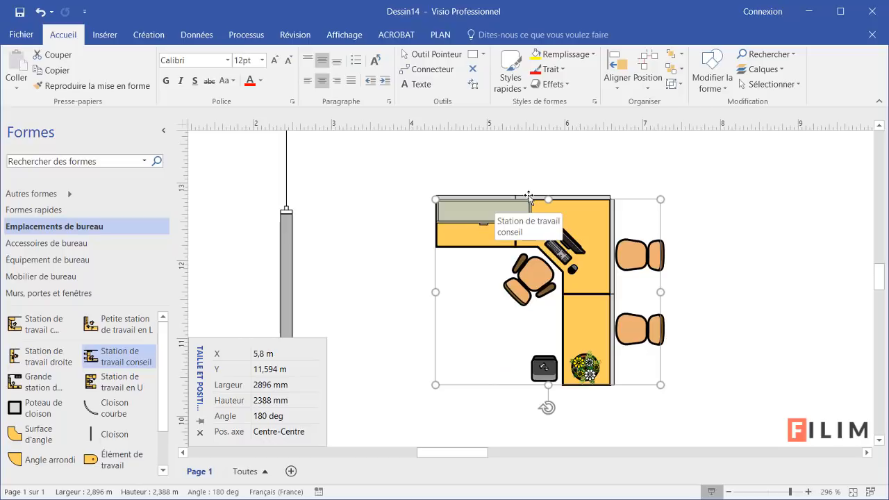
left_click(734, 231)
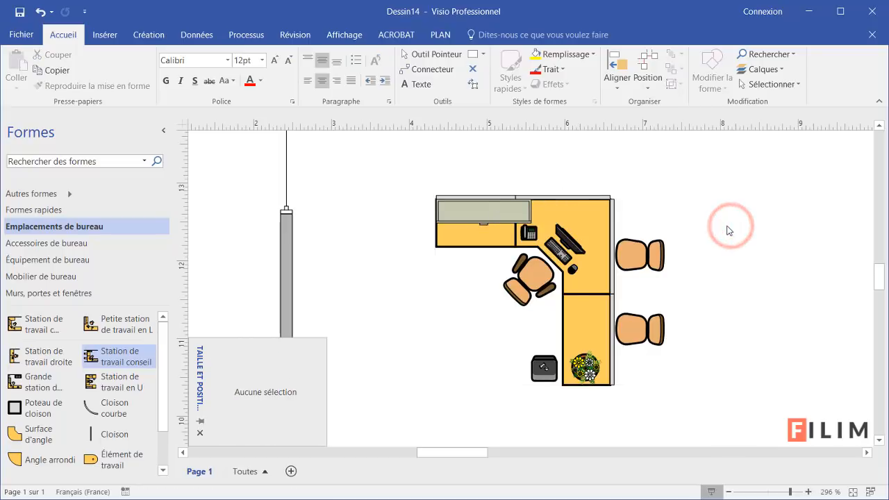
Copy the adapted Station de travail conseil directly above the original, at X 5.8 m, Y 14.806 m
scroll(668, 291, "down", 3)
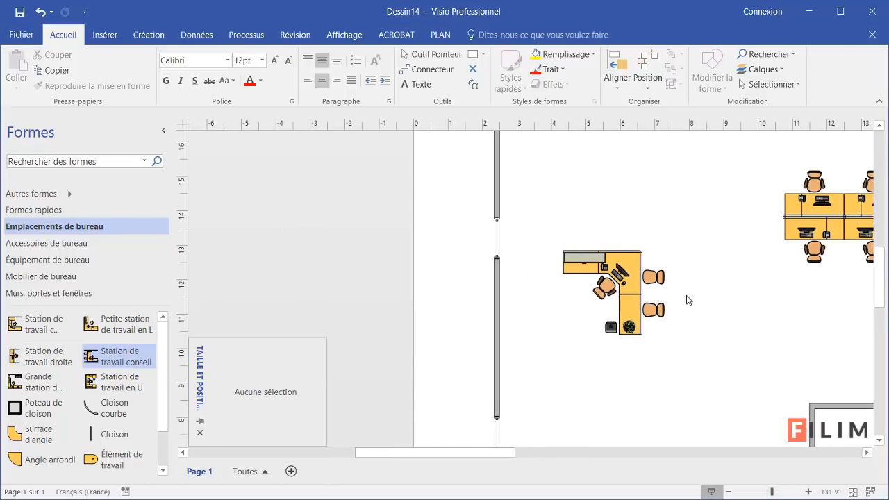
scroll(628, 352, "down", 2)
left_click_drag(509, 451, 567, 451)
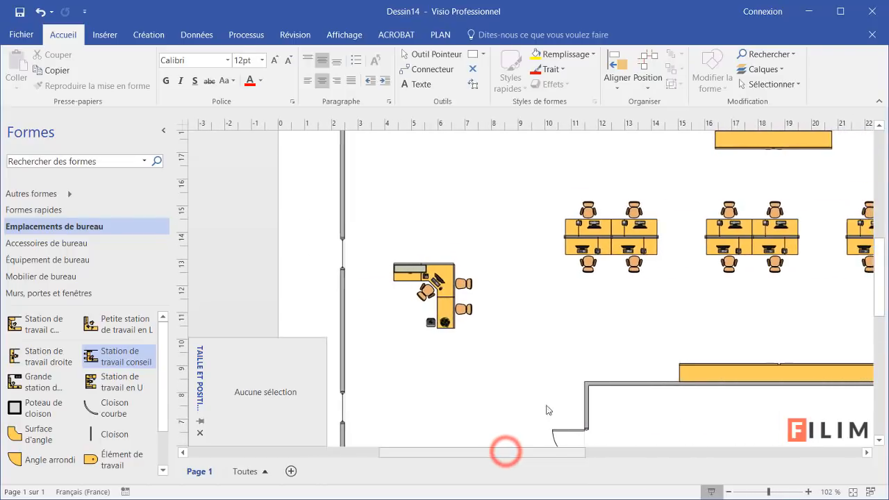
left_click(436, 281)
left_click_drag(445, 297, 439, 219)
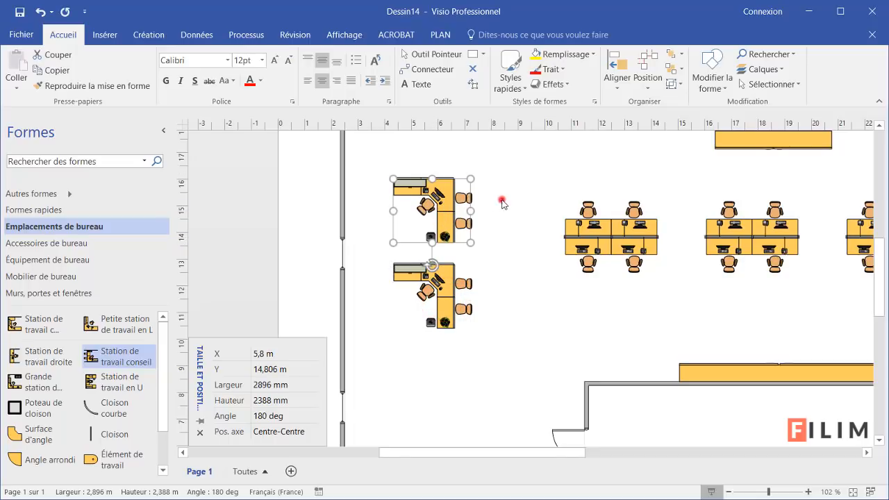
left_click(501, 202)
Flip the upper Station de travail conseil vertically so that it mirrors the lower one
left_click(448, 201)
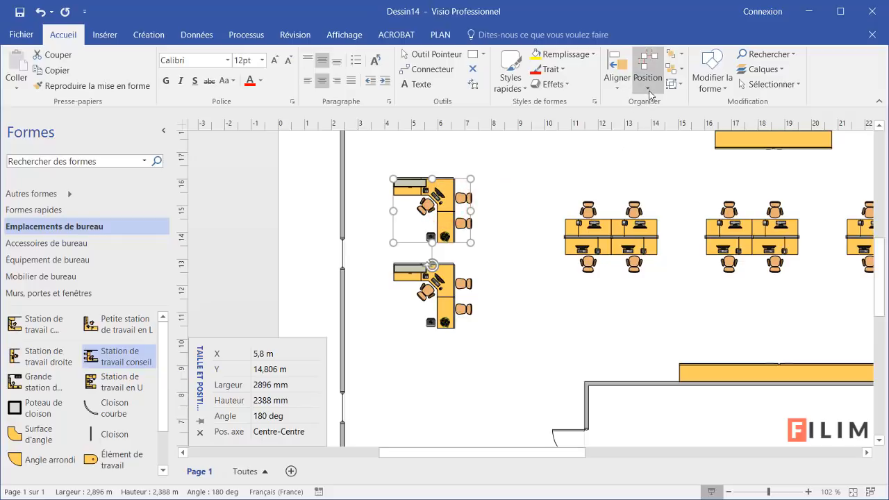
left_click(651, 94)
mouse_move(799, 262)
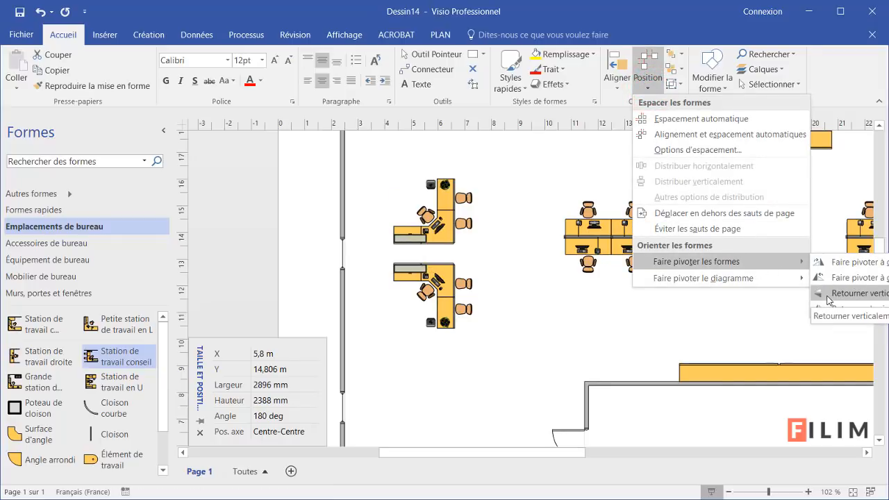
left_click(829, 293)
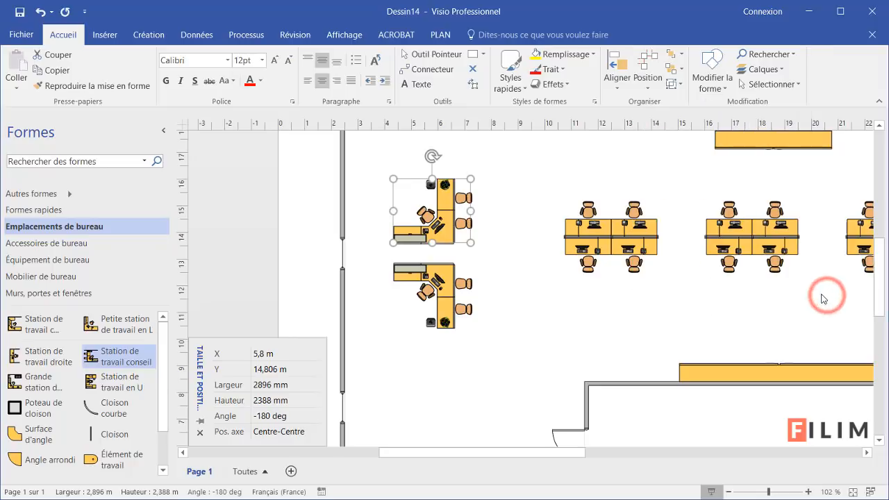
left_click(584, 345)
Move the upper advisor workstation slightly up and the lower one slightly down to widen the gap between them
scroll(521, 326, "down", 2)
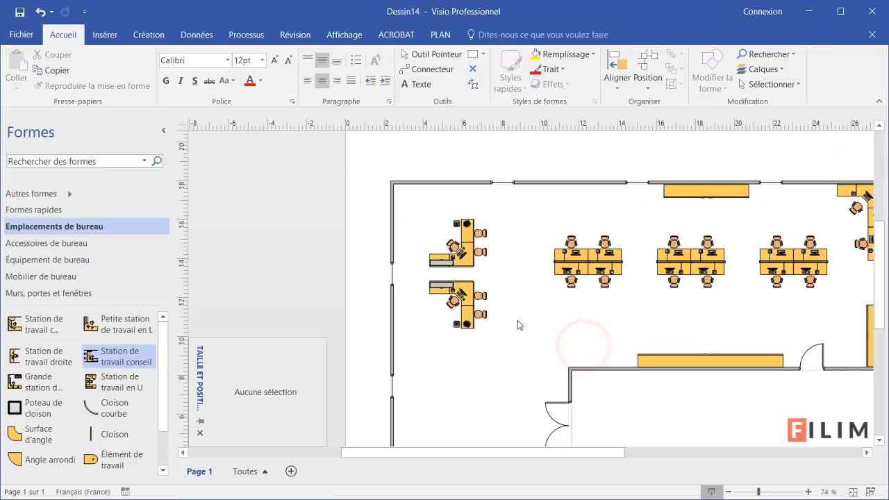
left_click(464, 257)
left_click_drag(464, 257, 464, 247)
left_click(463, 307)
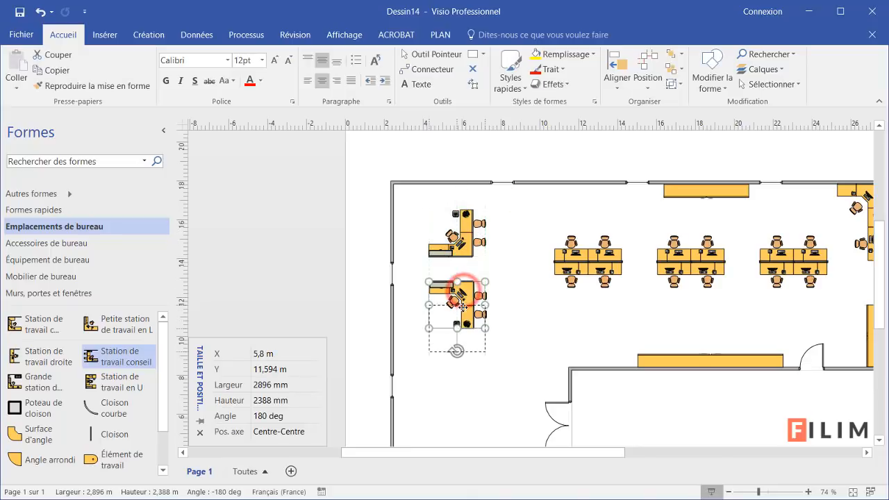
left_click_drag(463, 307, 462, 329)
left_click(592, 319)
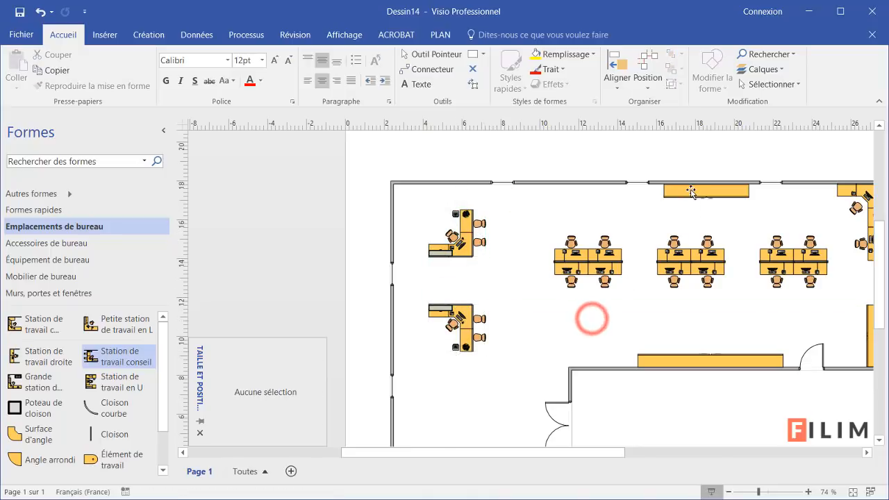
Copy the cabinet on the upper wall to X 11.475 m, Y 17.4 m, between the two left-hand windows
left_click_drag(691, 192, 549, 192)
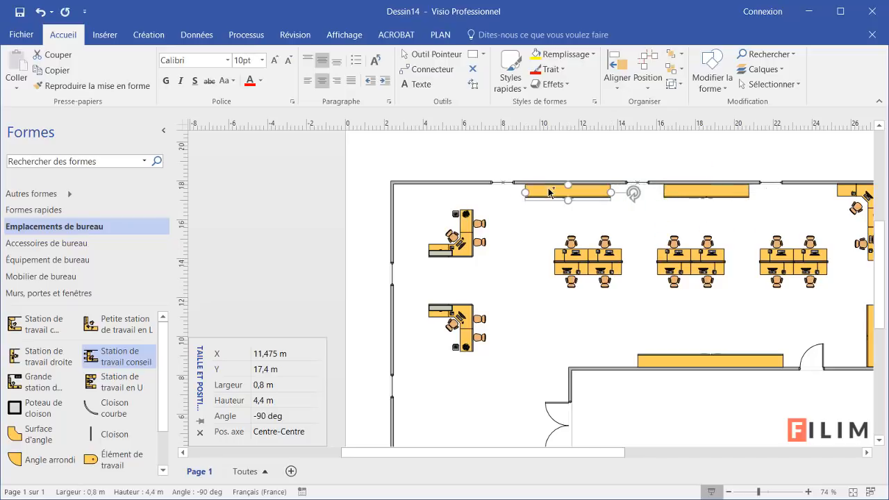
left_click(529, 237)
Copy the Petite station de travail en L from the upper-right corner to the inner wall corner above the double door, rotated to 0 degrees
scroll(526, 272, "down", 1)
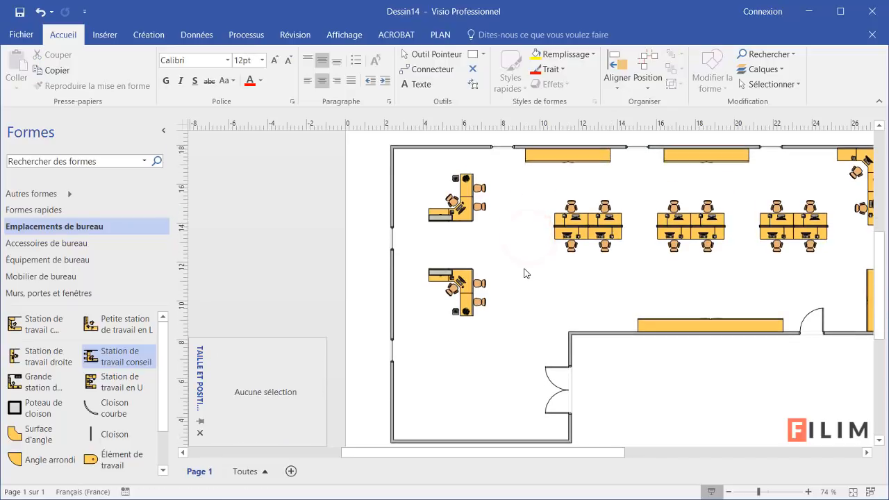
scroll(520, 267, "down", 2)
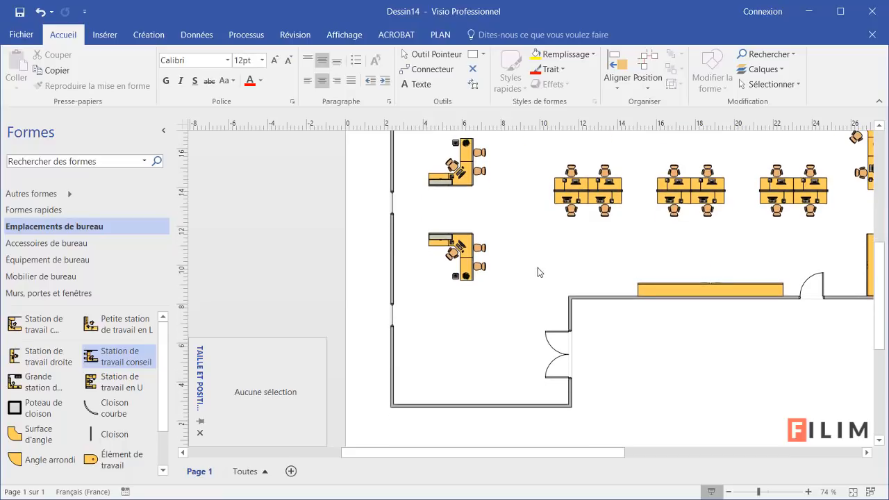
scroll(537, 270, "up", 2)
left_click_drag(607, 447, 642, 450)
left_click_drag(776, 159, 479, 294)
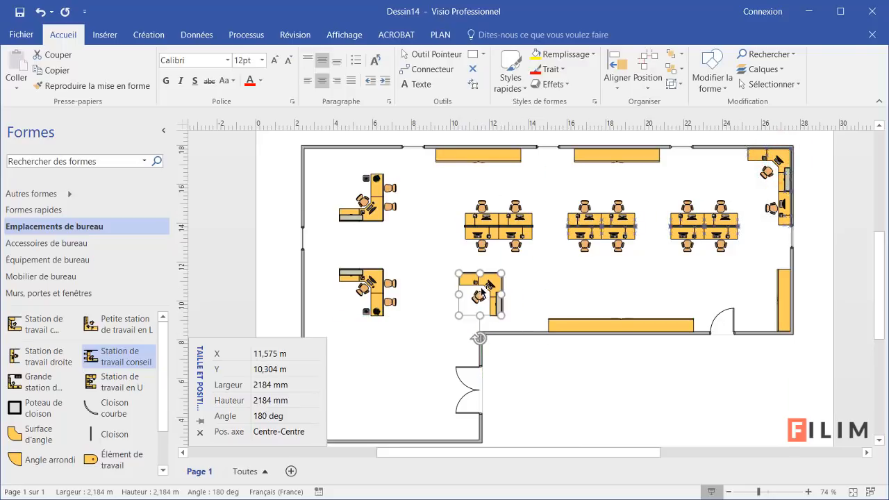
left_click_drag(458, 322, 482, 252)
left_click_drag(478, 299, 490, 320)
left_click(509, 361)
Fine-tune the copied Petite station de travail en L against the inner wall corner at X 12.6446 m, Y 9.5499 m
scroll(500, 353, "up", 8)
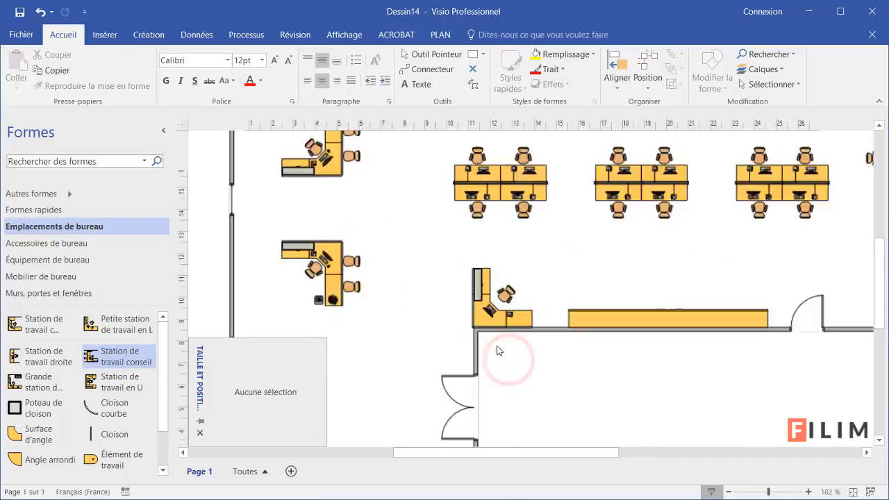
mouse_move(461, 262)
left_mouse_down()
mouse_move(447, 257)
mouse_move(463, 255)
mouse_move(458, 260)
left_mouse_up()
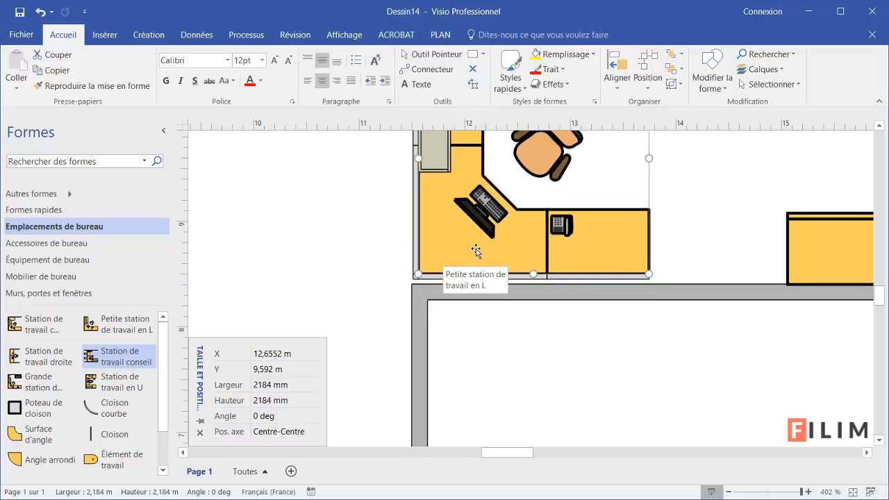
key("shift+Down")
key("shift+Down")
key("shift+Down")
key("shift+Down")
key("shift+Down")
key("shift+Down")
key("shift+Down")
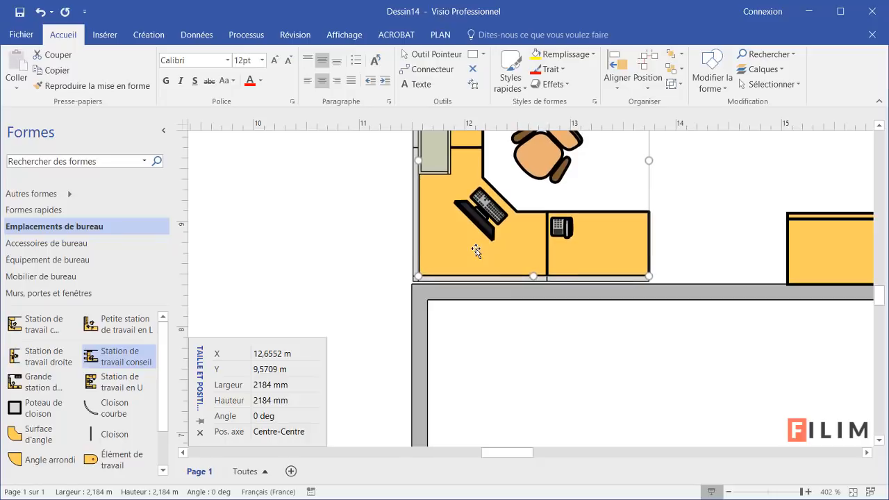
key("shift+Left")
key("shift+Down")
key("shift+Left")
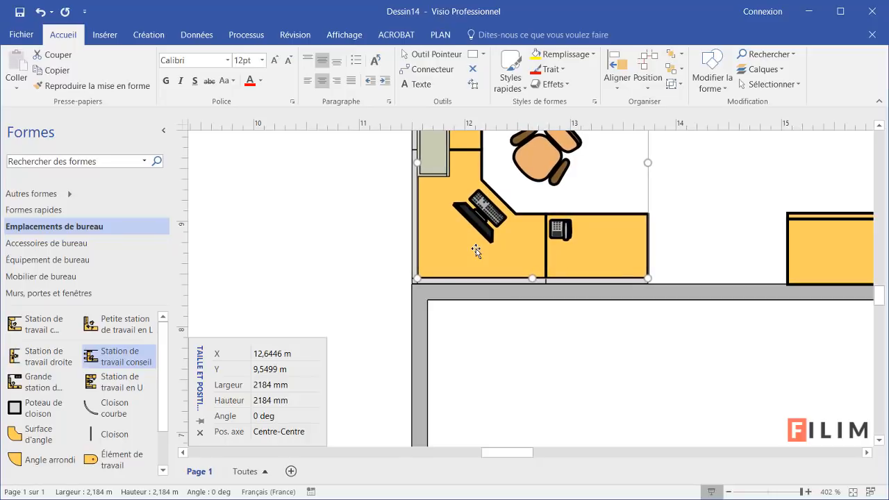
left_click(712, 231)
scroll(677, 264, "up", 2)
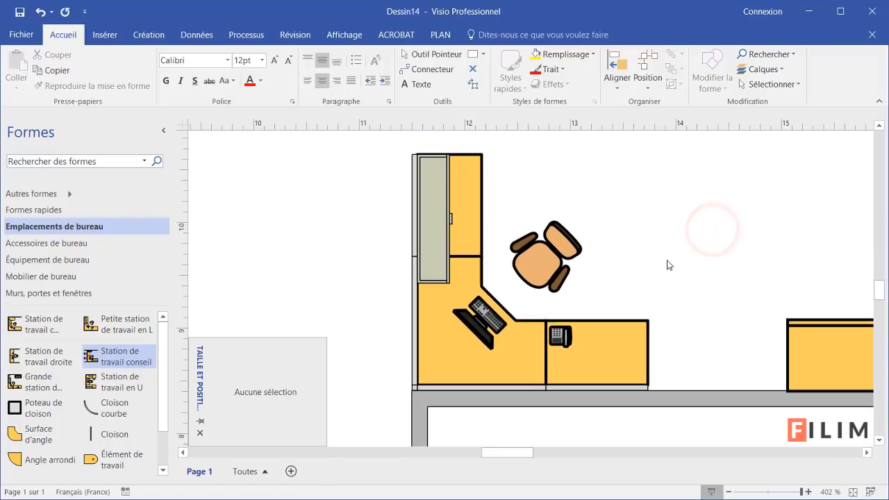
Copy the long cabinet to the wall section above the double door, rotate it to -179 degrees and shorten it to 3.714 m
scroll(604, 255, "down", 5)
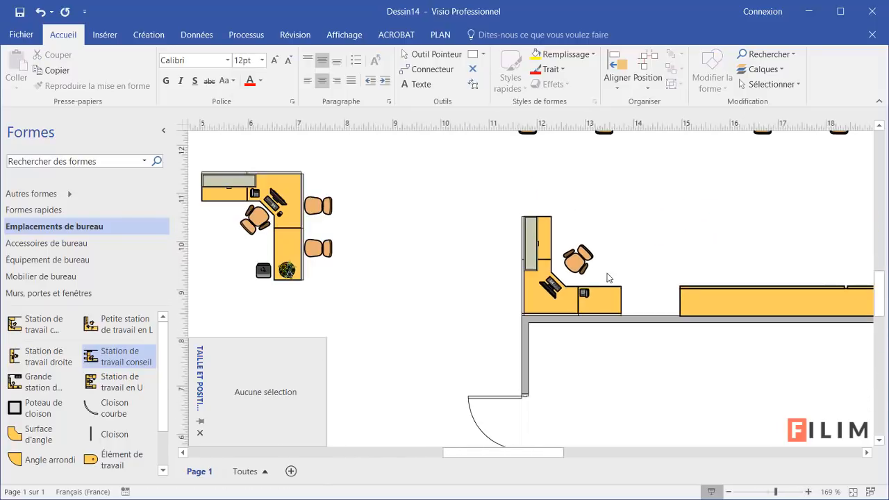
left_click_drag(722, 302, 419, 270)
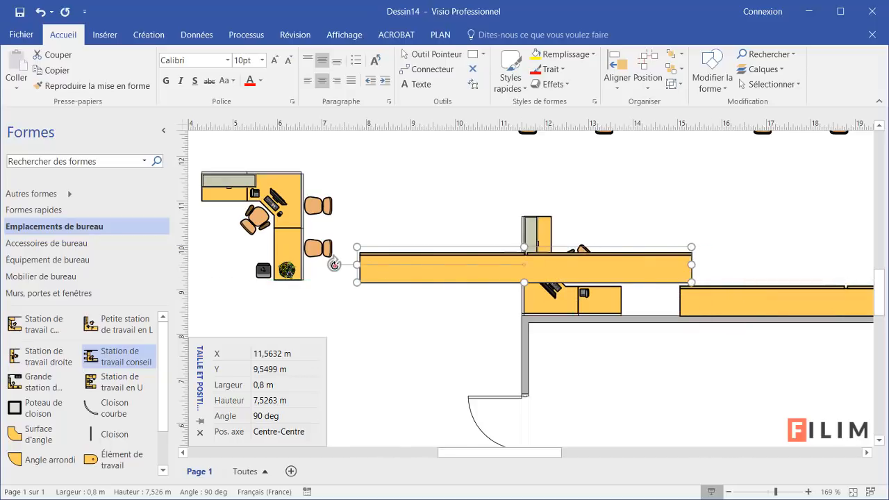
left_click_drag(335, 265, 505, 322)
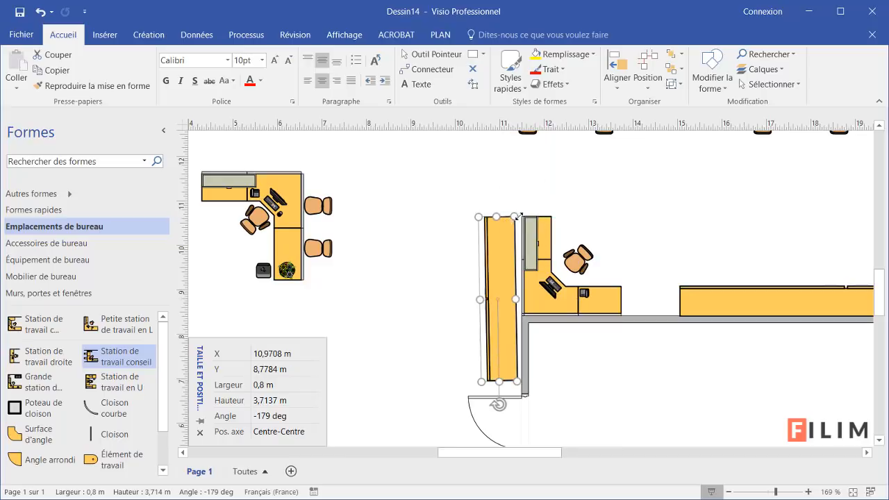
Shift the long cabinet above the double door towards the wall to X 11.038 m and rotate it to -179.6 degrees
key("Right")
key("Right")
key("Right")
key("Right")
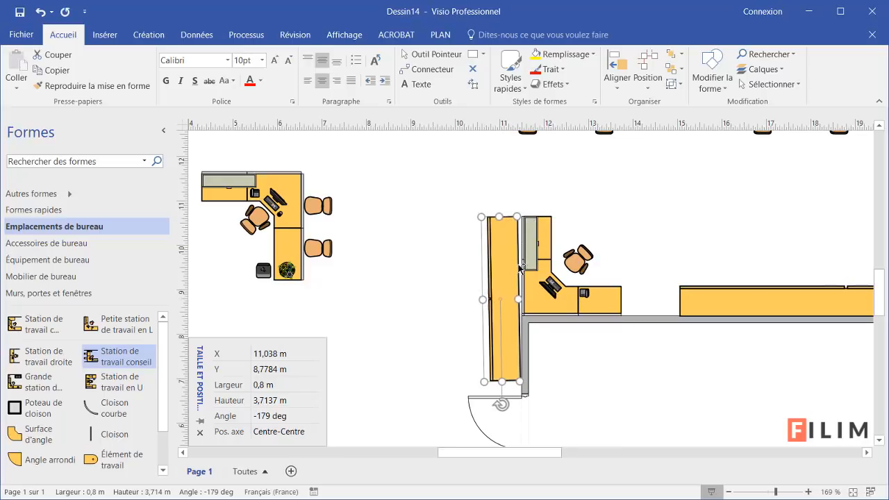
scroll(521, 268, "up", 5, "ctrl")
scroll(470, 334, "down", 5)
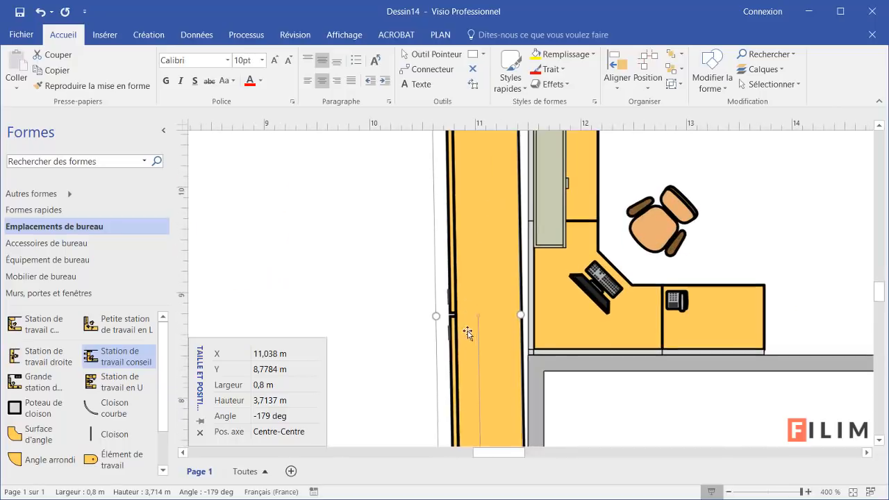
left_click_drag(481, 392, 479, 391)
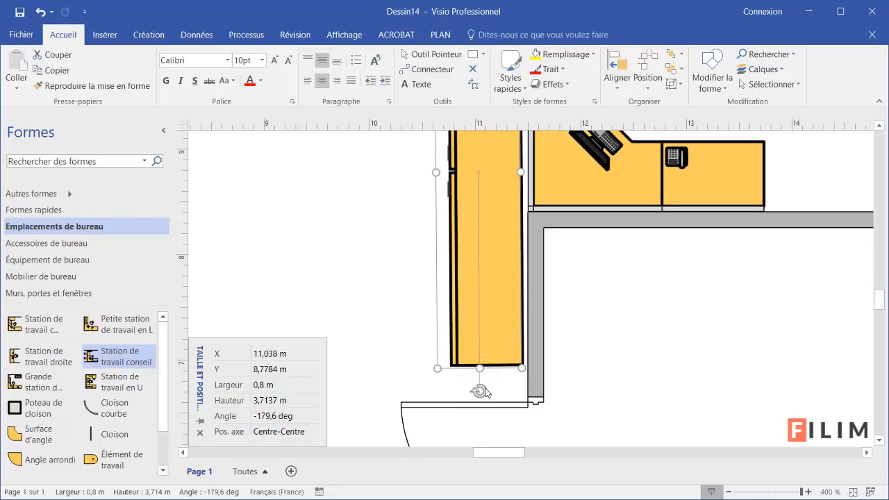
Fine-tune the long cabinet's position against the wall to X 11.082 m, Y 8.6817 m
key("Right")
key("Left")
key("Right")
key("Left")
key("Right")
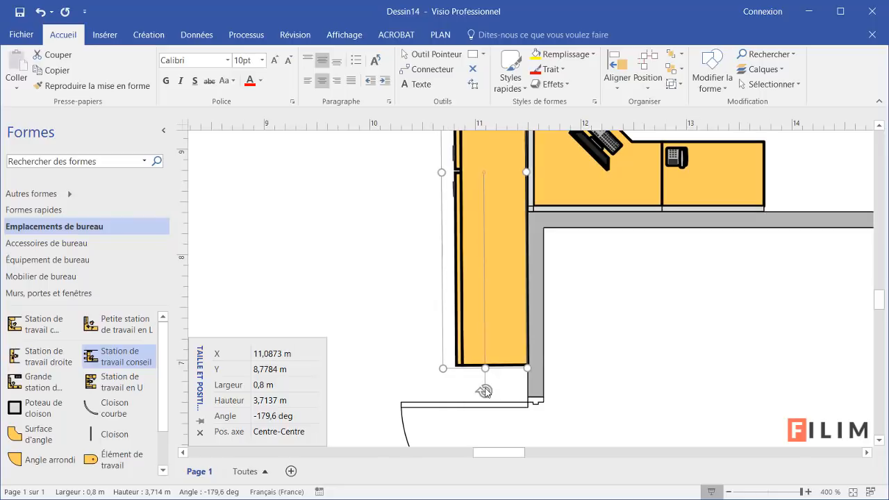
key("Down")
key("shift+Down")
key("shift+Down")
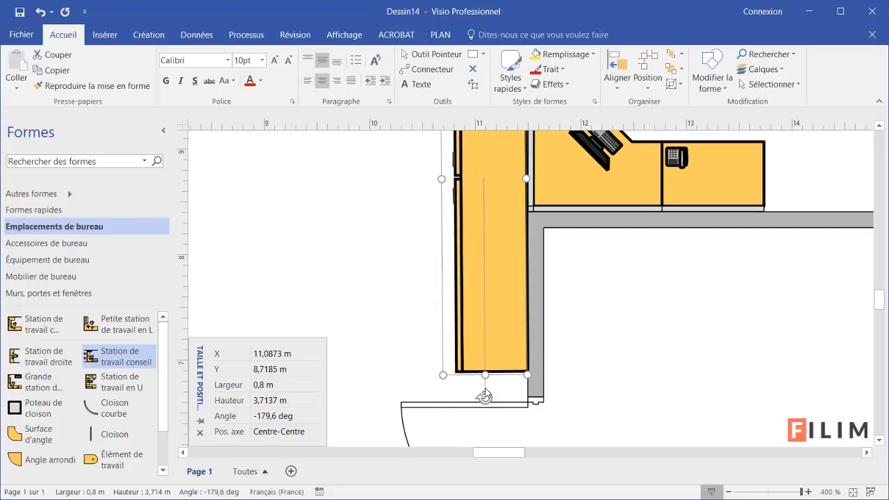
key("shift+Left")
key("shift+Left")
key("shift+Left")
key("shift+Right")
key("shift+Right")
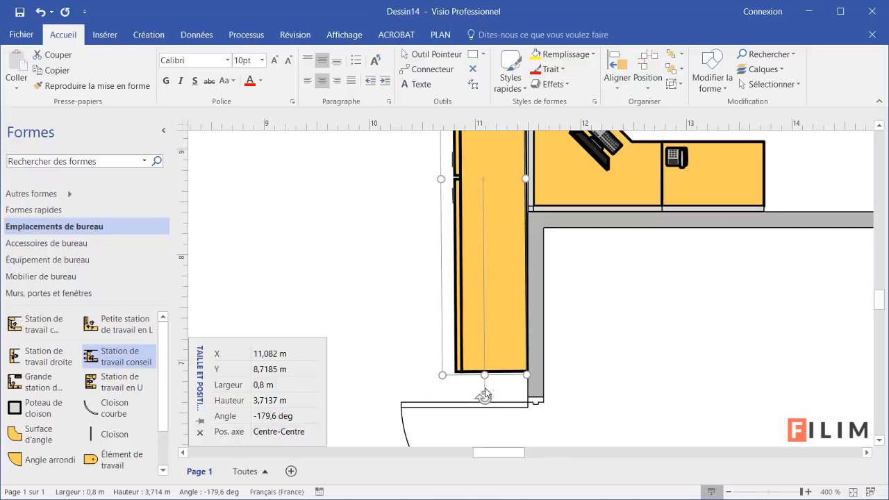
key("shift+Down")
key("shift+Down")
key("shift+Down")
key("shift+Down")
key("shift+Down")
key("shift+Down")
key("shift+Down")
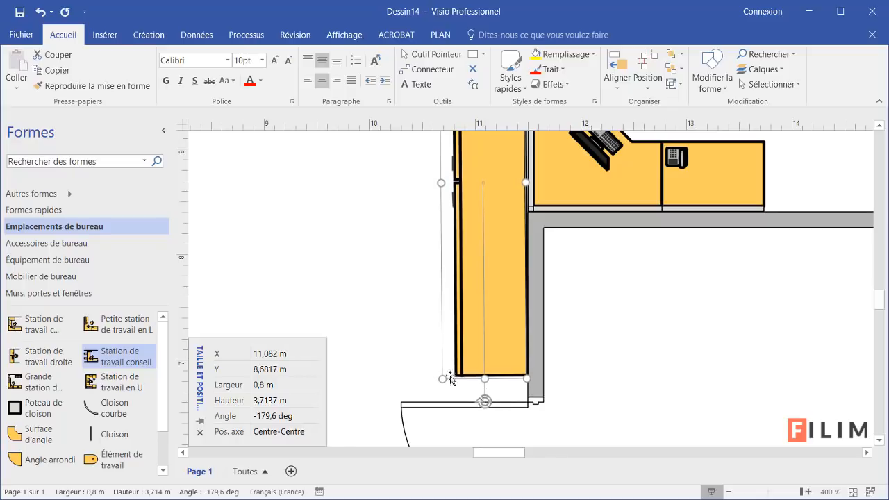
Set the long cabinet's angle to exactly -180 degrees
left_click(497, 364)
left_click(496, 364)
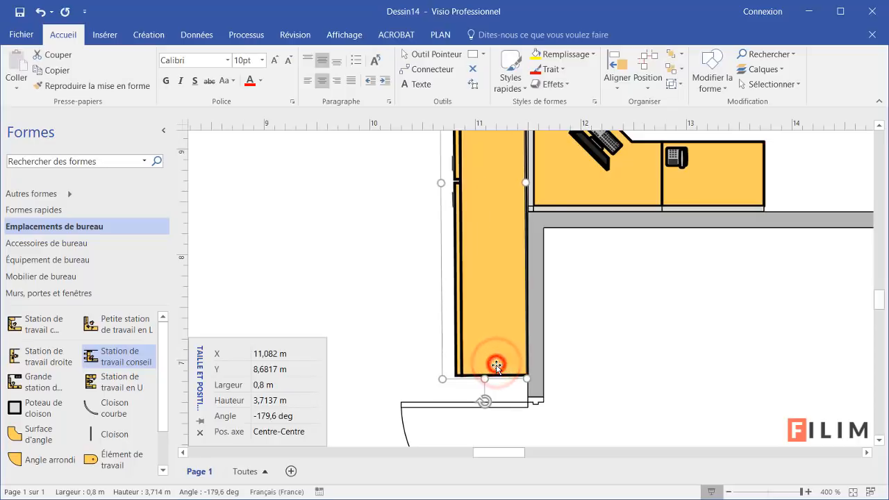
left_click(266, 416)
type("-")
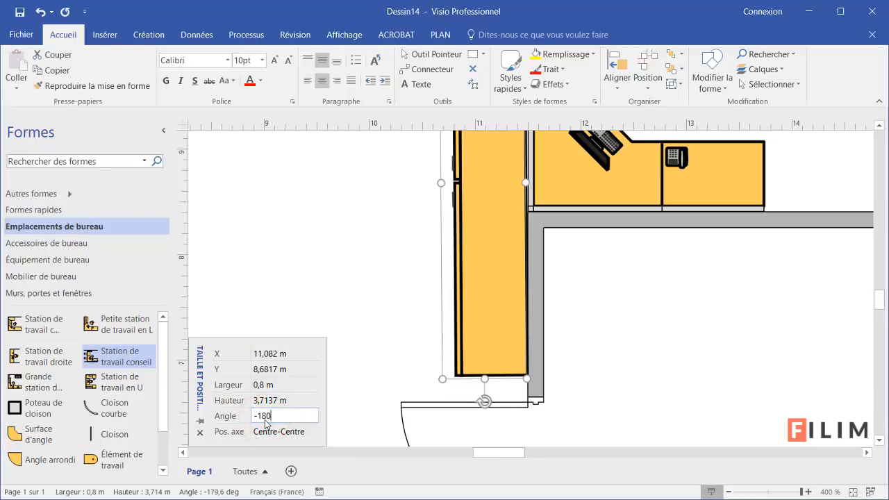
type("180")
key("Return")
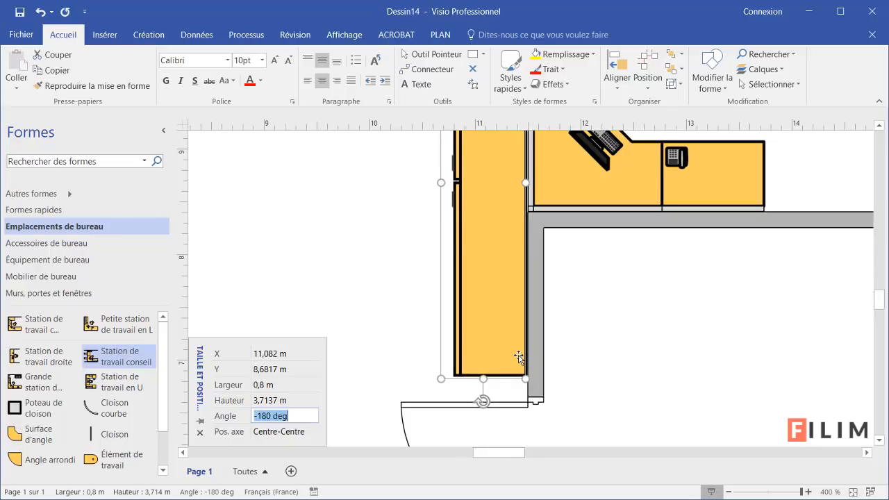
key("Tab")
key("Down")
key("Down")
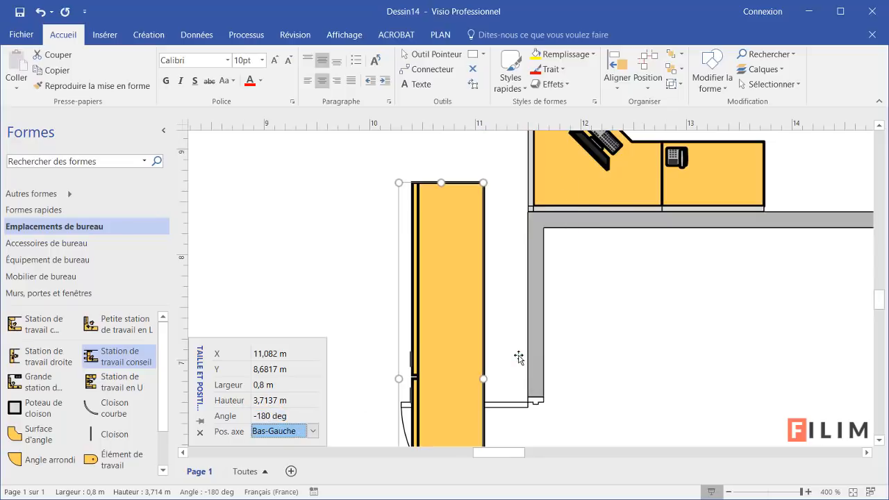
key("Up")
key("Return")
key("ctrl+z")
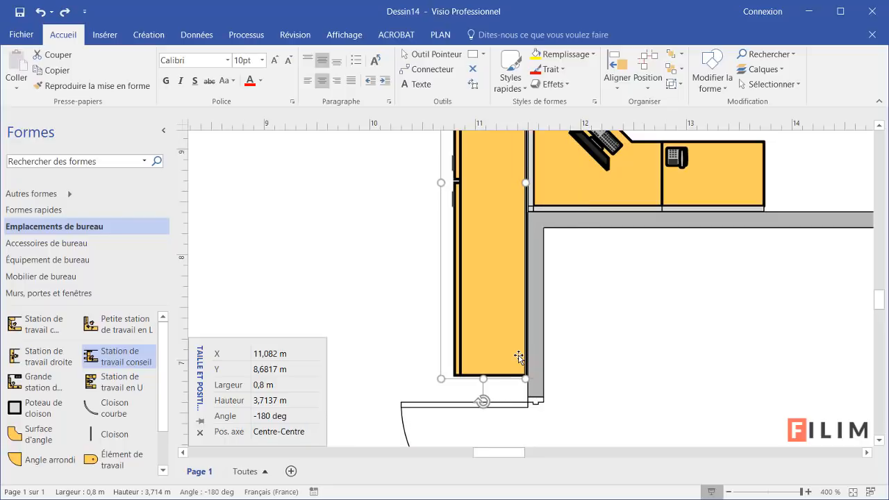
Lower the long cabinet along the wall towards the double door to Y 8.5606 m
key("Down")
key("Down")
key("Down")
key("Down")
key("Down")
key("Down")
key("Down")
key("Down")
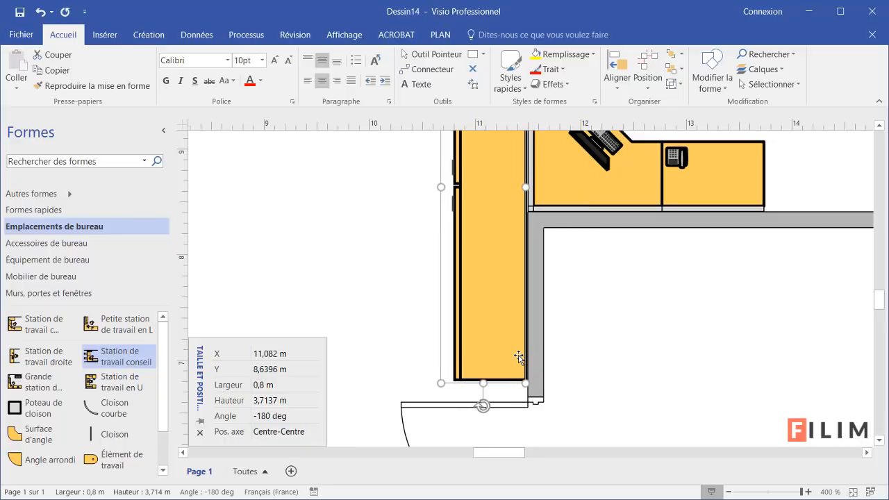
key("Down")
key("Down")
key("Down")
key("Down")
key("Down")
key("Down")
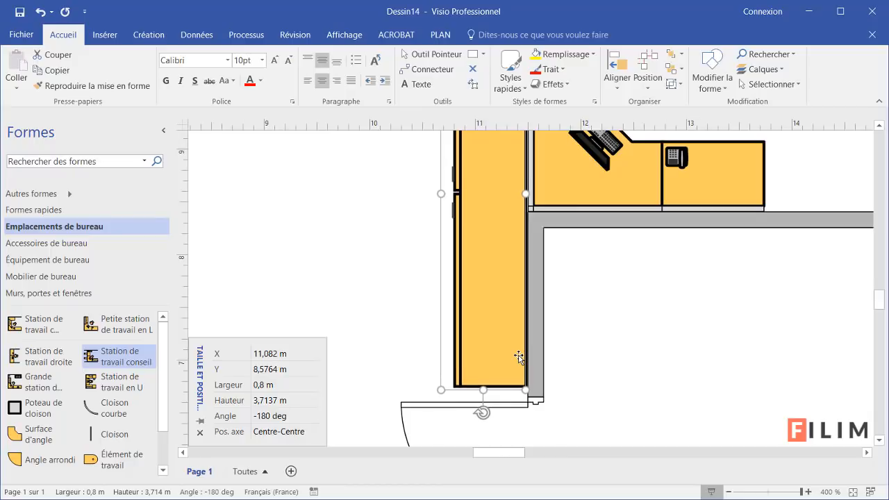
Lengthen the cabinet upwards until its upper end aligns with the neighbouring L-shaped workstation, and deselect it
scroll(513, 357, "up", 5)
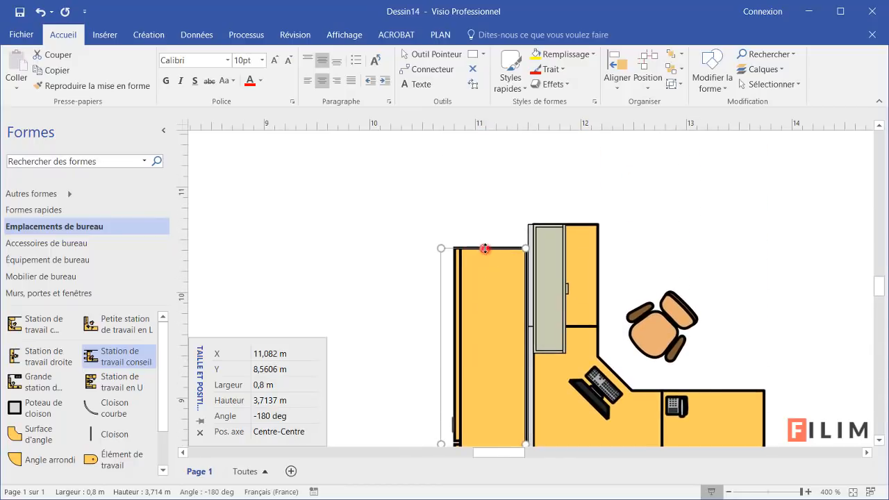
left_click_drag(485, 248, 485, 224)
left_click(533, 205)
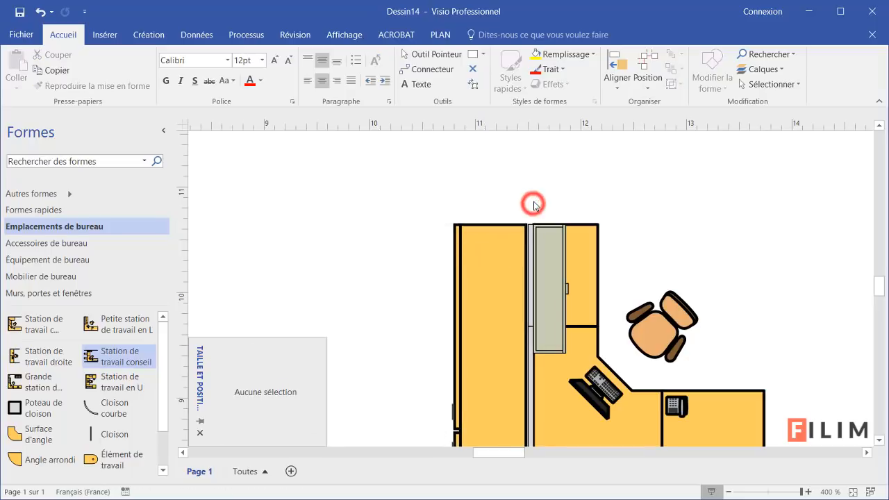
Move the lower of the two advisor workstations up to Y 11 m, closer to its mirrored counterpart
scroll(485, 353, "down", 6, "ctrl")
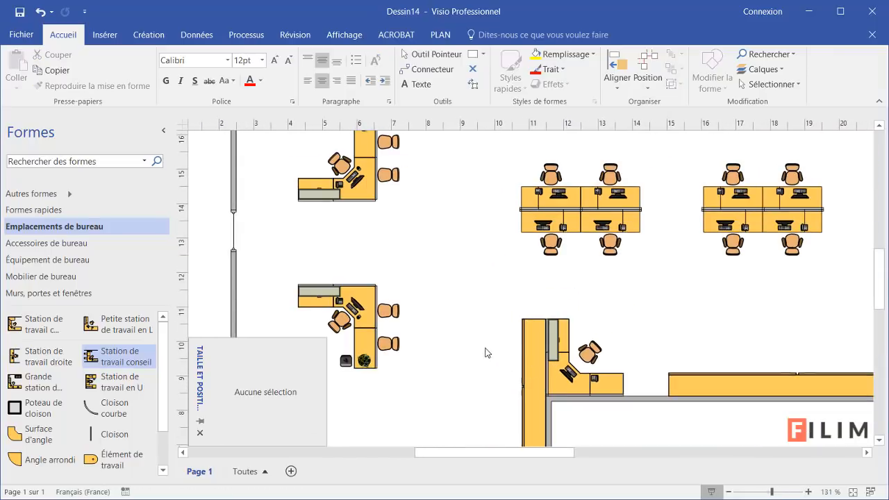
scroll(506, 346, "down", 4, "ctrl")
scroll(504, 341, "up", 1, "ctrl")
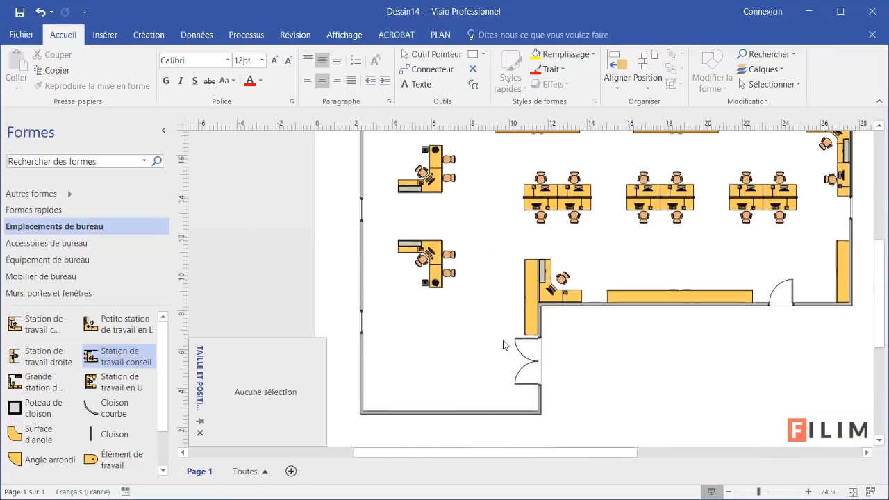
scroll(505, 332, "down", 1)
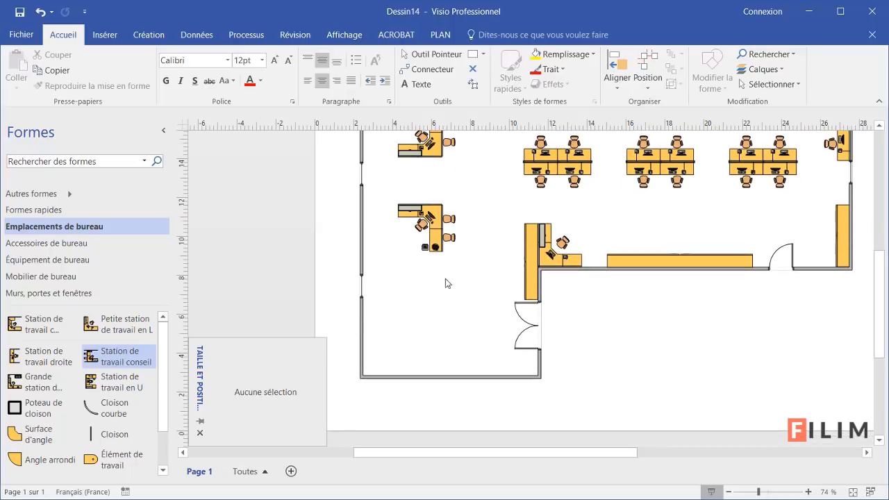
scroll(467, 251, "up", 3)
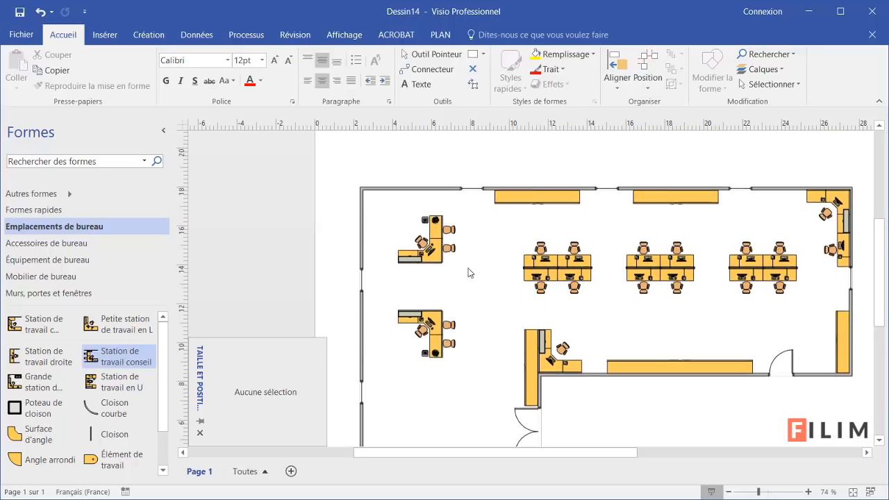
left_click(445, 332)
key("Up")
key("Up")
key("Up")
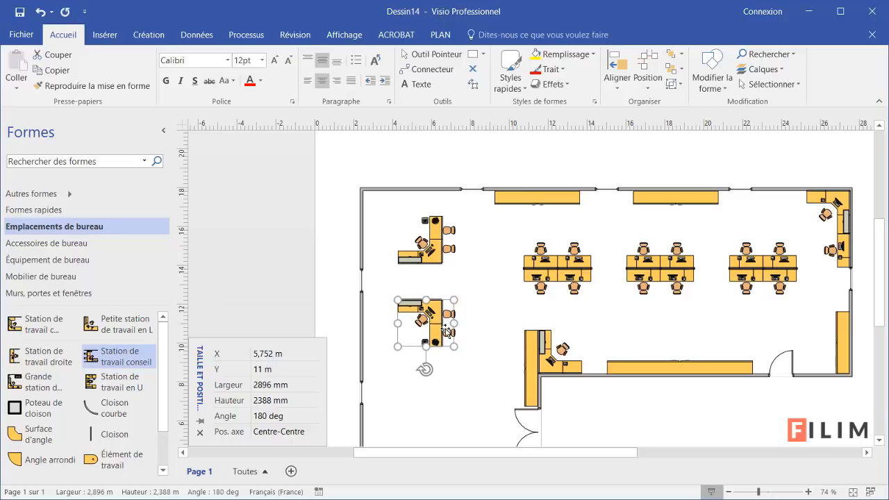
Look through the office workstation shapes and search the shape library for "table réunion"
scroll(448, 330, "down", 3)
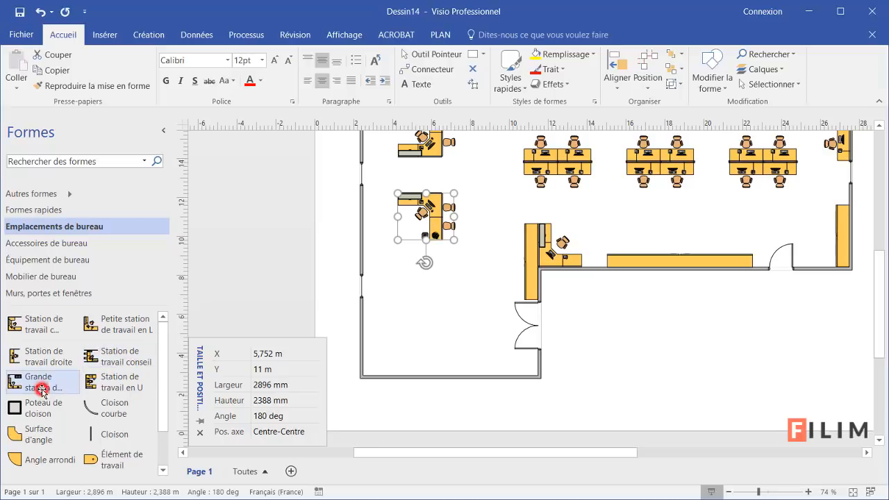
scroll(56, 386, "down", 2)
scroll(59, 386, "down", 1)
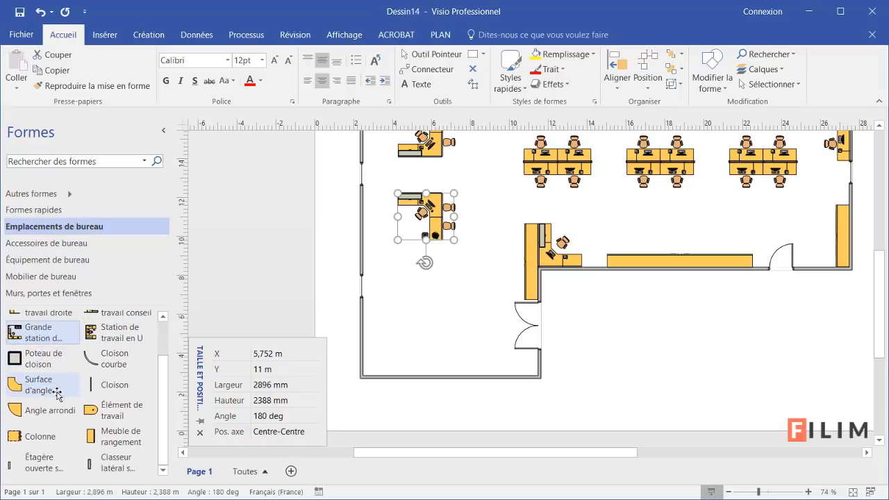
scroll(58, 394, "up", 2)
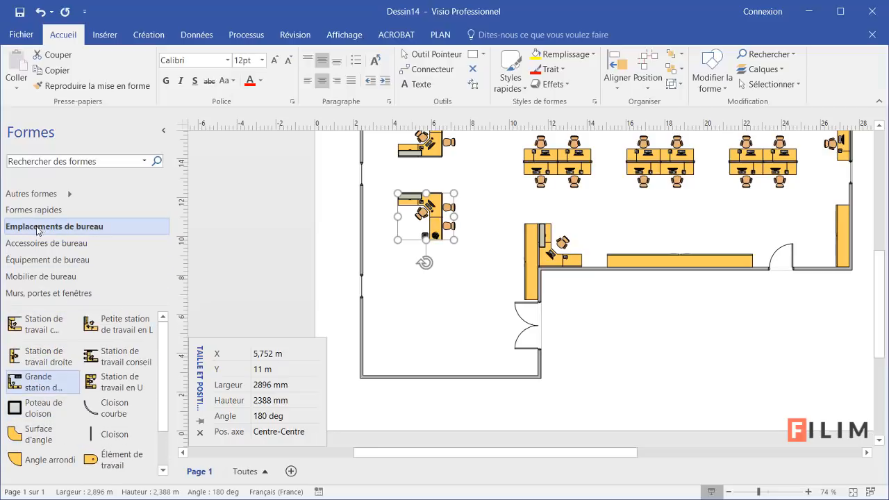
scroll(42, 354, "down", 2)
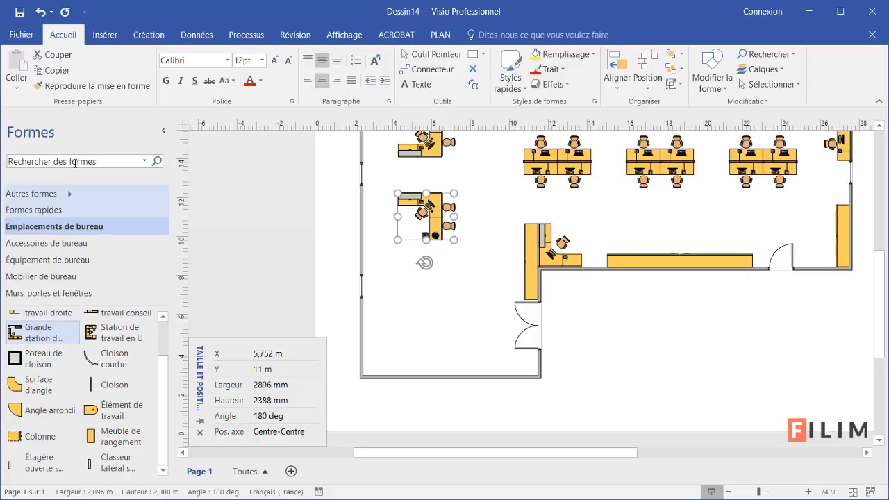
left_click(75, 162)
type("table ré")
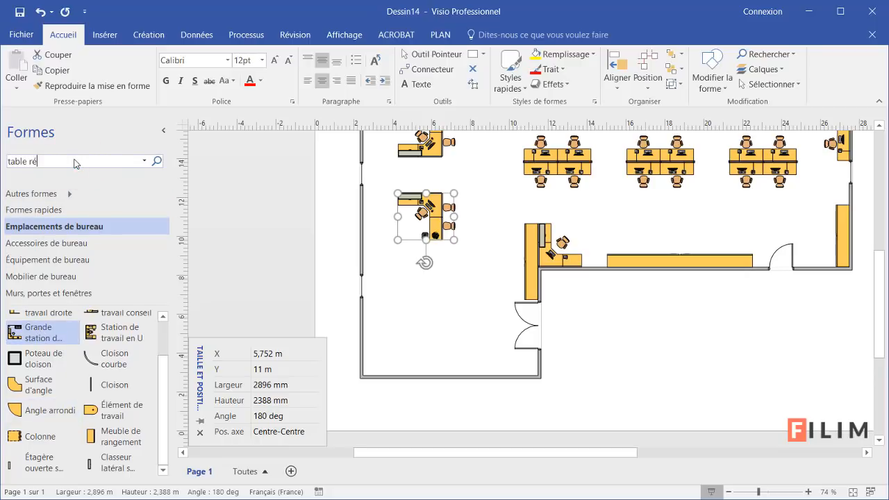
type("union")
key("Return")
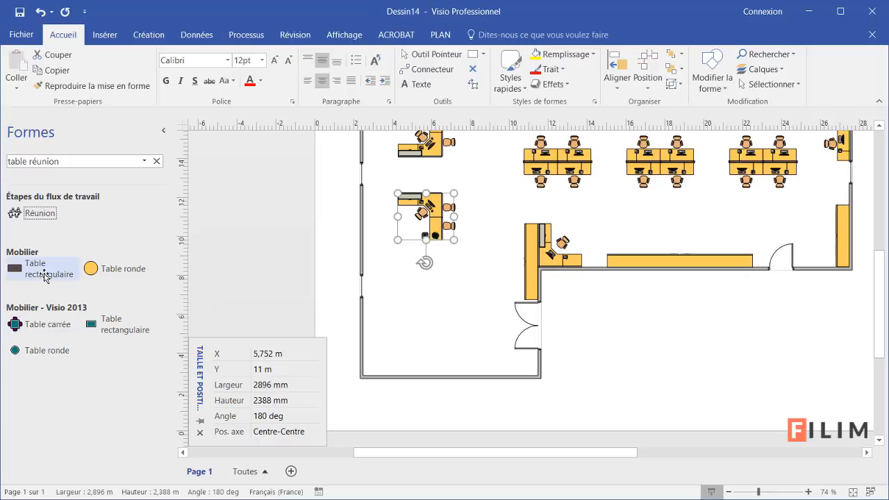
Try a Table rectangulaire from Mobilier in the open area beside the double door, and delete it
left_click_drag(44, 274, 472, 311)
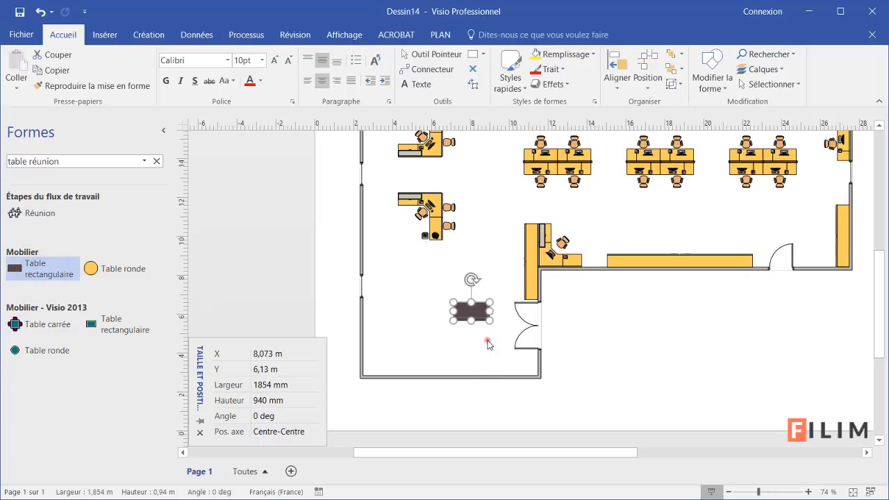
left_click(483, 342)
left_click(471, 315)
key("Delete")
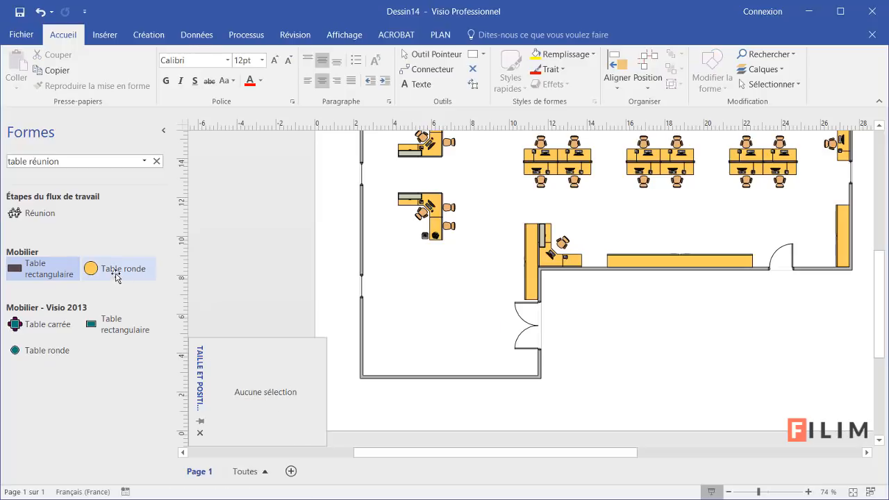
Search the shapes for "table" and place a Table carrée from Mobilier - Visio 2013 at X 7 m, Y 4.962 m
left_click(157, 161)
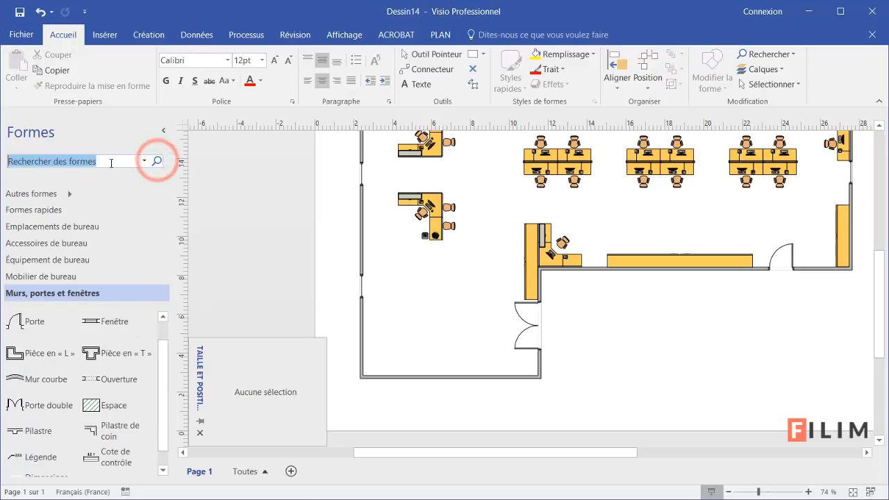
type("table")
key("Return")
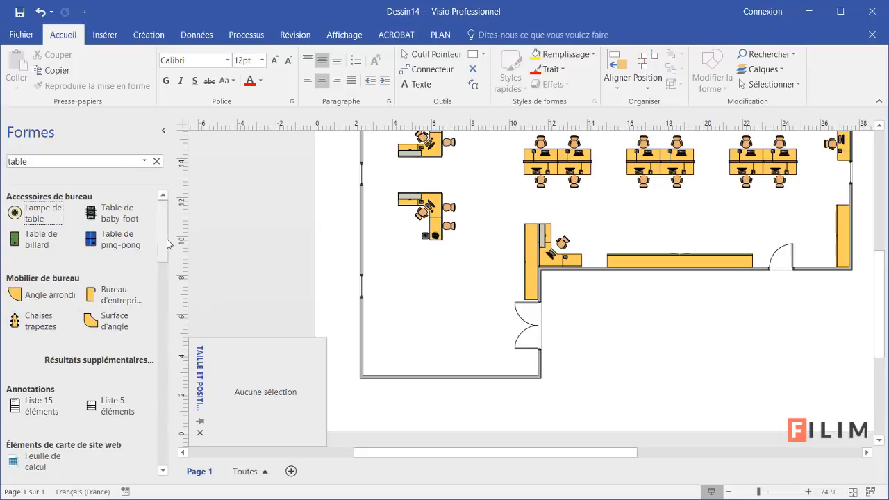
left_click_drag(168, 243, 162, 358)
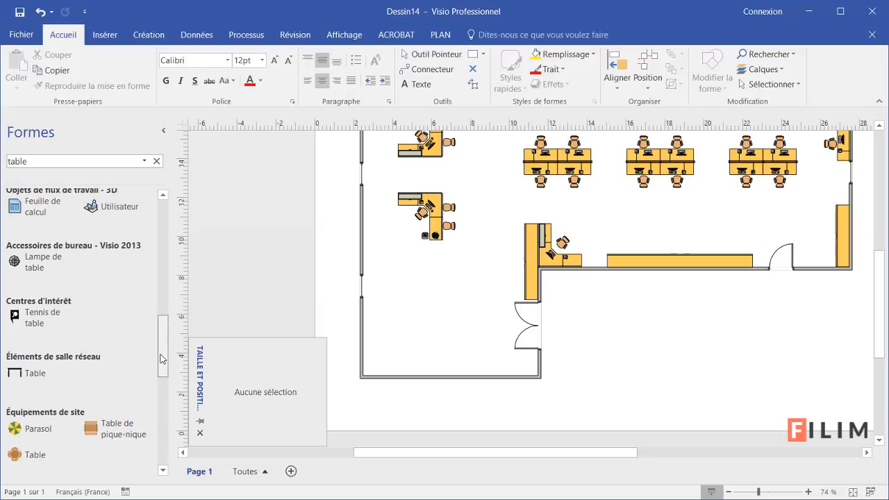
scroll(160, 359, "up", 5)
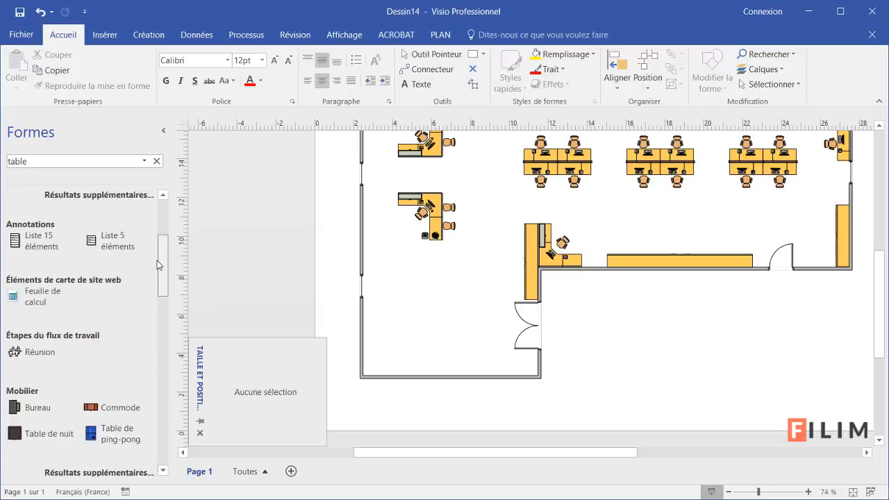
left_click(162, 417)
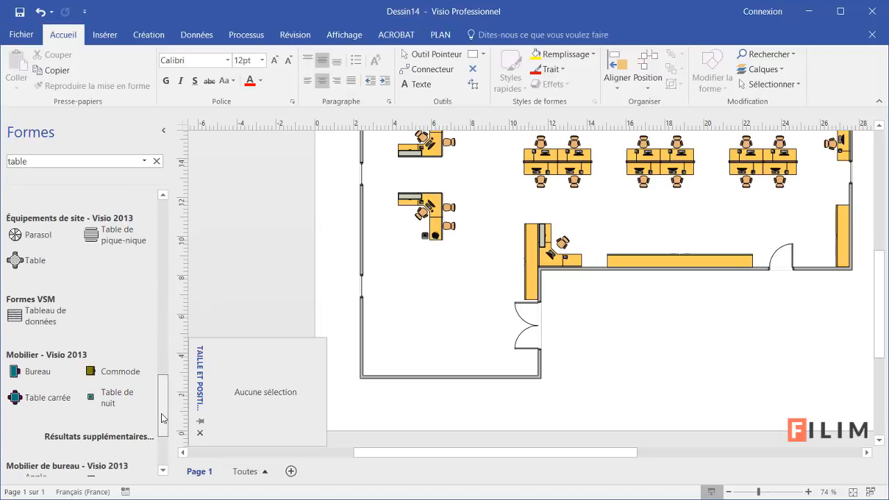
left_click_drag(21, 397, 450, 334)
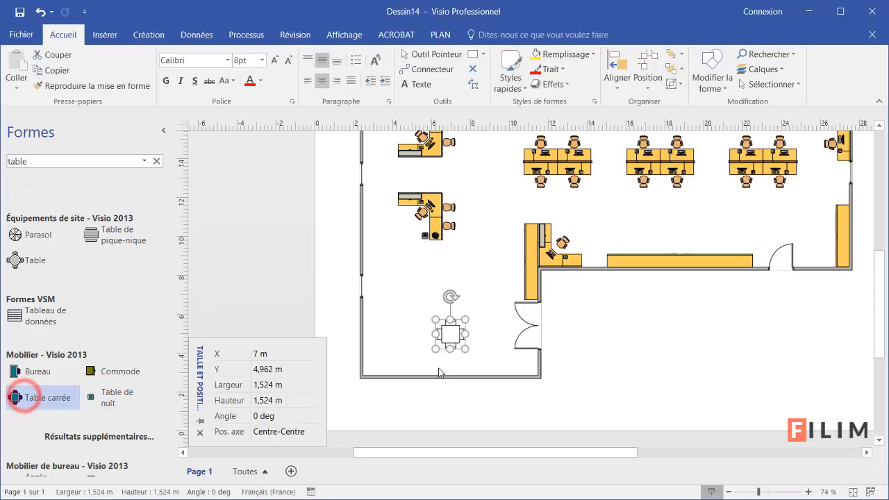
Delete the Table carrée from the open area beside the double door and look through the remaining table results
key("Delete")
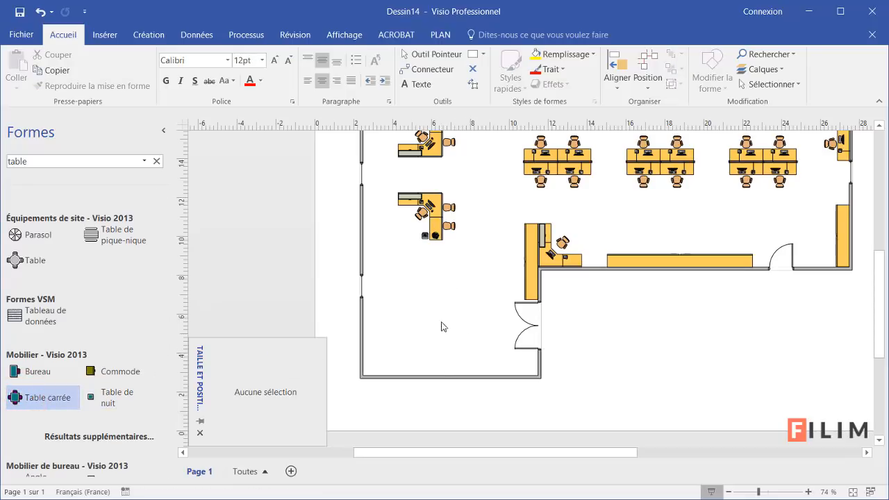
left_click(165, 420)
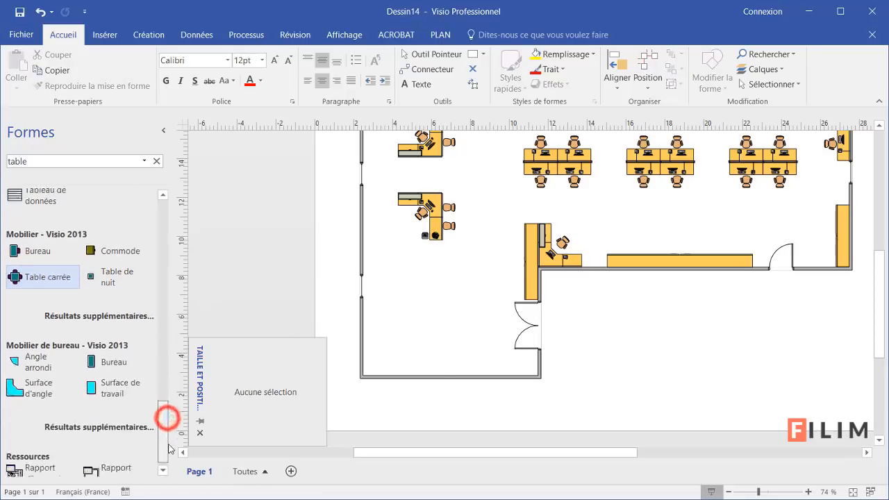
left_click_drag(166, 464, 152, 237)
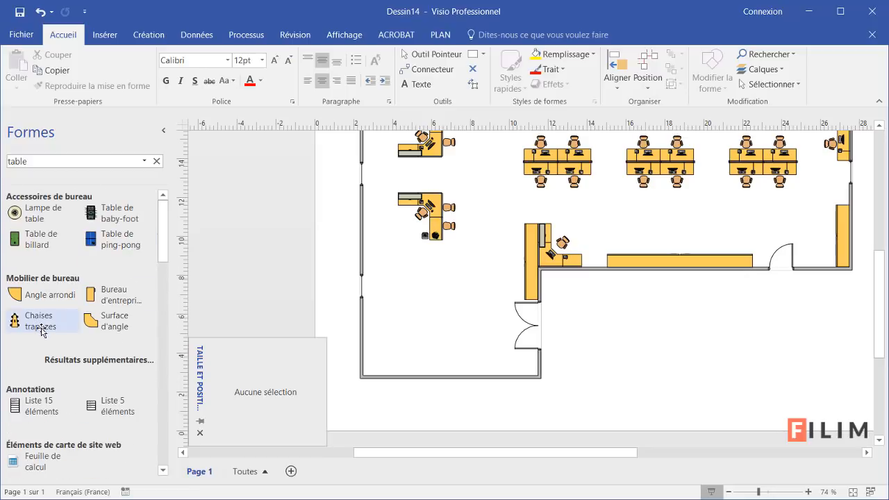
Try a Chaises trapèzes table from Mobilier de bureau in the open area, stretch it to about 3.94 m long, and delete it
left_click_drag(32, 320, 452, 346)
left_click(477, 355)
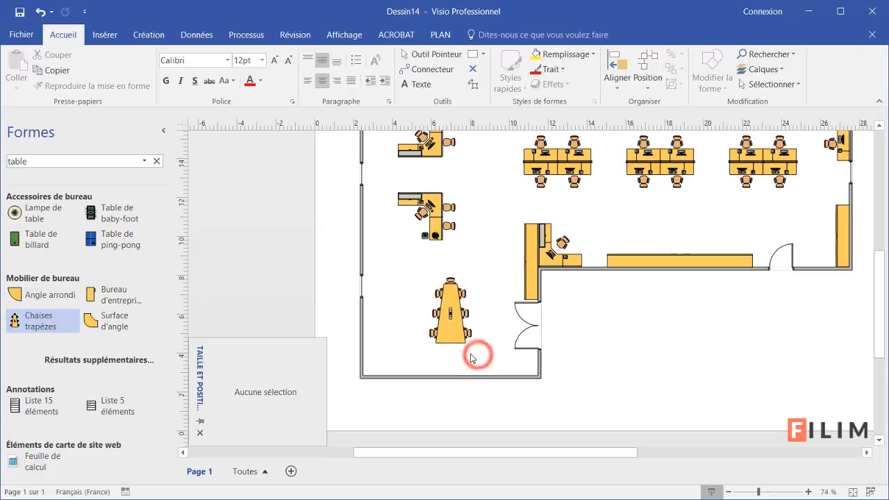
left_click(457, 341)
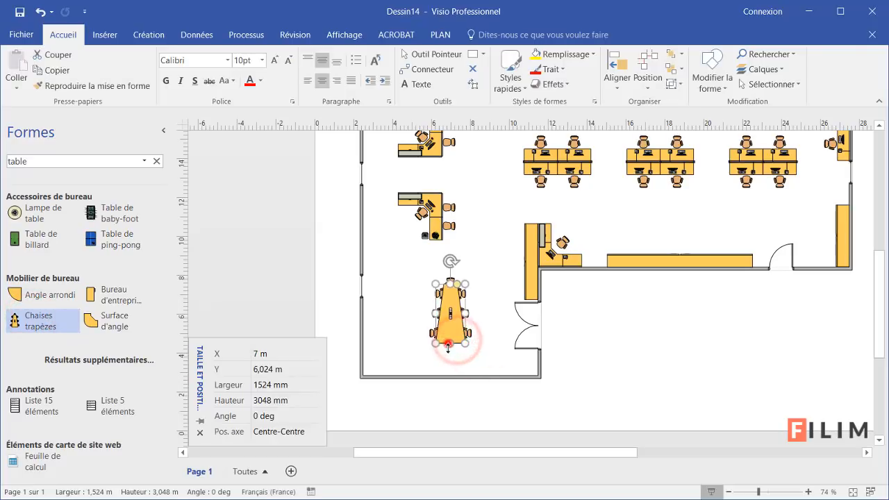
left_click_drag(449, 344, 450, 360)
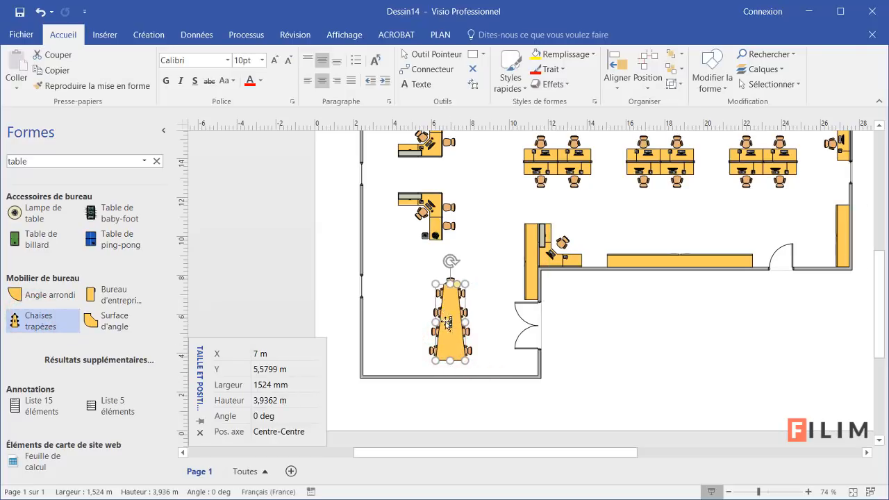
left_click_drag(448, 312, 438, 303)
key("Delete")
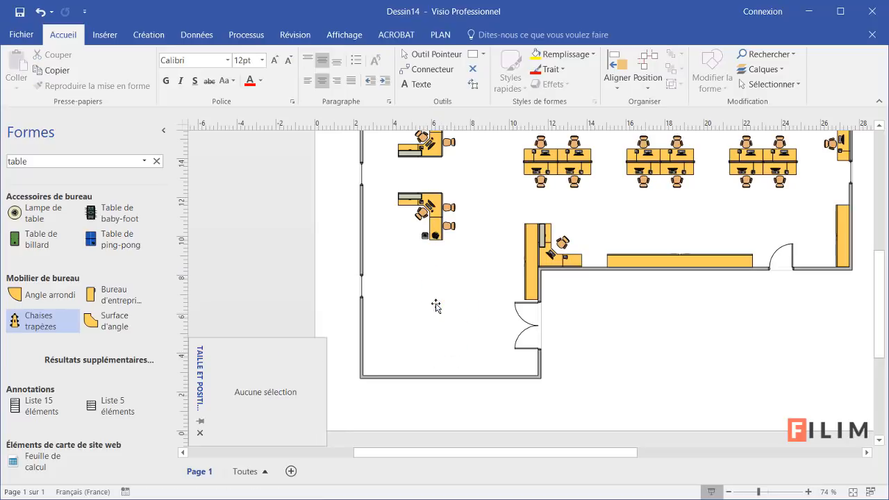
Clear the shape search and place a Table rect. et chaises from Mobilier de bureau at X 7 m, Y 6.976 m
left_click(156, 161)
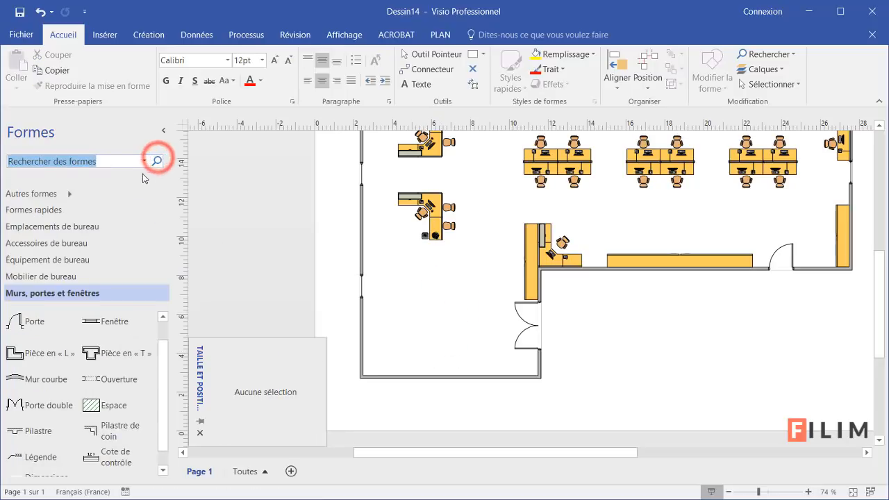
left_click(57, 278)
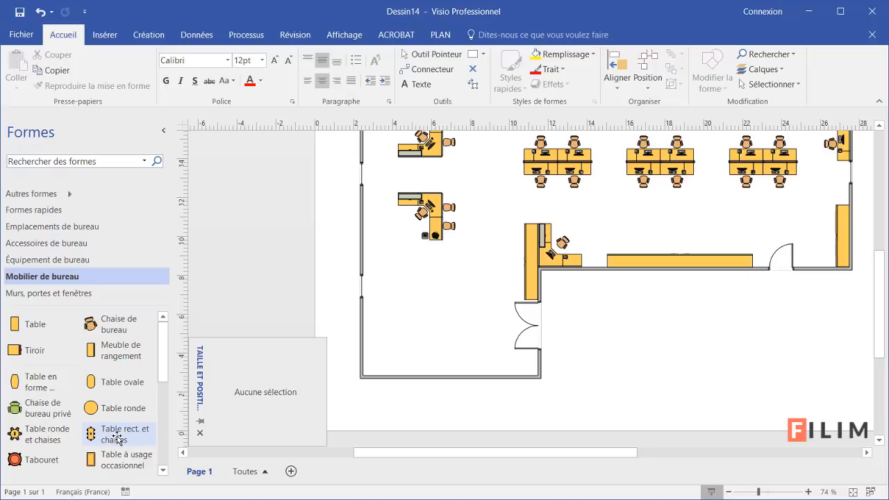
left_click_drag(117, 438, 445, 295)
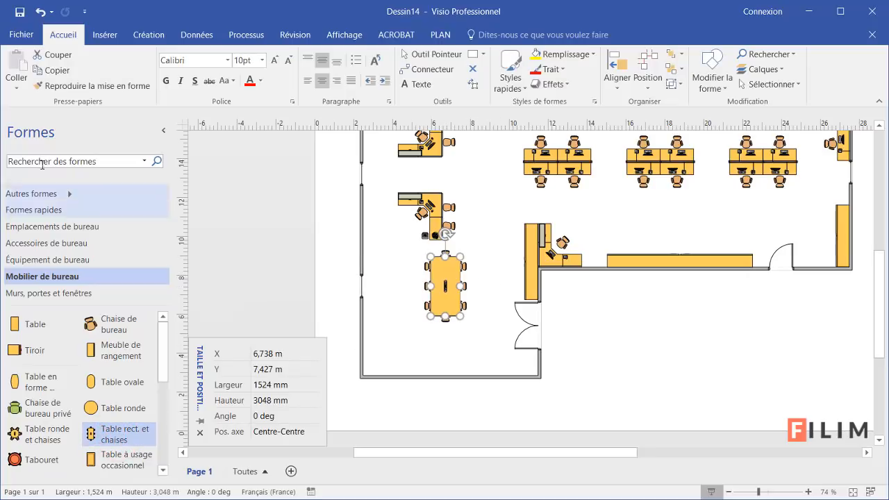
left_click(50, 161)
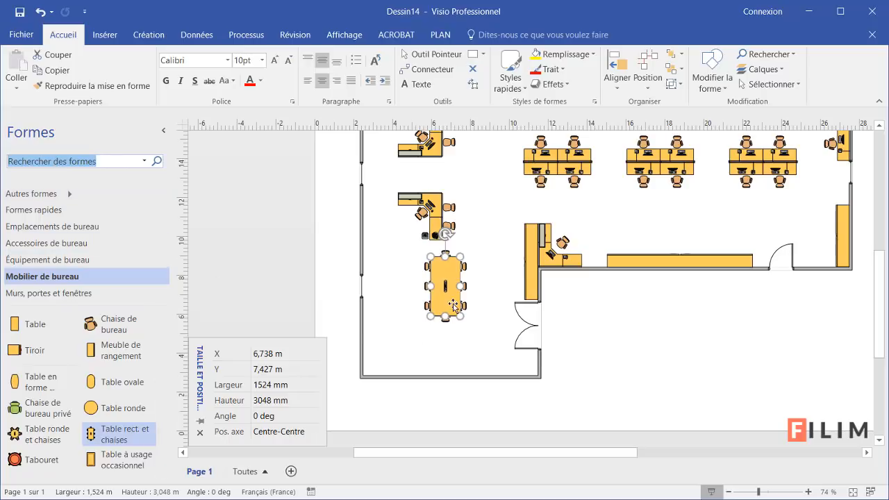
left_click_drag(451, 302, 459, 313)
left_click(618, 328)
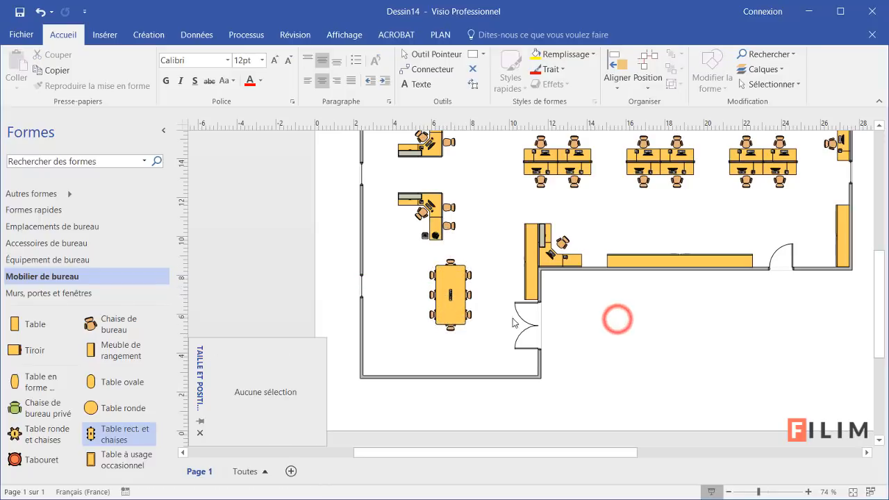
Stretch the meeting table downwards to a height of 4.5 m, keeping its upper end in place
left_click(447, 310)
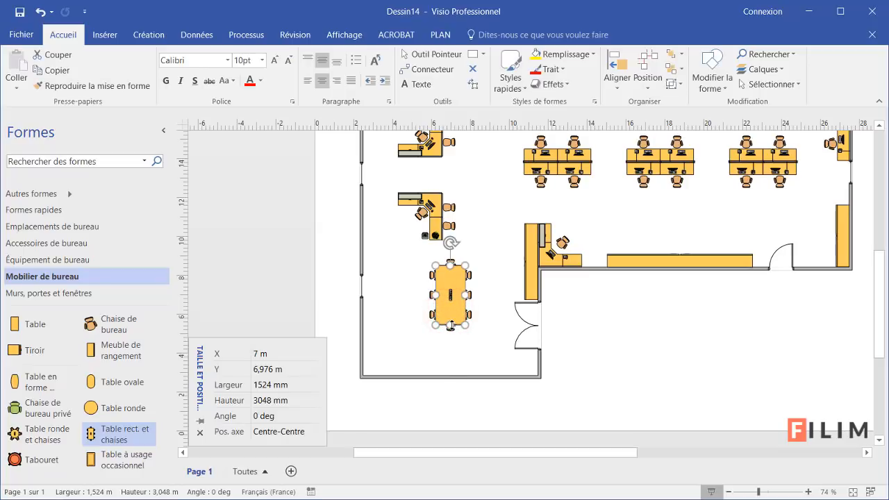
left_click_drag(450, 325, 450, 353)
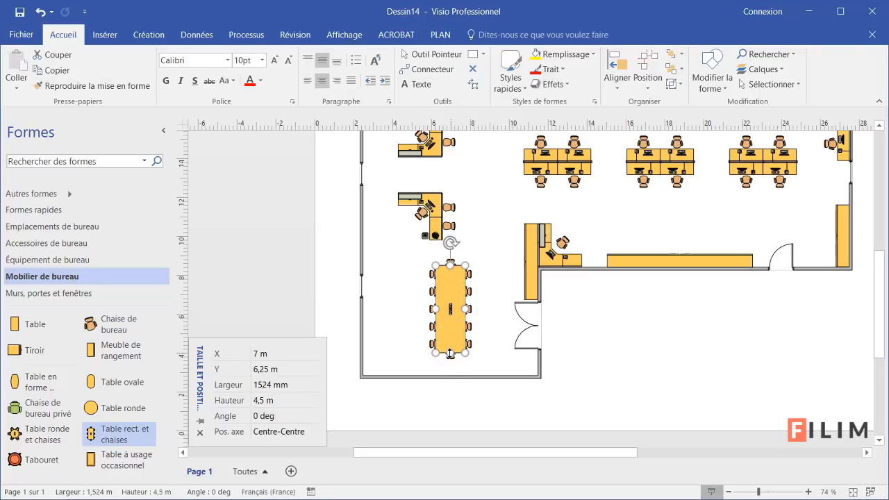
left_click(621, 355)
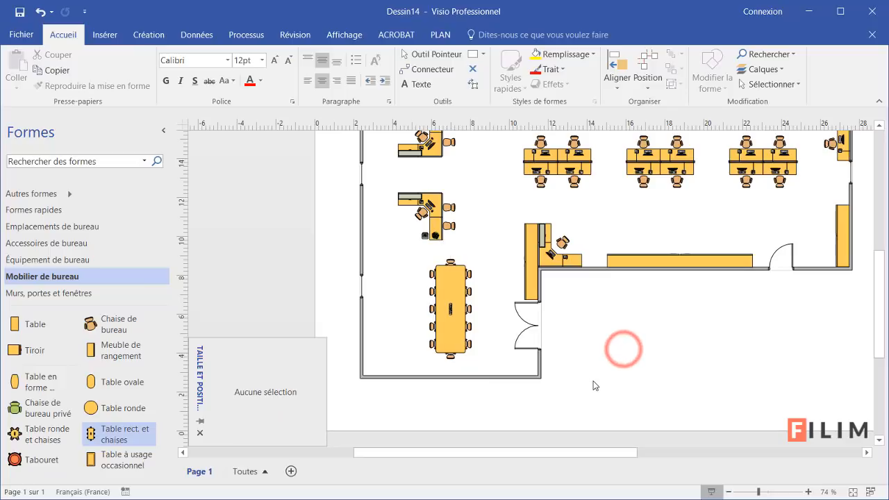
left_click(452, 338)
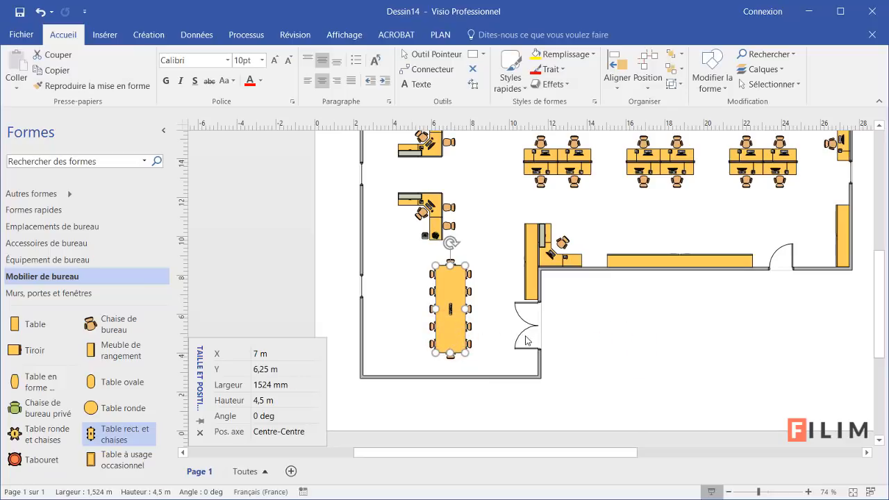
Move the lower advisor workstation up to Y 11.591 m and the upper one up to Y 15.794 m
scroll(526, 340, "up", 3)
scroll(463, 292, "down", 1)
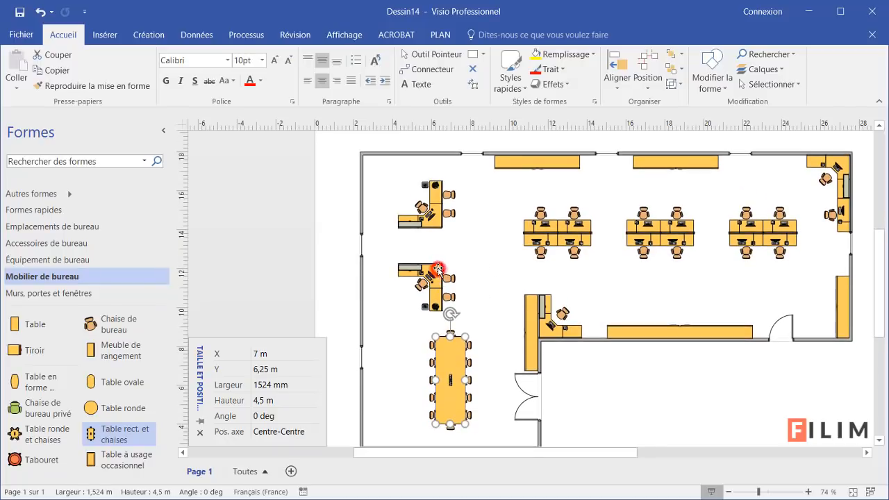
left_click_drag(438, 269, 438, 256)
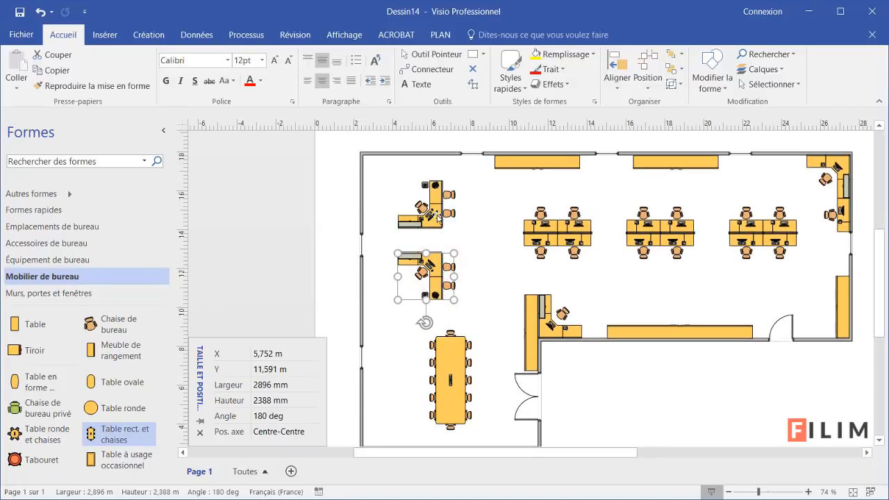
left_click_drag(438, 217, 438, 214)
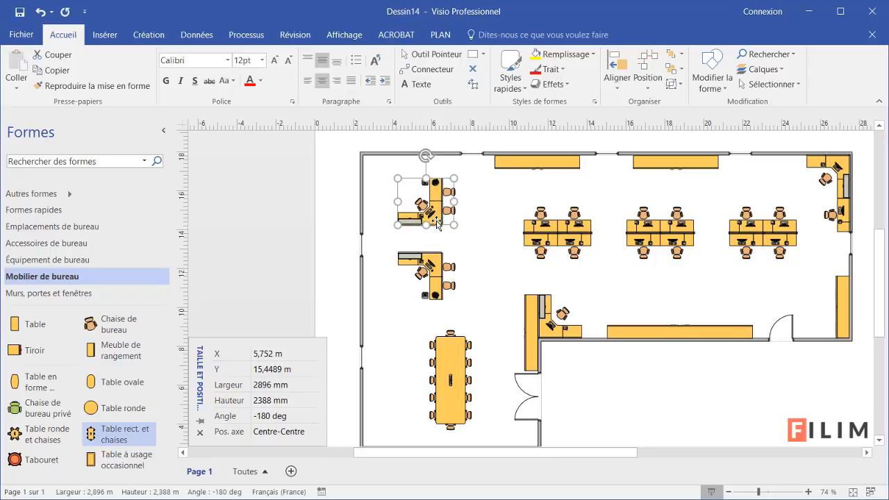
key("shift+Up")
key("shift+Up")
key("shift+Up")
key("shift+Up")
key("shift+Up")
key("shift+Up")
key("Up")
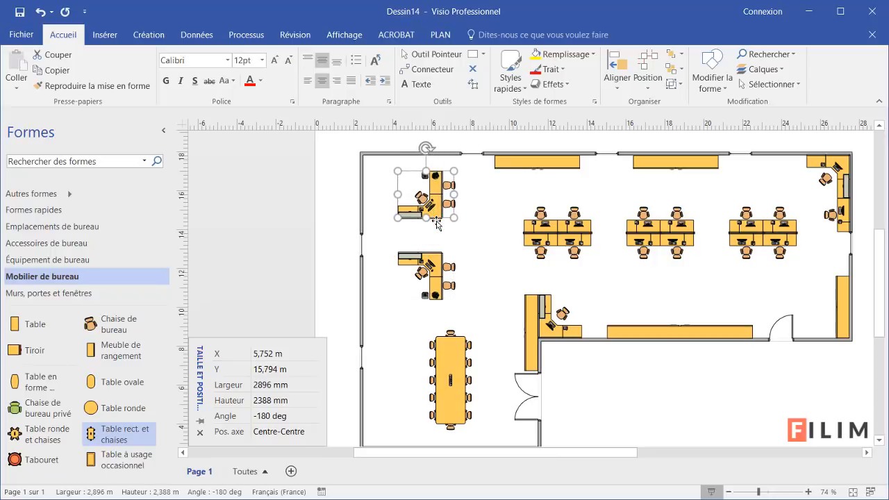
Nudge the lower advisor workstation up to Y 12 m
left_click(428, 256)
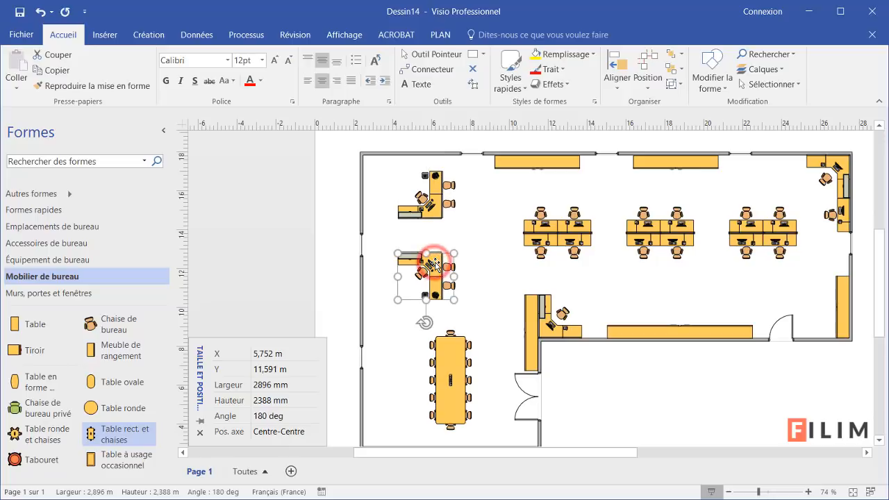
key("shift+Up")
key("shift+Up")
key("shift+Up")
key("shift+Up")
key("shift+Up")
key("shift+Up")
key("shift+Up")
key("shift+Up")
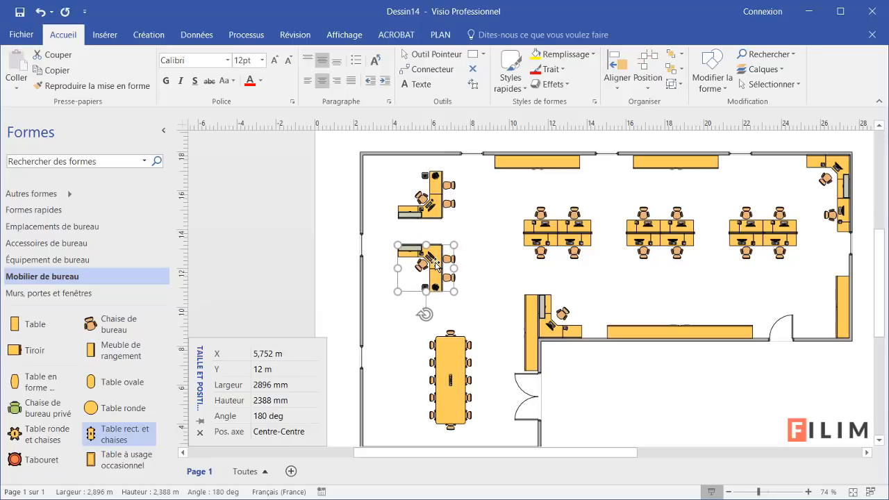
Shift the meeting table horizontally towards the outer wall, to X 6.238 m
left_click(451, 358)
scroll(448, 340, "down", 2)
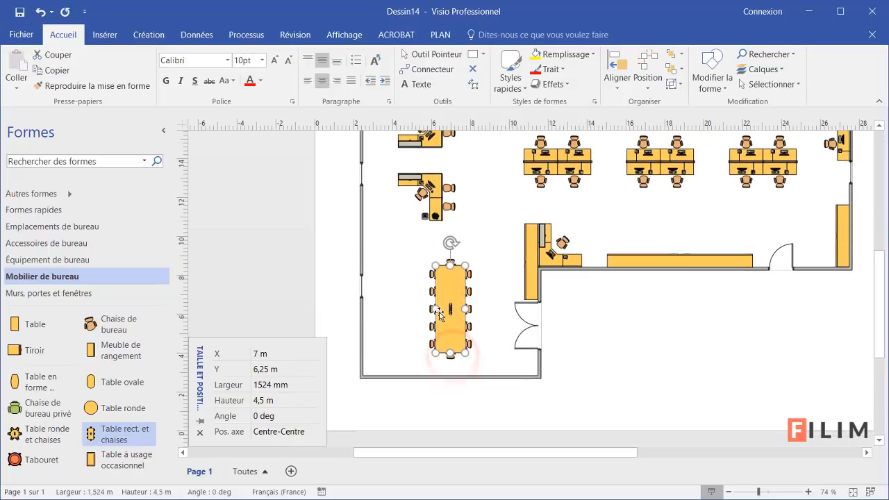
left_click_drag(444, 288, 431, 287)
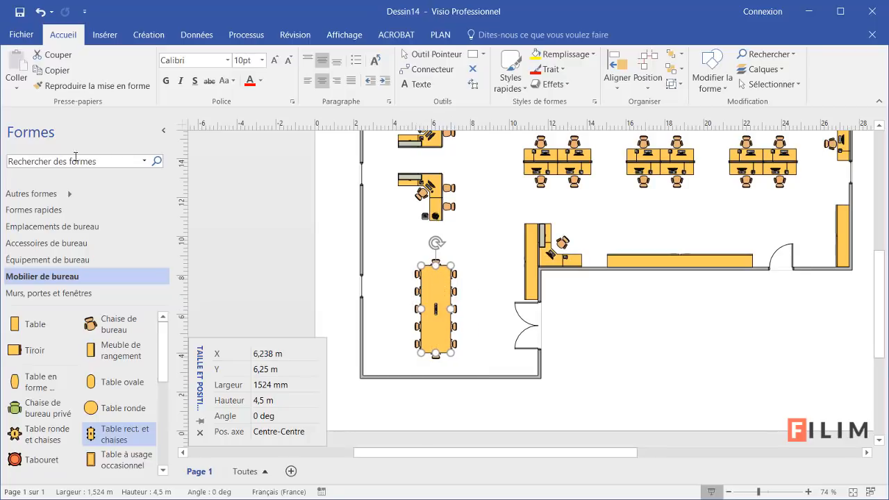
Search the shapes for "canapé" and place the Mobilier de bureau Canapé against the left wall at X 2.881 m, Y 4 m
left_click(75, 160)
type("canap")
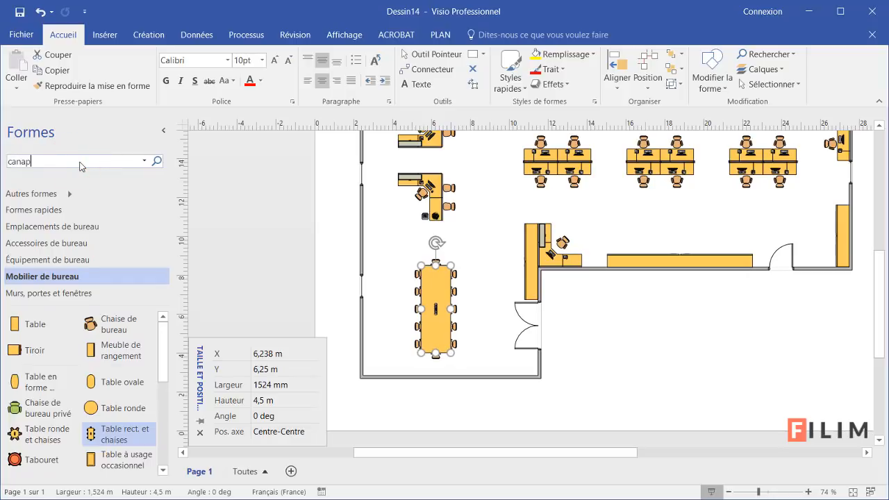
type("é")
key("Return")
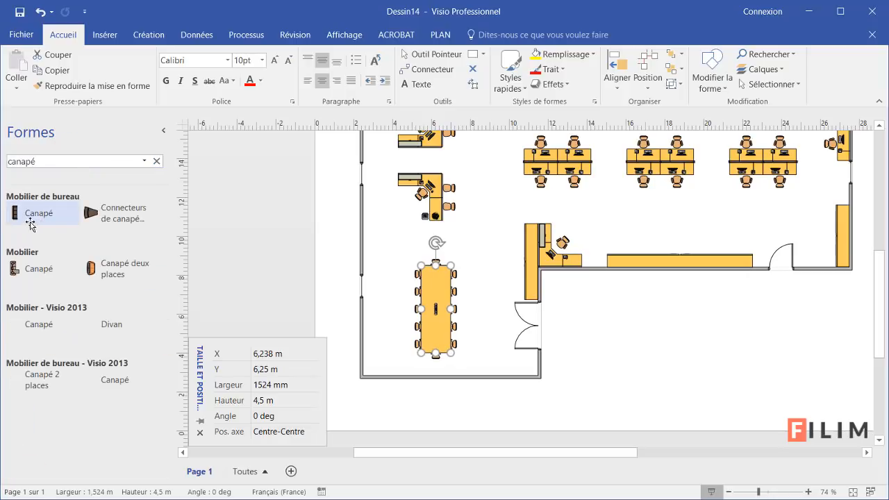
left_click_drag(26, 221, 370, 357)
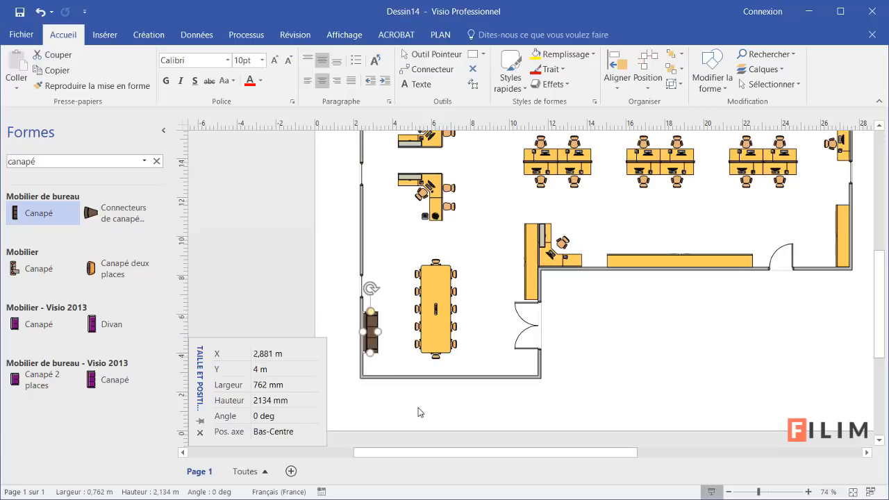
left_click(436, 377)
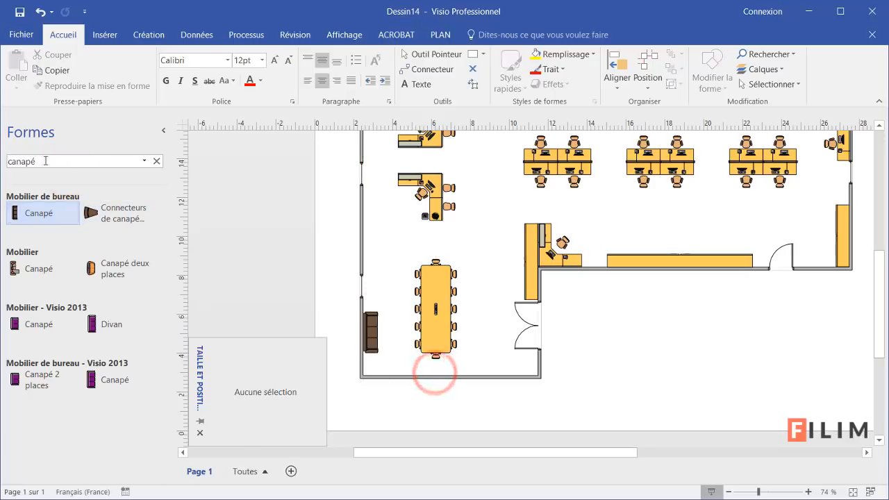
Search the shapes for "tv", try the Mobilier Télévision at the wall below the meeting table, and delete it
left_click_drag(50, 161, 3, 161)
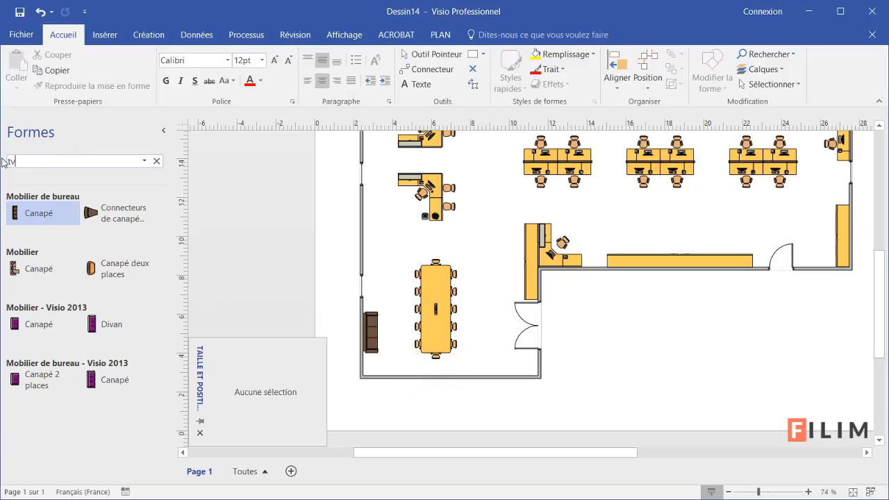
key("Return")
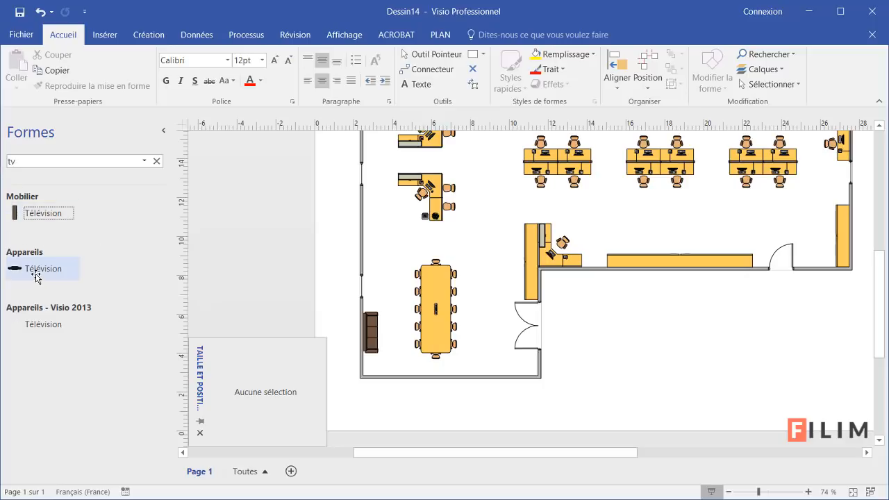
left_click_drag(29, 218, 462, 384)
key("Delete")
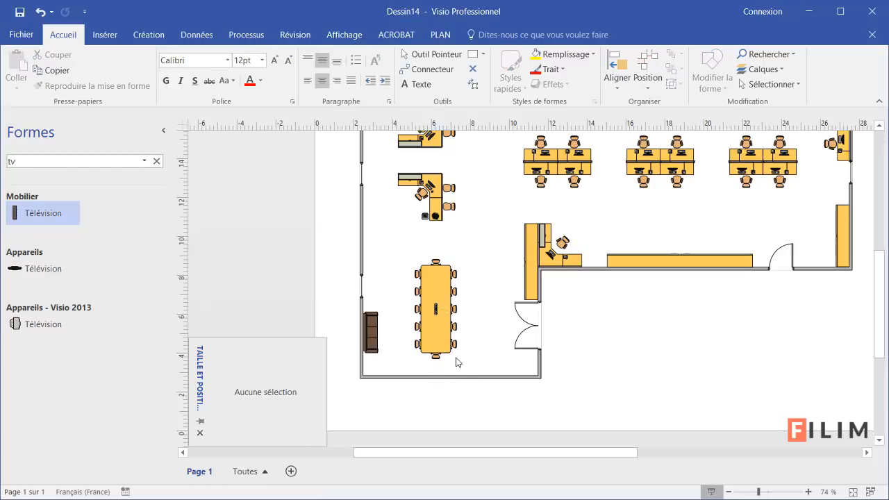
Place the Appareils Télévision against the wall below the meeting table, about 1.149 m wide, at about X 6.275 m, Y 2.976 m
left_click_drag(40, 269, 526, 361)
scroll(451, 386, "up", 6)
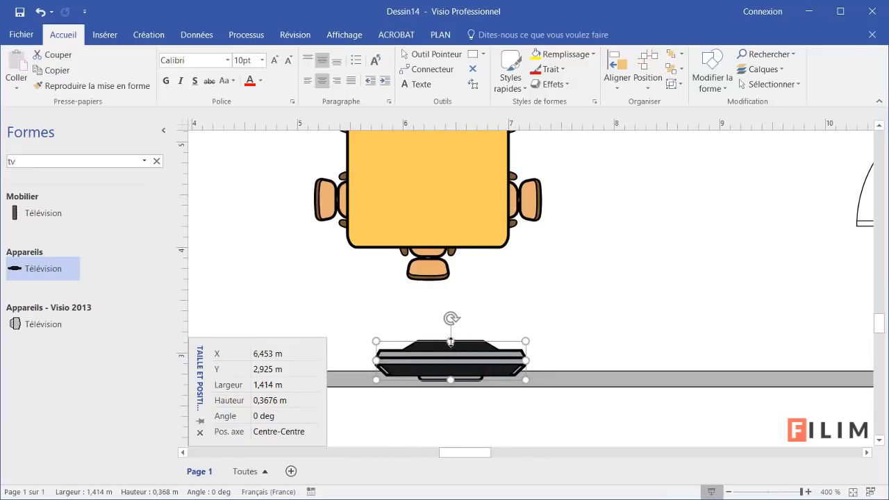
left_click_drag(451, 342, 421, 358)
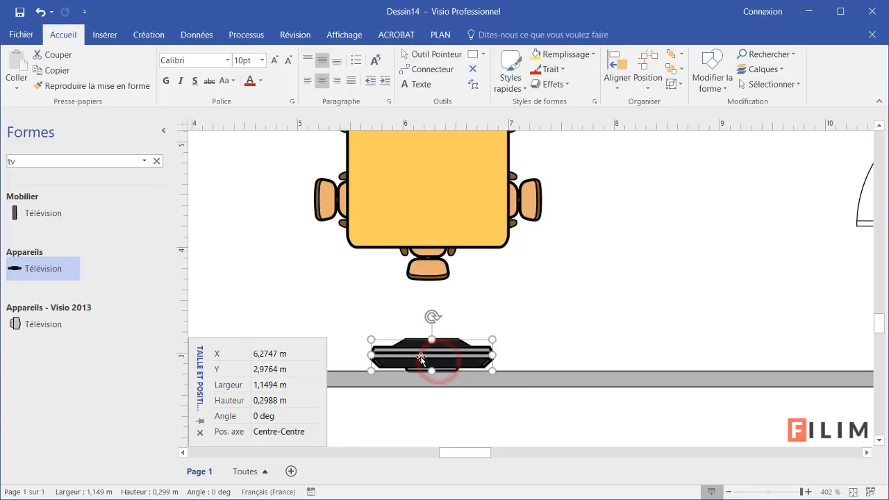
left_click(428, 361)
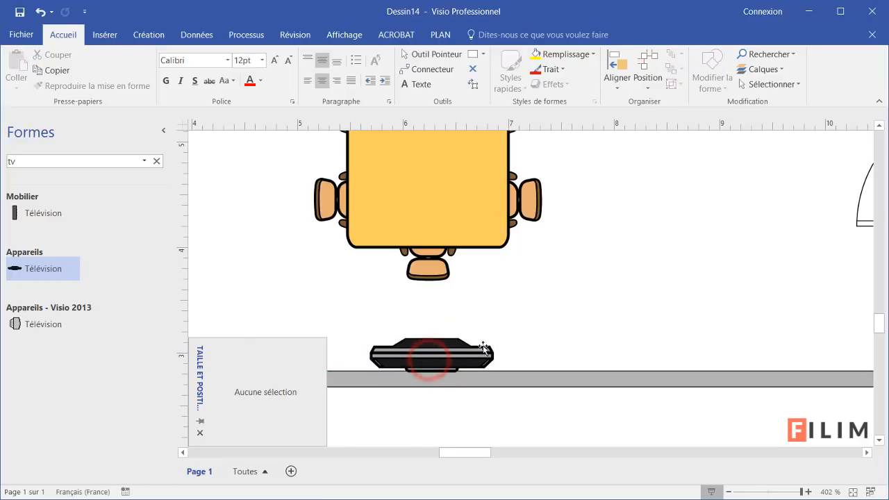
scroll(528, 332, "down", 5)
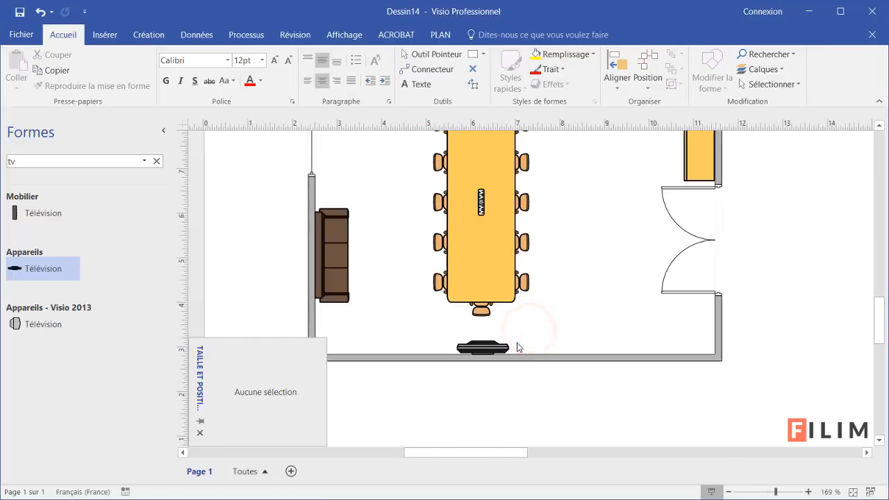
Clear the shape search and look through the Mobilier, Équipement and Accessoires de bureau stencils for plants
scroll(570, 357, "up", 2)
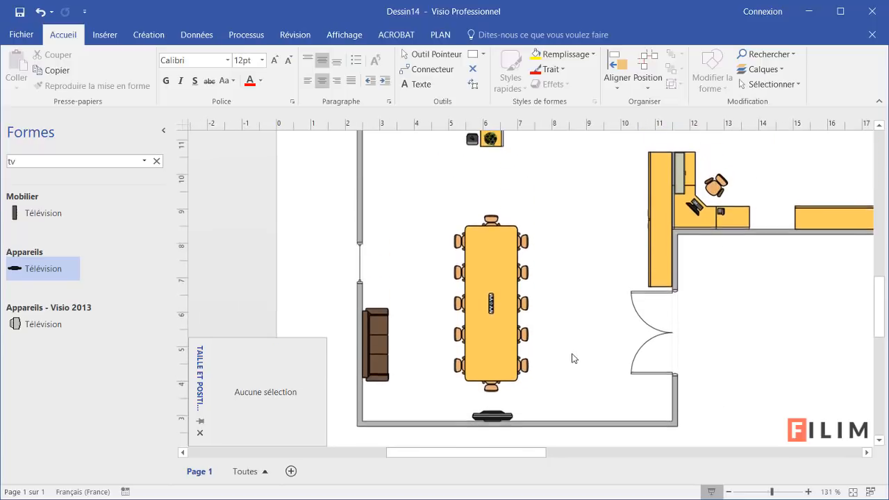
scroll(722, 358, "down", 2)
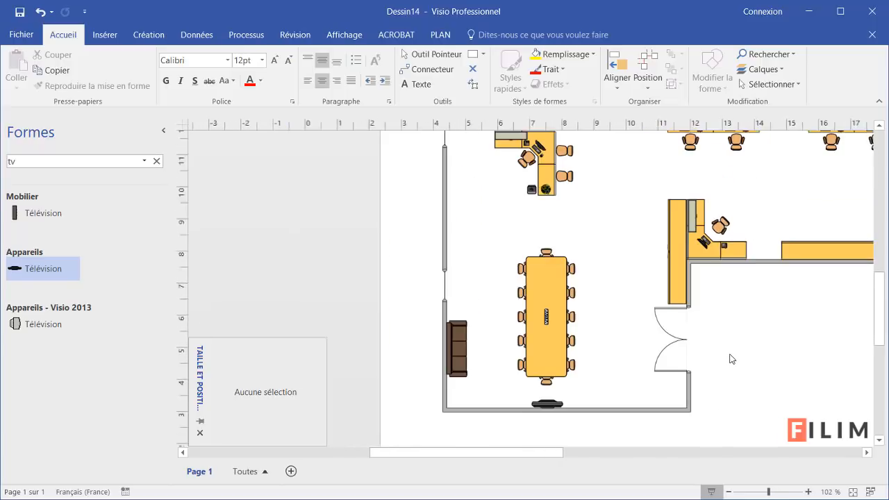
left_click_drag(524, 455, 588, 455)
scroll(547, 340, "up", 4)
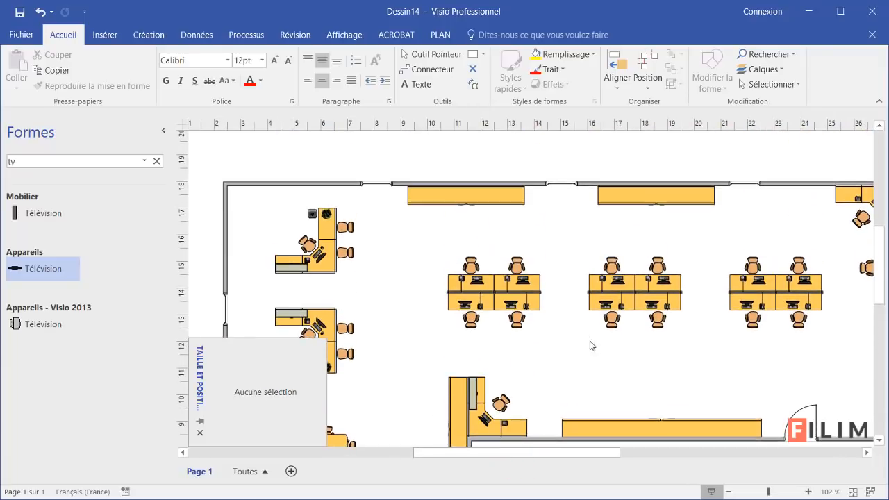
left_click(156, 161)
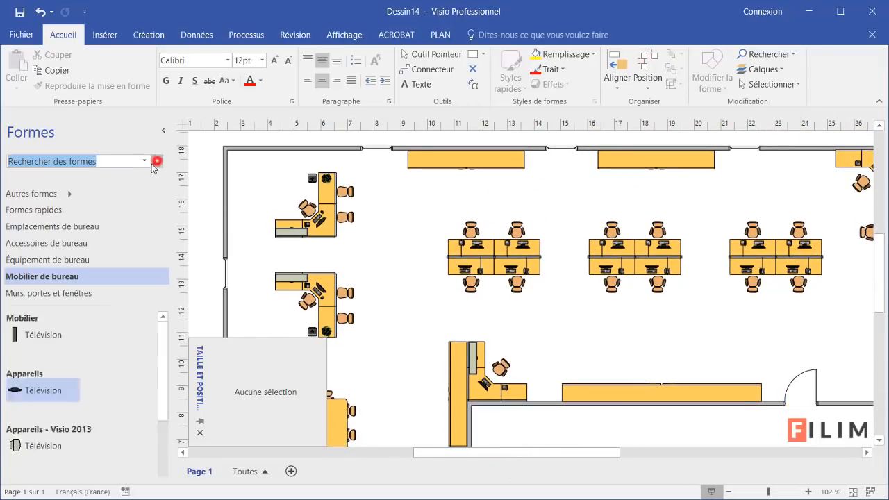
left_click(50, 276)
scroll(70, 361, "down", 3)
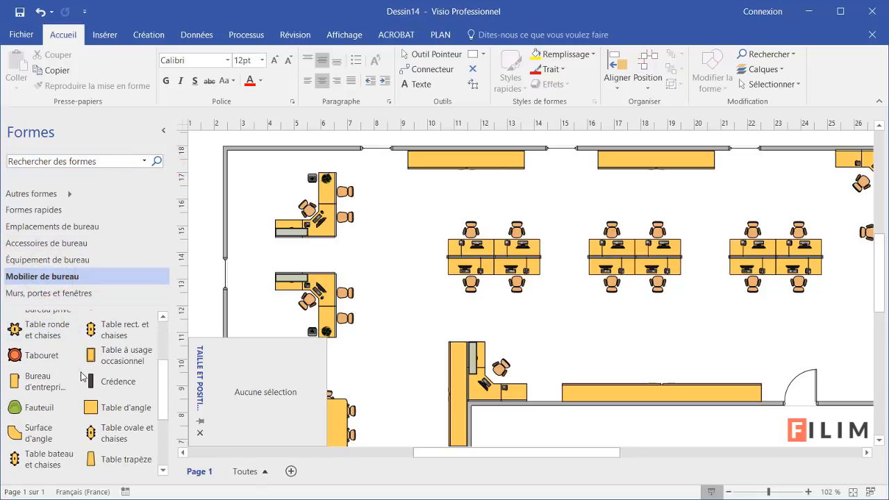
scroll(81, 377, "down", 3)
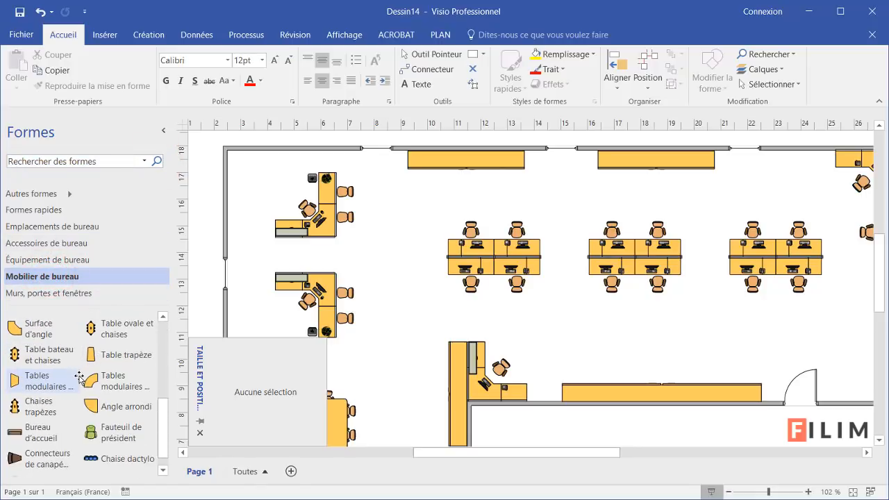
left_click(63, 257)
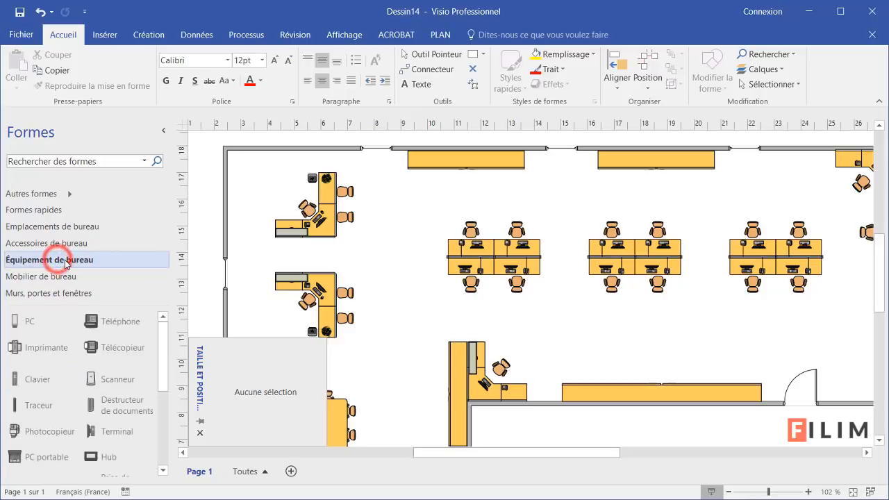
left_click(61, 243)
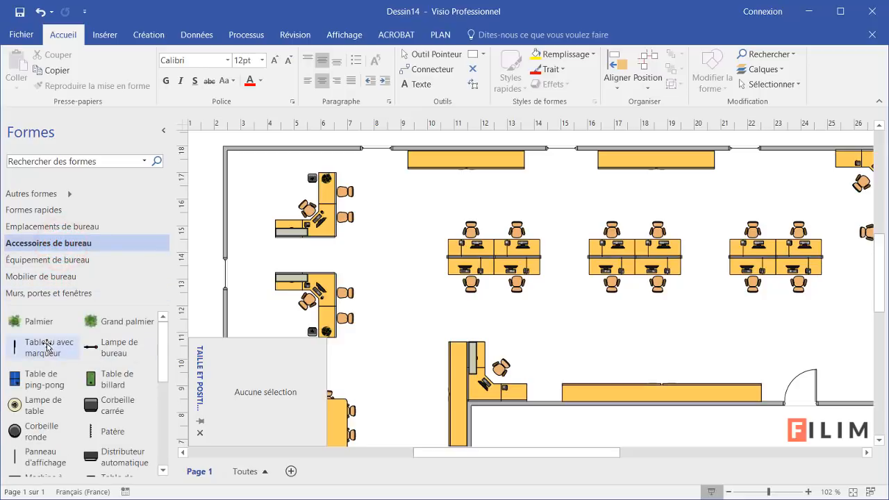
Place Grand palmier plants in the plan's upper-left corner (about X 3.248 m, Y 17.227 m) and below the double door (about X 9.894 m, Y 3.607 m)
left_click_drag(91, 322, 251, 168)
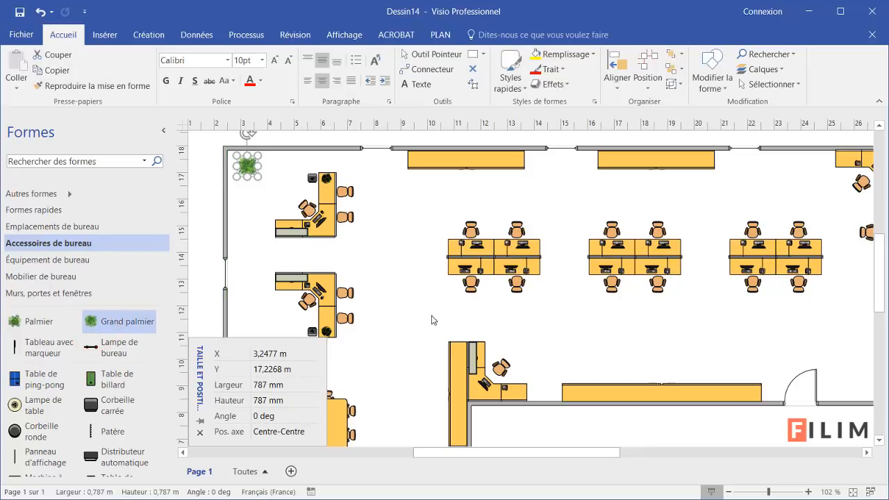
scroll(417, 313, "down", 10)
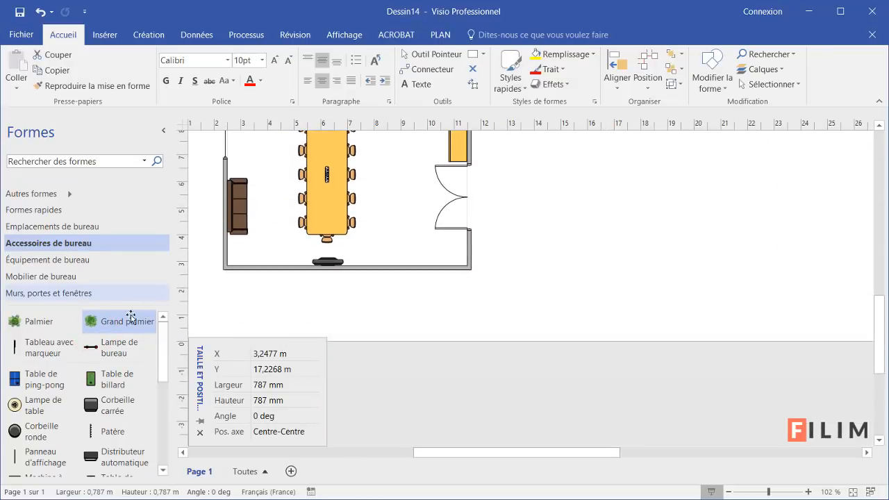
left_click_drag(113, 321, 400, 248)
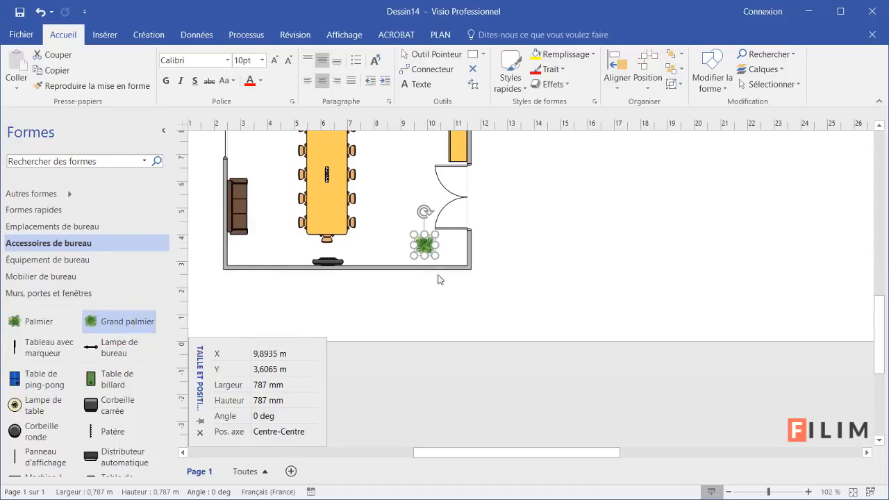
scroll(522, 285, "up", 5)
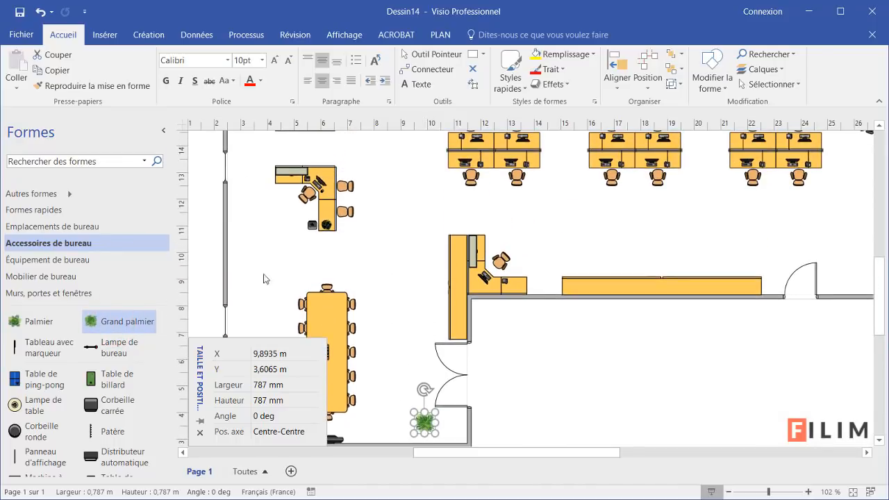
Place a Grand palmier between the lower-right single door and the cabinet, at about X 25.867 m, Y 9.107 m
left_click_drag(114, 323, 764, 220)
left_click_drag(604, 455, 675, 456)
left_click_drag(516, 218, 604, 277)
Place a Grand palmier along the upper wall beside the corner workstation, at about X 23.653 m, Y 17.409 m
scroll(560, 260, "up", 5)
scroll(560, 260, "down", 2)
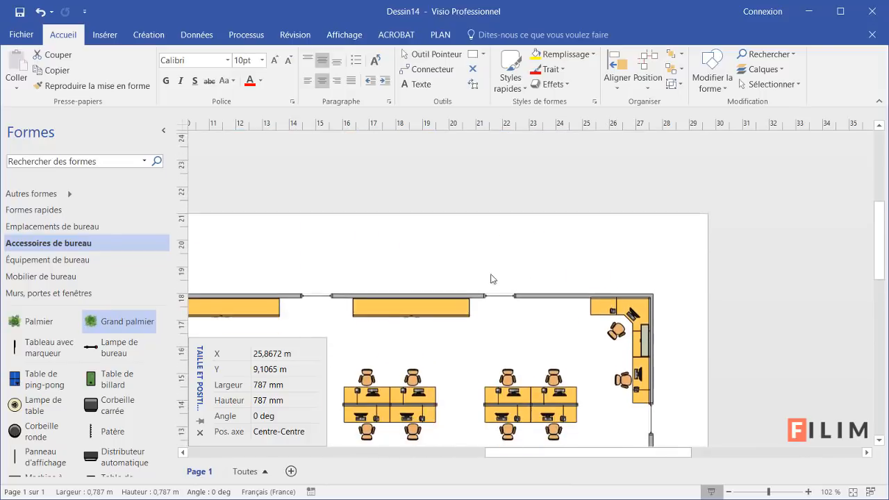
left_click_drag(267, 336, 547, 304)
scroll(480, 349, "down", 2)
scroll(479, 349, "down", 5)
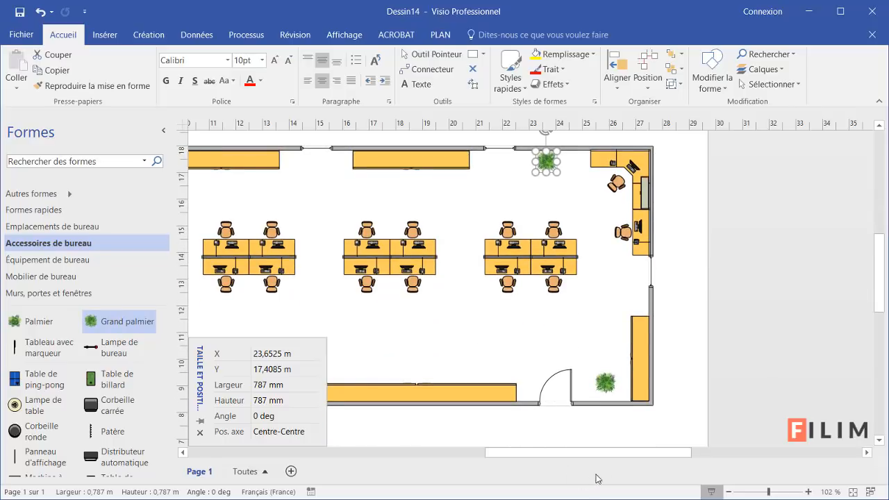
Search the shapes for "photocopieuse" and retry the search with "photocopie"
left_click_drag(619, 452, 560, 452)
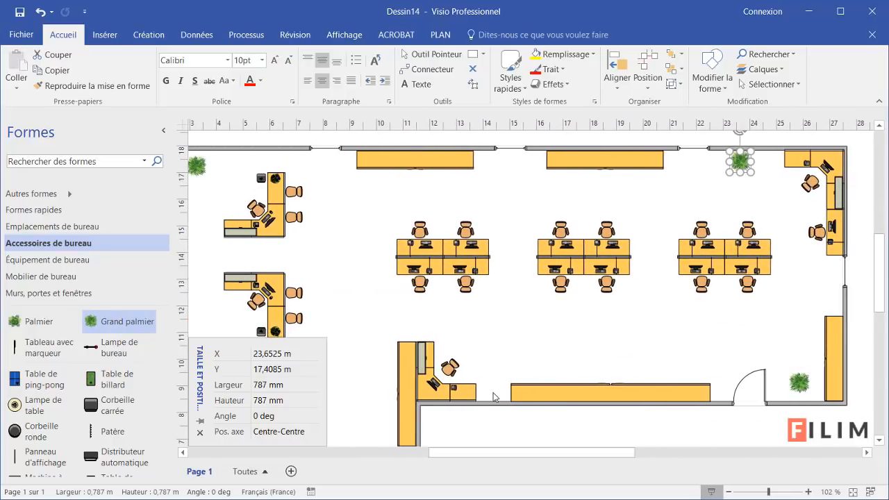
scroll(480, 333, "down", 2)
scroll(496, 361, "up", 3, "ctrl")
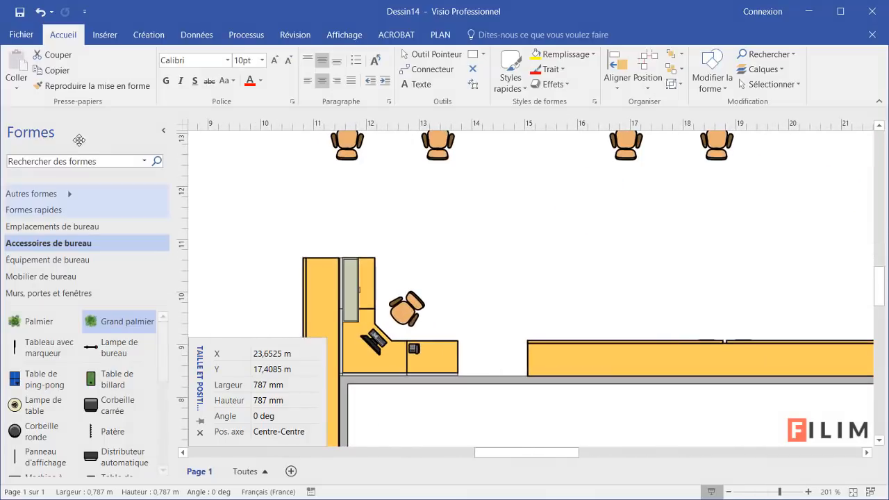
left_click(66, 161)
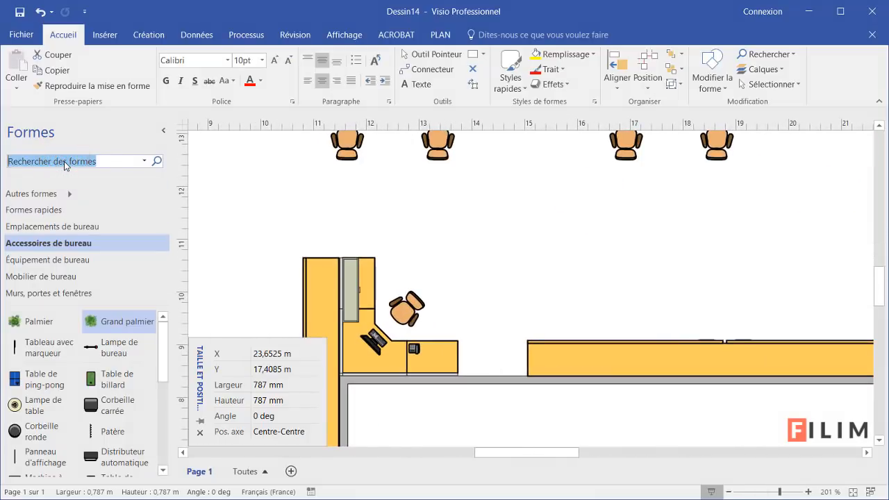
type("photocop")
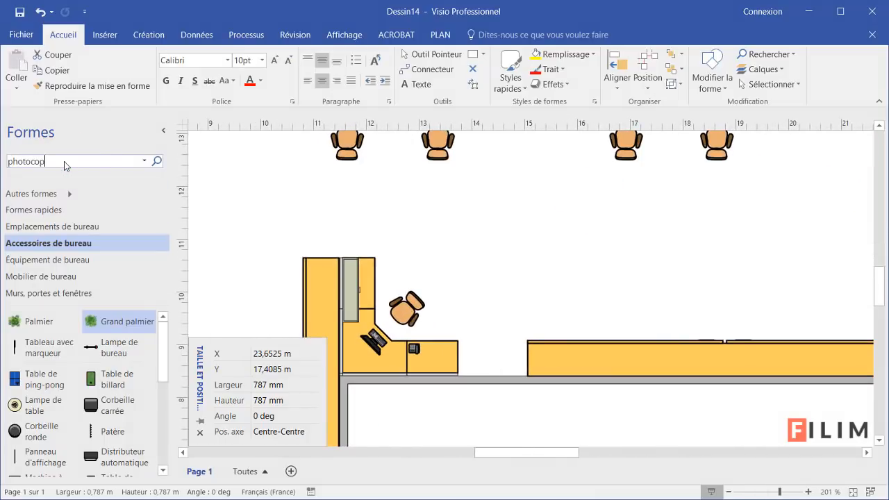
type("ieuse")
key("Return")
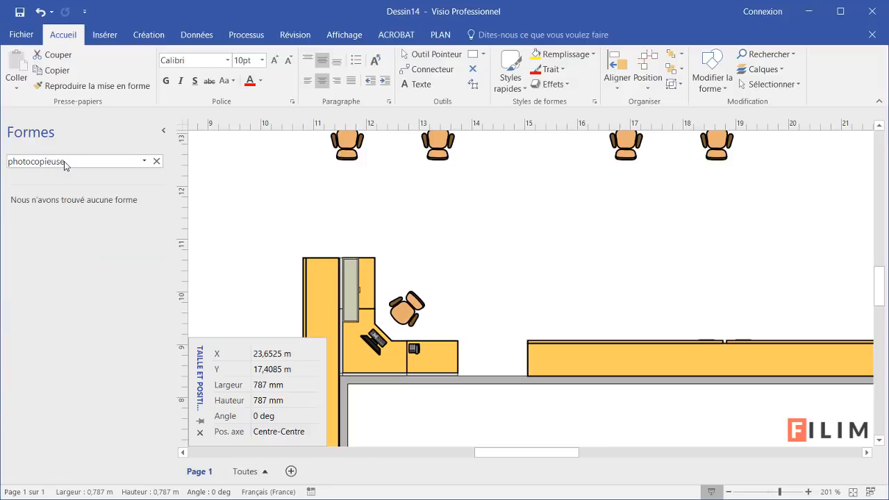
left_click(76, 161)
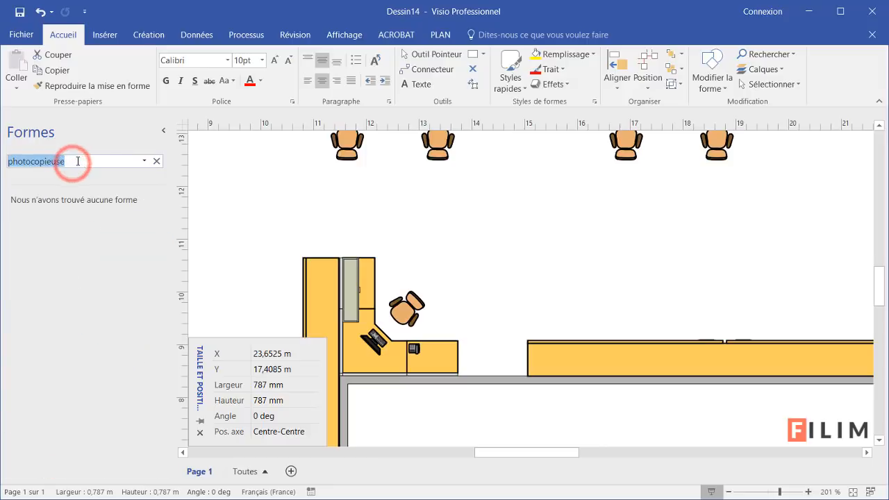
left_click(77, 161)
key("BackSpace")
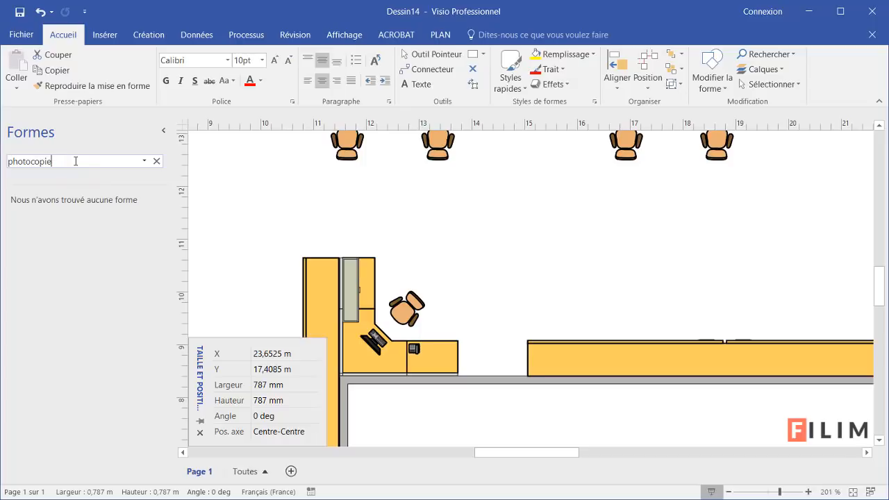
key("Return")
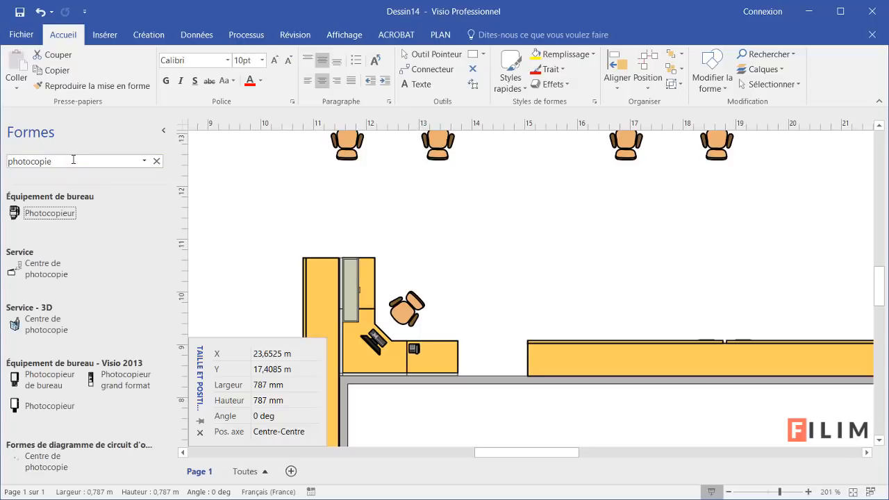
Place the Photocopieur rotated 90 degrees between the L-shaped workstation and the long cabinet, at about X 14.464 m, Y 8.730 m
left_click_drag(18, 217, 472, 257)
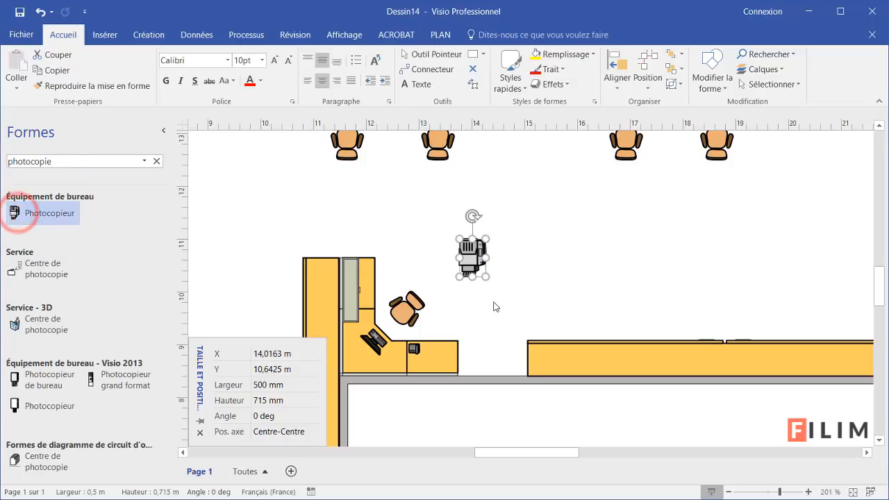
left_click_drag(471, 217, 425, 257)
left_click_drag(489, 287, 505, 354)
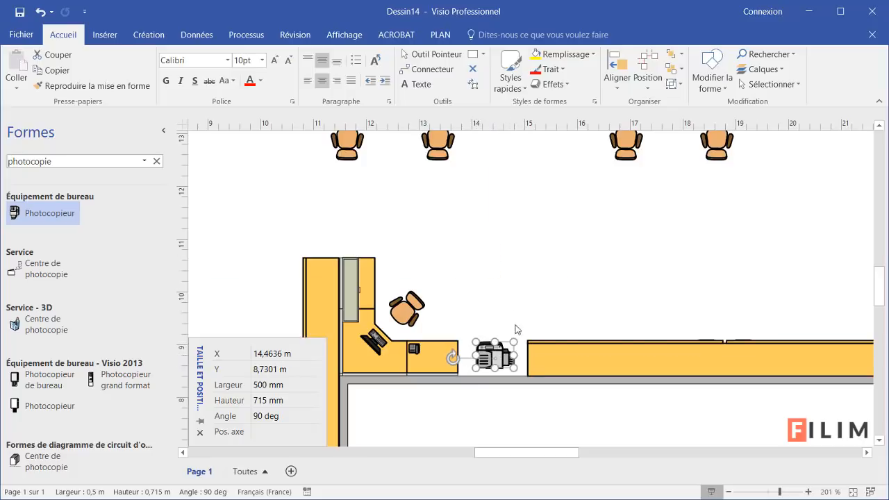
left_click(526, 298)
Close the Taille et position window and save the drawing
scroll(526, 298, "down", 5)
scroll(555, 346, "down", 2)
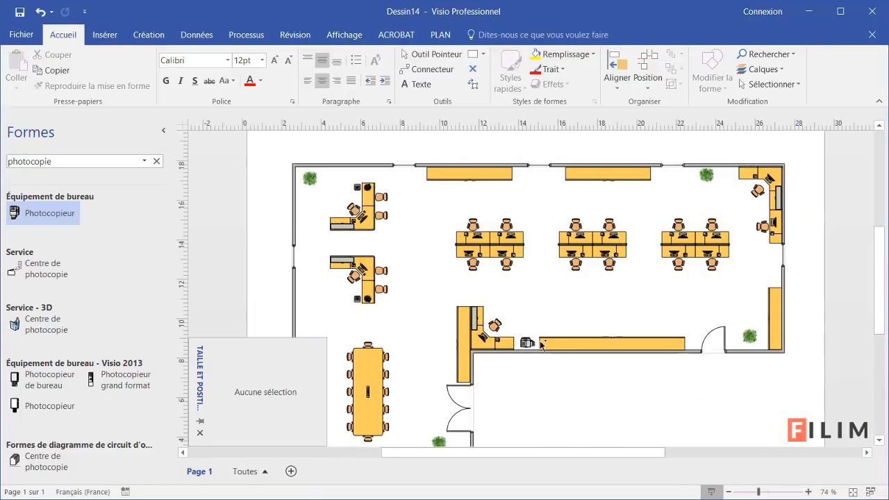
scroll(443, 339, "down", 3)
scroll(443, 339, "up", 2)
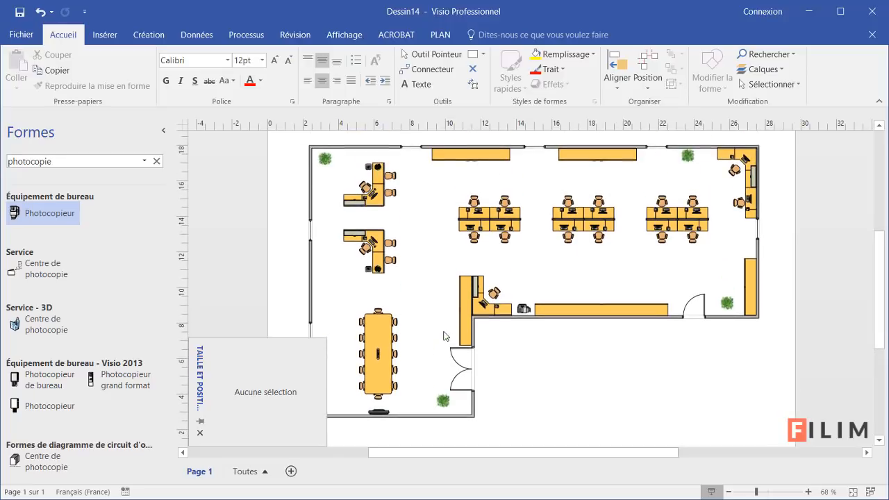
left_click(585, 366)
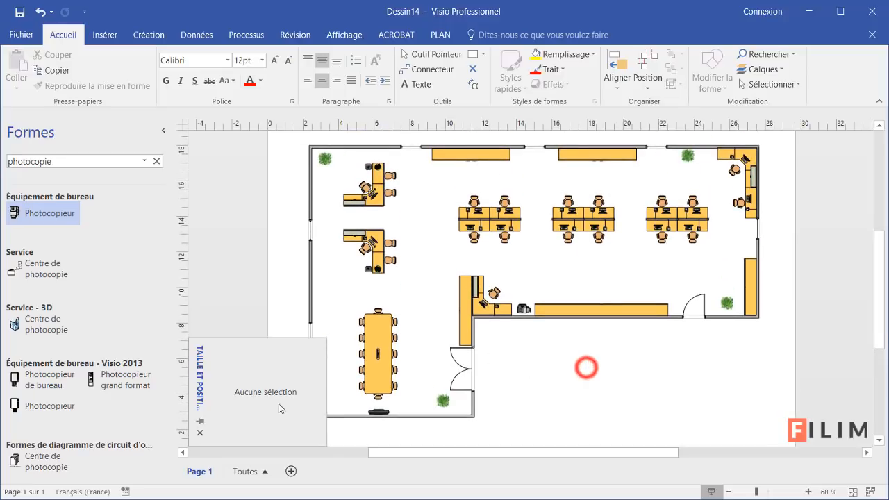
left_click(200, 433)
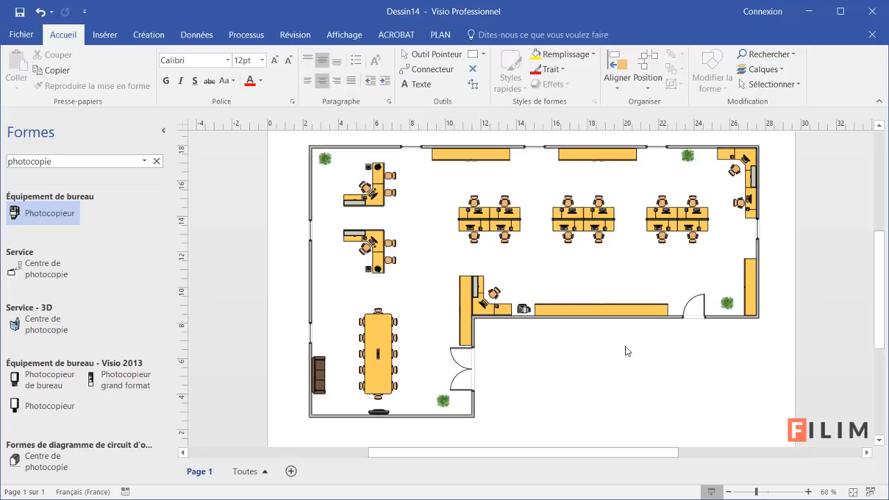
key("ctrl+s")
left_click(25, 31)
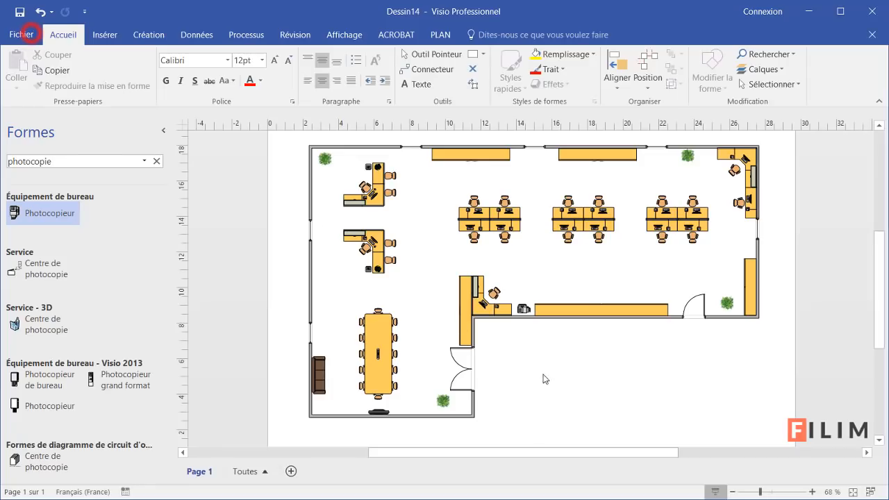
Clear the shape search and add the Légendes stencil from Suppléments Visio
left_click(157, 162)
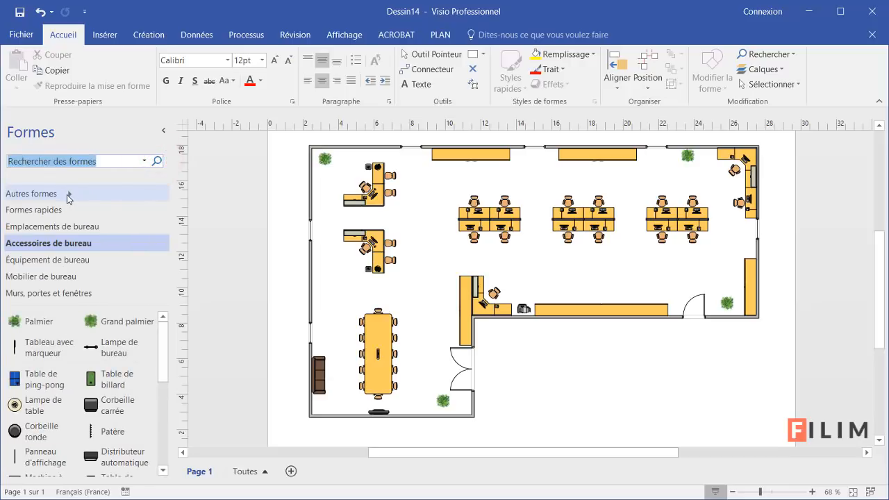
left_click(69, 197)
mouse_move(271, 348)
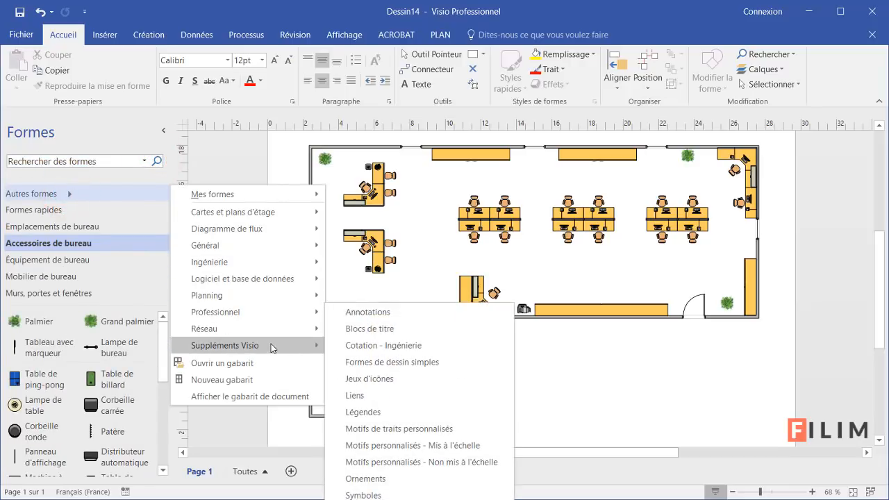
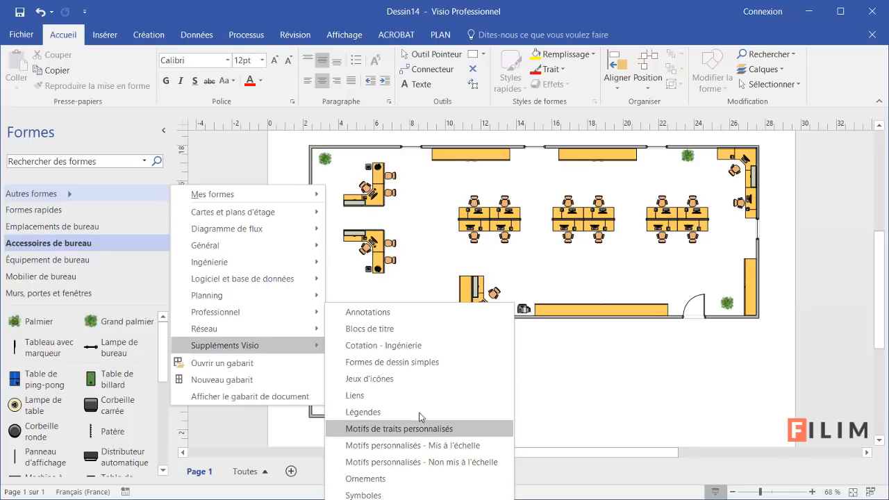
left_click(373, 413)
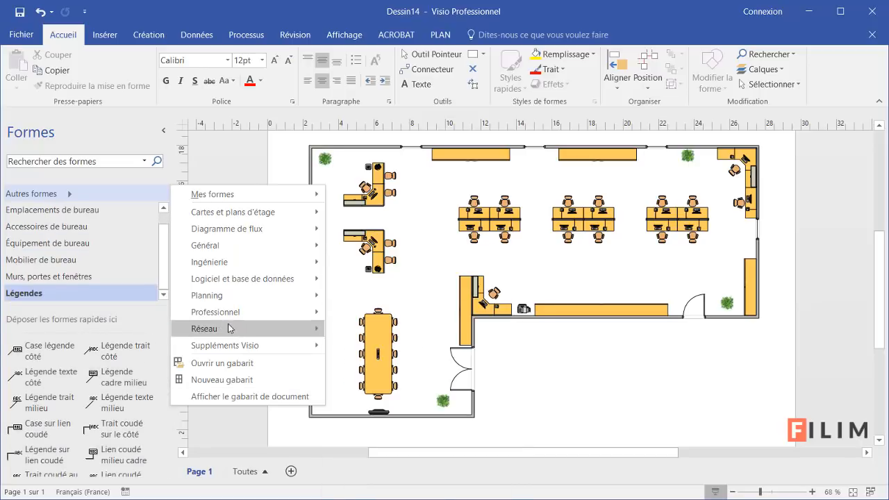
mouse_move(299, 248)
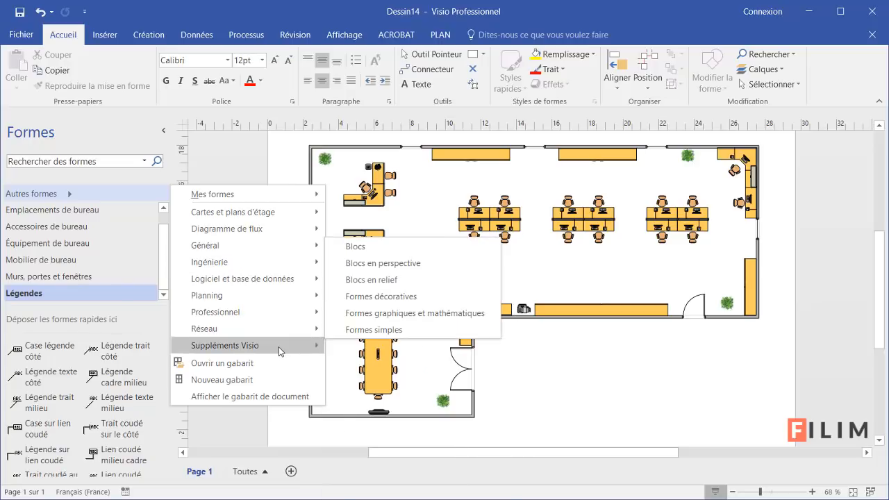
mouse_move(278, 348)
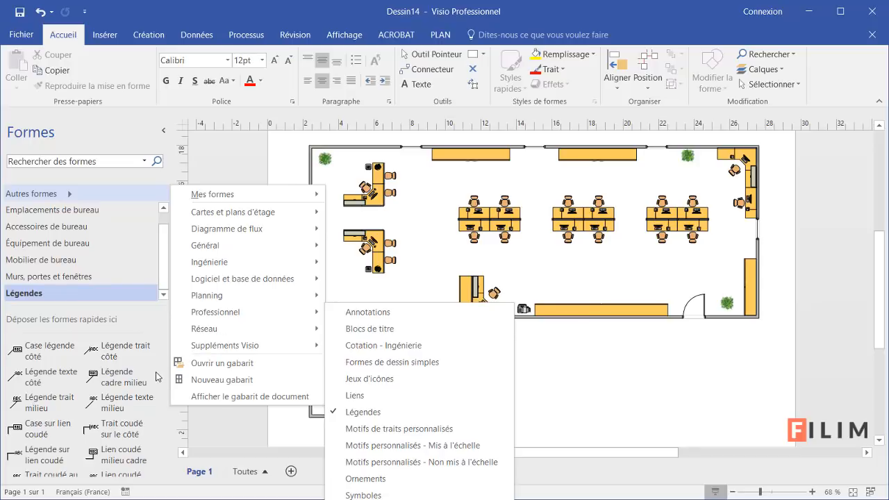
Close the Légendes stencil to remove it from the Formes window
left_click(123, 337)
left_click_drag(164, 349, 167, 325)
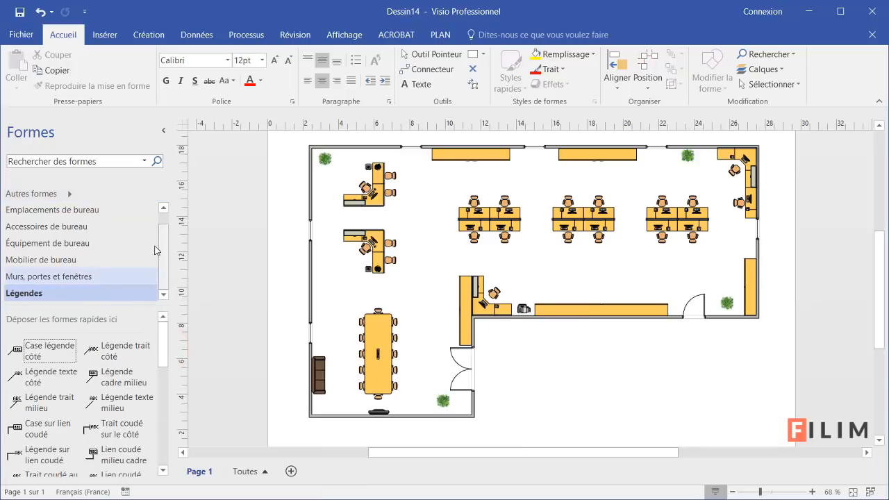
right_click(102, 297)
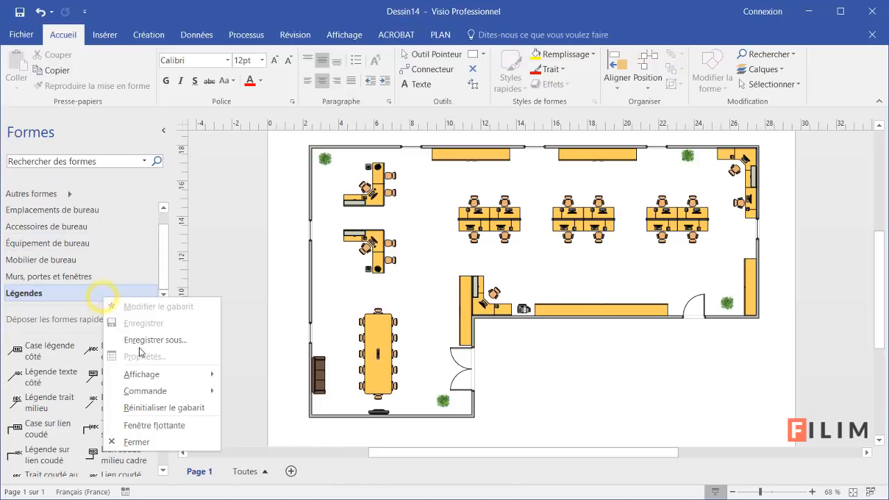
left_click(157, 442)
Open the Annotations stencil from Suppléments Visio, look through its shapes and close it again
left_click(70, 197)
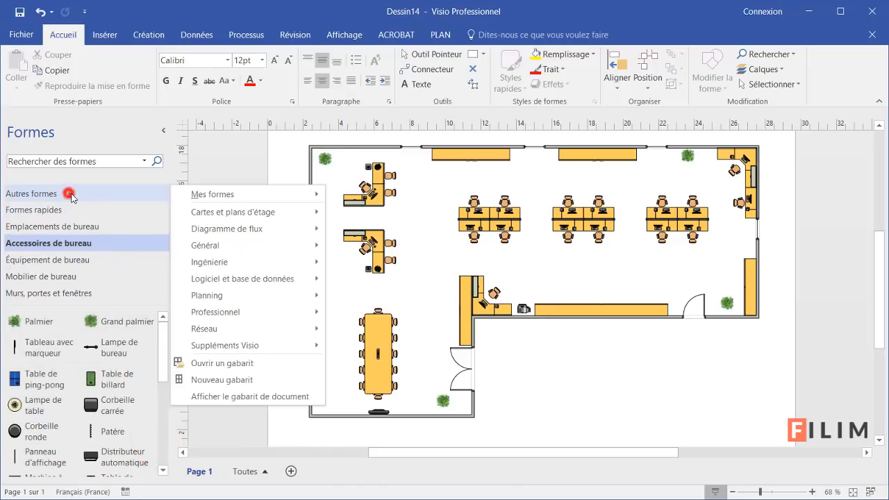
mouse_move(294, 349)
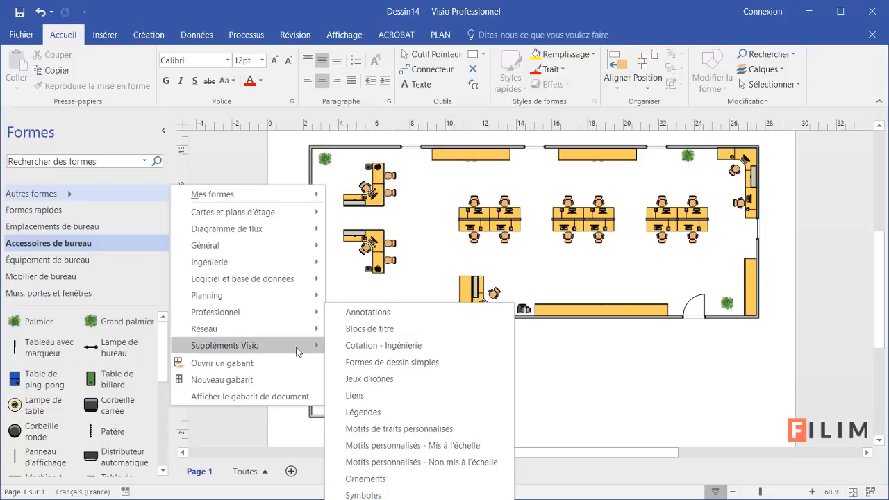
left_click(399, 311)
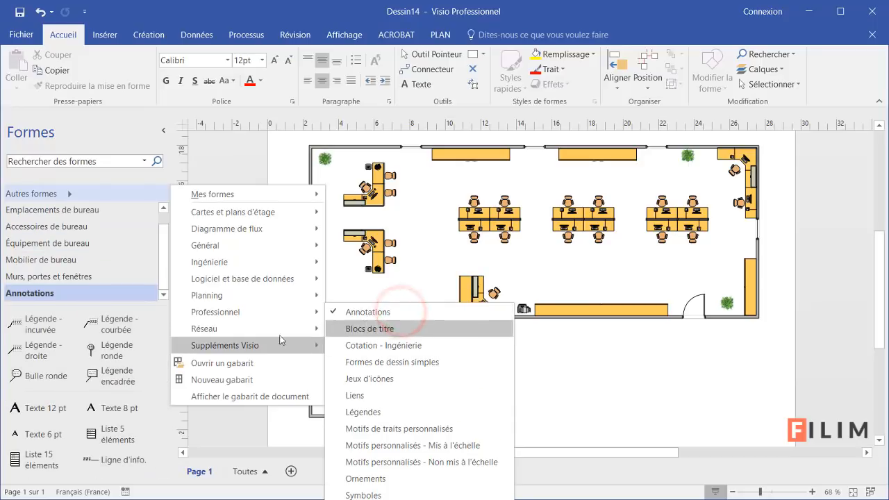
left_click(127, 371)
scroll(127, 374, "down", 2)
scroll(127, 379, "down", 5)
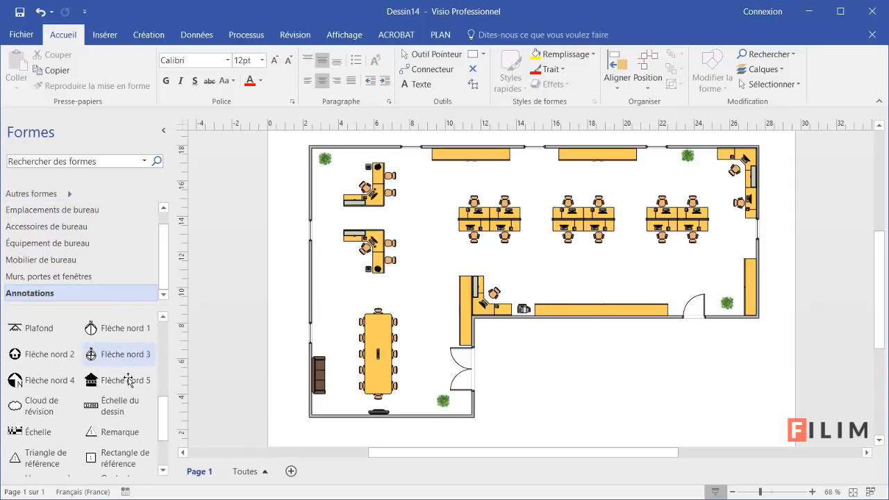
right_click(111, 297)
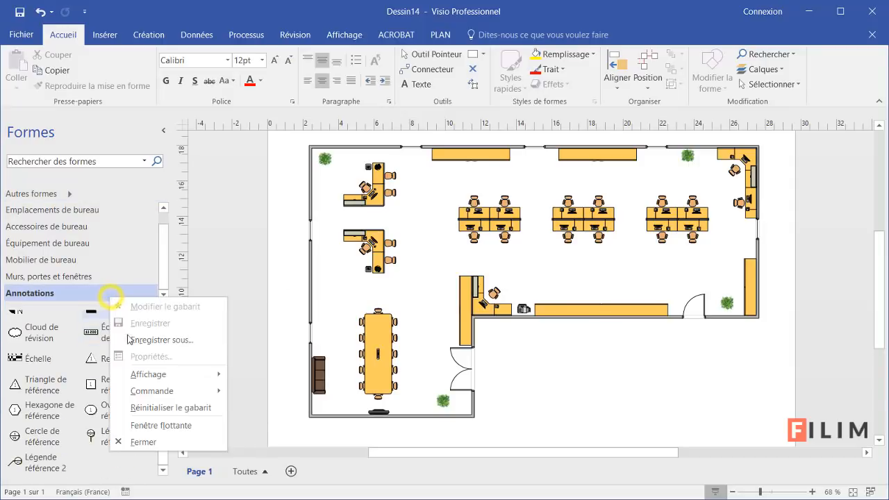
left_click(149, 439)
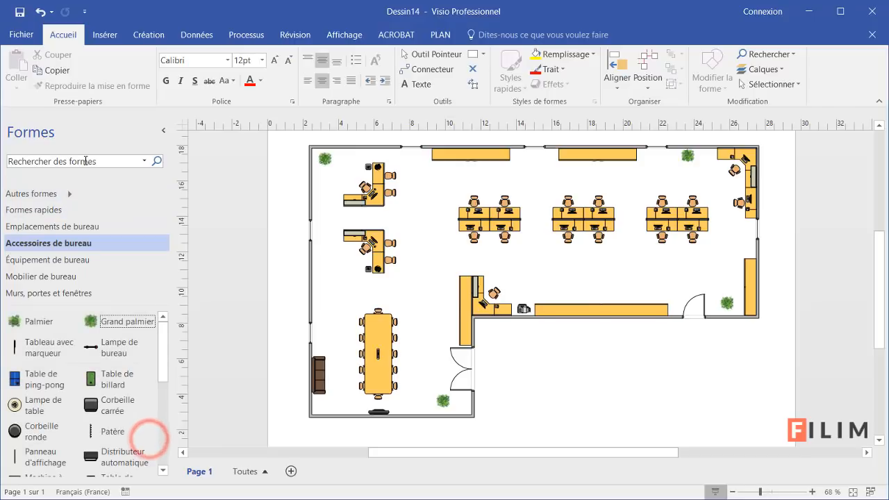
Search the shapes for "cartouche" and clear the search
left_click(85, 161)
type("cartou")
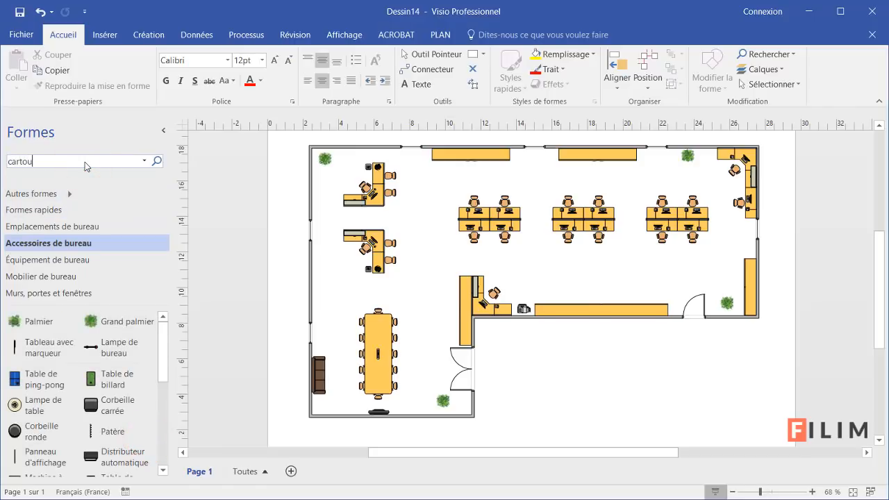
type("che")
key("Return")
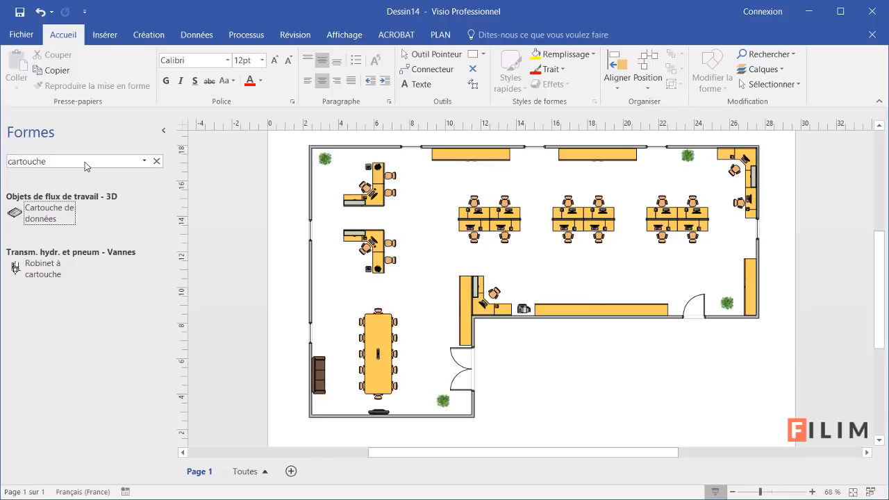
left_click(156, 162)
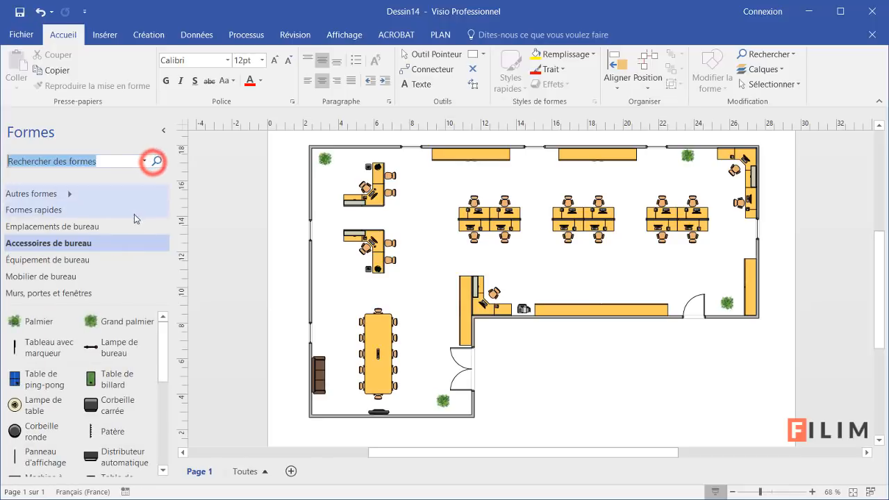
Add the Blocs de titre stencil from Suppléments Visio
left_click(69, 193)
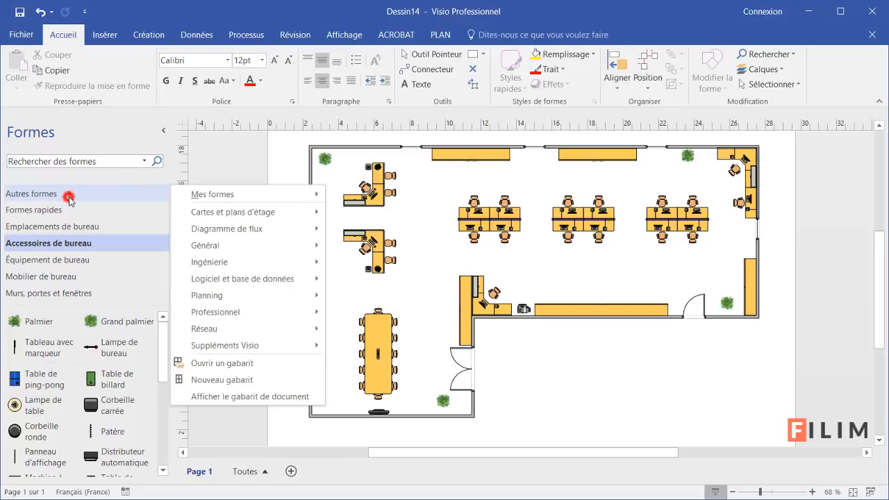
left_click(278, 349)
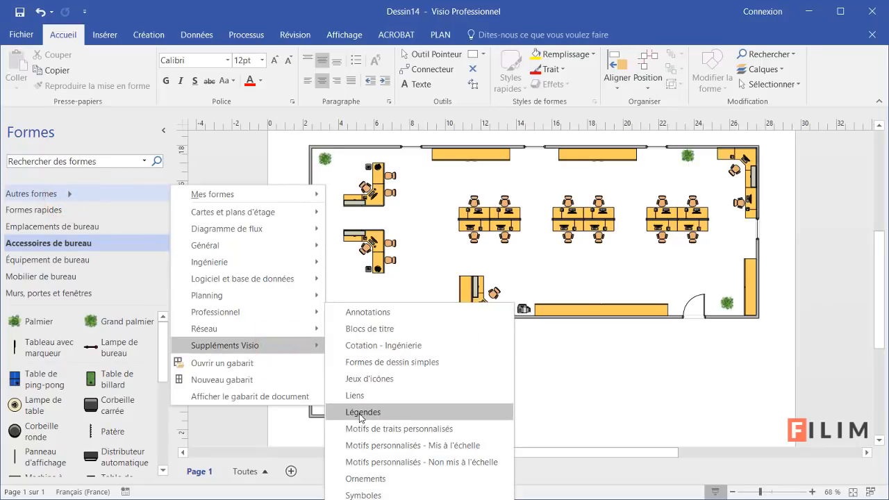
left_click(390, 332)
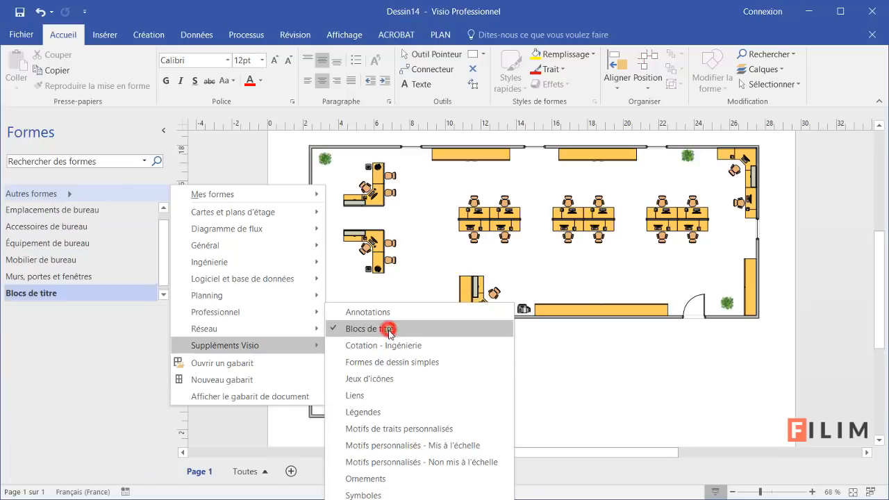
left_click(134, 356)
Place a Bloc de titre grand in the free area below the long cabinet and resize it to about 15.3 m by 4.59 m
scroll(132, 361, "down", 3)
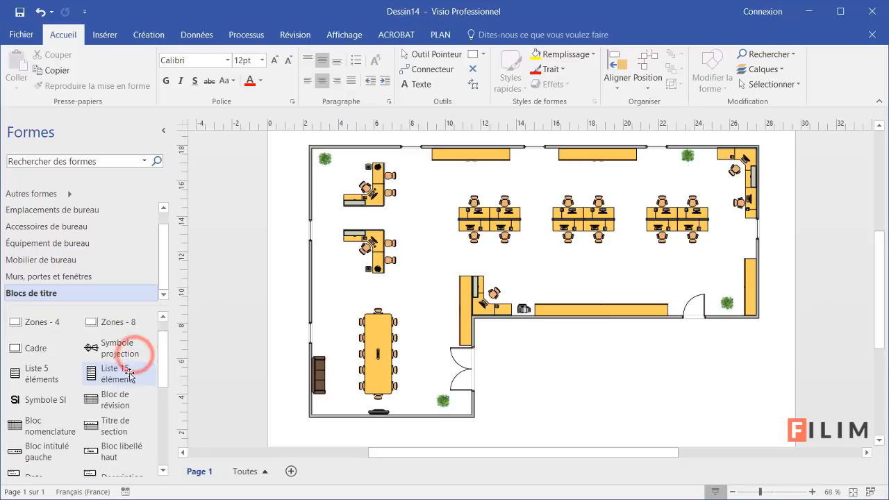
scroll(116, 376, "down", 4)
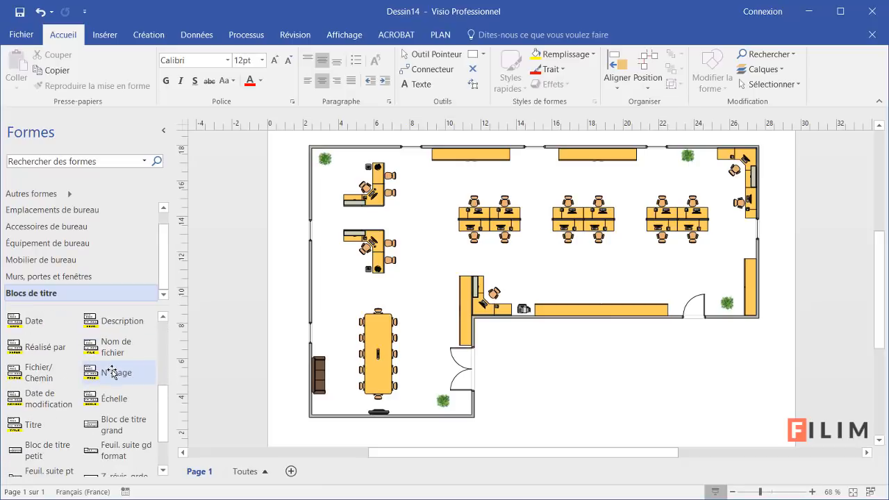
scroll(112, 373, "down", 1)
left_click_drag(113, 398, 776, 427)
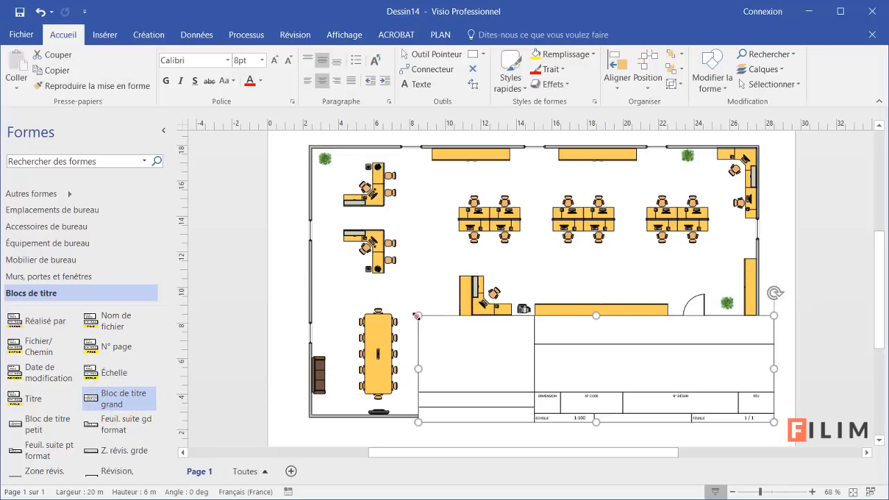
left_click_drag(417, 316, 502, 341)
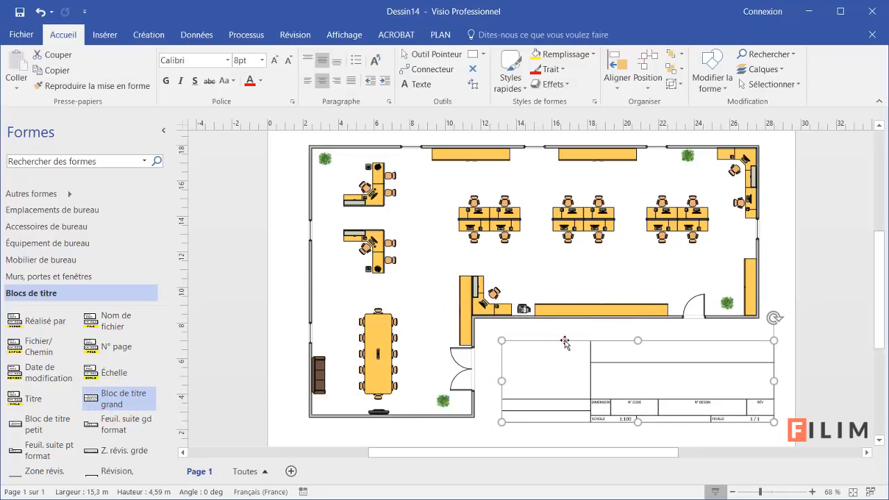
left_click_drag(565, 342, 553, 338)
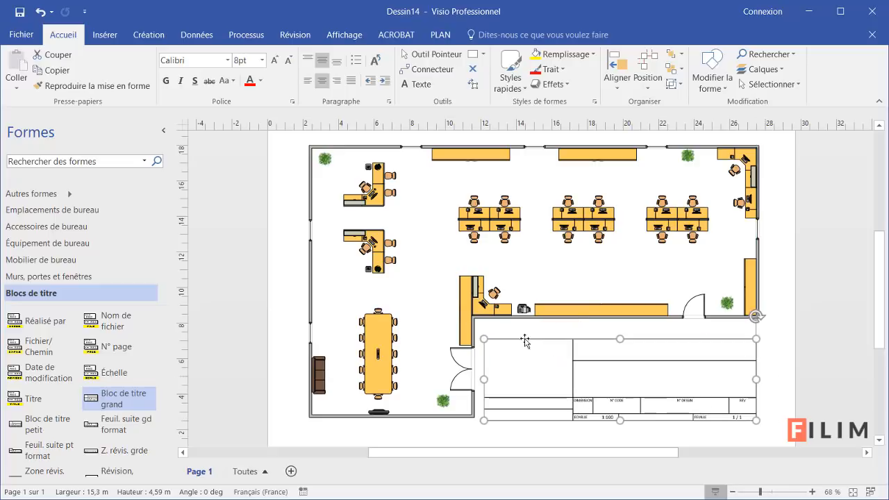
Set the text size of the whole title block to 9 pt and deselect it
left_click(275, 61)
left_click(275, 61)
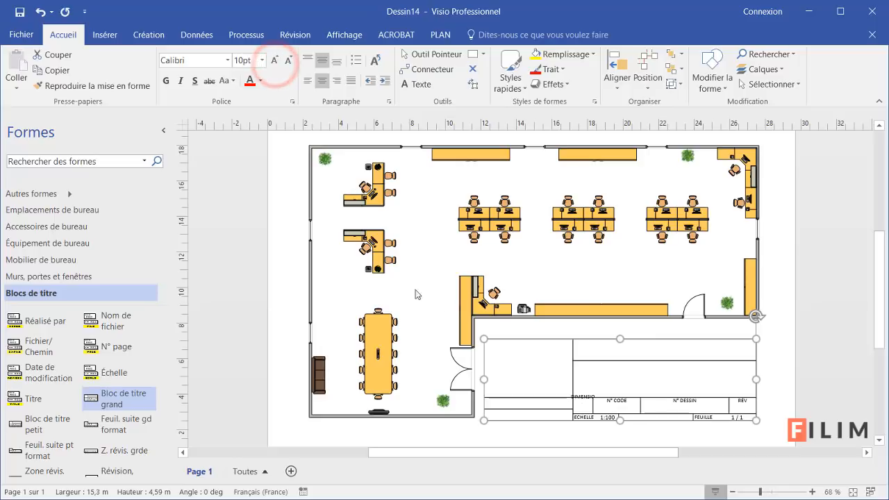
left_click(289, 62)
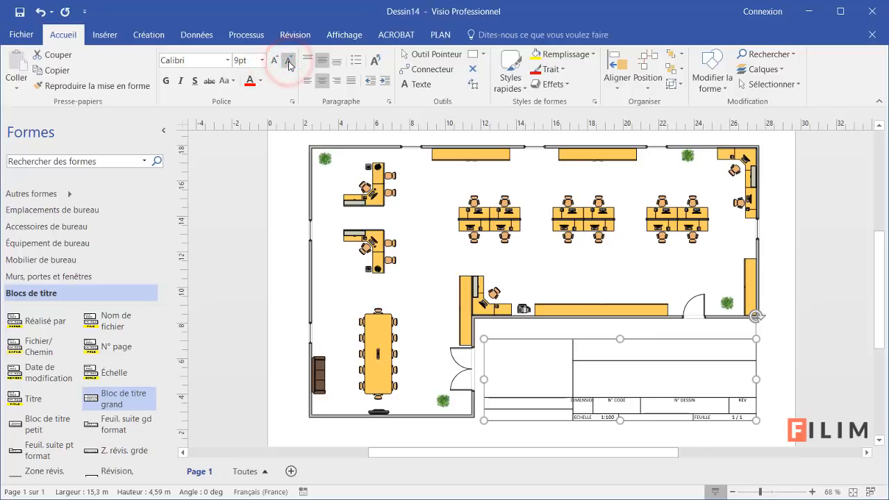
left_click(572, 381)
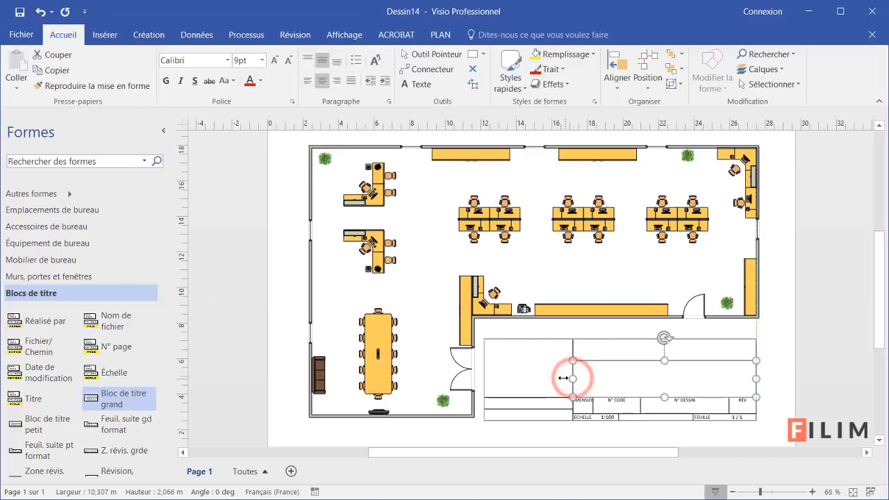
left_click(781, 406)
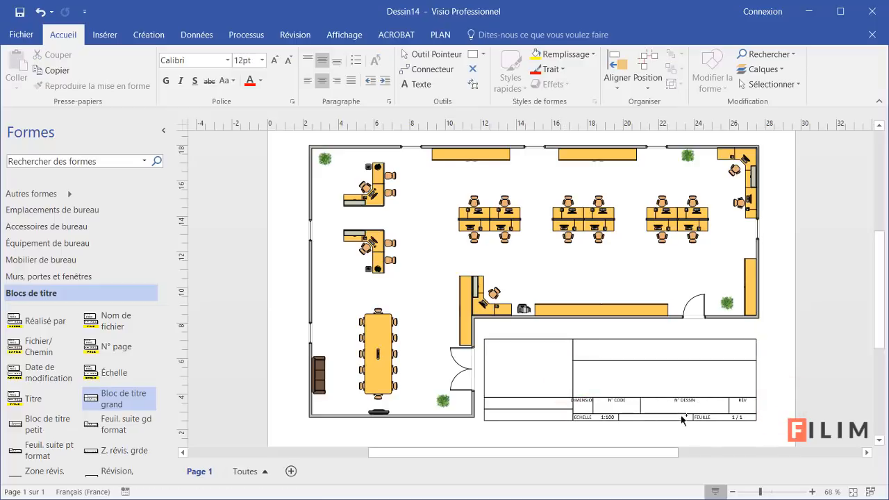
Align the title block's right edge with the outer wall and enter "Agence du service achat" in its uppermost wide cell
scroll(681, 415, "up", 5, "ctrl")
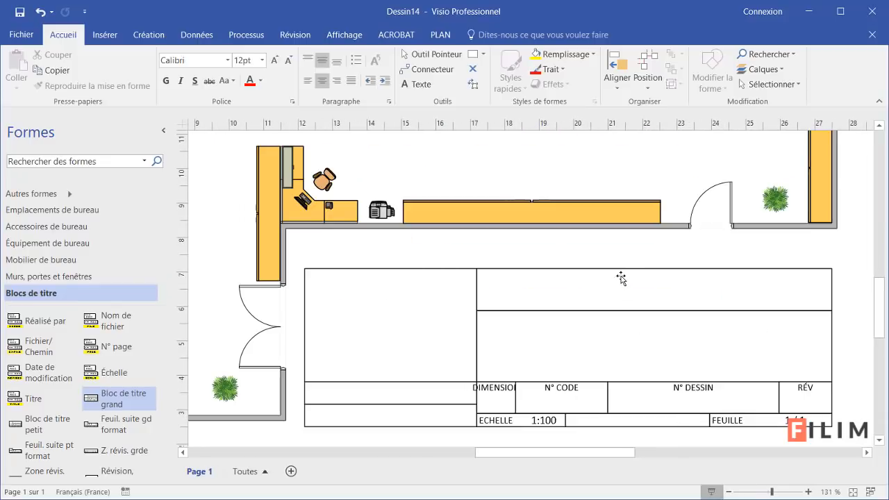
left_click_drag(621, 271, 625, 264)
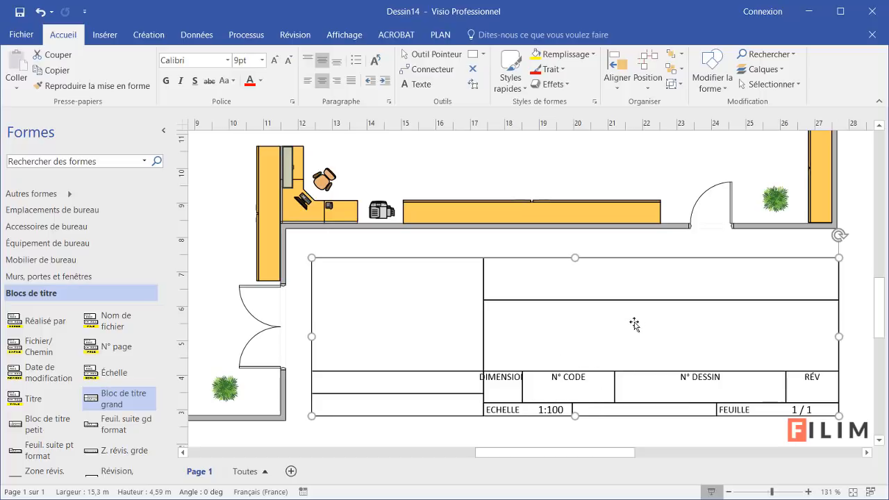
left_click(637, 287)
left_click(638, 287)
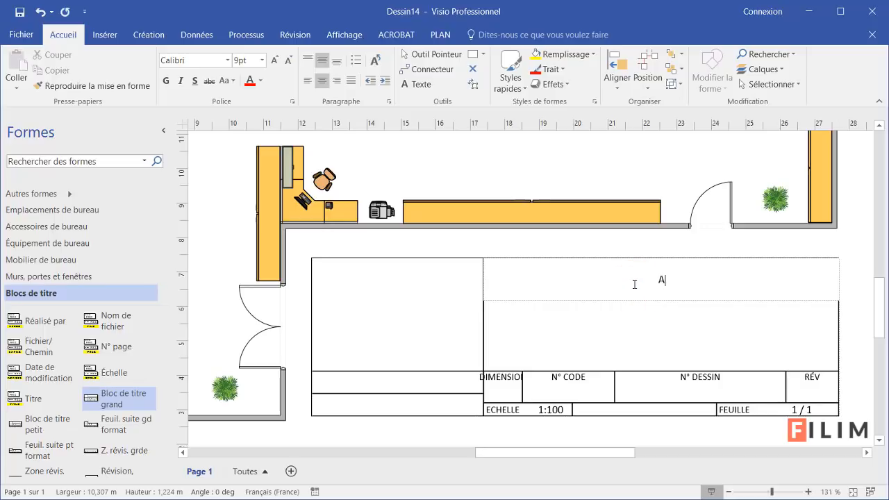
type("Agence du service achat")
Set the font size of the "Agence du service achat" text to 24 pt
triple_click(622, 280)
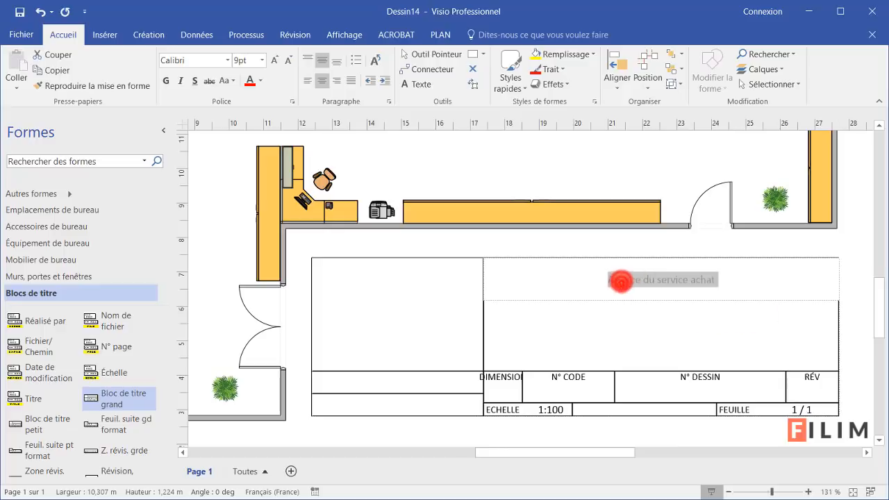
left_click(712, 303)
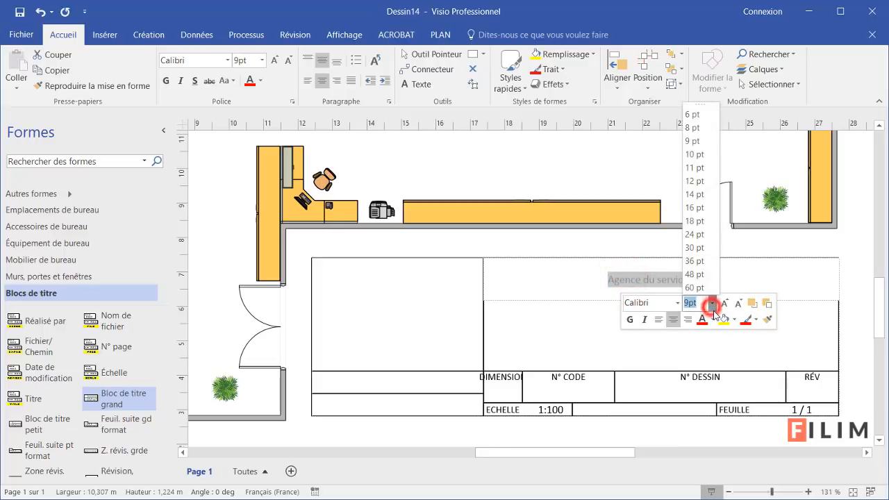
left_click(701, 249)
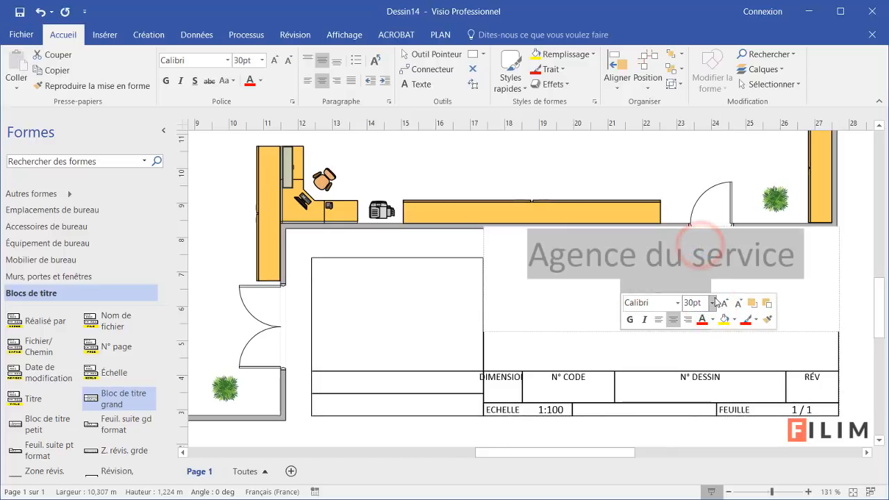
left_click(711, 303)
left_click(705, 238)
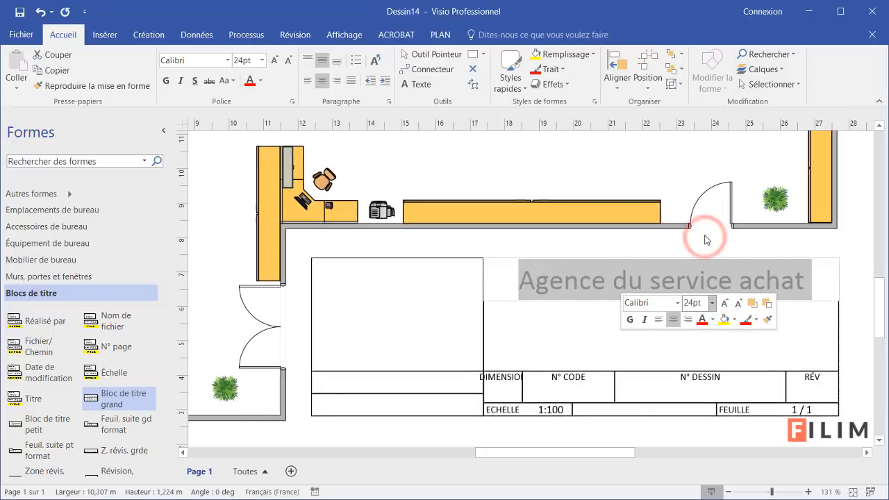
left_click(851, 293)
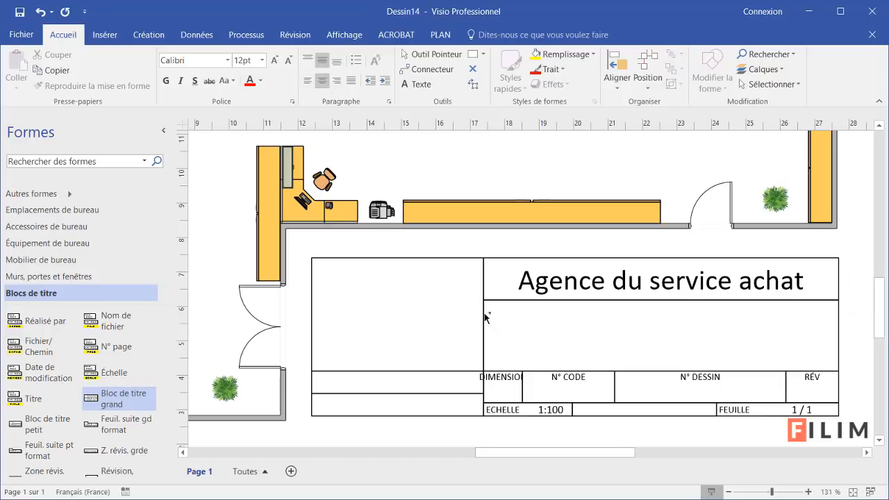
Open the Cotation - Ingénierie stencil from Suppléments Visio and look through its dimension shapes
scroll(486, 317, "down", 5)
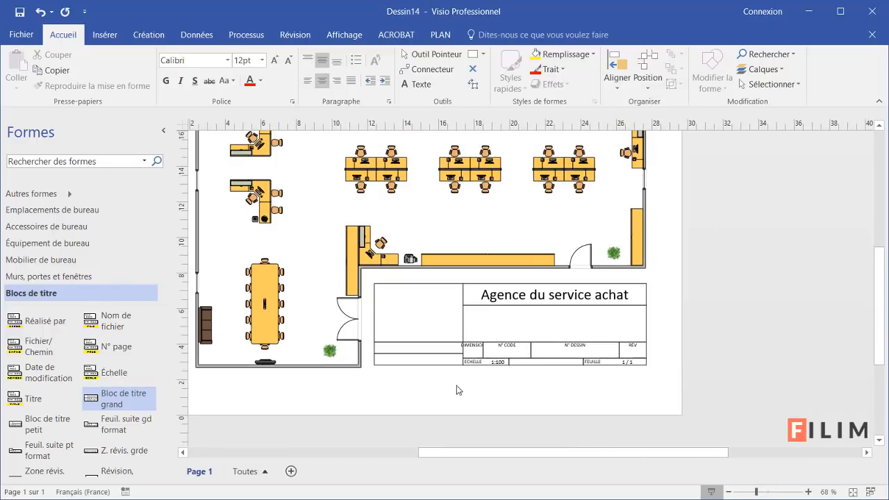
left_click_drag(524, 451, 499, 452)
scroll(386, 340, "up", 3)
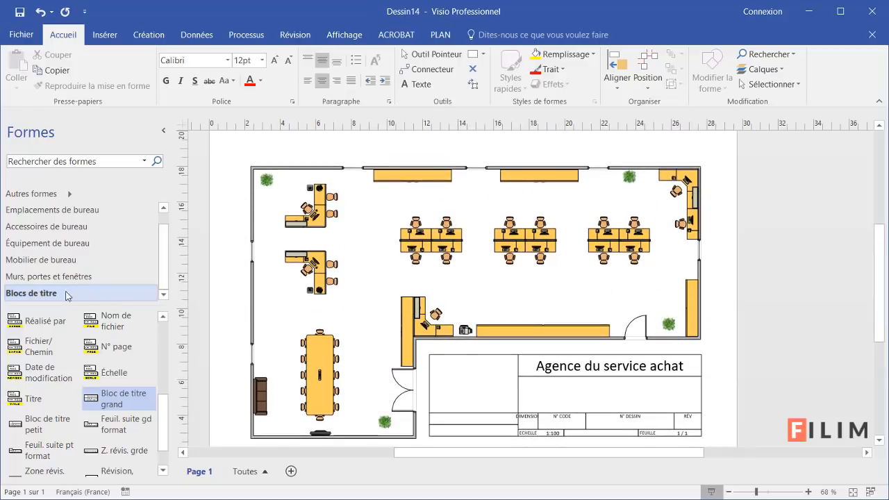
left_click(70, 194)
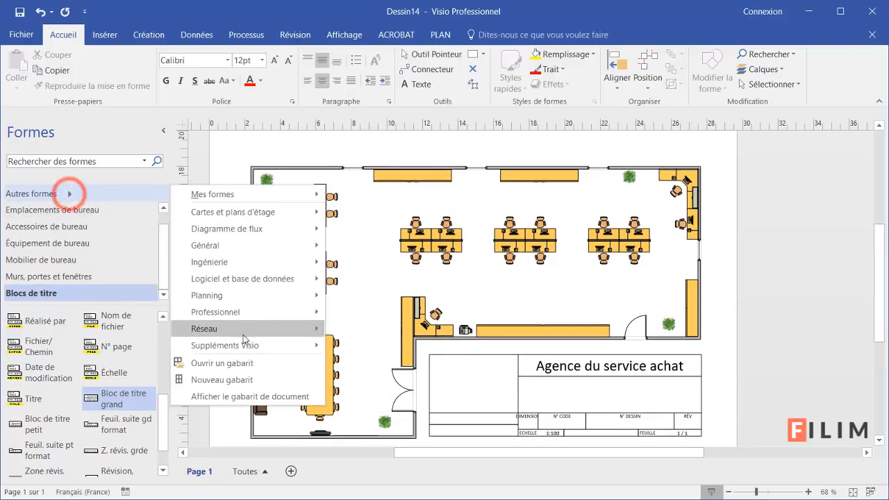
mouse_move(299, 346)
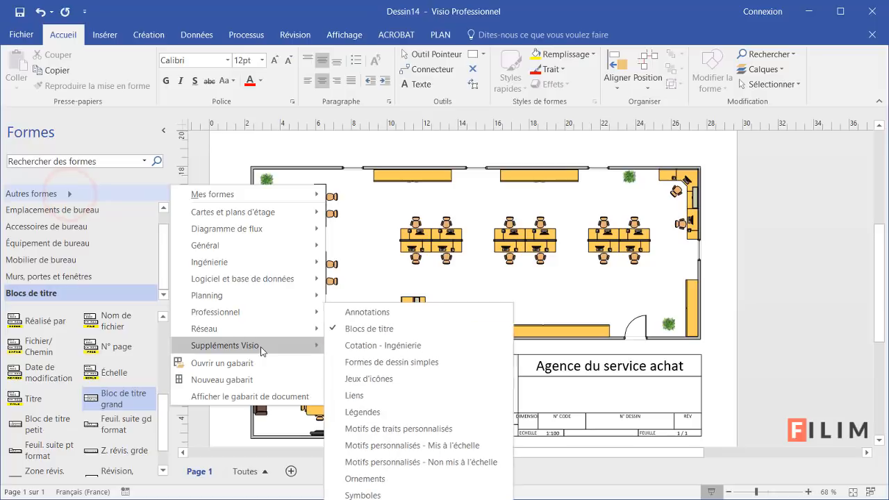
left_click(373, 351)
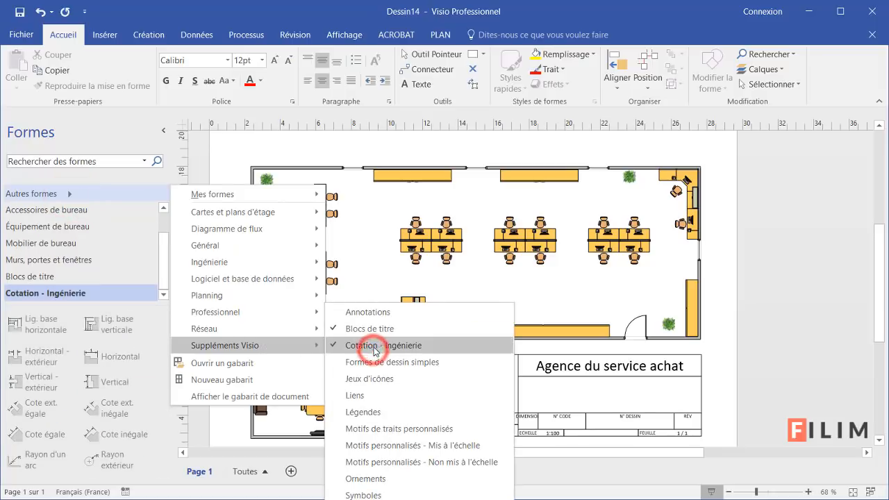
left_click(162, 287)
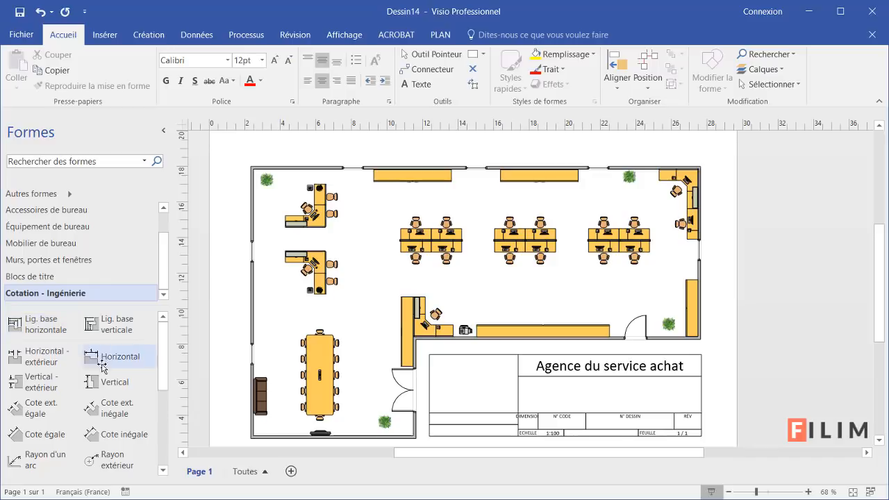
scroll(85, 400, "down", 1)
scroll(85, 401, "down", 6)
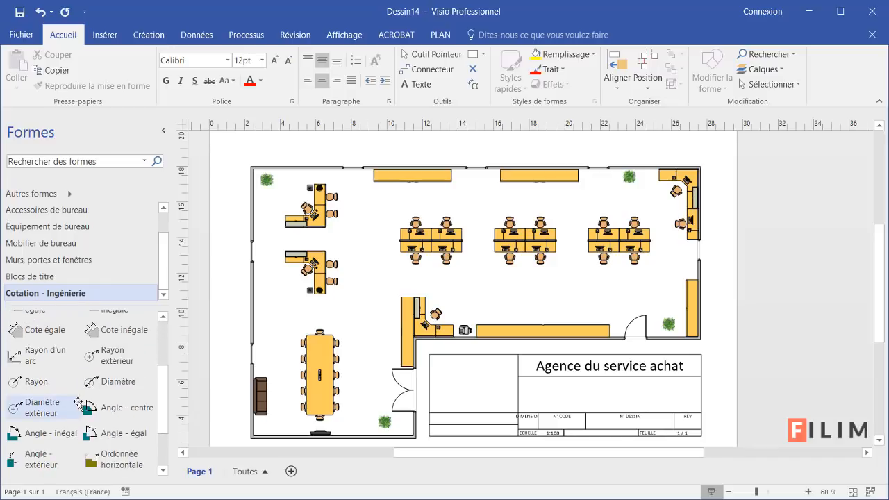
scroll(65, 410, "up", 7)
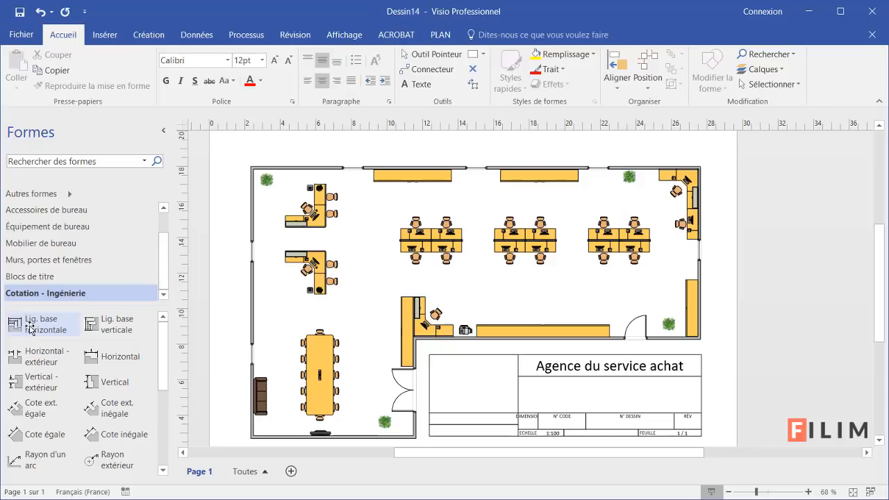
Place a Lig. base horizontale dimension spanning the facing upper chairs of the first and second four-desk groups
left_click_drag(30, 328, 457, 207)
scroll(477, 231, "up", 5)
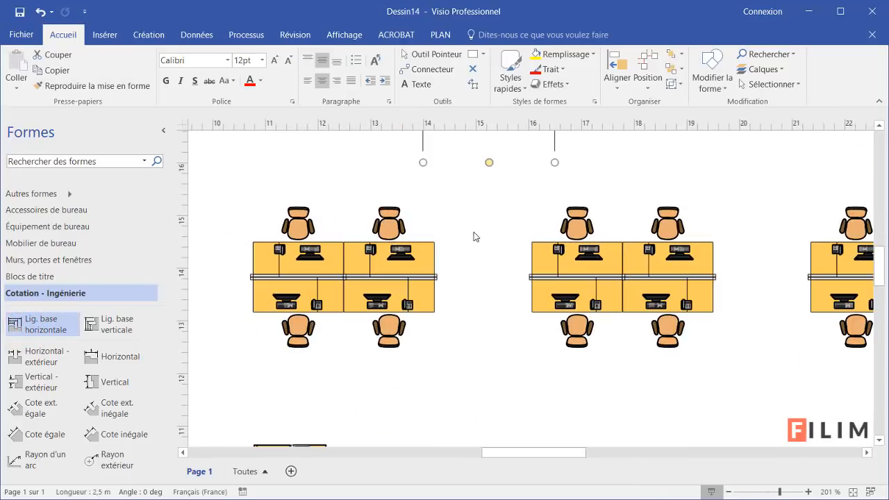
scroll(475, 237, "up", 2)
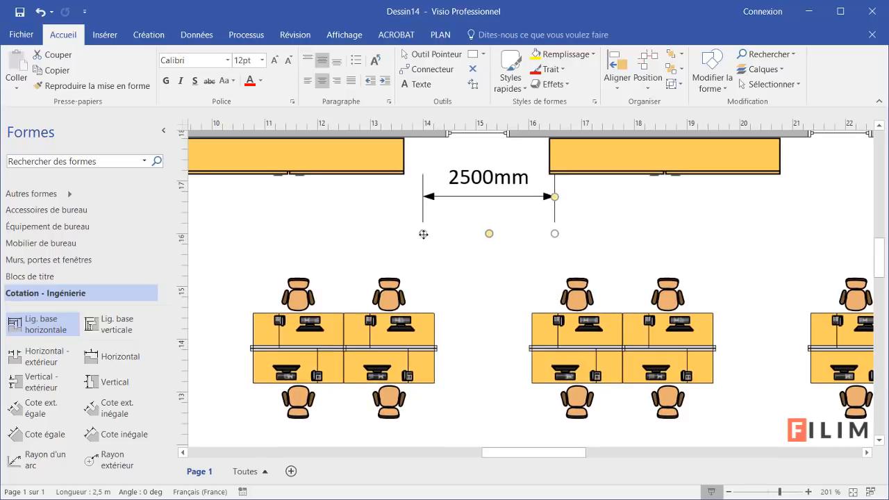
left_click_drag(423, 234, 387, 276)
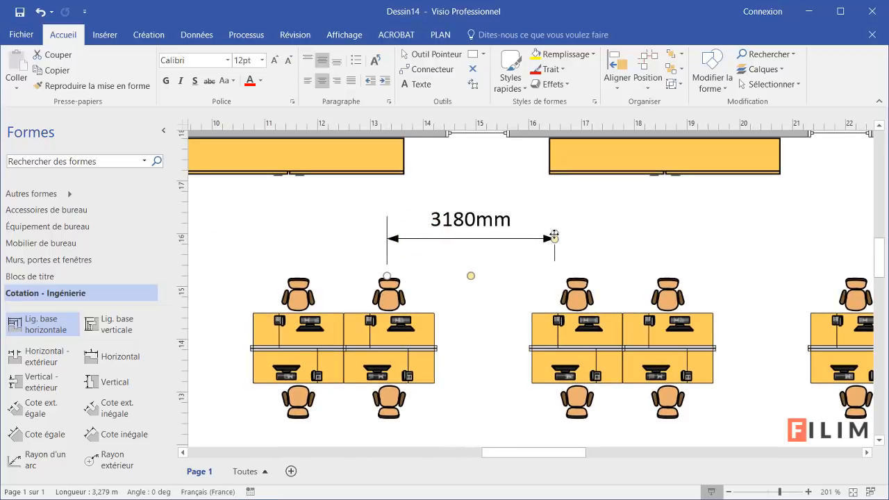
left_click_drag(555, 234, 578, 275)
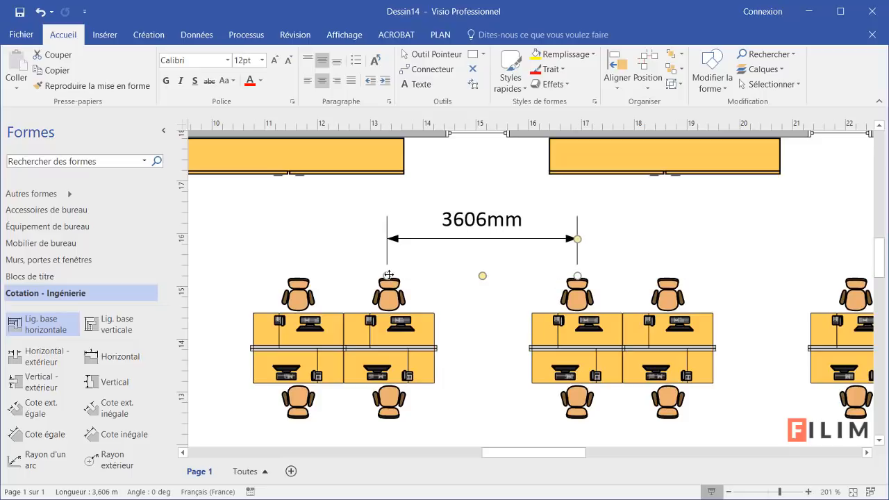
left_click_drag(389, 276, 387, 275)
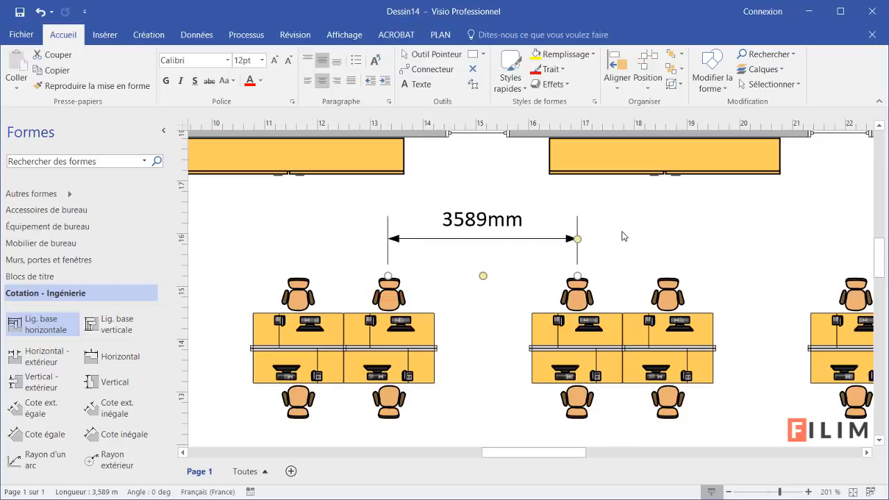
left_click(615, 211)
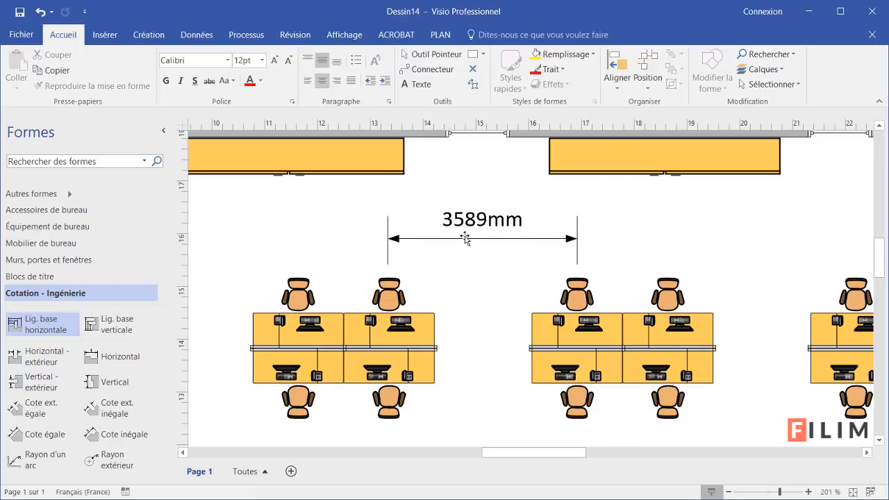
Set the units of the dimension between the first two desk groups to Mètres
left_click(488, 223)
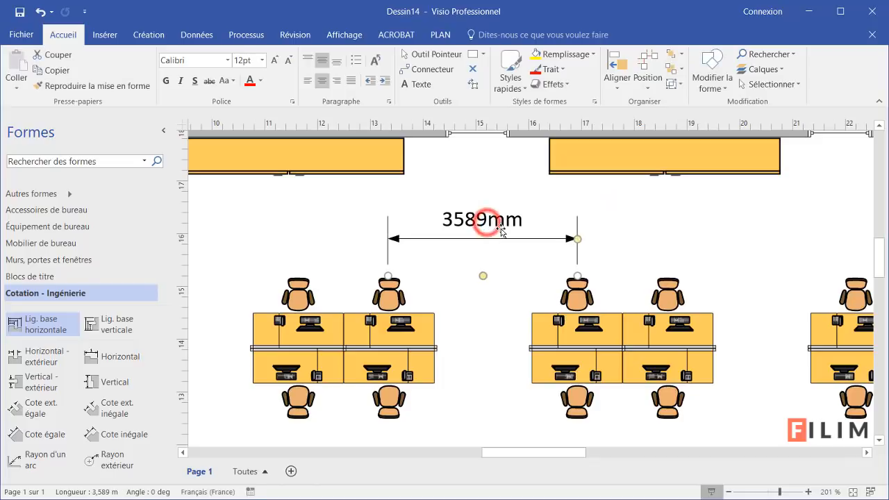
right_click(503, 221)
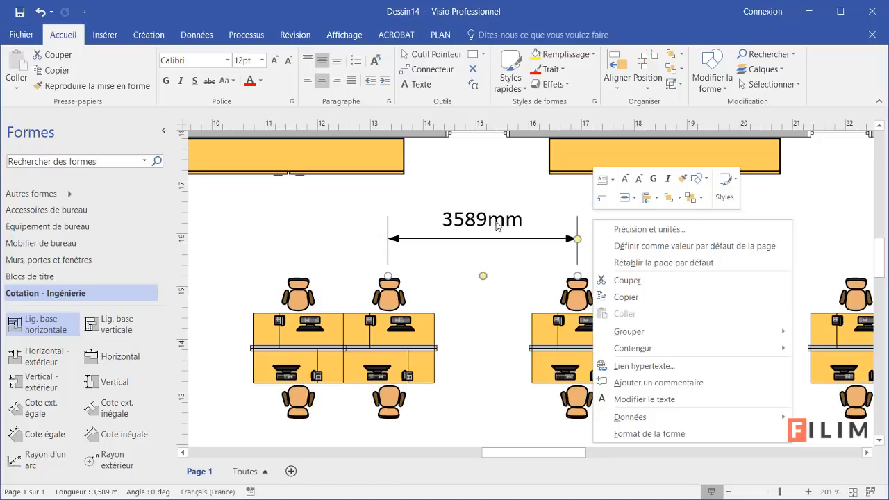
left_click(621, 237)
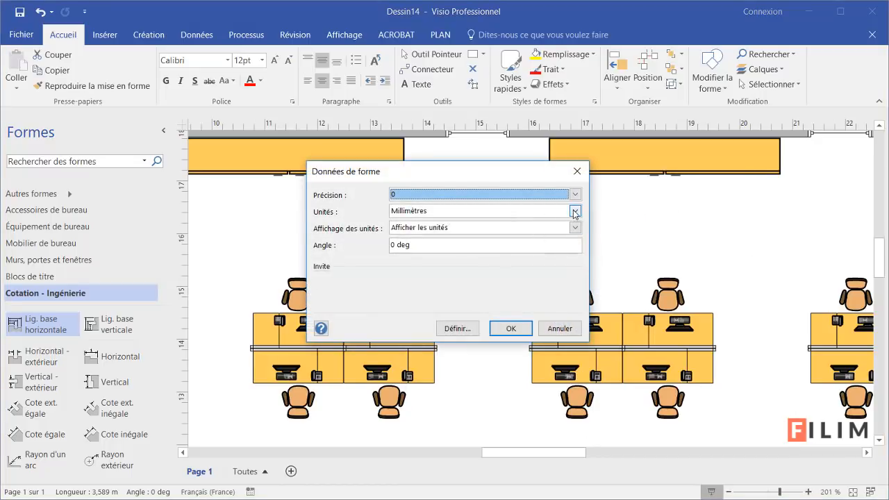
left_click(575, 212)
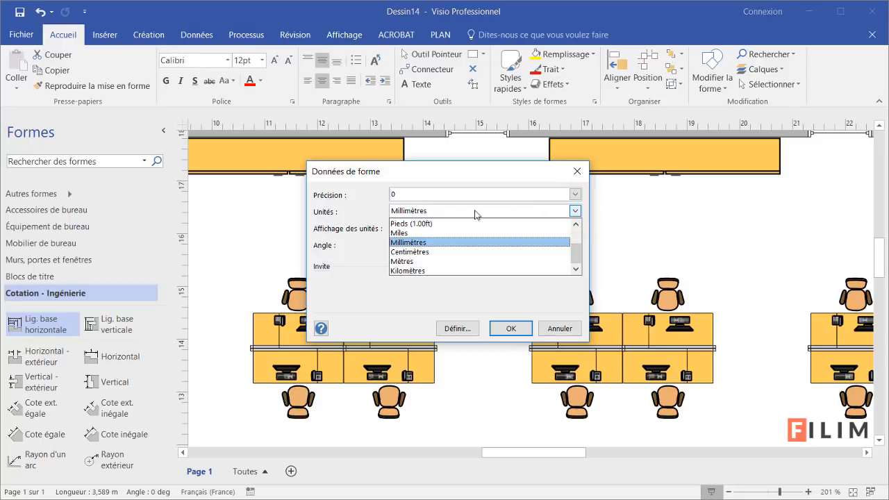
left_click(420, 262)
left_click(510, 328)
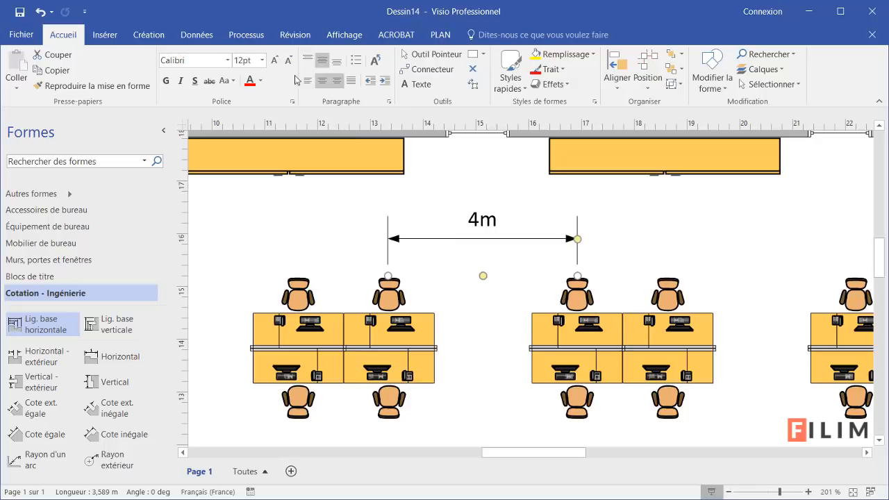
Format the dimension between the first two desk groups with red text and a red 1 pt line
left_click(251, 81)
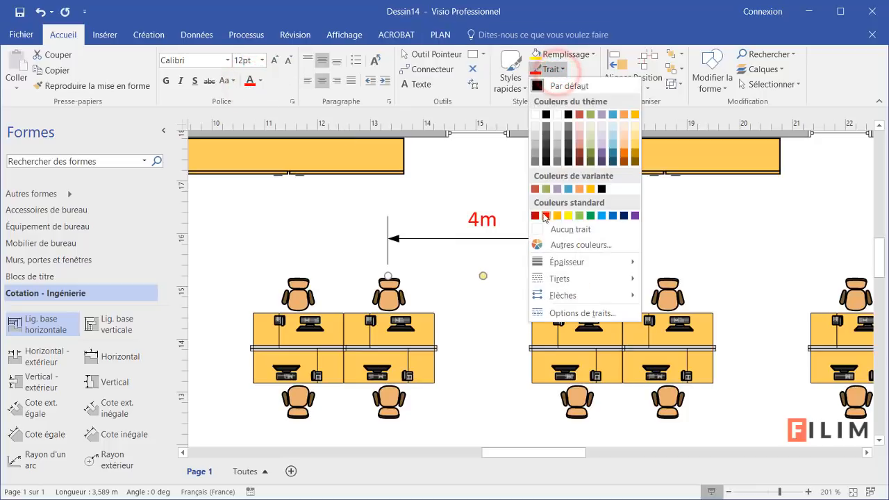
left_click(546, 217)
left_click(560, 70)
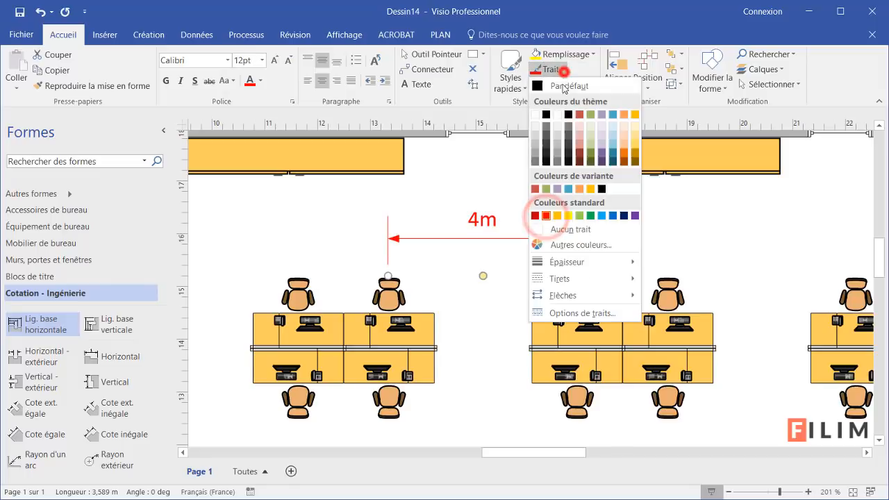
mouse_move(584, 270)
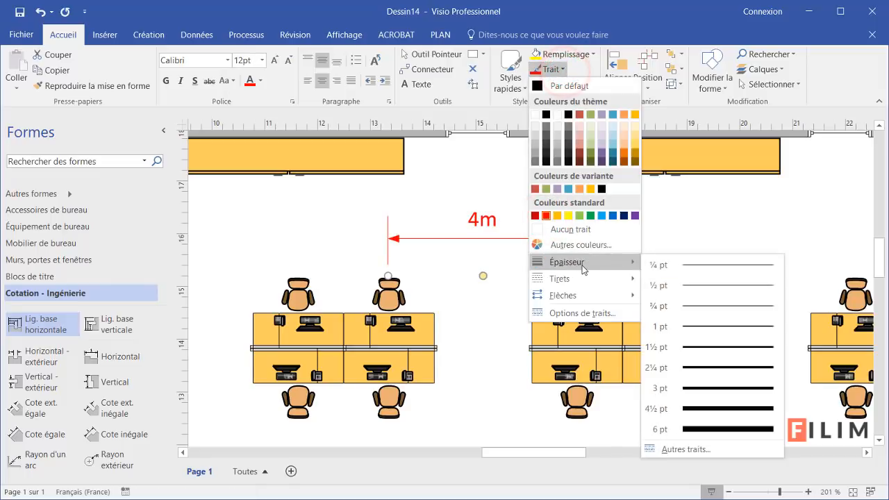
left_click(690, 334)
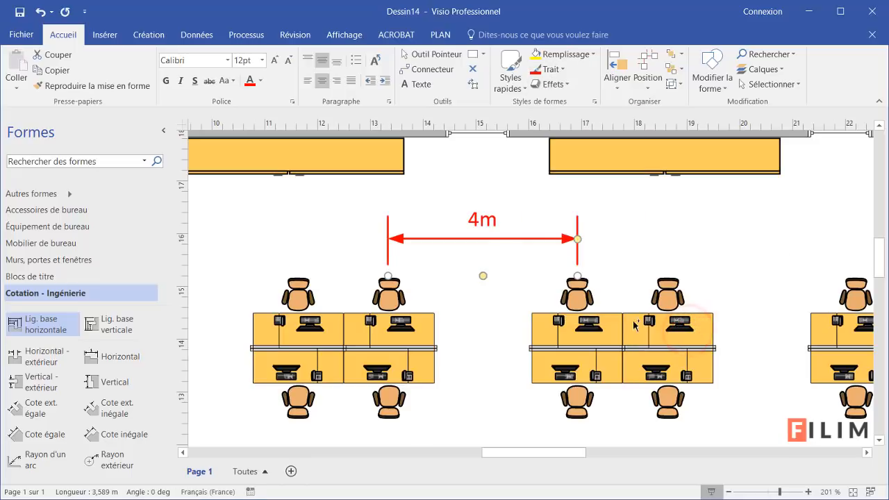
Copy the red dimension and fit it between the two lower chairs of the third desk group, with its dimension line below them
scroll(615, 339, "down", 3)
left_click_drag(580, 450, 629, 453)
scroll(512, 373, "down", 1)
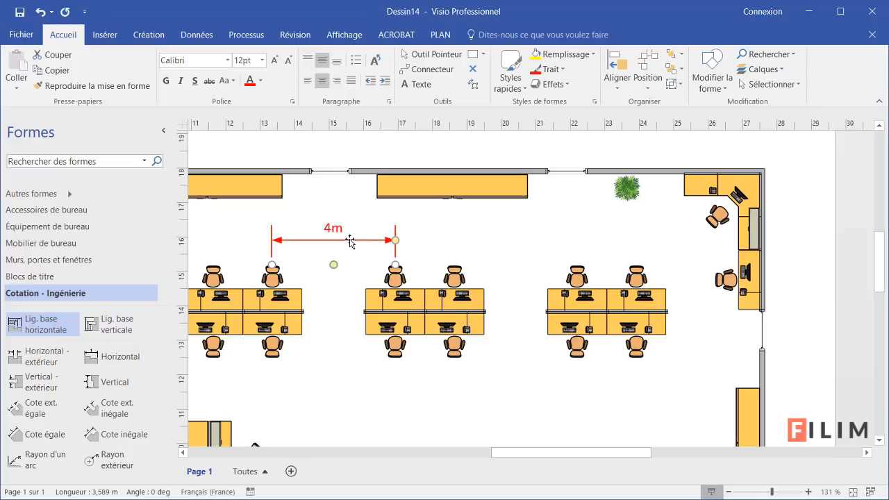
left_click_drag(348, 243, 590, 403)
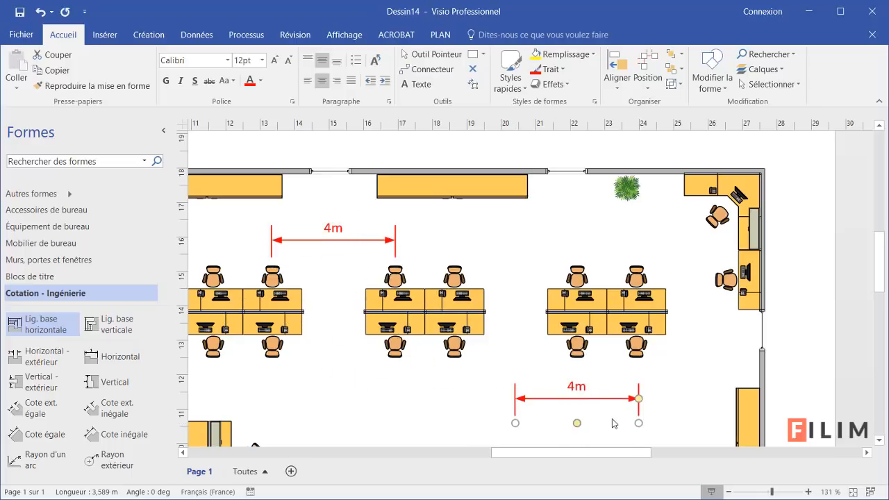
scroll(614, 423, "down", 1)
left_click_drag(639, 390, 636, 325)
left_click_drag(514, 387, 578, 323)
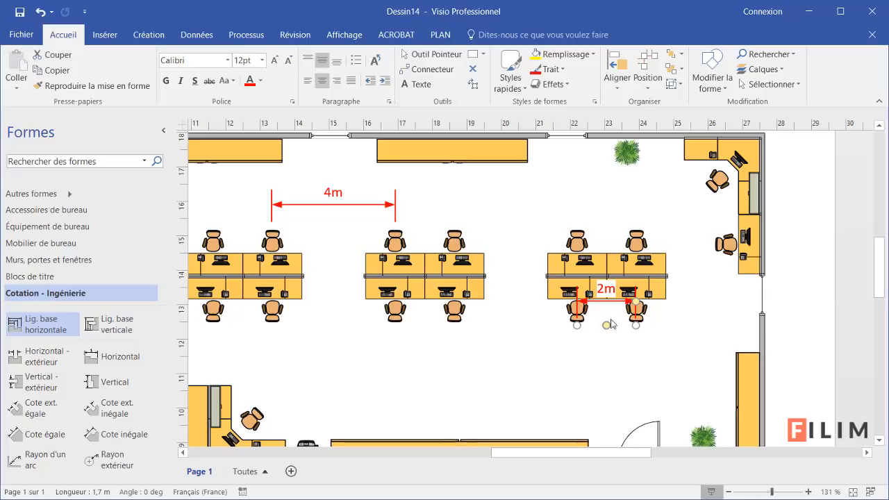
left_click_drag(636, 302, 636, 366)
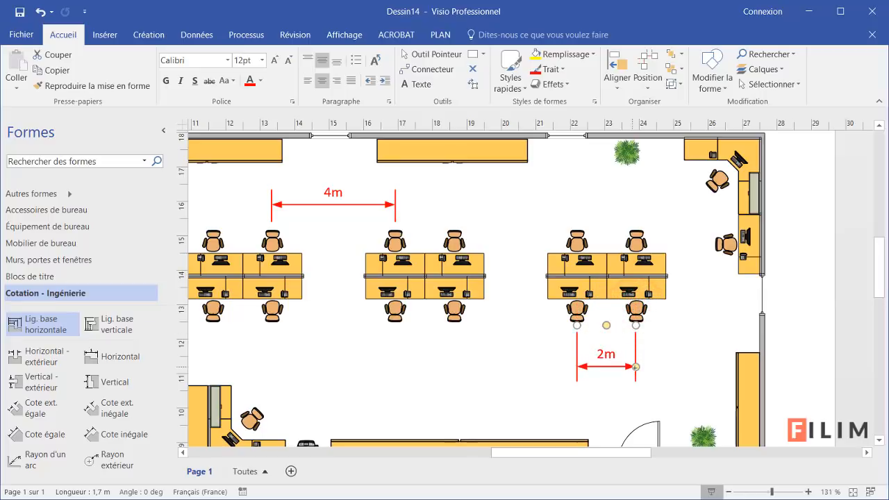
Set the precision of the dimension below the third desk group to 0,0, keeping Mètres as its units
right_click(614, 357)
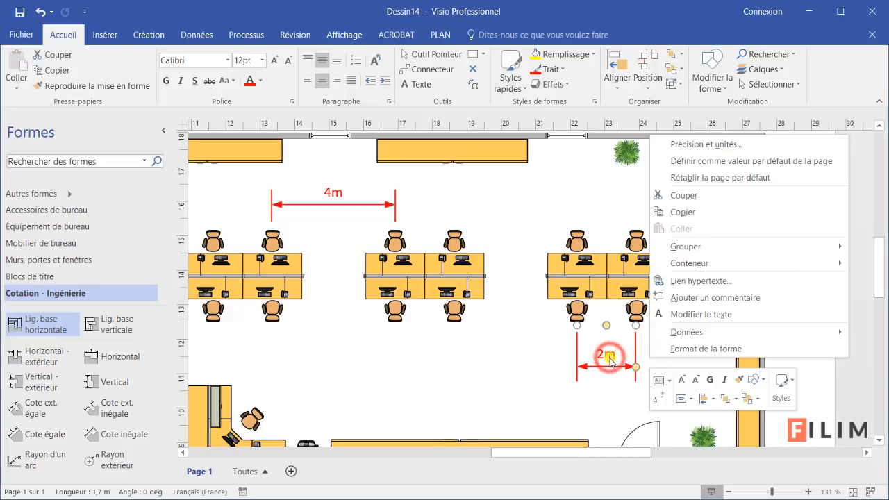
left_click(705, 144)
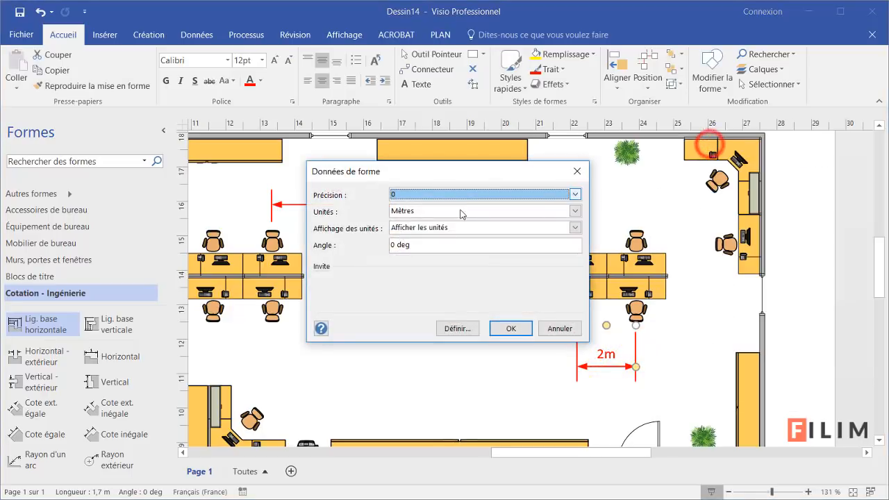
left_click(473, 213)
left_click(476, 213)
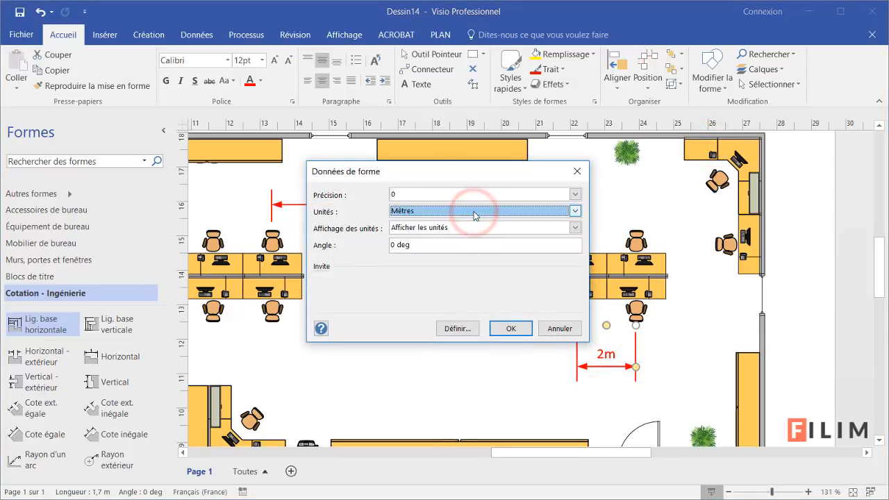
left_click(423, 194)
left_click(399, 211)
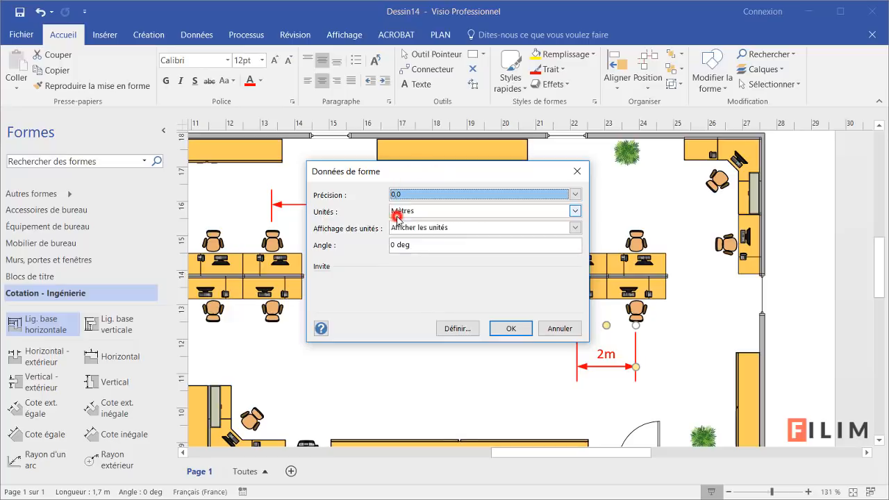
left_click(511, 328)
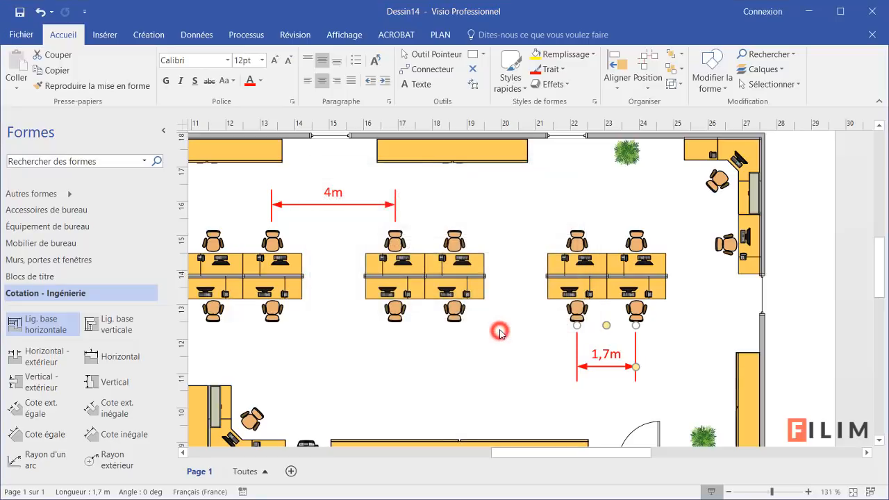
Set the precision of the dimension between the first two desk groups to 0,0
right_click(333, 197)
left_click(442, 201)
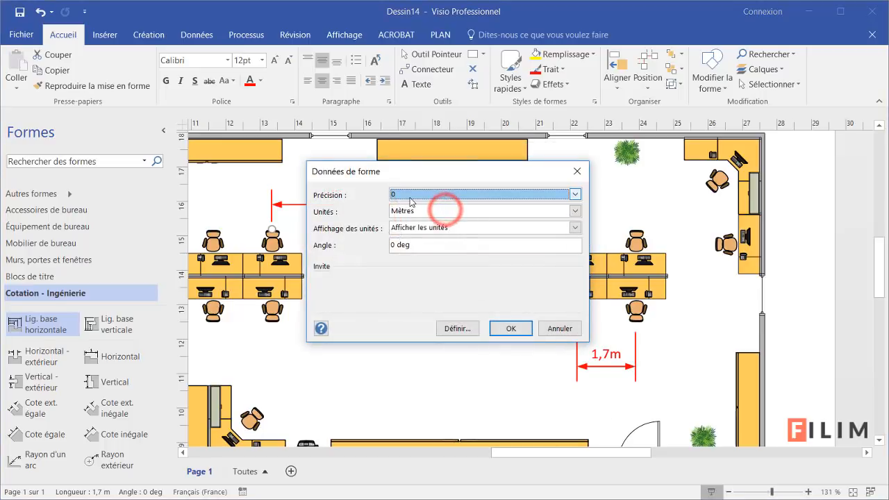
left_click(410, 194)
left_click(407, 220)
left_click(505, 330)
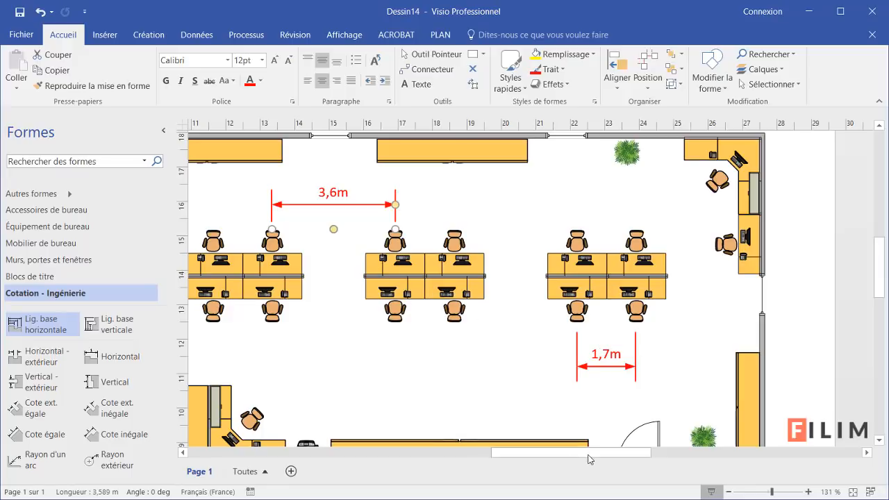
mouse_move(589, 455)
left_mouse_down()
mouse_move(625, 453)
mouse_move(503, 451)
left_mouse_up()
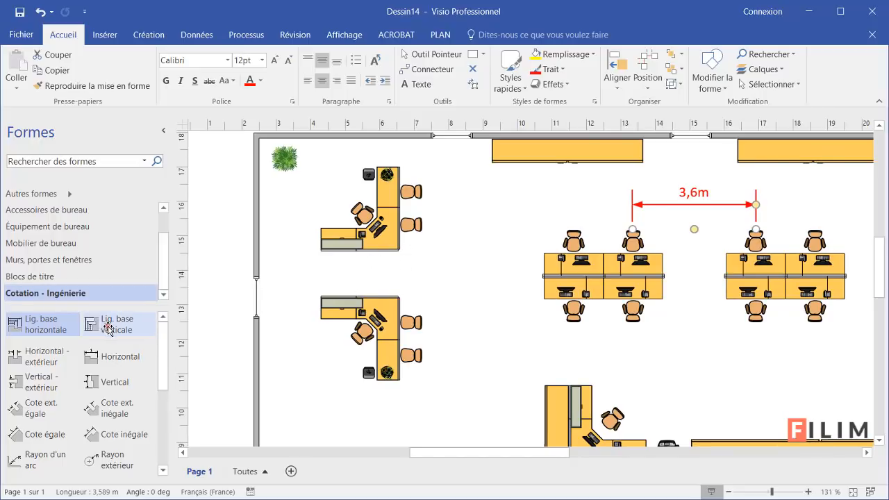
Add a vertical baseline dimension between the facing corners of the two L-shaped desks near the left wall
left_click_drag(109, 330, 295, 315)
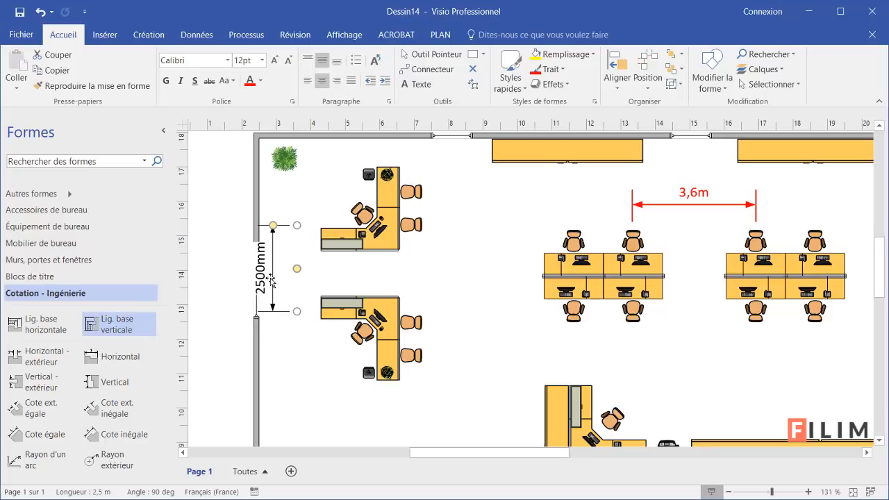
left_click_drag(271, 280, 478, 281)
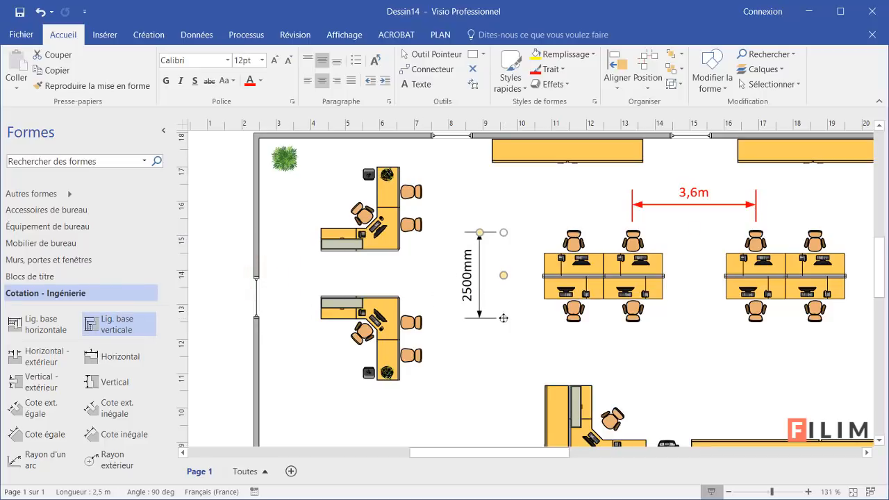
mouse_move(503, 318)
left_mouse_down()
mouse_move(461, 316)
mouse_move(489, 318)
left_mouse_up()
left_click_drag(468, 232, 399, 249)
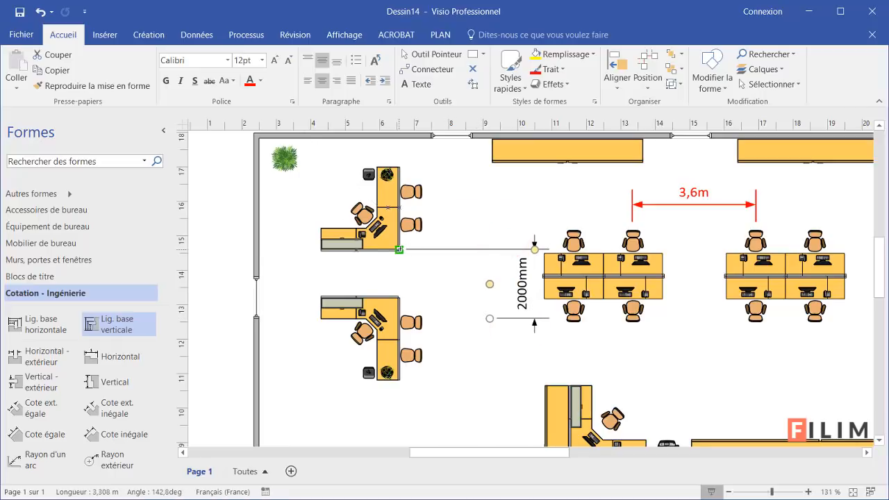
left_click_drag(490, 317, 402, 299)
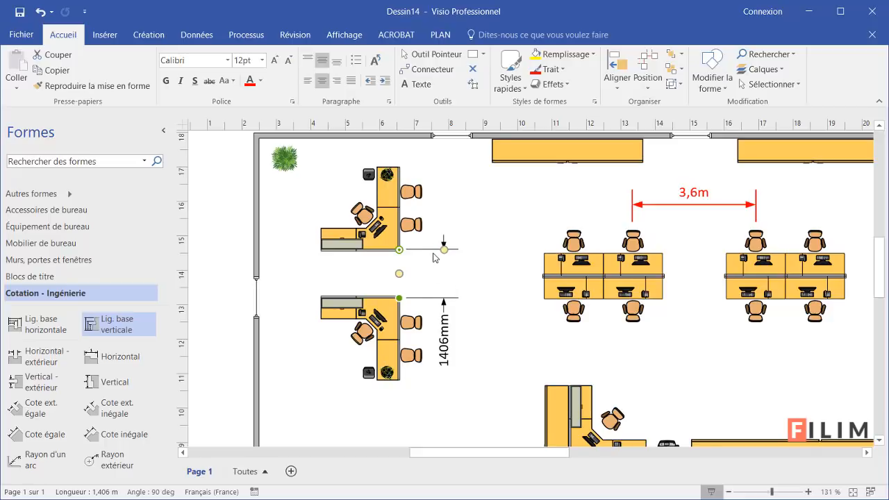
Set the vertical dimension's units to Mètres and its precision to 0,0
right_click(446, 323)
left_click(564, 110)
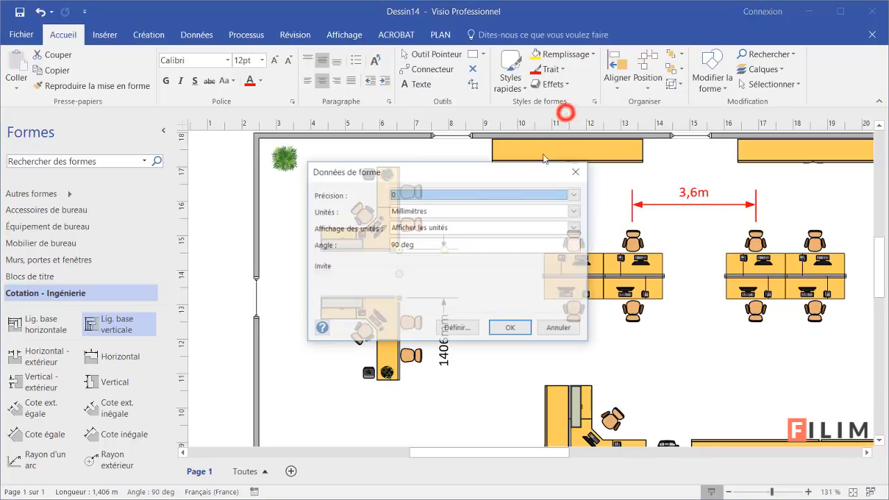
left_click(462, 211)
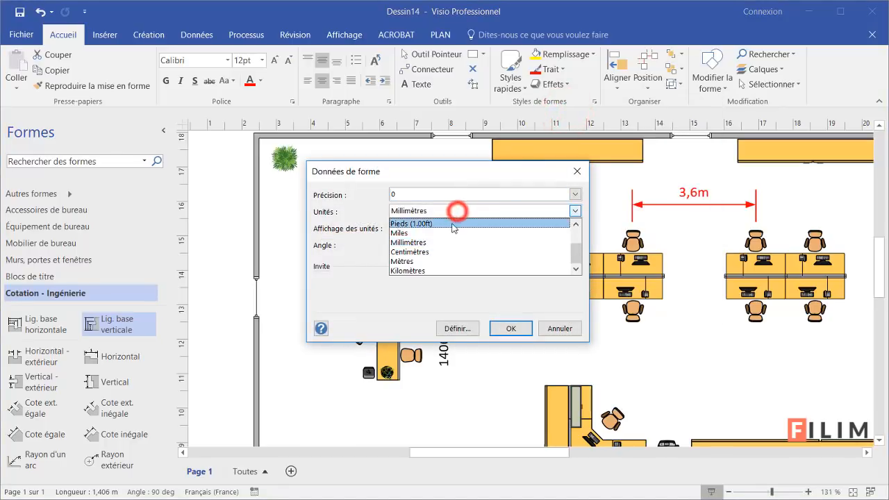
left_click(439, 261)
left_click(445, 195)
left_click(440, 212)
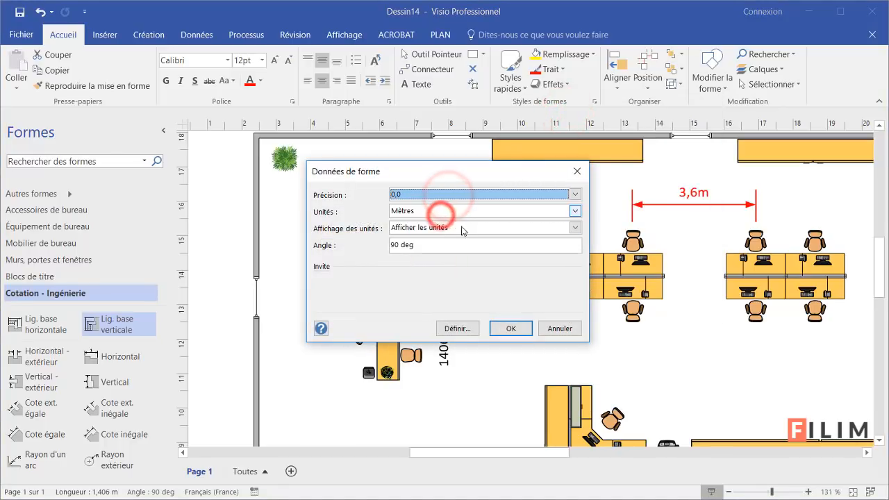
left_click(501, 329)
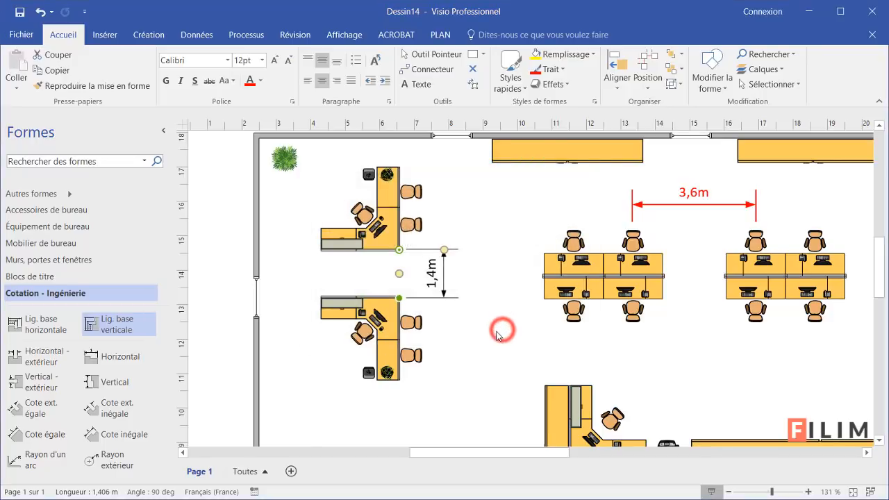
Colour the vertical dimension's text red, keeping it non-bold like the dimension above the desk groups
left_click(250, 80)
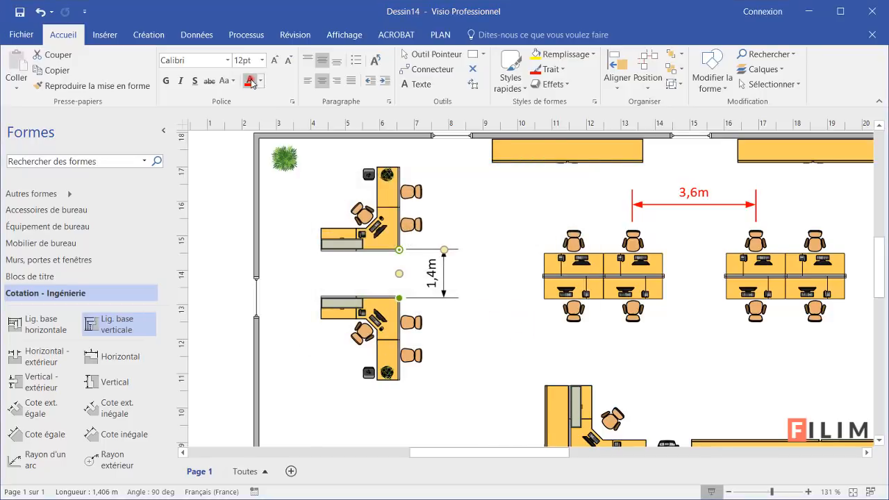
left_click(167, 81)
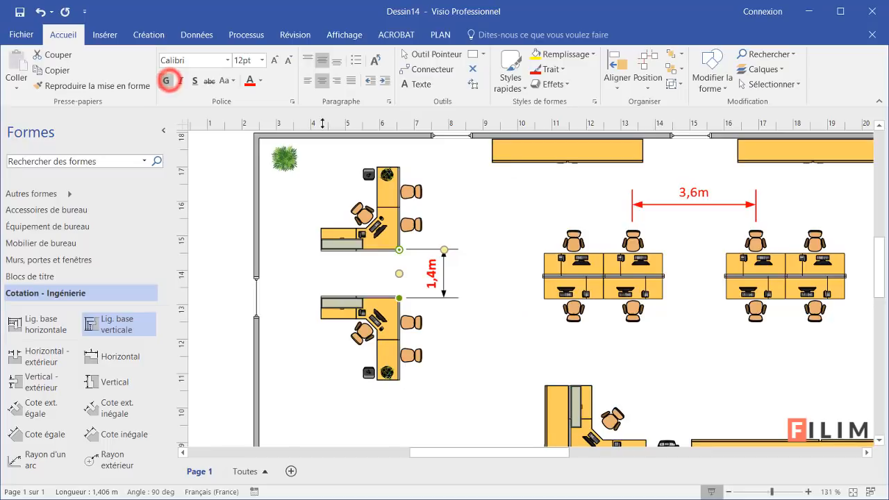
left_click(164, 82)
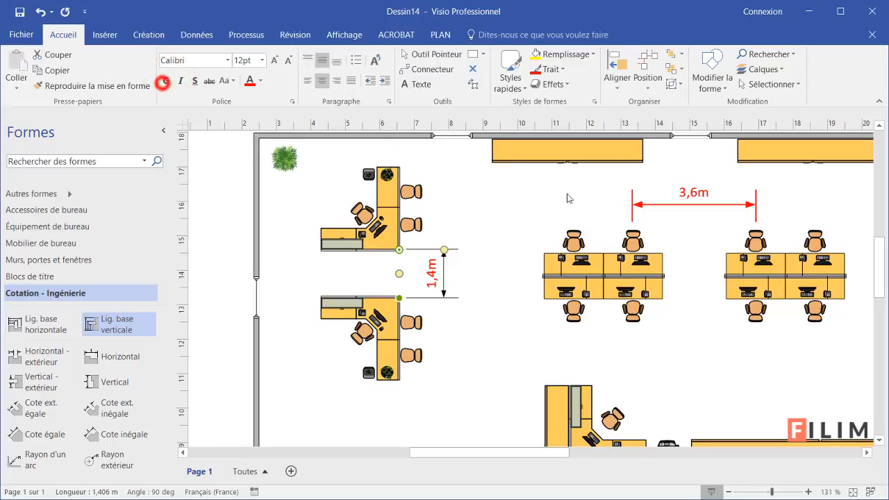
left_click(688, 193)
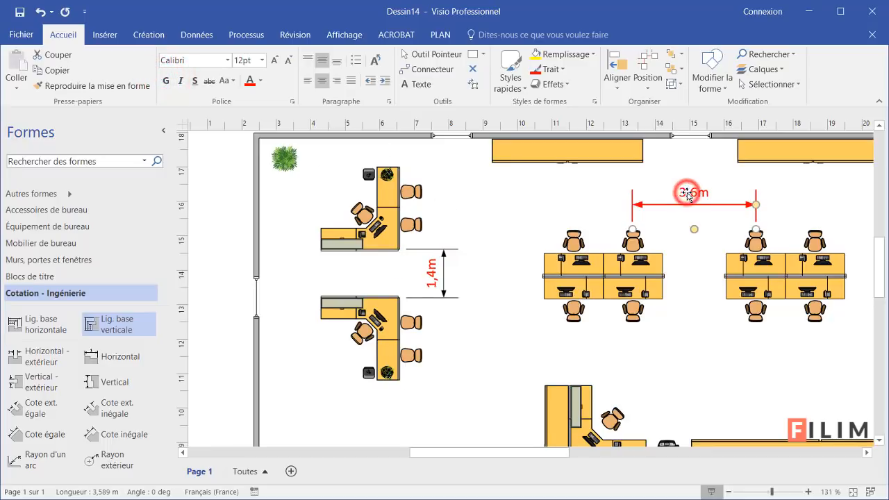
left_click(446, 250)
Apply a standard red fill and a standard red line to the vertical dimension
left_click(592, 55)
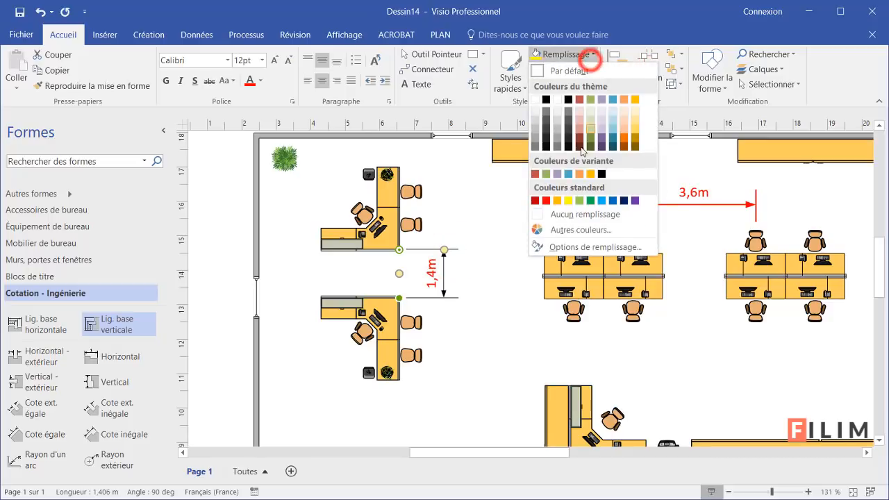
left_click(542, 200)
left_click(591, 55)
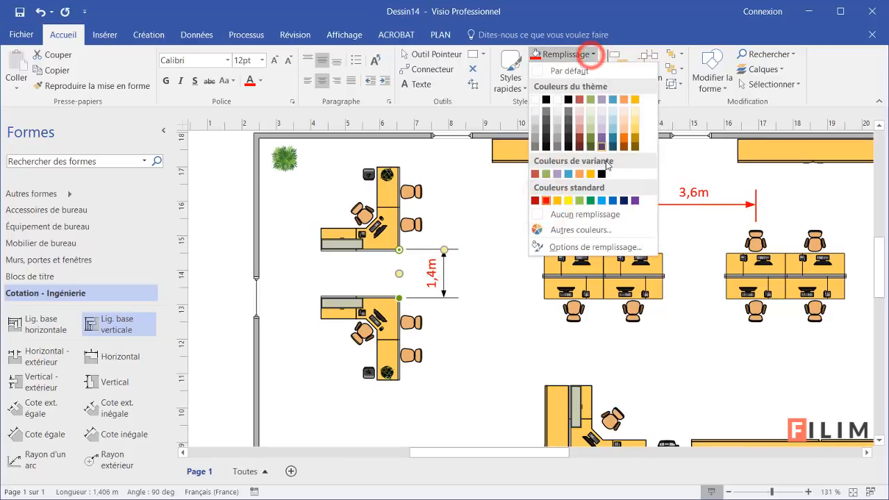
left_click(584, 54)
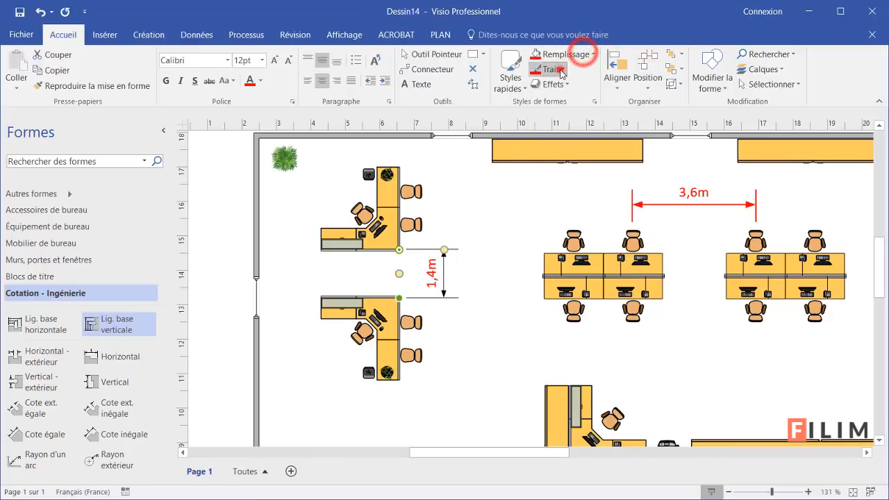
left_click(556, 68)
left_click(547, 217)
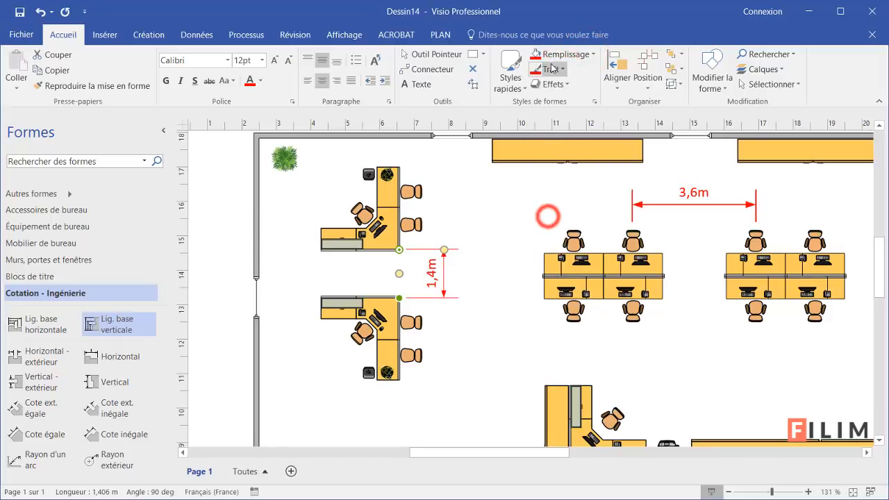
Try a 1½ pt line thickness on the vertical dimension
left_click(556, 69)
mouse_move(592, 269)
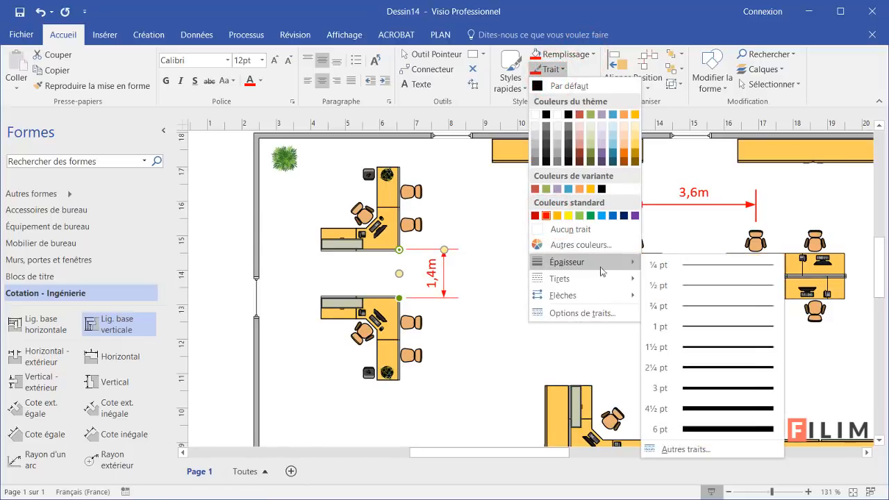
left_click(698, 351)
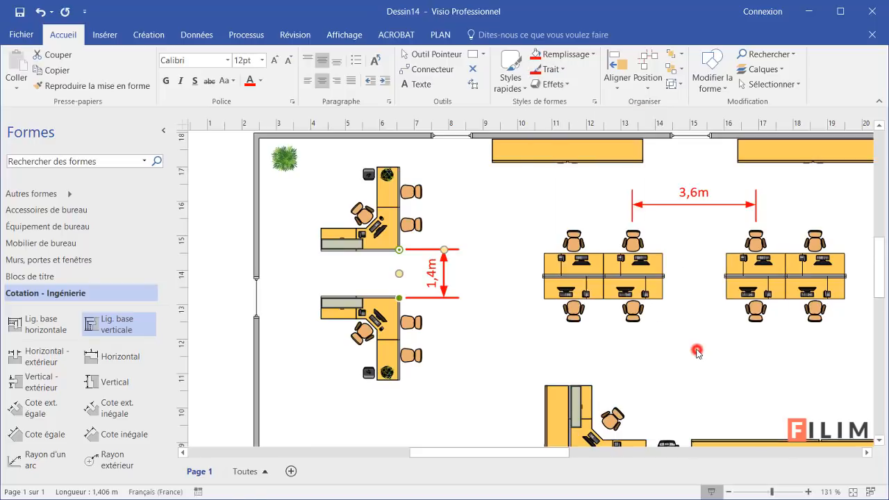
Set the vertical dimension's line thickness to 1 pt and deselect it
left_click(560, 70)
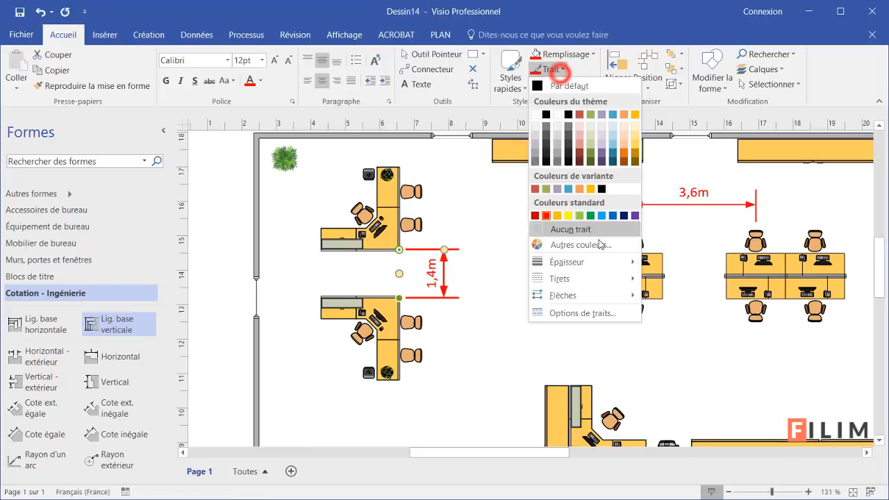
mouse_move(615, 261)
left_click(673, 325)
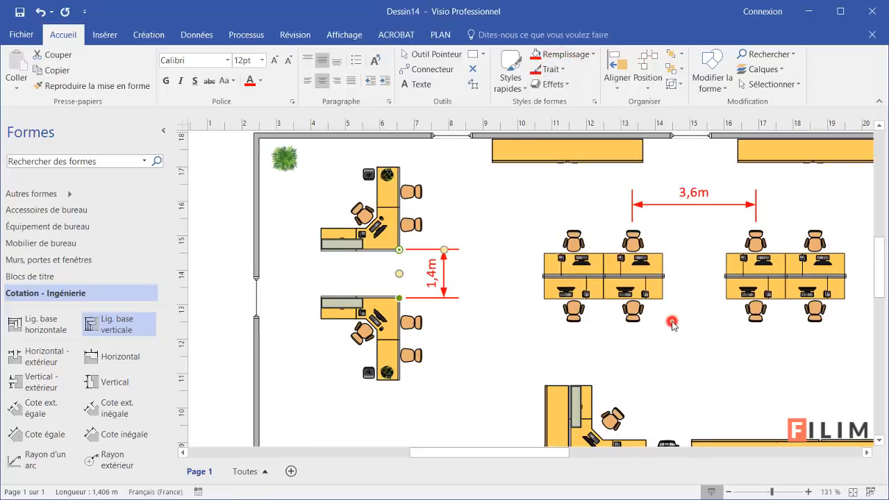
left_click(496, 279)
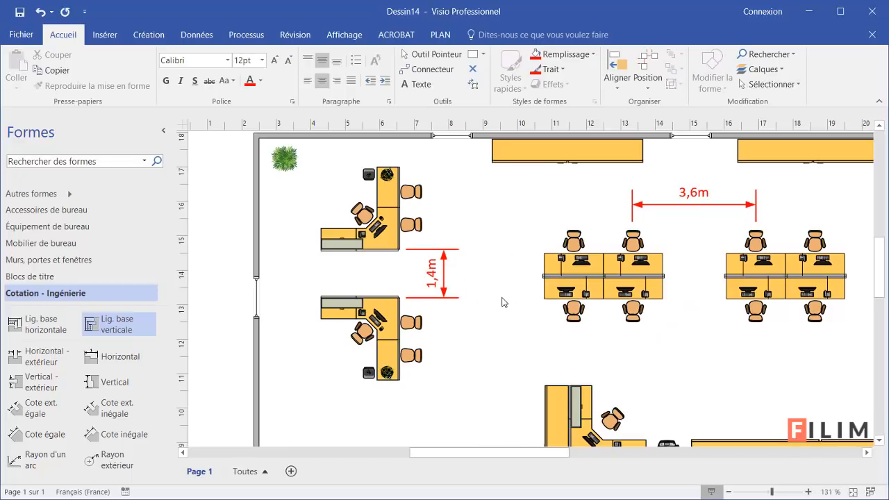
Display the Taille et position window and inspect the values of the first window in the upper wall
scroll(514, 304, "down", 4)
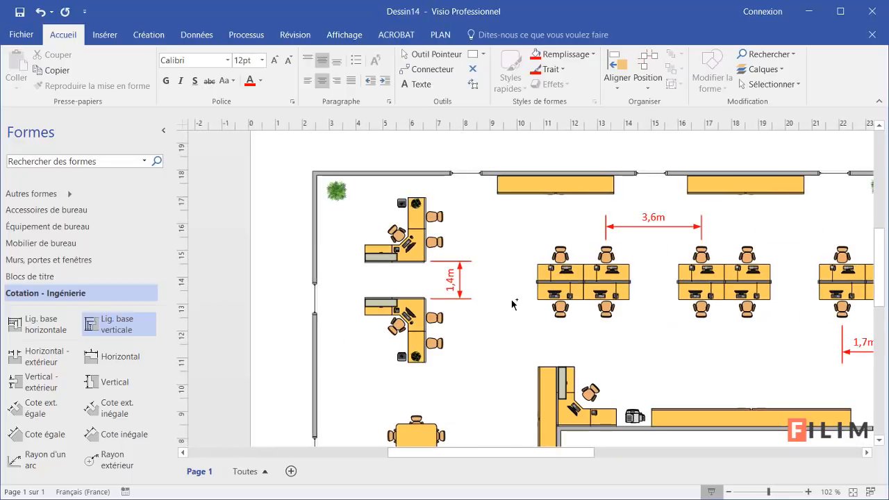
scroll(587, 341, "down", 2)
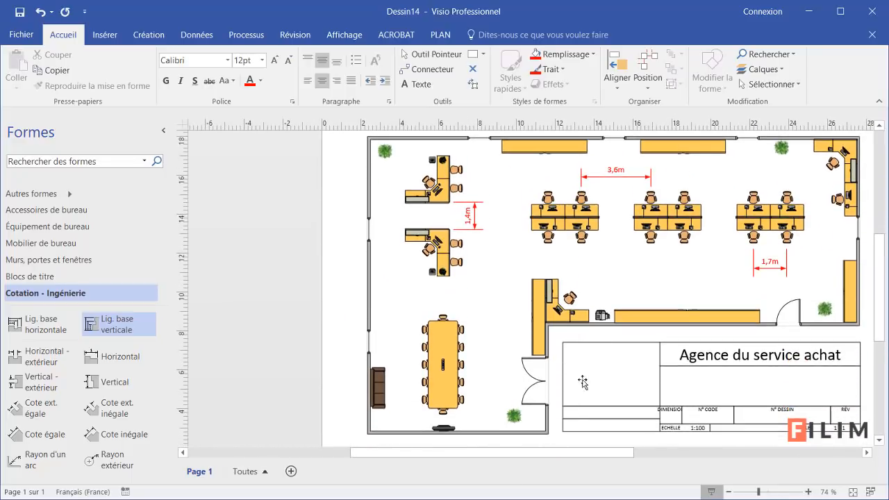
left_click_drag(558, 453, 594, 453)
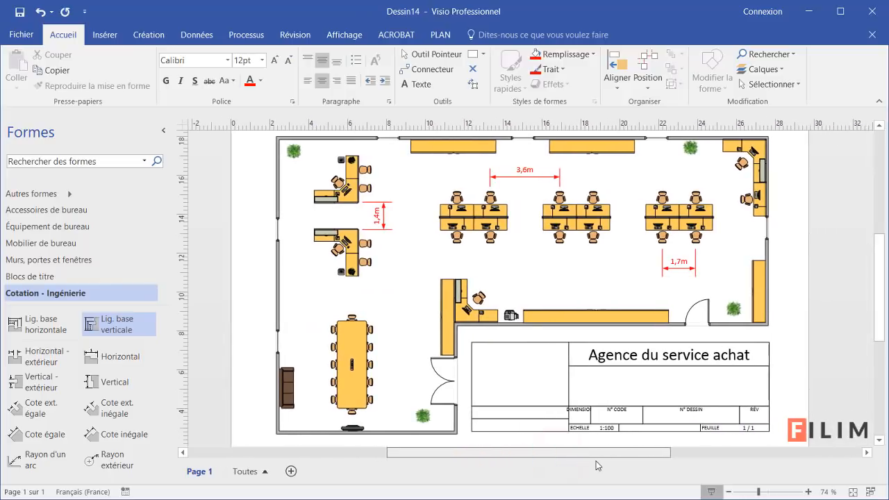
left_click_drag(880, 298, 884, 296)
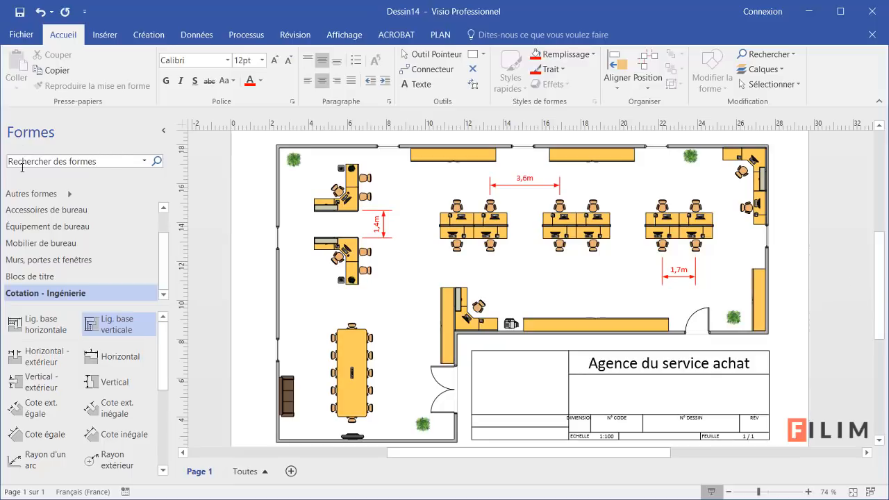
left_click(56, 175)
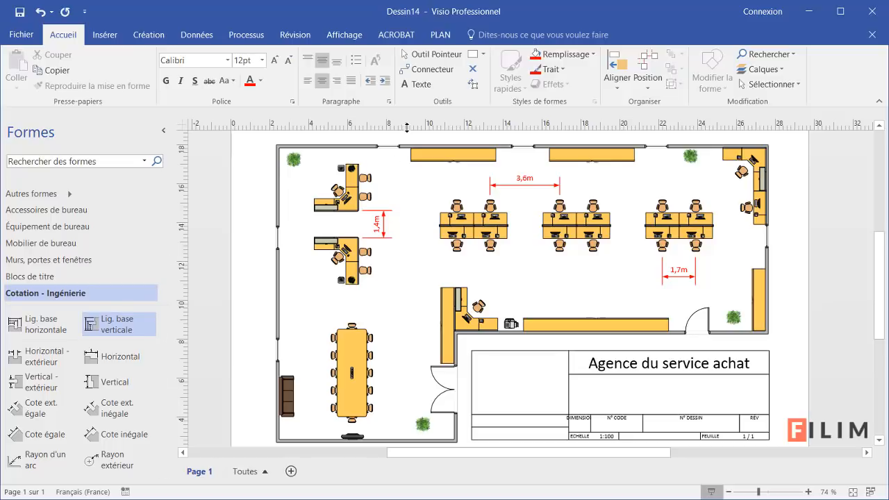
left_click(345, 34)
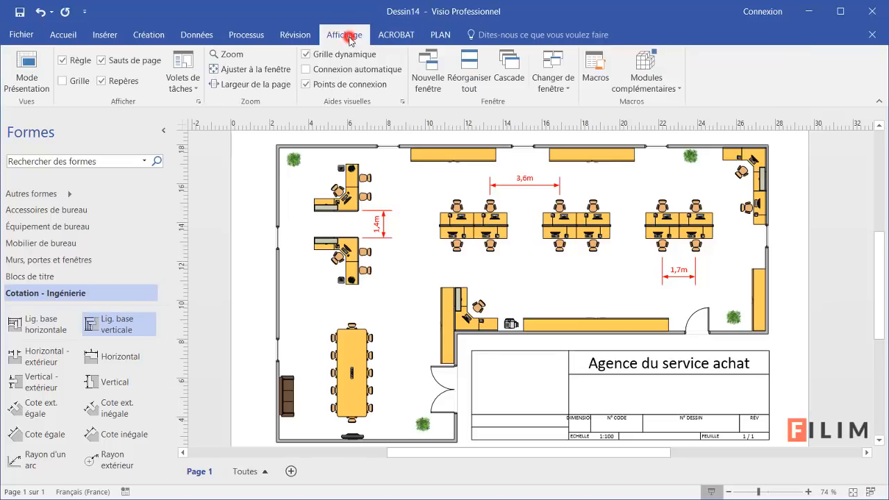
left_click(188, 88)
left_click(195, 154)
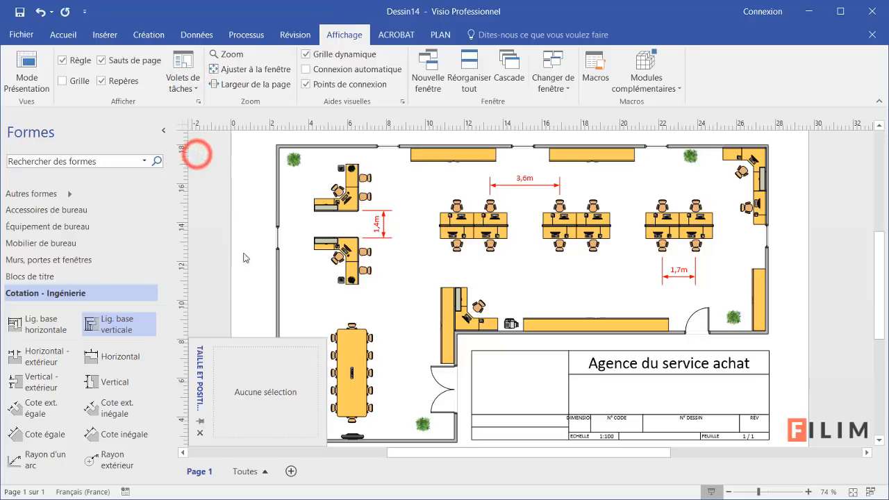
left_click(390, 149)
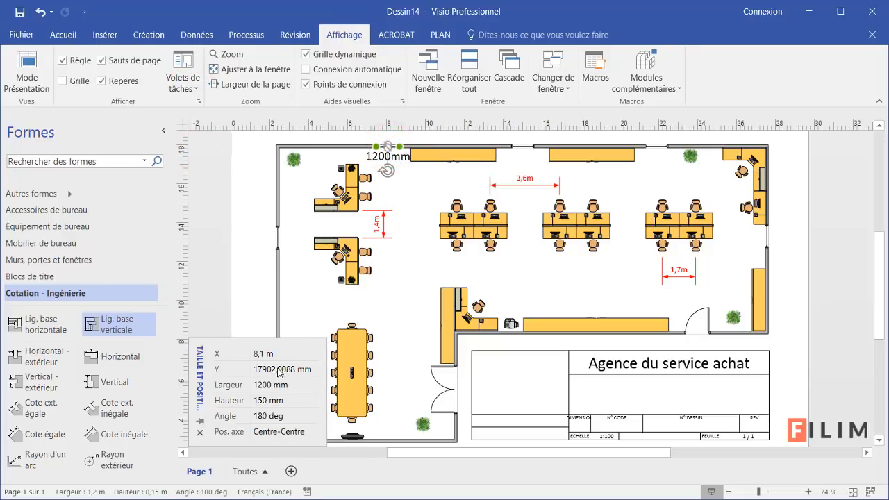
Move the window in the right-hand wall down about 400 mm, to a Y position of 12799,9999 mm
left_click(768, 238)
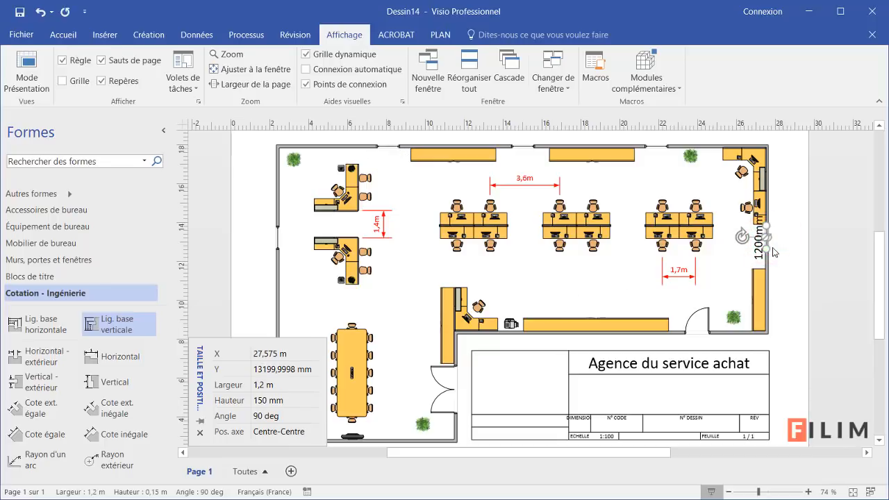
key("Down")
key("Down")
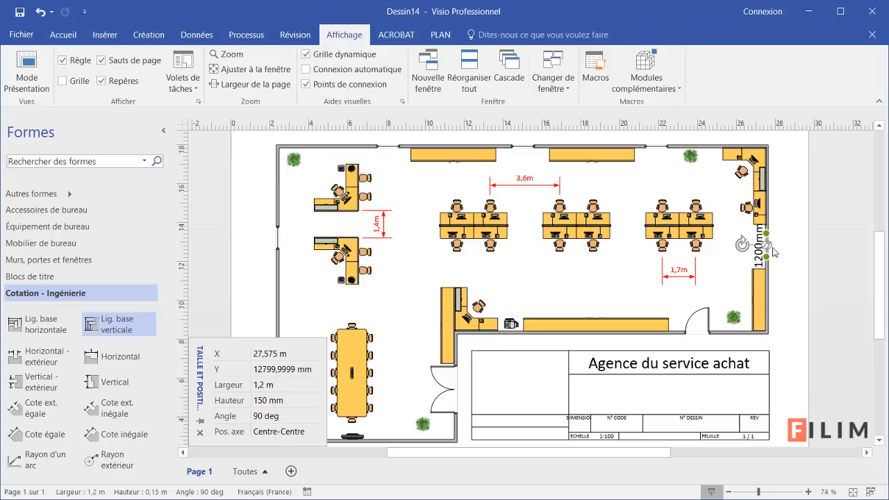
left_click(804, 212)
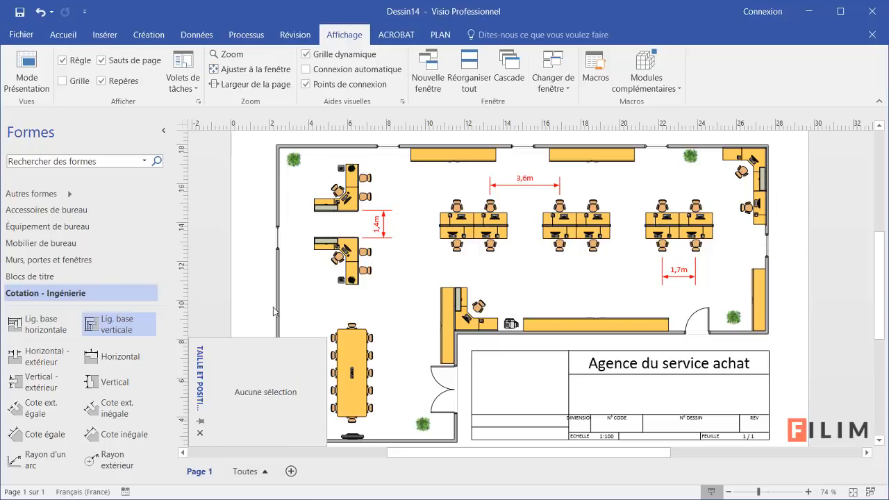
Inspect the conference table's size and position values and close the Taille et position window
left_click(358, 353)
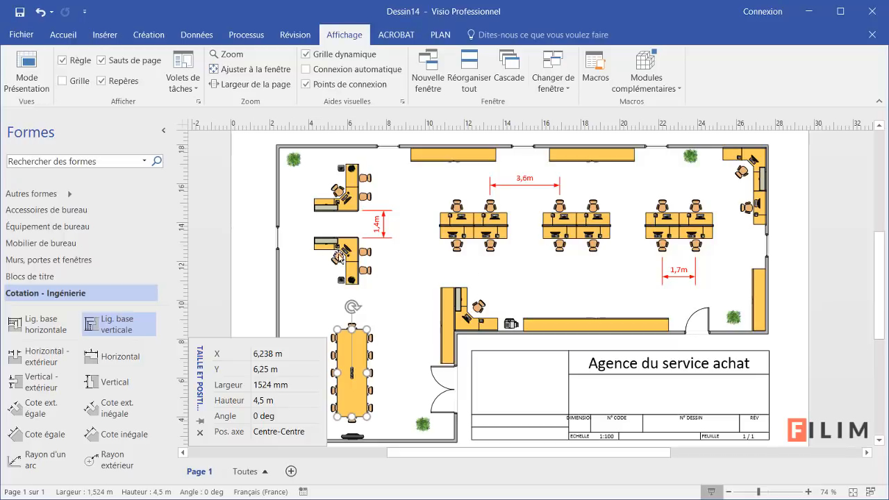
left_click(259, 273)
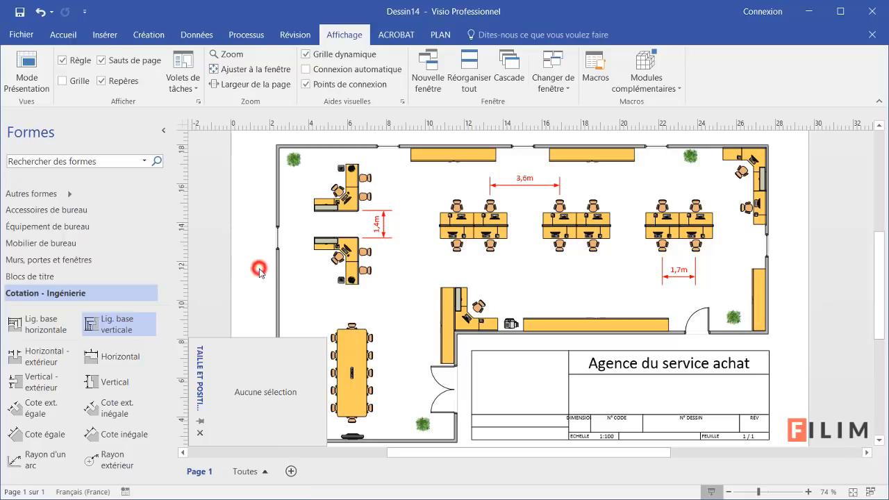
left_click(201, 434)
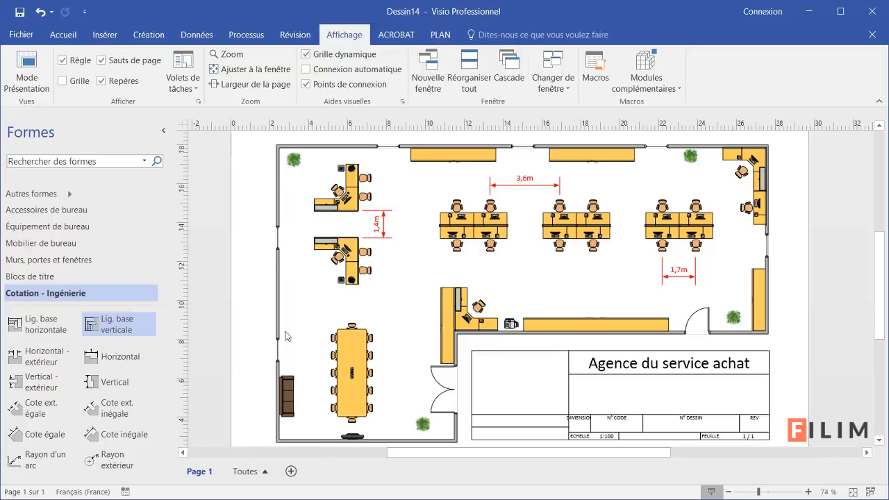
Stretch the conference table slightly upward from its upper edge and deselect it
left_click(355, 353)
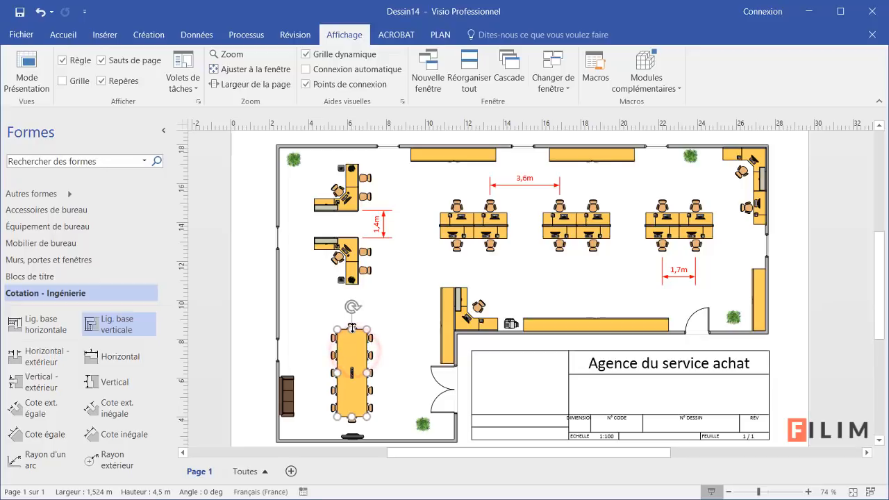
mouse_move(352, 328)
left_mouse_down()
mouse_move(353, 368)
mouse_move(353, 288)
mouse_move(352, 324)
left_mouse_up()
left_click(388, 315)
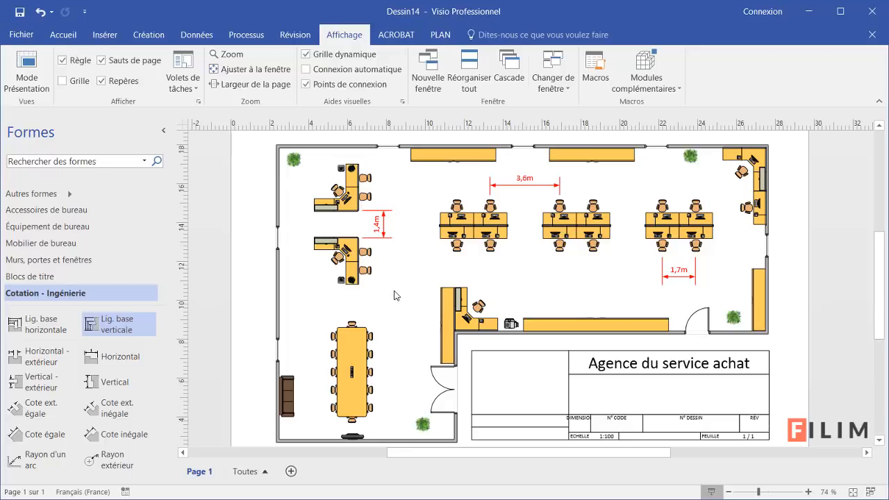
left_click(64, 35)
left_click(646, 69)
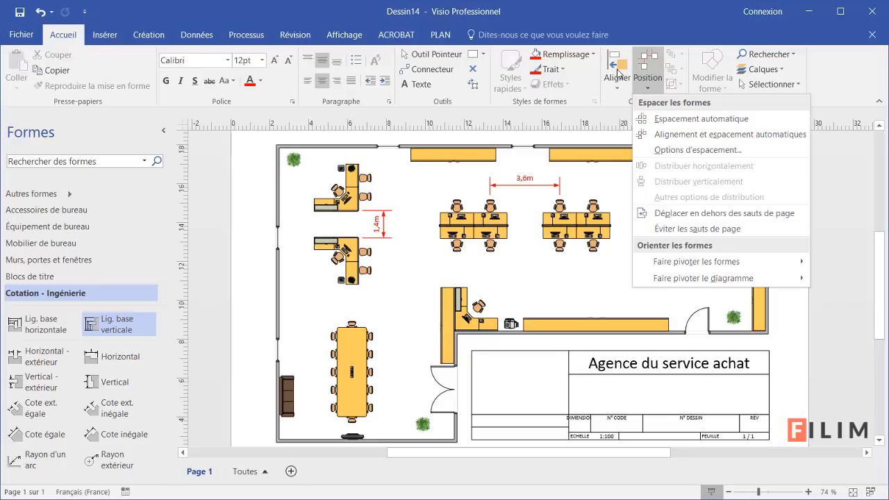
left_click(617, 71)
left_click(649, 71)
left_click(618, 70)
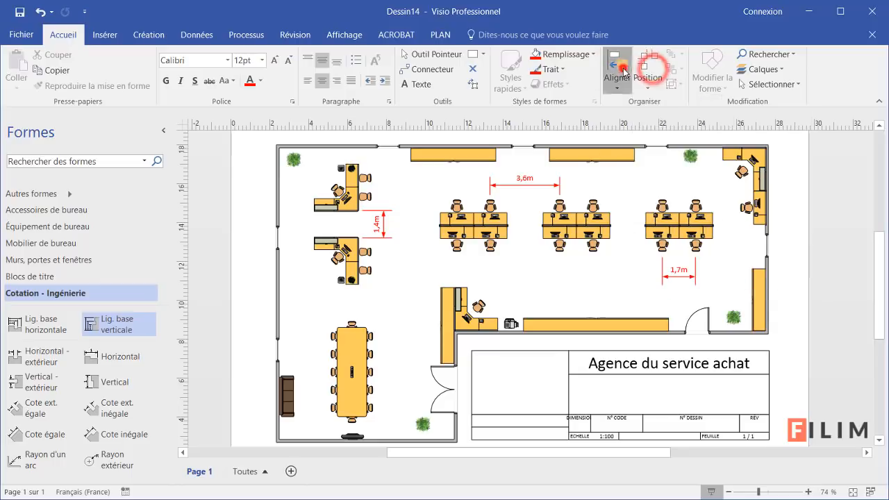
left_click(648, 70)
left_click(618, 71)
left_click(647, 70)
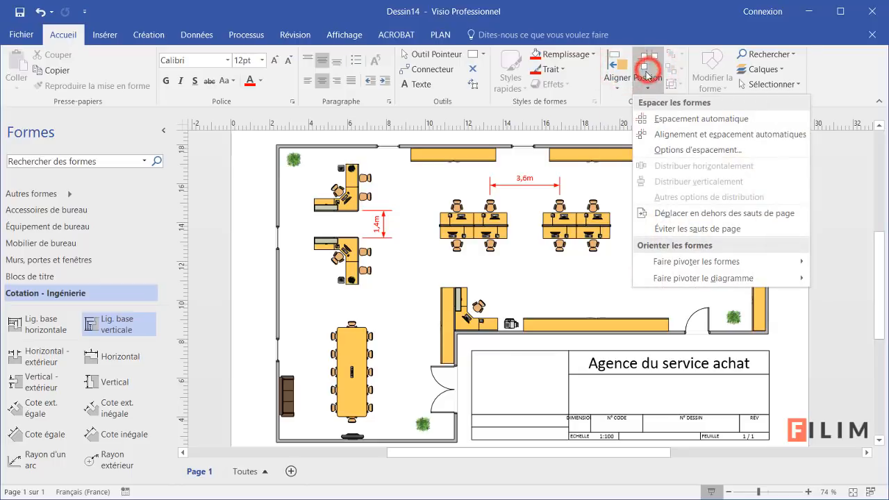
left_click(636, 34)
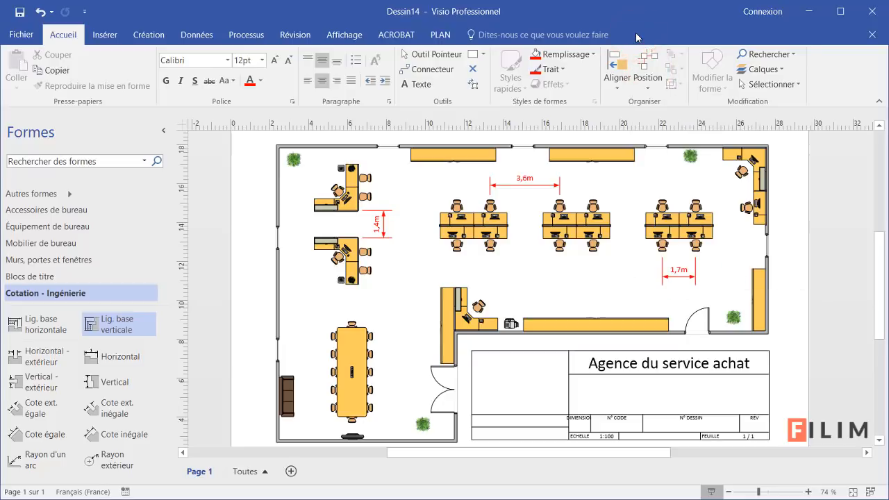
scroll(656, 271, "down", 2)
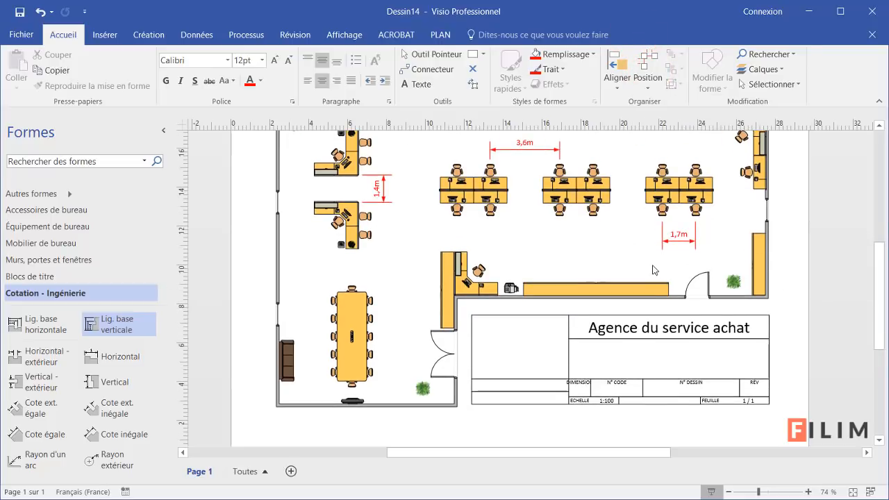
scroll(653, 271, "up", 1)
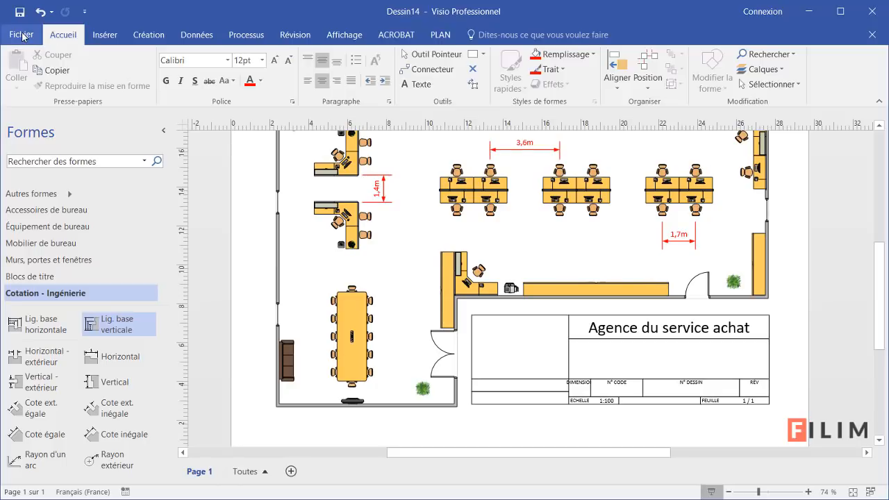
Inspect Page 1's properties, page size and printer paper configuration in the Mise en page dialog and close it
right_click(199, 471)
left_click(238, 444)
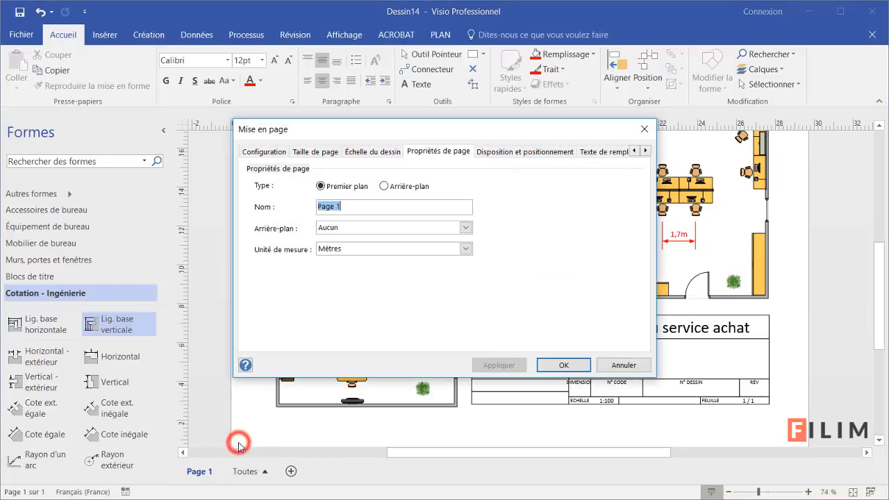
left_click(318, 152)
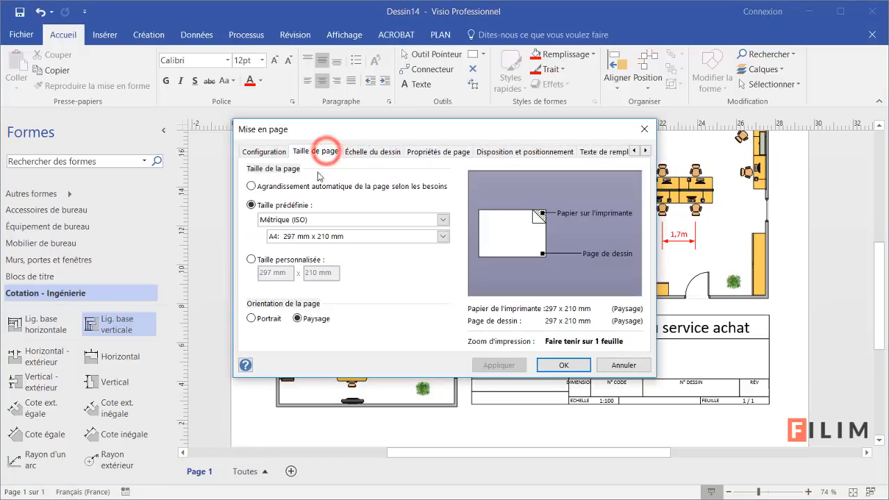
left_click(266, 152)
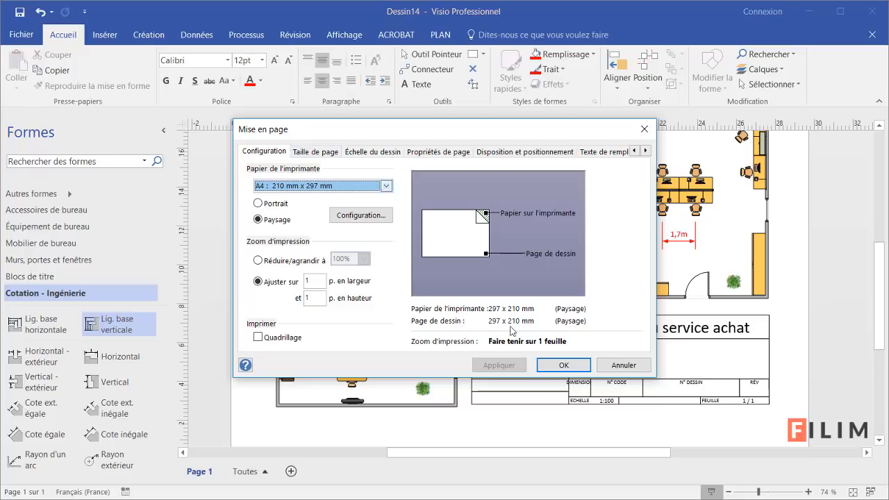
left_click(577, 365)
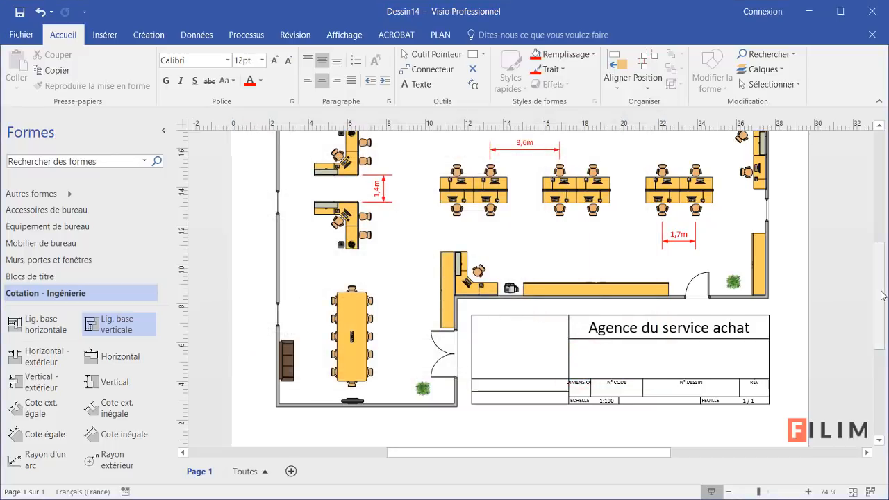
mouse_move(880, 293)
left_mouse_down()
mouse_move(881, 285)
mouse_move(868, 293)
mouse_move(865, 286)
left_mouse_up()
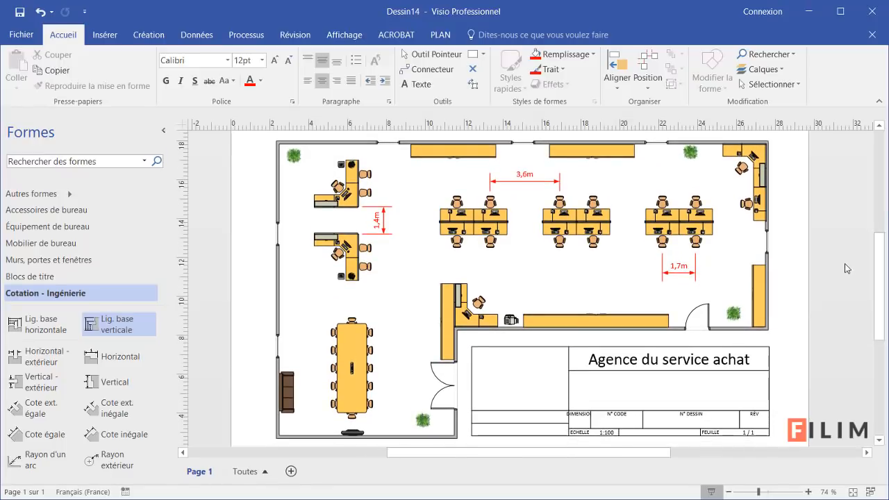